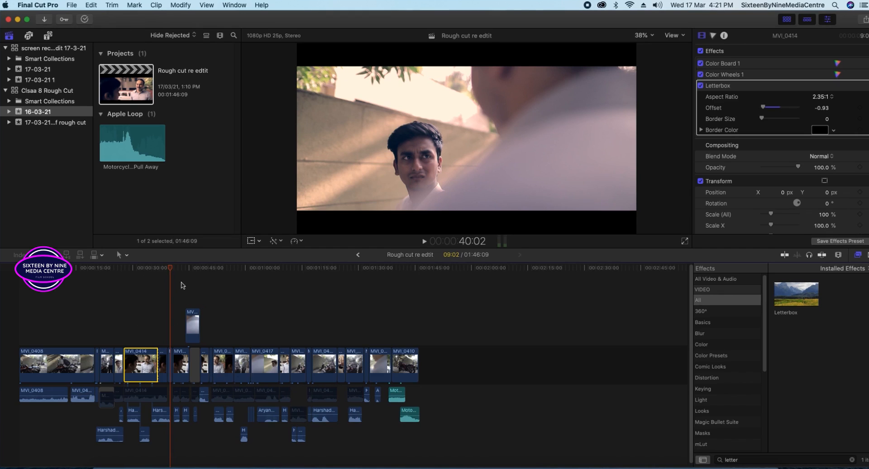
# Move the playhead in the timeline ruler back to about 28 seconds.
pyautogui.moveTo(167, 268); pyautogui.dragTo(135, 282)
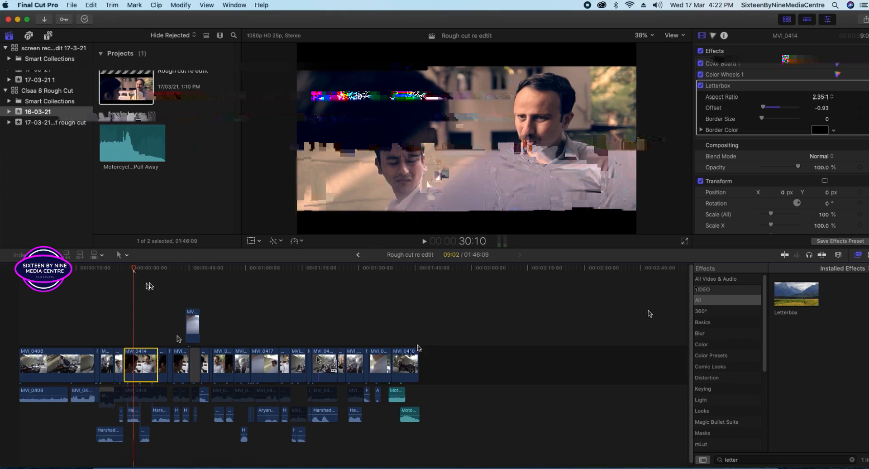
pyautogui.click(195, 364)
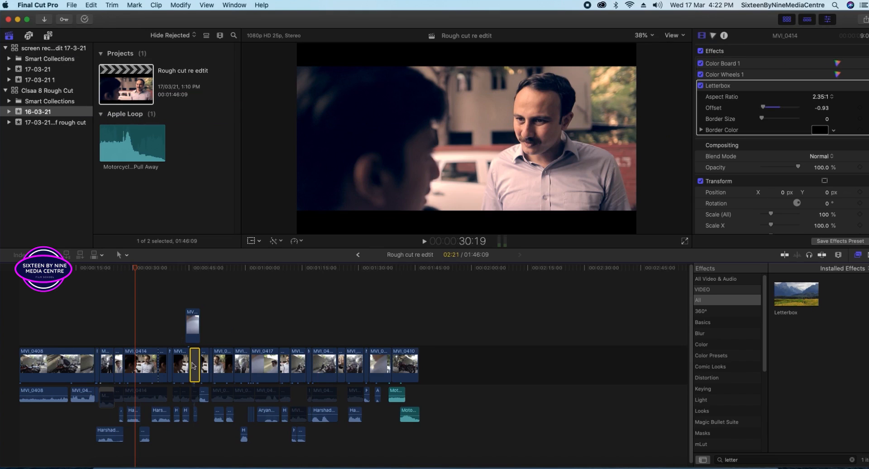
pyautogui.click(138, 367)
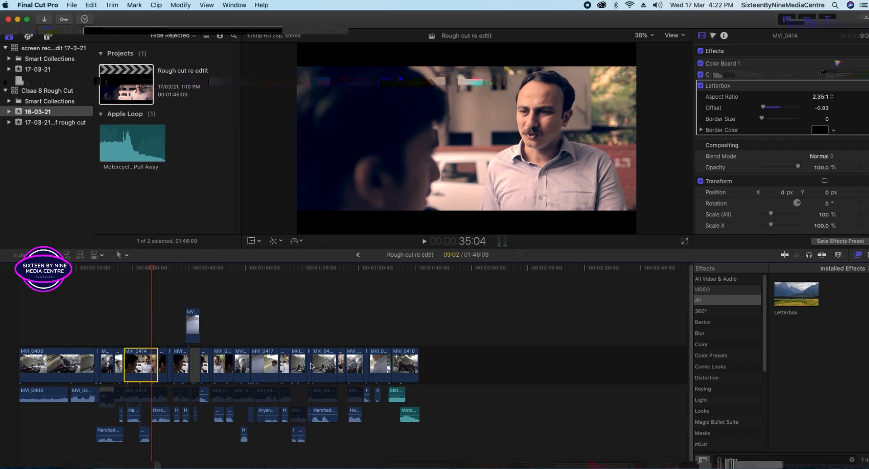
pyautogui.scroll(-2, 719, 326)
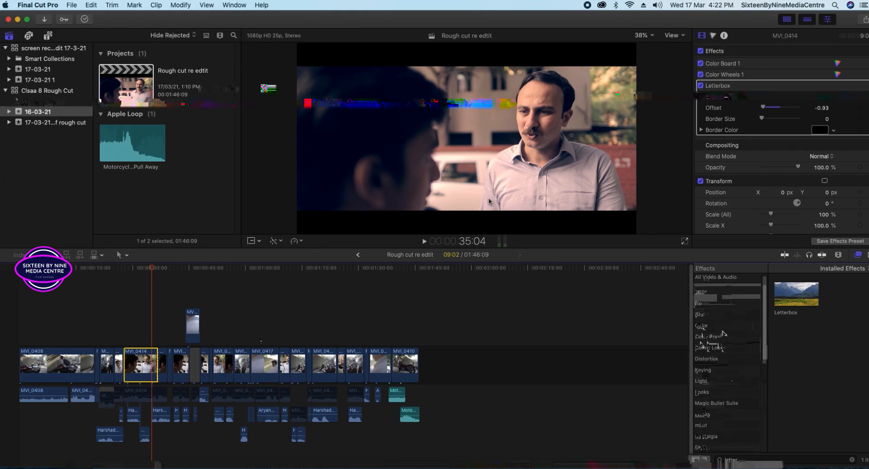
pyautogui.moveTo(149, 269)
pyautogui.mouseDown()
pyautogui.moveTo(124, 273)
pyautogui.moveTo(141, 273)
pyautogui.mouseUp()
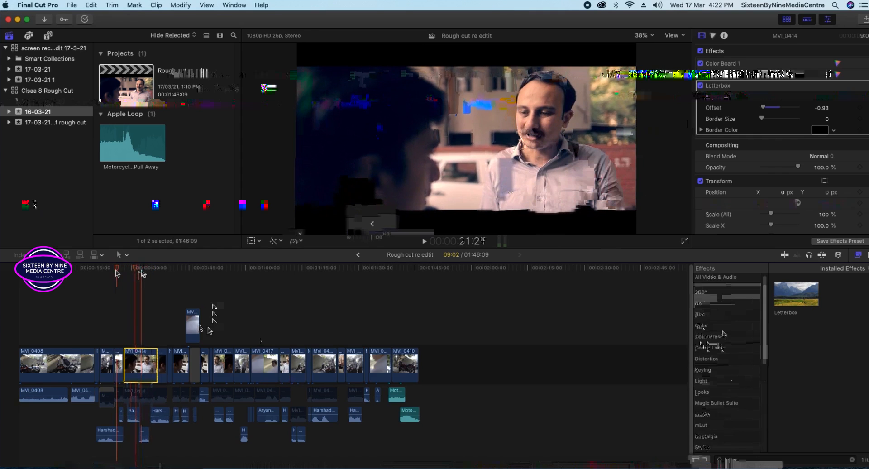
pyautogui.click(341, 362)
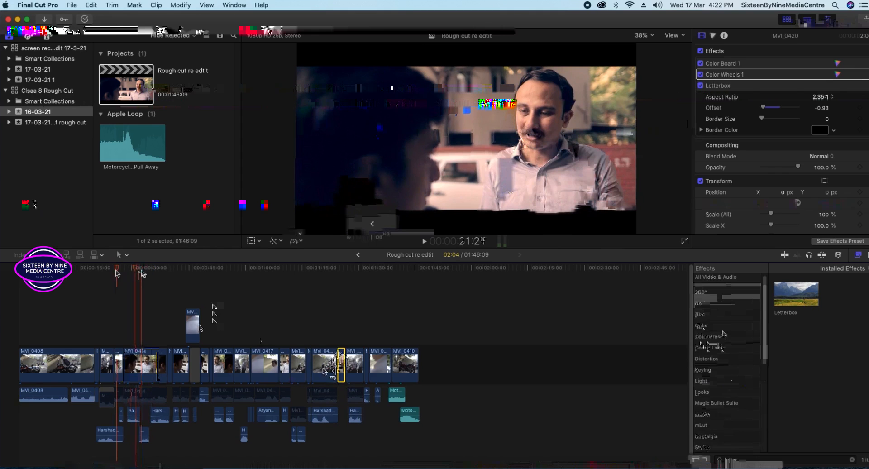
pyautogui.click(138, 367)
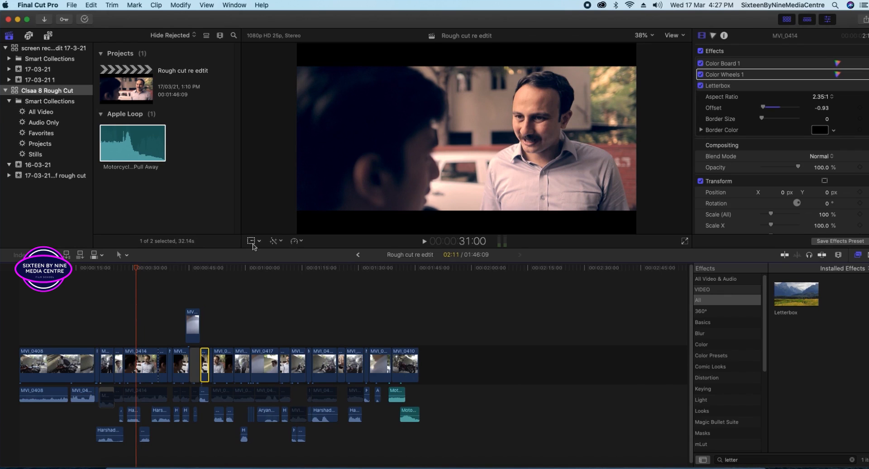
pyautogui.click(251, 241)
# Rescale MVI_0414 in the viewer with its Transform handles, ending at 103%.
pyautogui.click(306, 150)
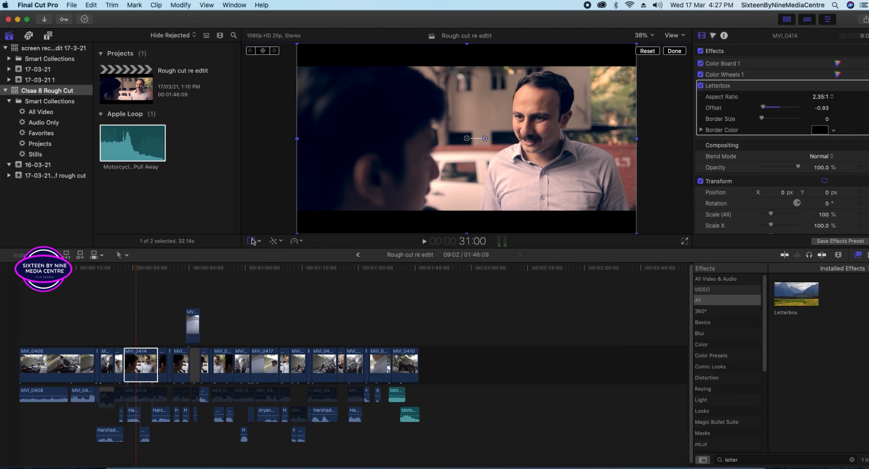
pyautogui.moveTo(295, 140); pyautogui.dragTo(343, 207)
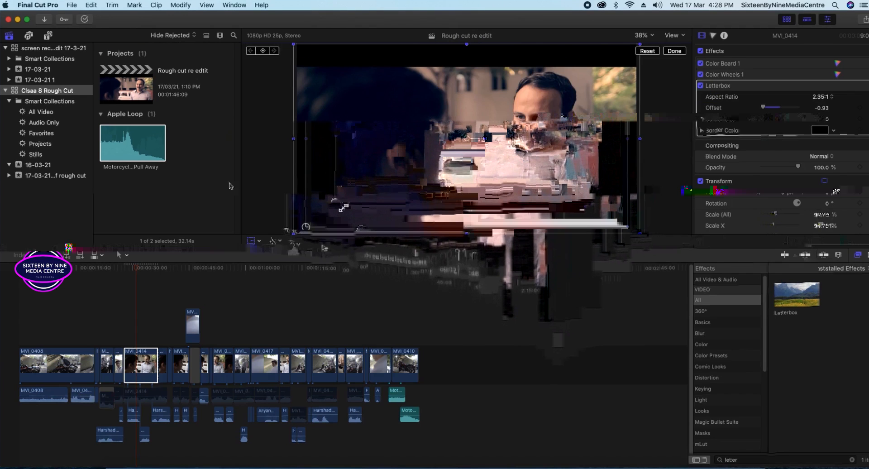
pyautogui.click(209, 189)
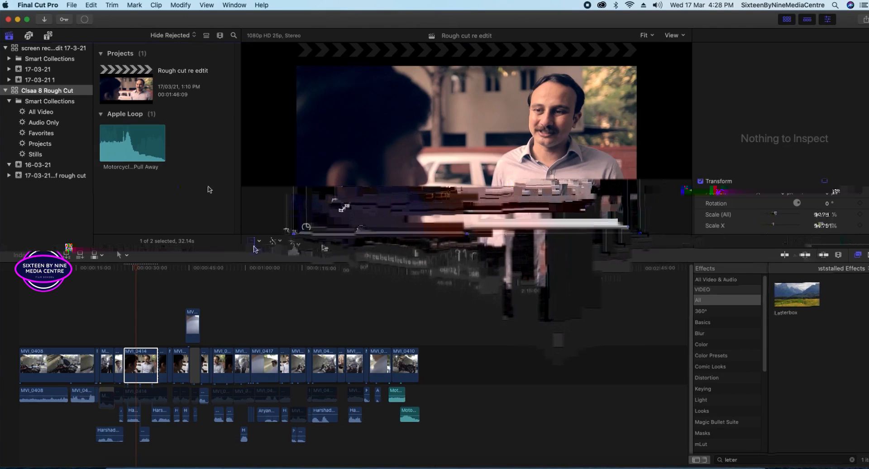
# Clear the clip selection and scrub back to the MVI_0414 shot.
pyautogui.click(301, 375)
pyautogui.click(251, 240)
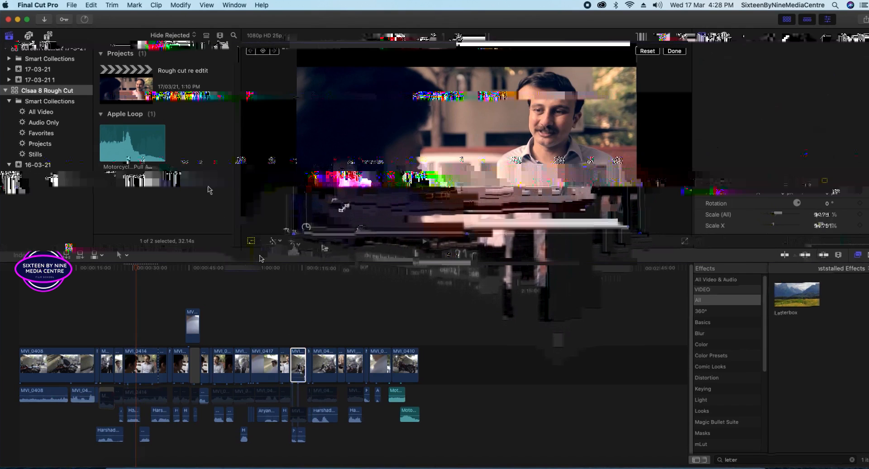
pyautogui.click(499, 304)
pyautogui.moveTo(473, 272); pyautogui.dragTo(150, 342)
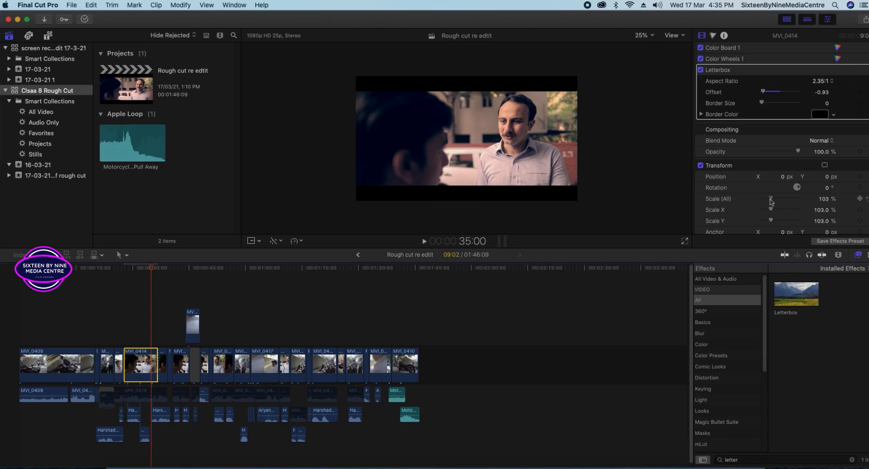
# Shrink MVI_0414's scale in the Inspector from 104% down to 89%.
pyautogui.moveTo(773, 202); pyautogui.dragTo(771, 203)
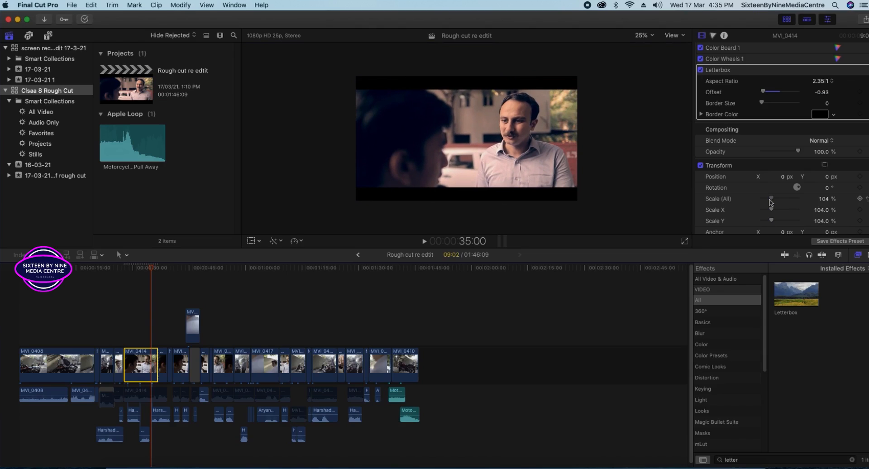
pyautogui.moveTo(770, 202); pyautogui.dragTo(770, 203)
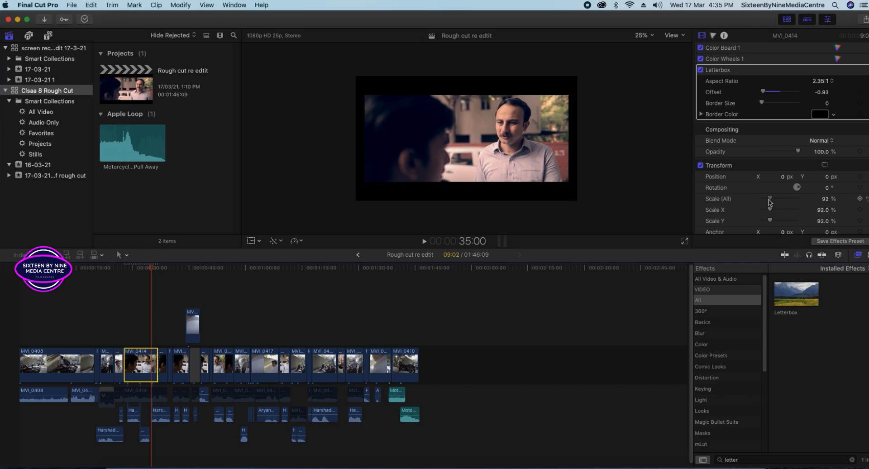
pyautogui.click(252, 241)
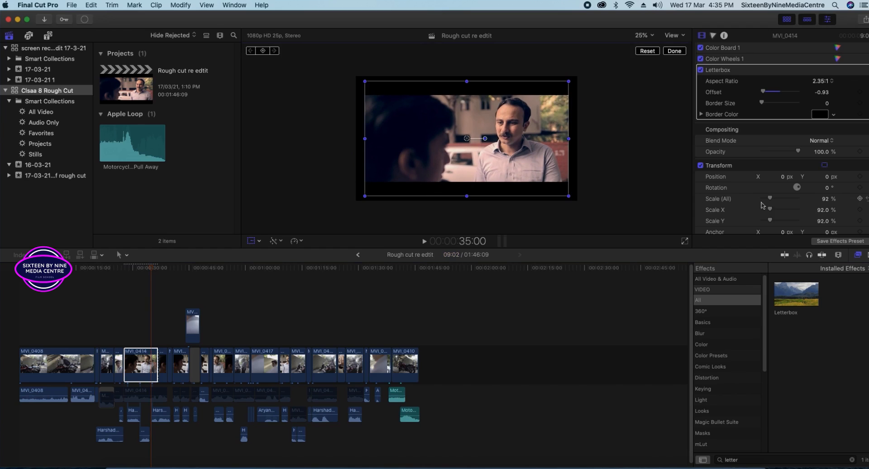
pyautogui.moveTo(771, 203); pyautogui.dragTo(769, 202)
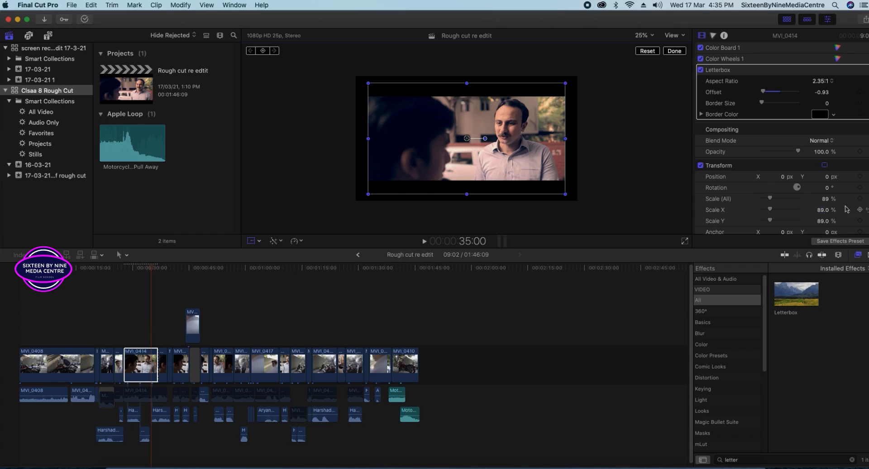
# Try Scale X at 100 and undo it, then set overall Scale to 100%.
pyautogui.click(822, 210)
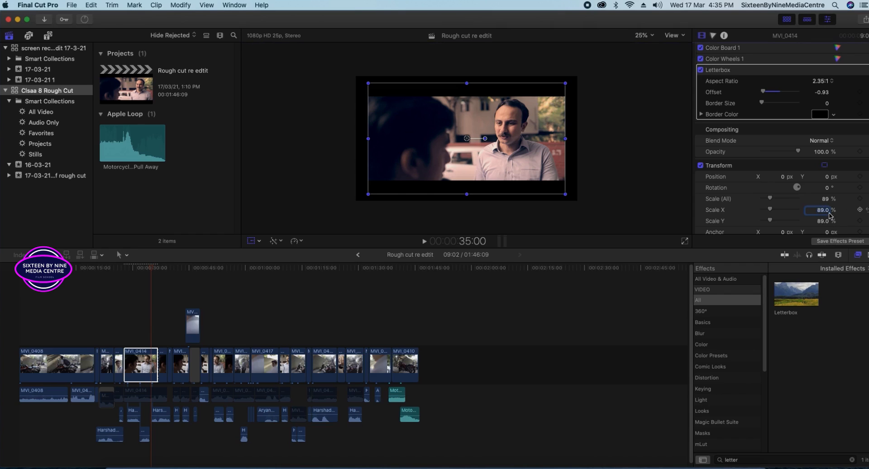
pyautogui.write('100')
pyautogui.press('Return')
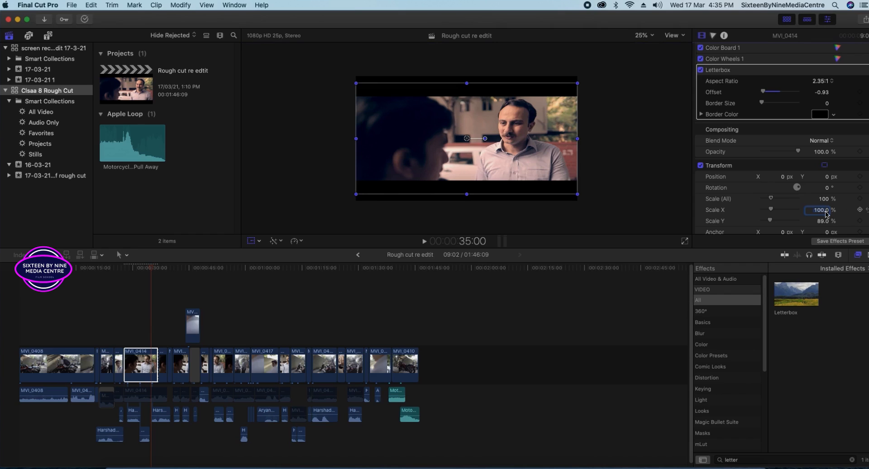
pyautogui.press('cmd+z')
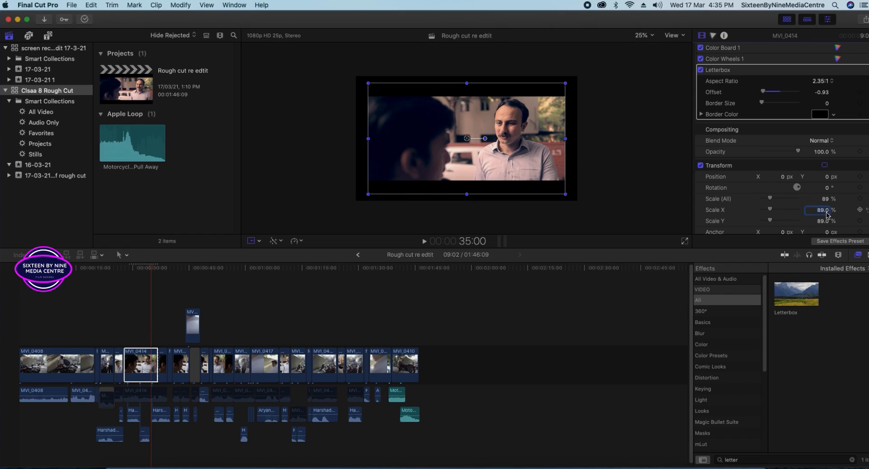
pyautogui.click(825, 200)
pyautogui.click(822, 210)
pyautogui.write('100')
pyautogui.press('Return')
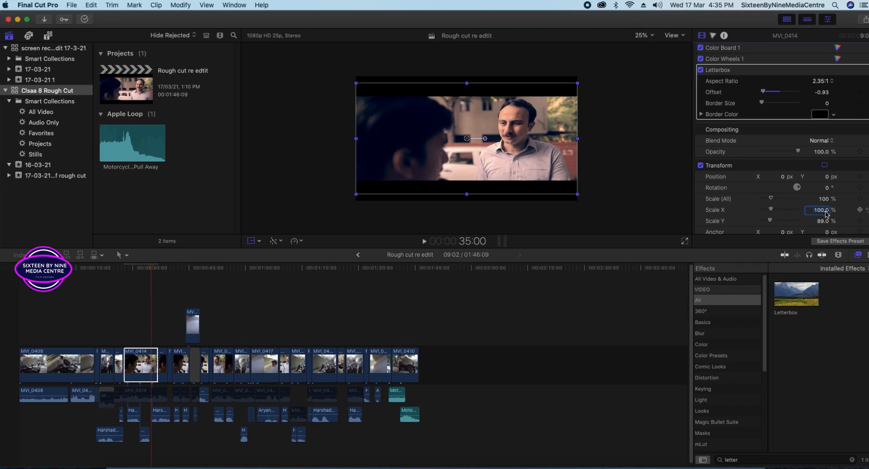
pyautogui.press('super+z')
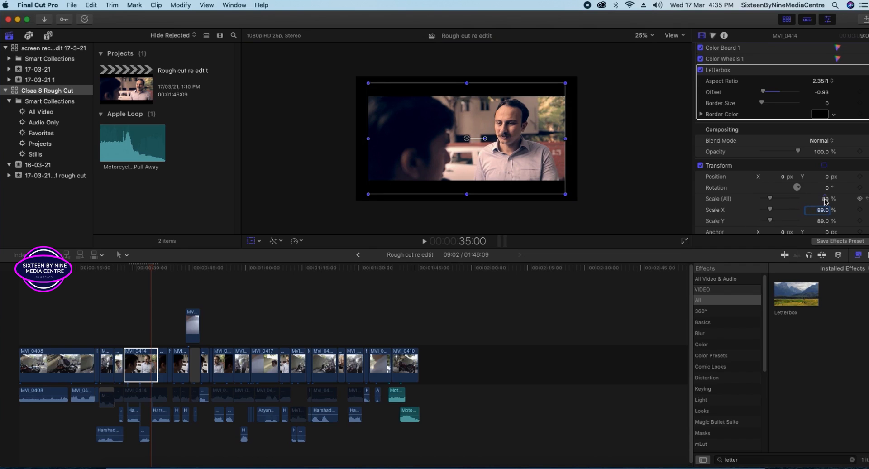
pyautogui.click(825, 199)
pyautogui.press('Return')
# Try overall Scale at 150% and 50%, then settle back on 100%.
pyautogui.click(615, 136)
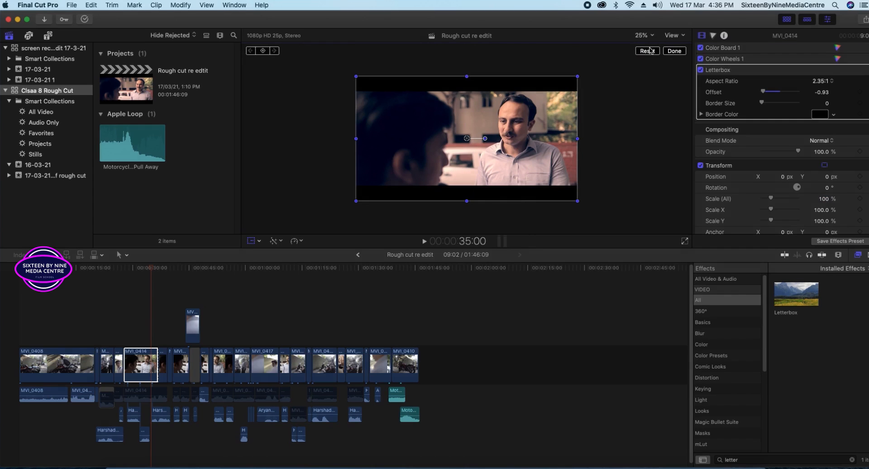
pyautogui.click(822, 200)
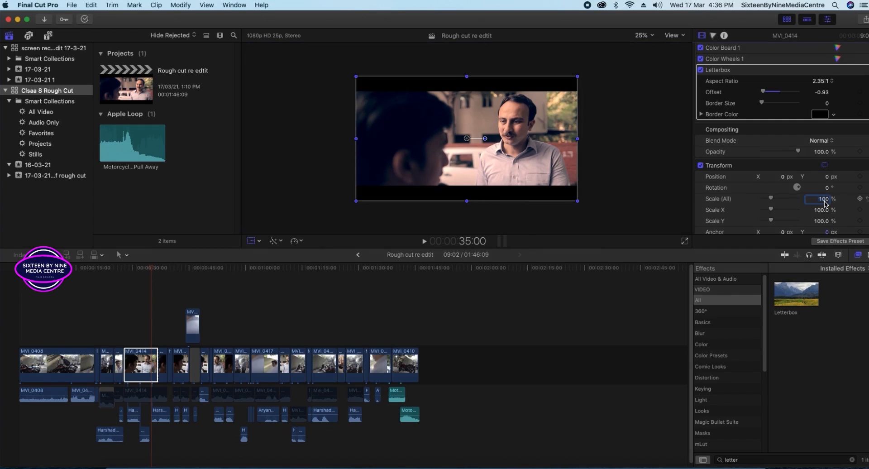
pyautogui.write('150')
pyautogui.press('Return')
pyautogui.write('5')
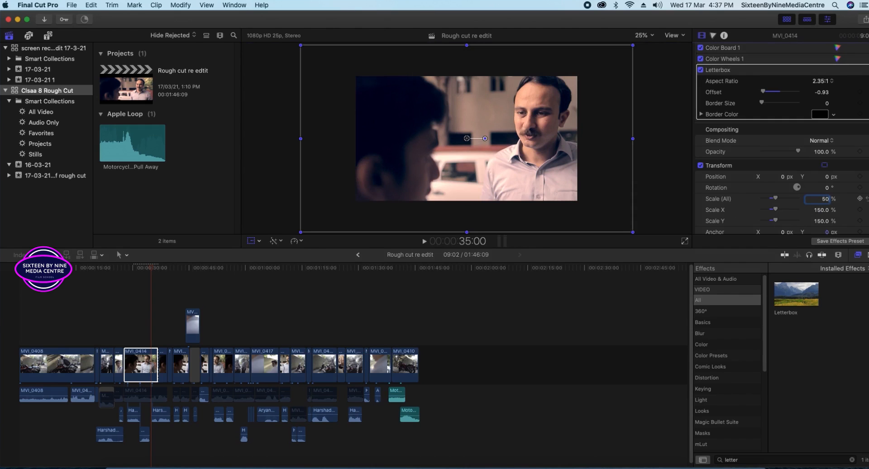
pyautogui.write('0')
pyautogui.press('Return')
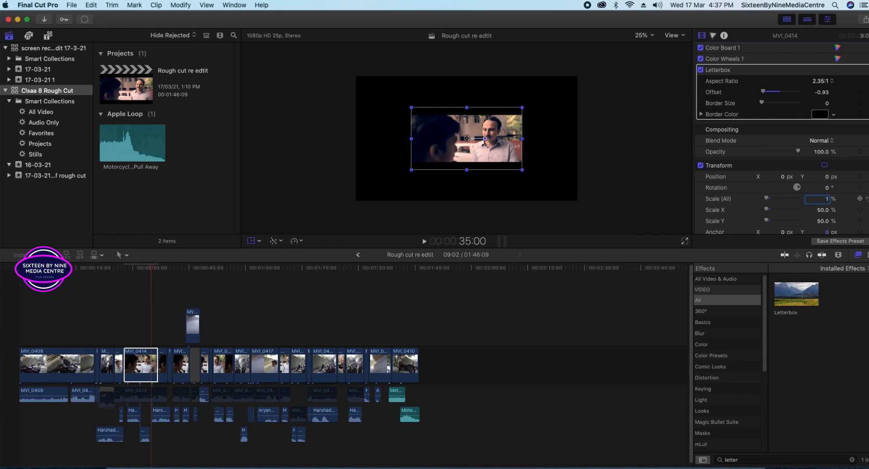
pyautogui.write('100')
pyautogui.press('Return')
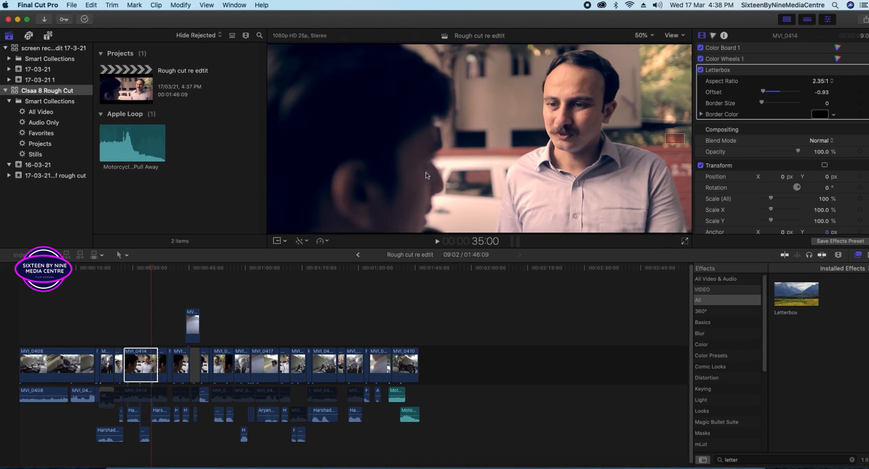
# Tilt MVI_0414 to about -14° in the viewer, undo it, then rotate again.
pyautogui.click(279, 243)
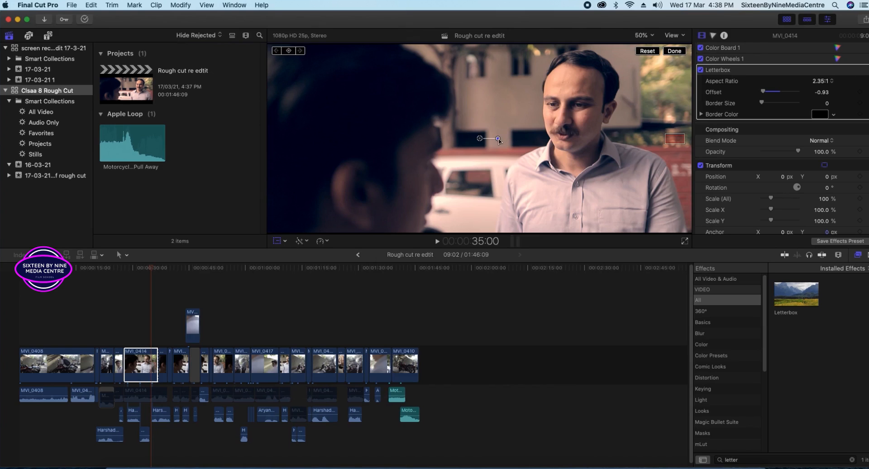
pyautogui.moveTo(498, 139); pyautogui.dragTo(499, 143)
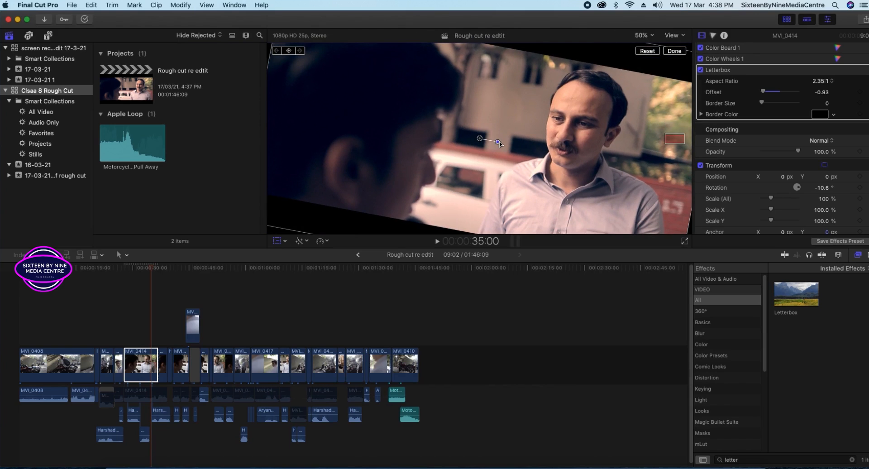
pyautogui.press('super+z')
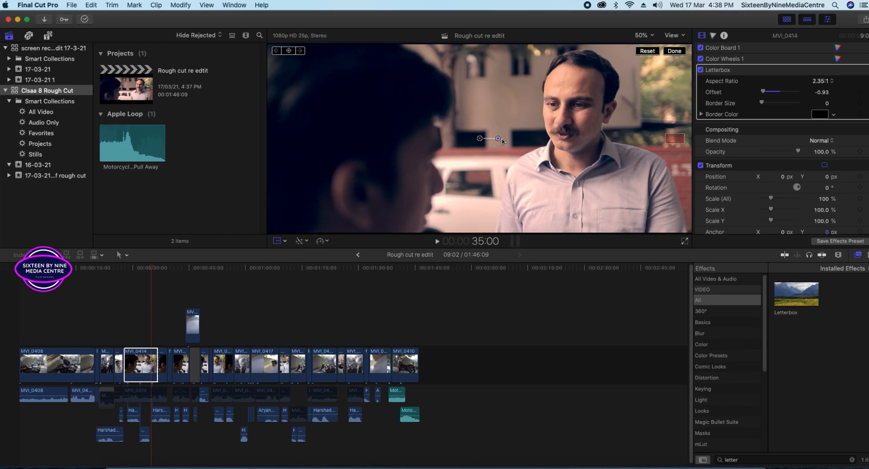
pyautogui.moveTo(499, 138); pyautogui.dragTo(507, 164)
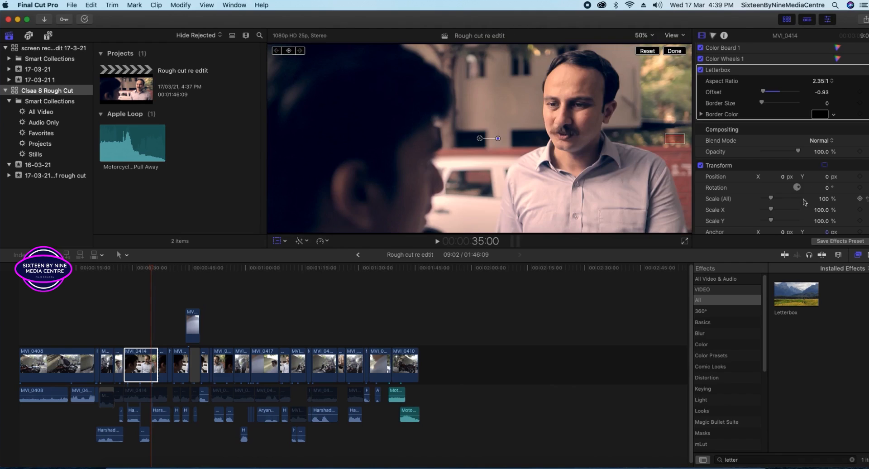
# Set MVI_0414's Rotation to 0° in the Inspector after trying 233.8°.
pyautogui.moveTo(798, 188); pyautogui.dragTo(800, 188)
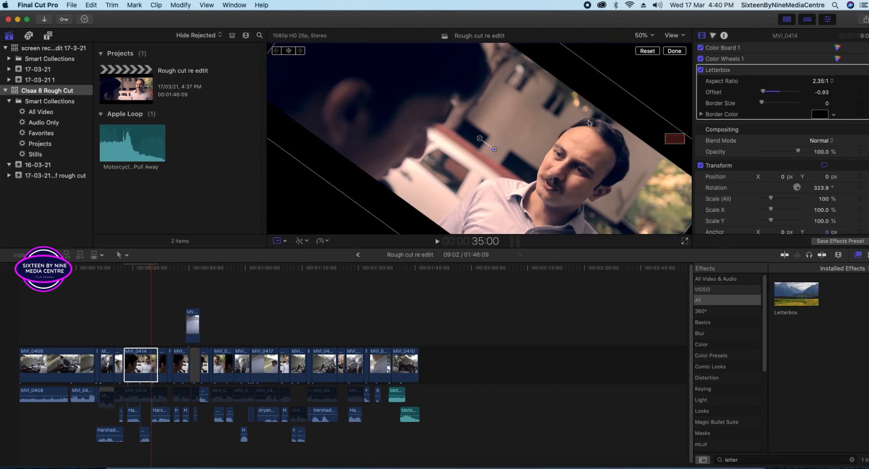
pyautogui.moveTo(798, 190); pyautogui.dragTo(820, 194)
pyautogui.click(822, 189)
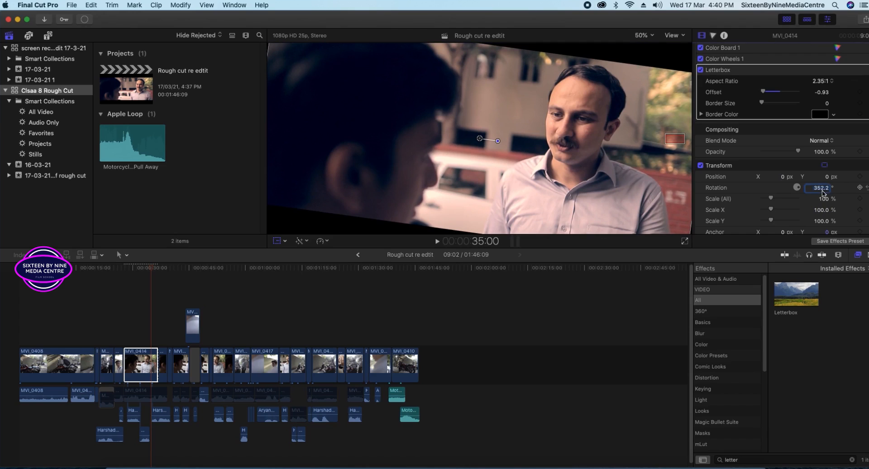
pyautogui.write('0')
pyautogui.press('Return')
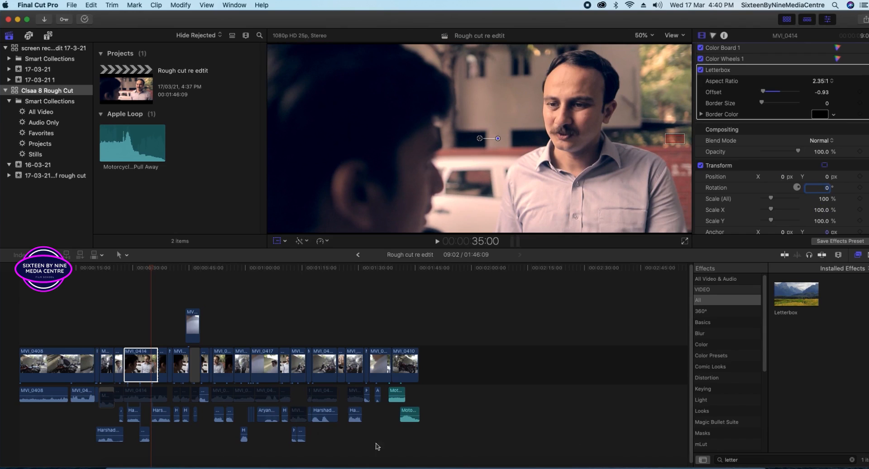
pyautogui.click(713, 128)
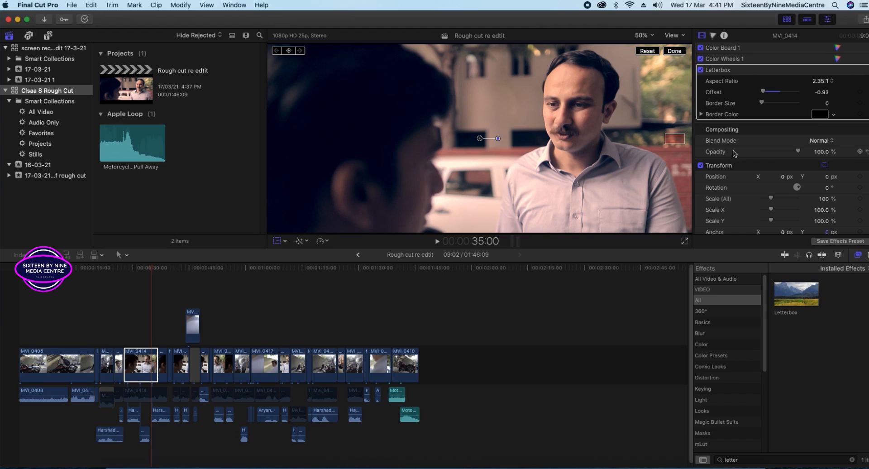
pyautogui.click(139, 351)
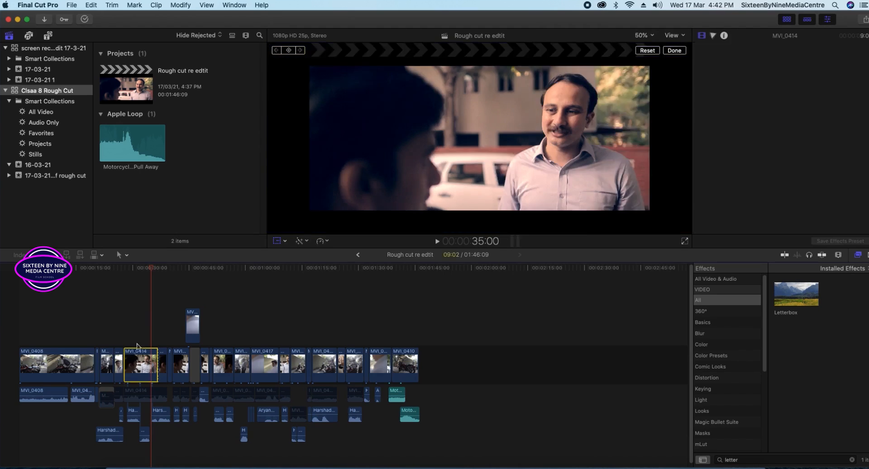
# Put the viewer in Crop mode and crop in MVI_0414's left side.
pyautogui.click(285, 242)
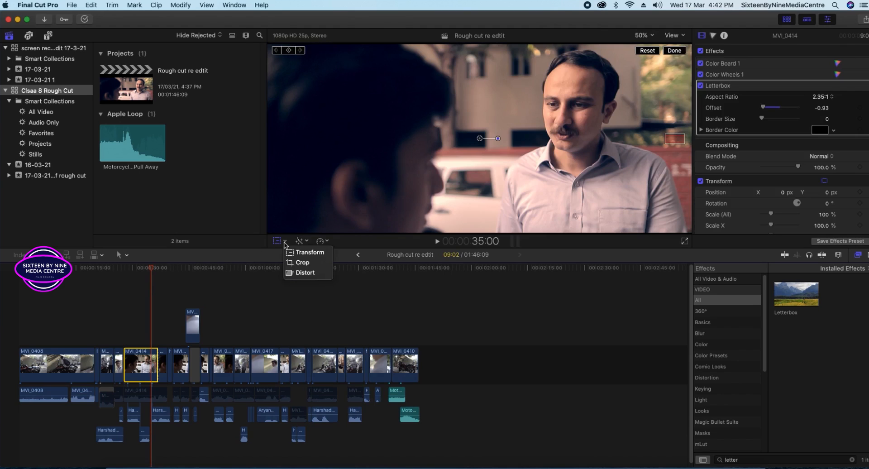
pyautogui.click(306, 264)
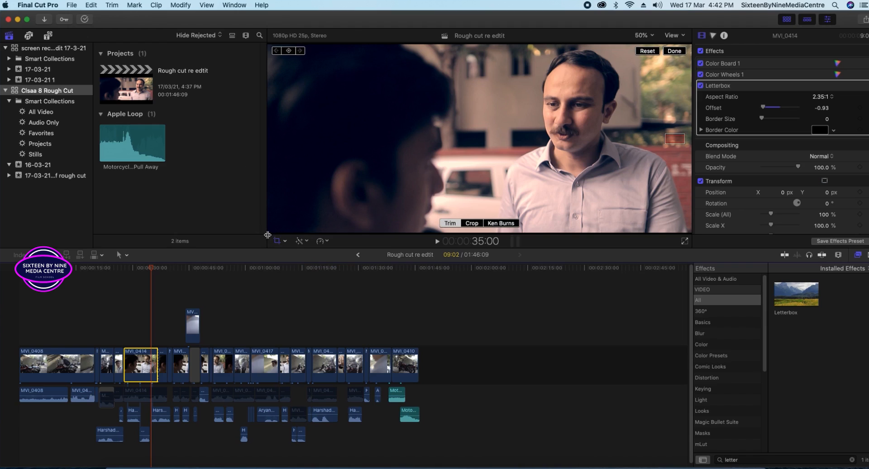
pyautogui.click(468, 225)
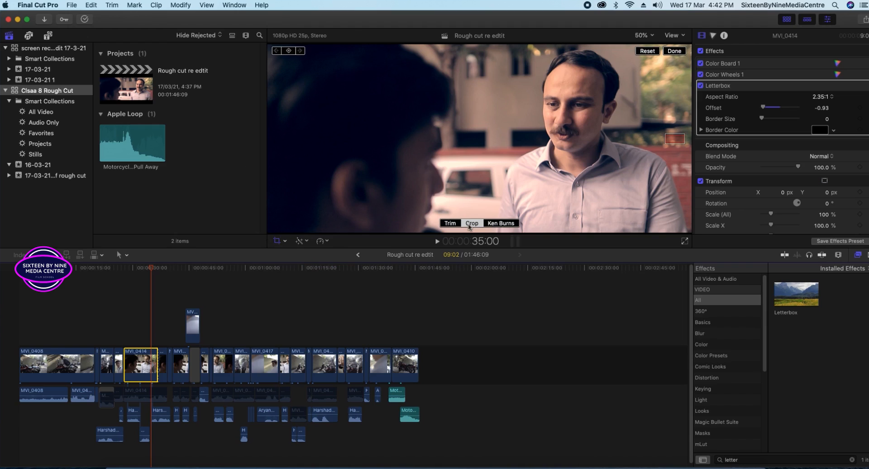
pyautogui.moveTo(268, 235); pyautogui.dragTo(368, 216)
pyautogui.moveTo(426, 186); pyautogui.dragTo(272, 213)
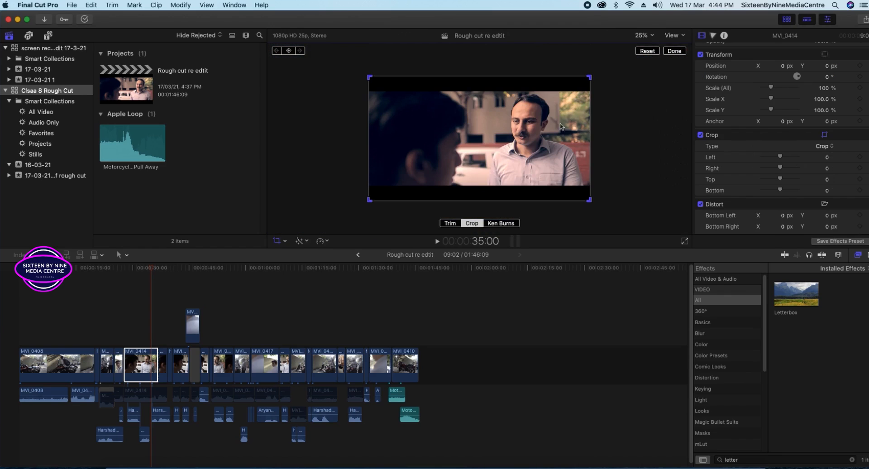
# Switch the crop type to Trim and trim the left edge to about 993 px.
pyautogui.click(824, 146)
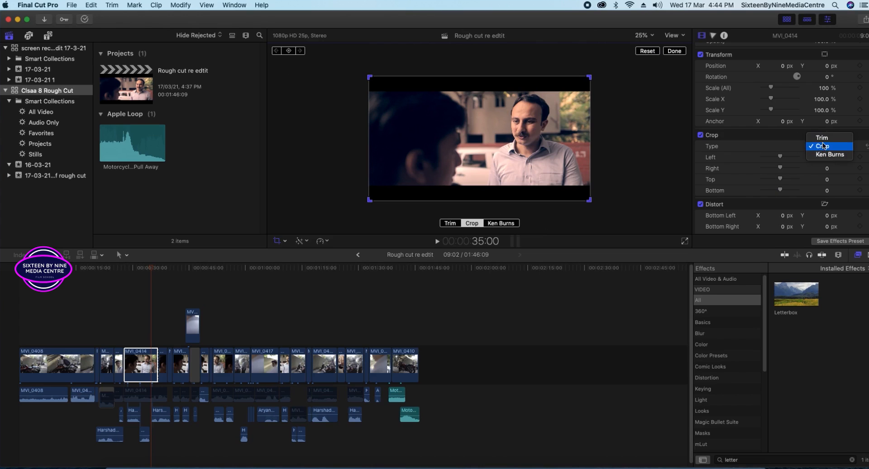
pyautogui.click(822, 138)
pyautogui.moveTo(589, 200); pyautogui.dragTo(565, 201)
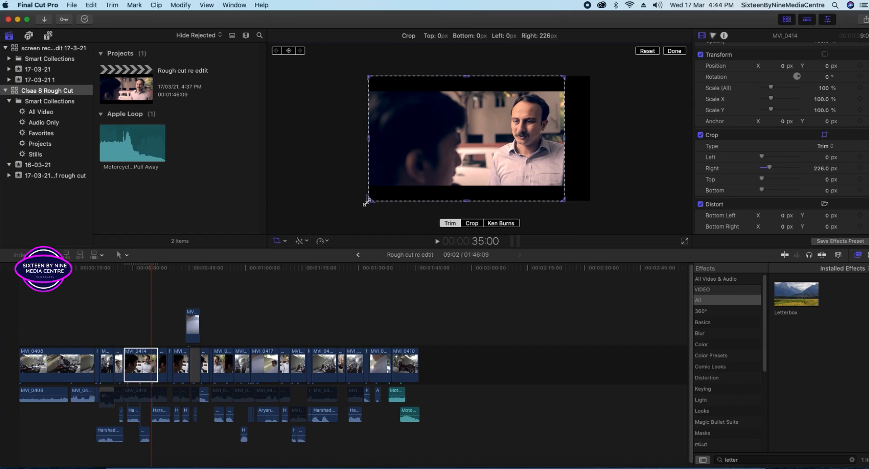
pyautogui.moveTo(368, 140); pyautogui.dragTo(360, 156)
pyautogui.moveTo(565, 141); pyautogui.dragTo(620, 152)
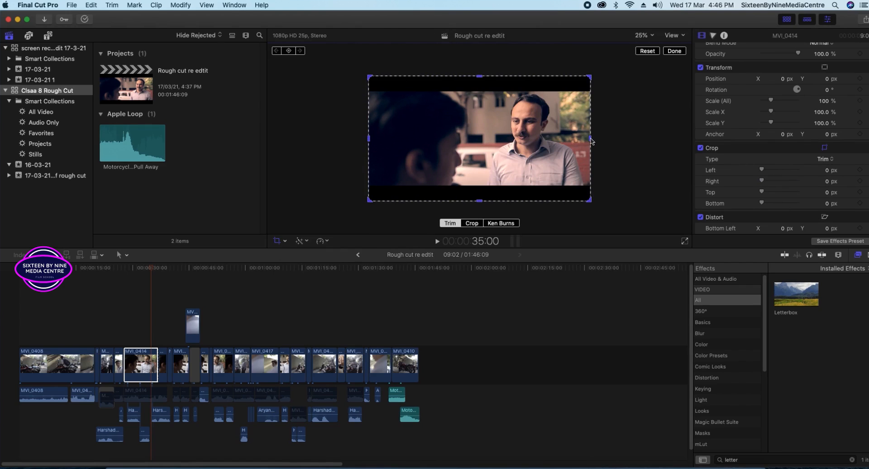
pyautogui.moveTo(592, 142)
pyautogui.mouseDown()
pyautogui.moveTo(577, 143)
pyautogui.moveTo(590, 142)
pyautogui.mouseUp()
pyautogui.moveTo(370, 142); pyautogui.dragTo(484, 149)
pyautogui.click(146, 366)
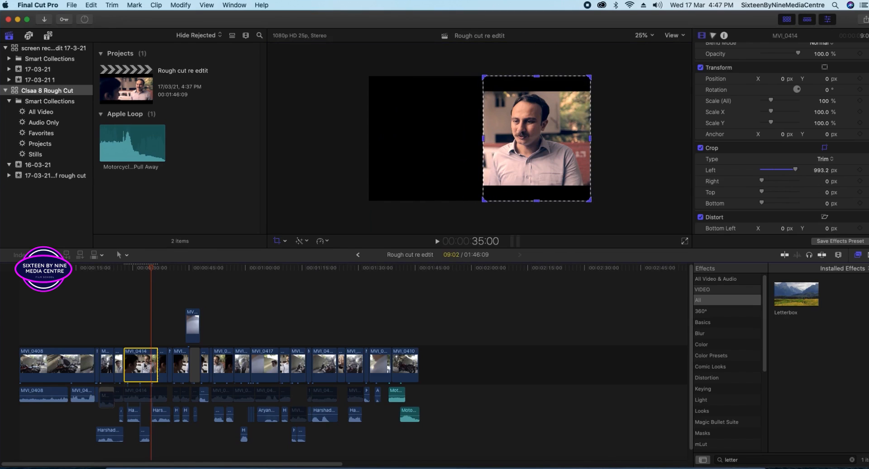
pyautogui.moveTo(151, 268); pyautogui.dragTo(116, 274)
# Lift MVI_0417 from the storyline as a connected clip and lengthen it six seconds.
pyautogui.click(119, 361)
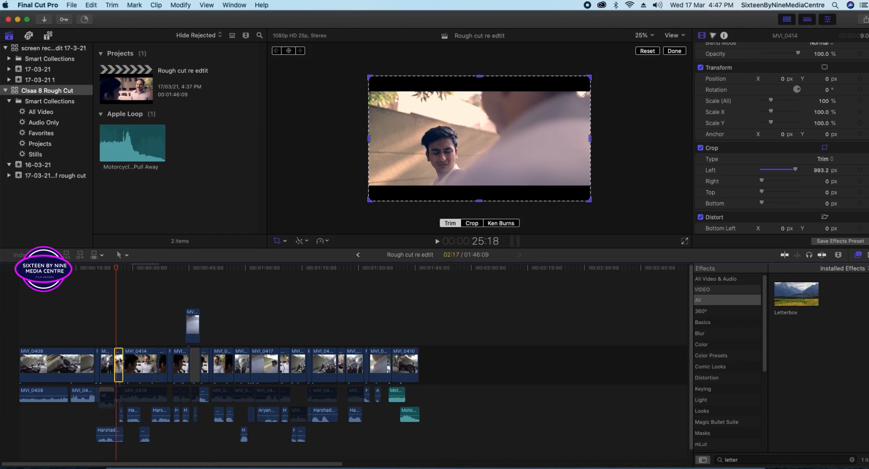
pyautogui.rightClick(119, 360)
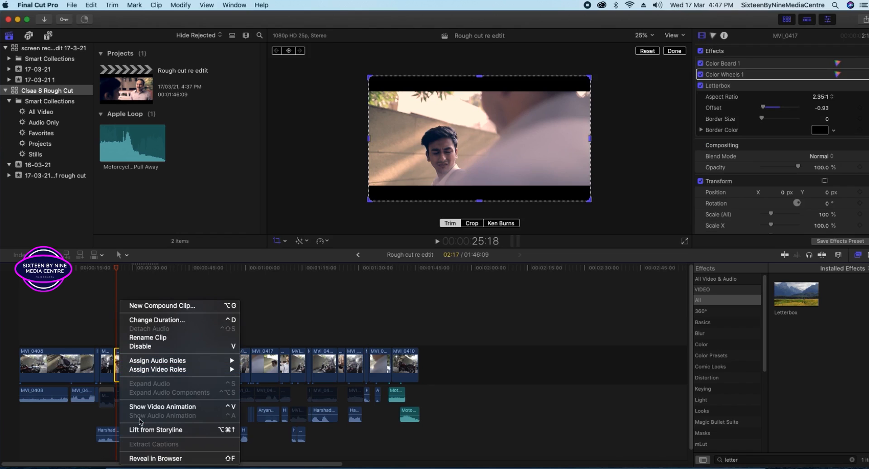
pyautogui.click(147, 436)
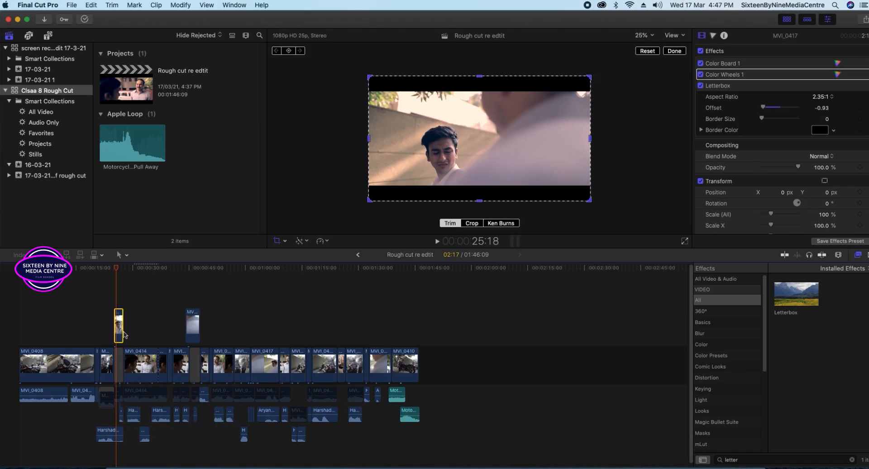
pyautogui.moveTo(121, 329); pyautogui.dragTo(144, 336)
# Crop MVI_0417's right side to form the split screen.
pyautogui.click(134, 335)
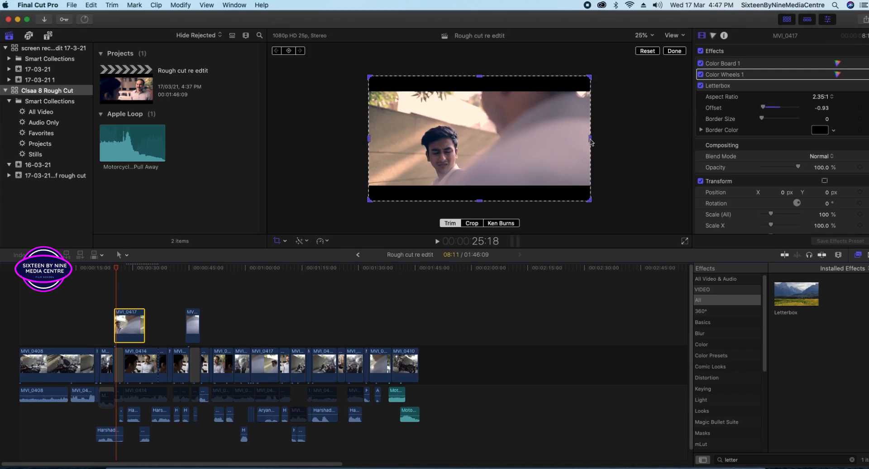
pyautogui.moveTo(592, 142); pyautogui.dragTo(593, 141)
pyautogui.moveTo(590, 141); pyautogui.dragTo(483, 145)
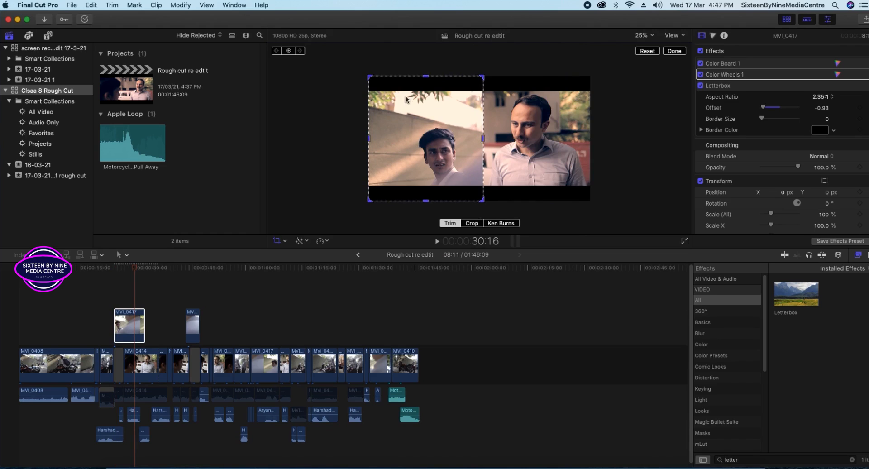
pyautogui.click(546, 199)
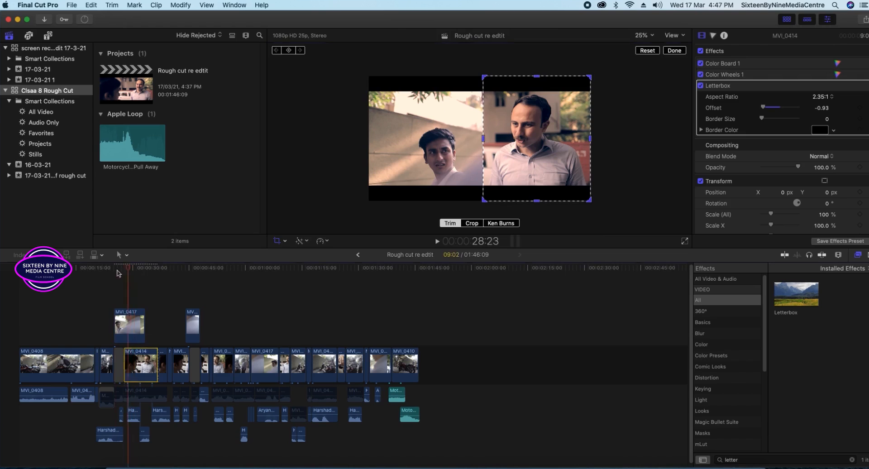
# Play back the split-screen section from about 28:04, ending at 30:00.
pyautogui.click(113, 270)
pyautogui.press('space')
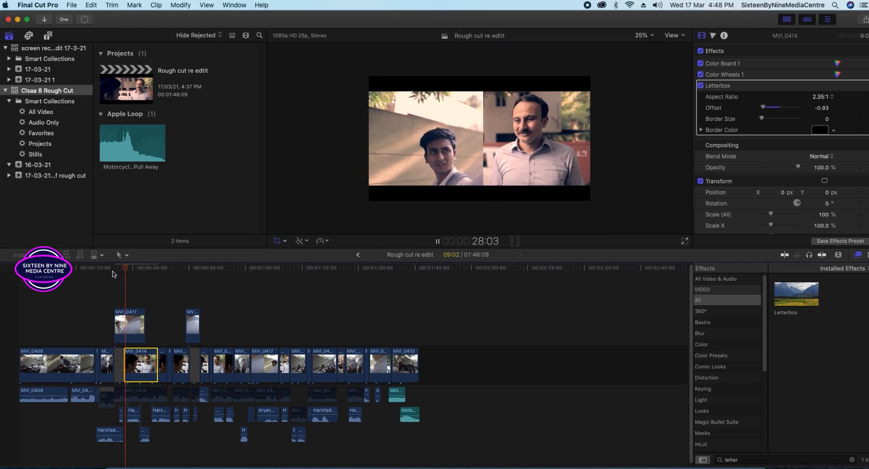
pyautogui.hotkey('shift', 'c')
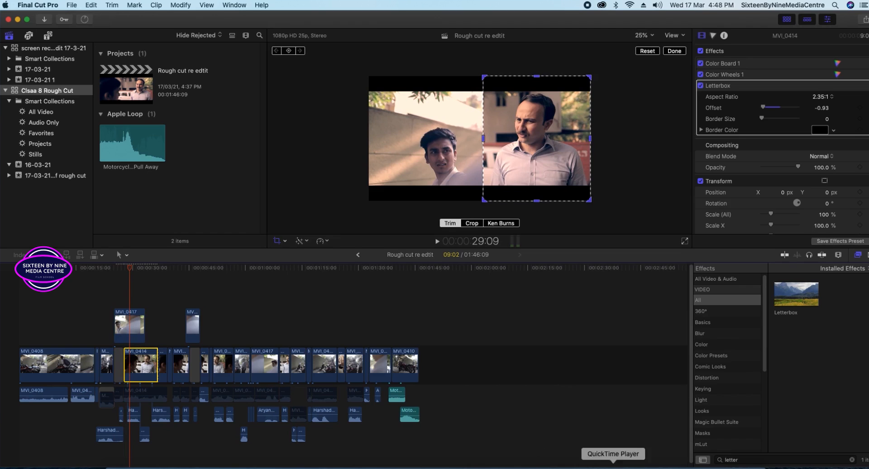
pyautogui.click(126, 271)
pyautogui.hotkey('shift', 'c')
pyautogui.press('space')
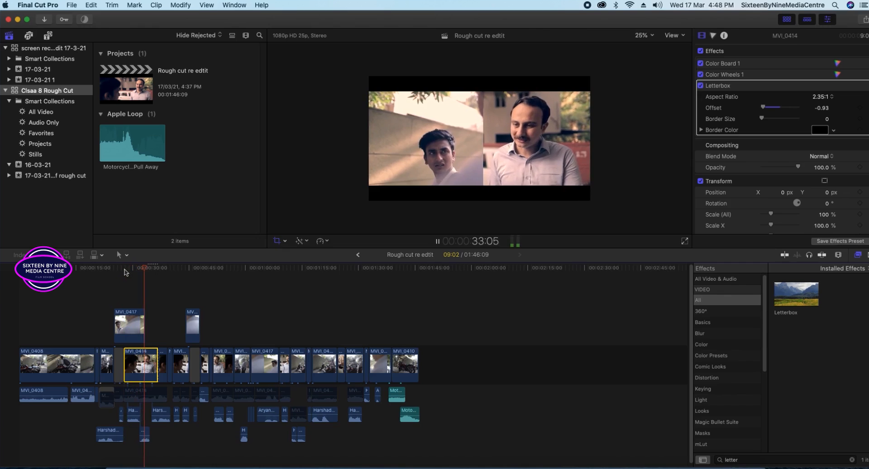
pyautogui.hotkey('shift', 'c')
pyautogui.click(133, 268)
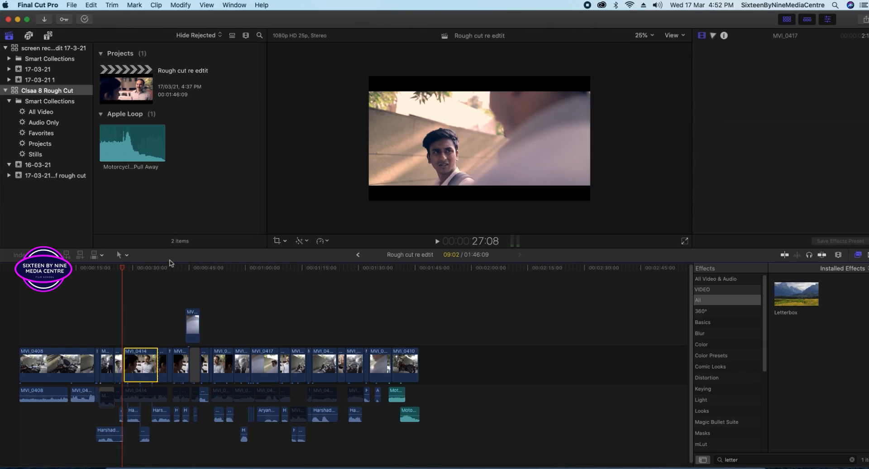
pyautogui.click(132, 272)
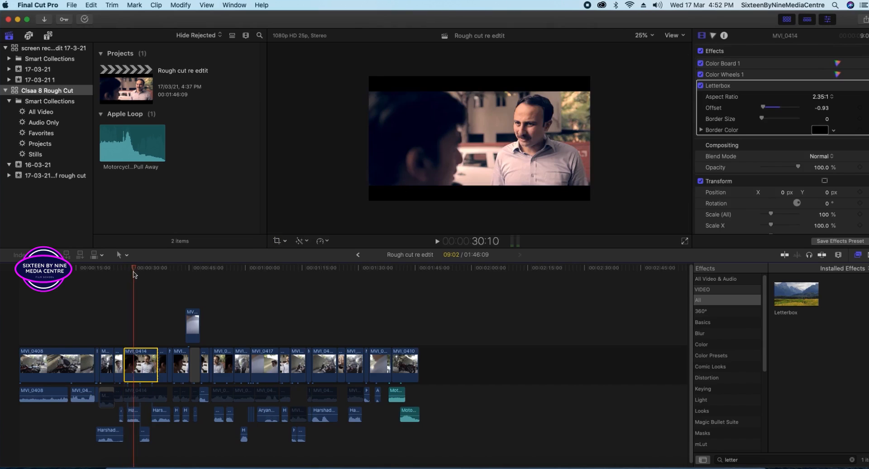
pyautogui.click(286, 243)
pyautogui.click(293, 260)
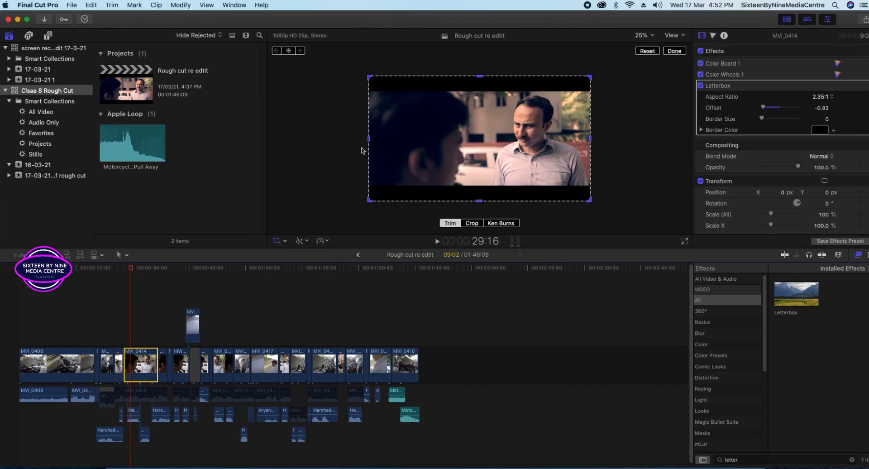
pyautogui.moveTo(370, 199)
pyautogui.mouseDown()
pyautogui.moveTo(441, 192)
pyautogui.moveTo(444, 176)
pyautogui.moveTo(389, 211)
pyautogui.moveTo(362, 207)
pyautogui.mouseUp()
pyautogui.scroll(-2, 817, 129)
pyautogui.scroll(2, 814, 146)
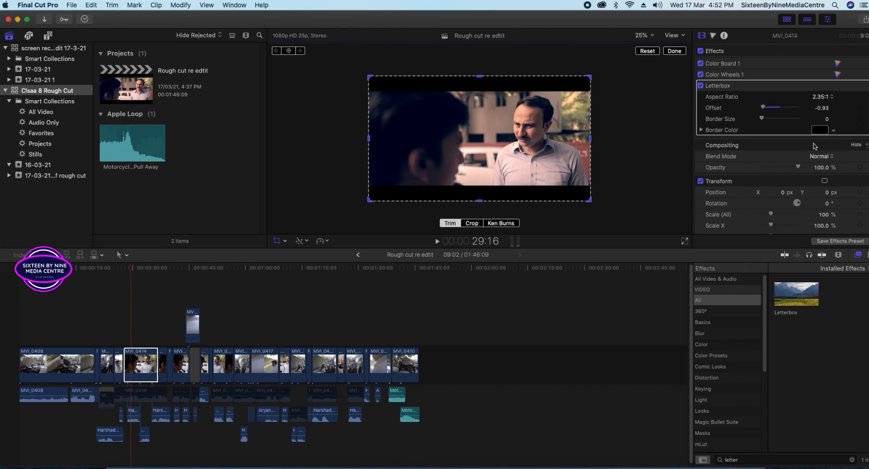
pyautogui.scroll(-6, 815, 146)
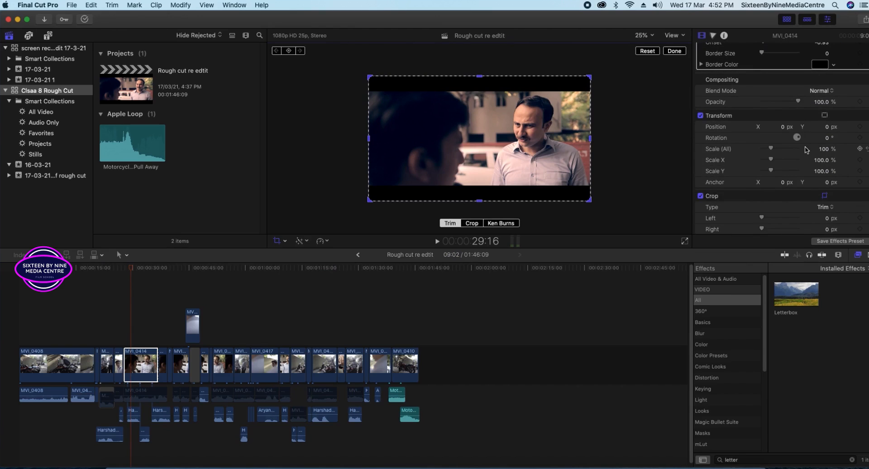
pyautogui.scroll(-1, 800, 150)
pyautogui.click(826, 203)
pyautogui.click(827, 212)
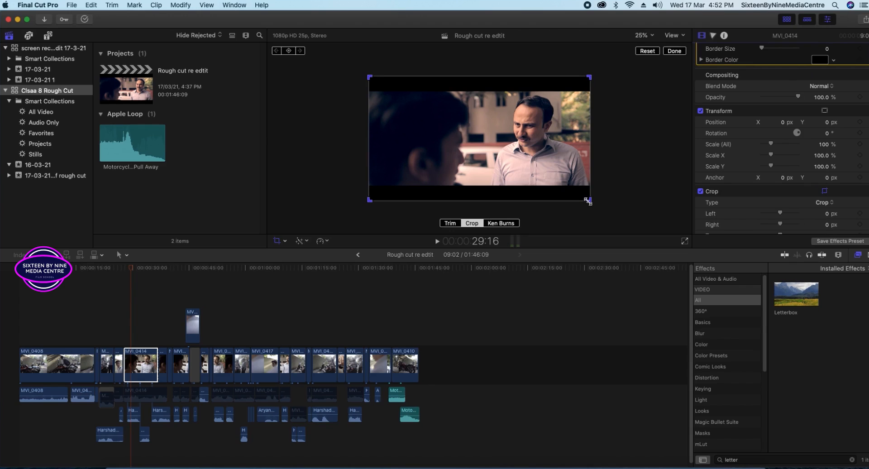
pyautogui.moveTo(369, 199); pyautogui.dragTo(437, 270)
pyautogui.click(673, 52)
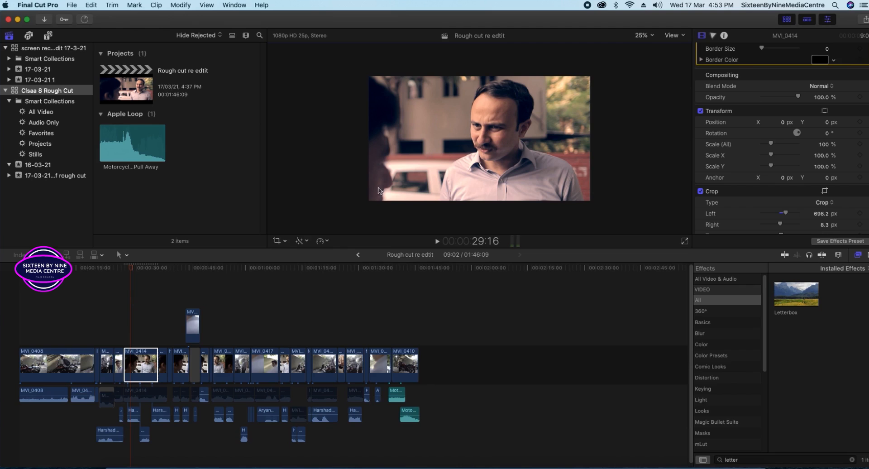
pyautogui.click(285, 241)
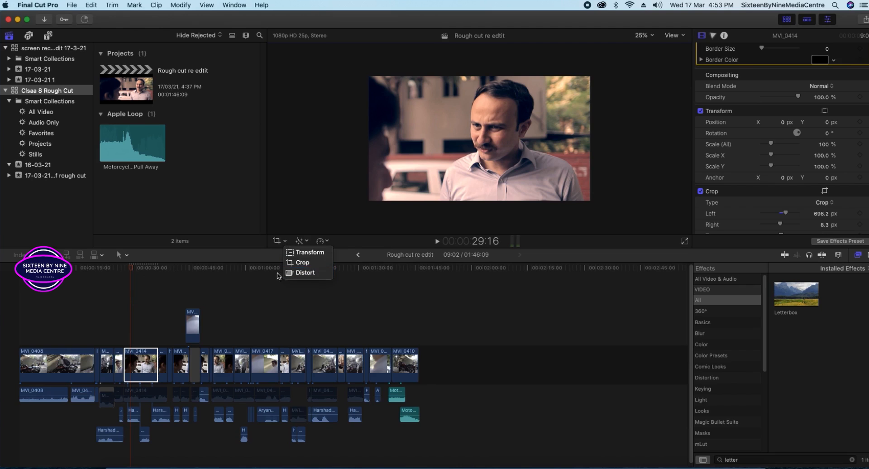
pyautogui.click(285, 242)
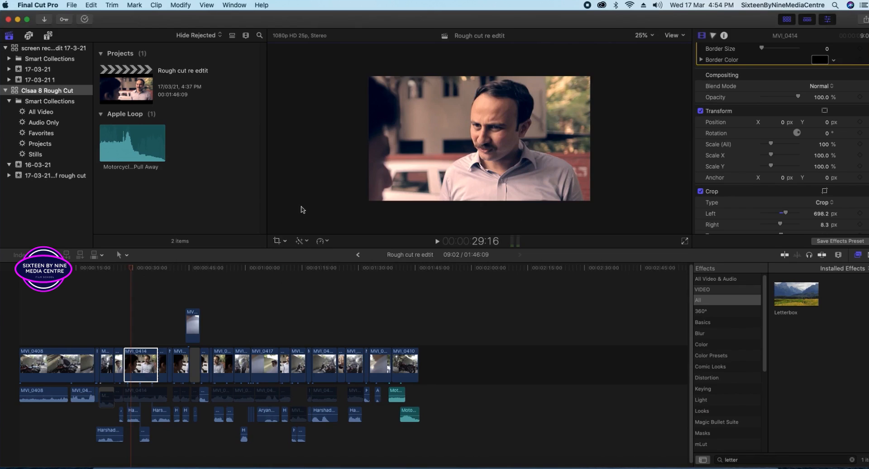
pyautogui.click(137, 361)
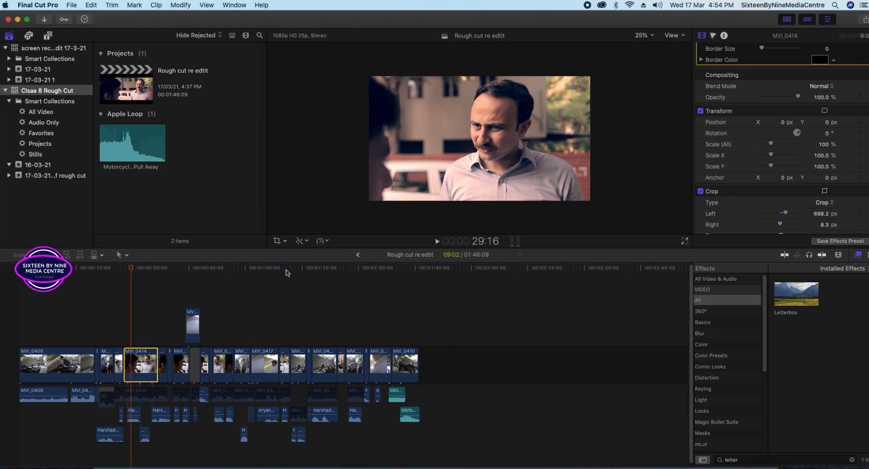
pyautogui.click(286, 243)
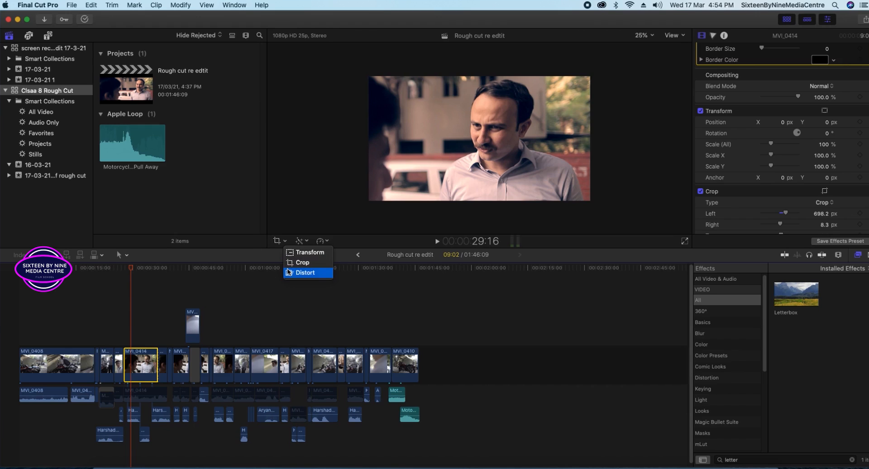
pyautogui.click(282, 243)
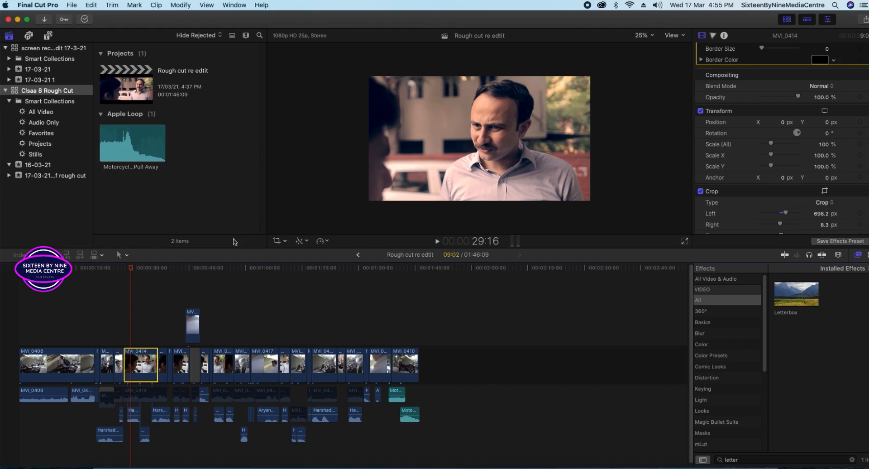
pyautogui.press('space')
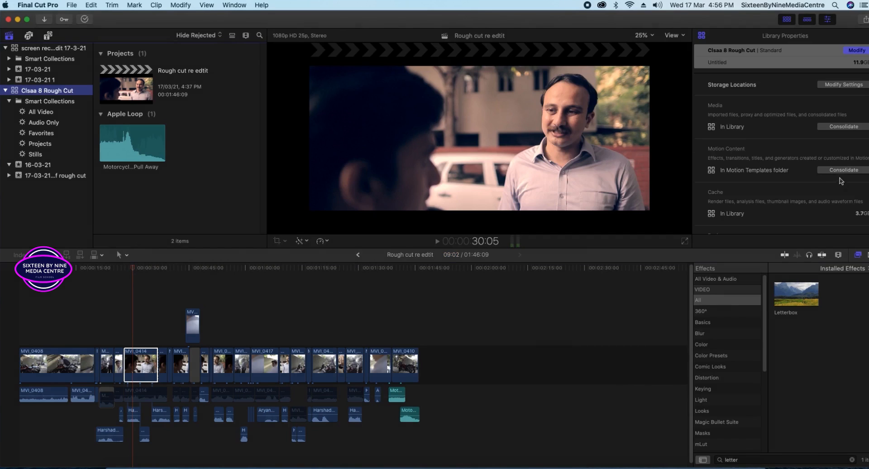
# Toggle MVI_0414's crop off and on, keep type Crop, and undo a left-crop reset.
pyautogui.click(150, 368)
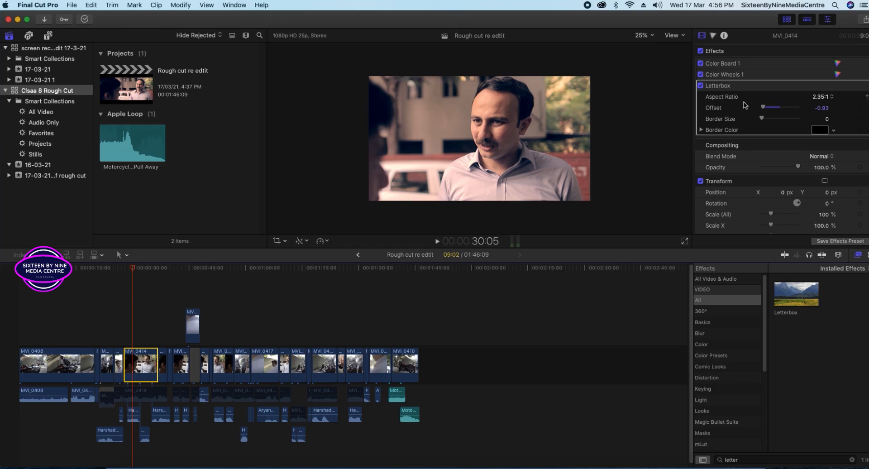
pyautogui.scroll(-5, 766, 180)
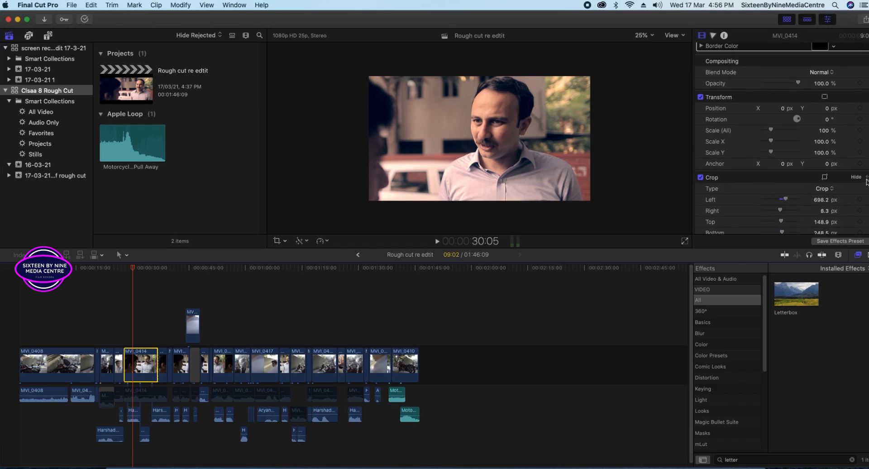
pyautogui.click(700, 177)
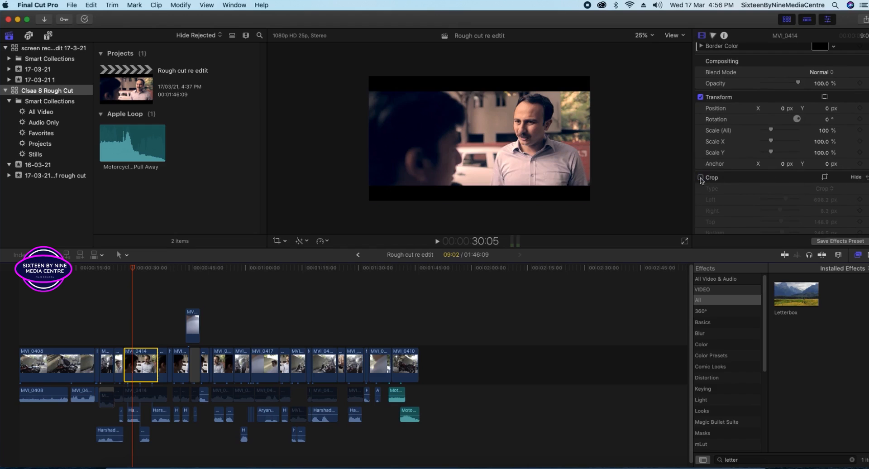
pyautogui.click(701, 178)
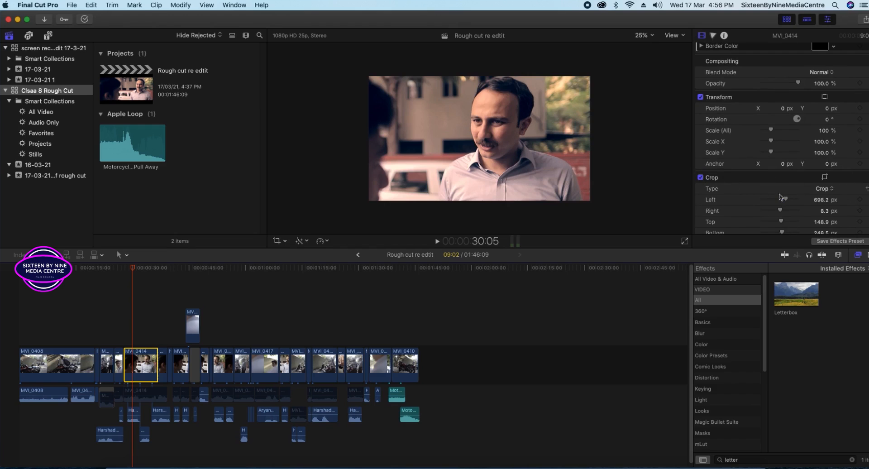
pyautogui.click(829, 191)
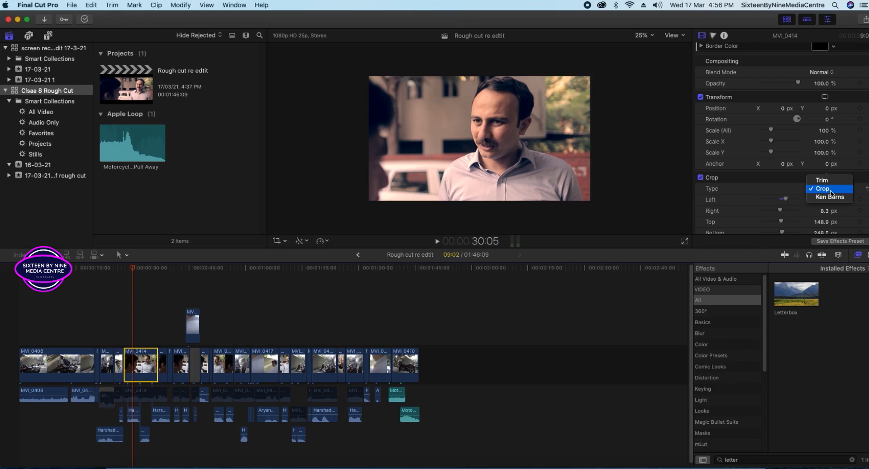
pyautogui.click(831, 191)
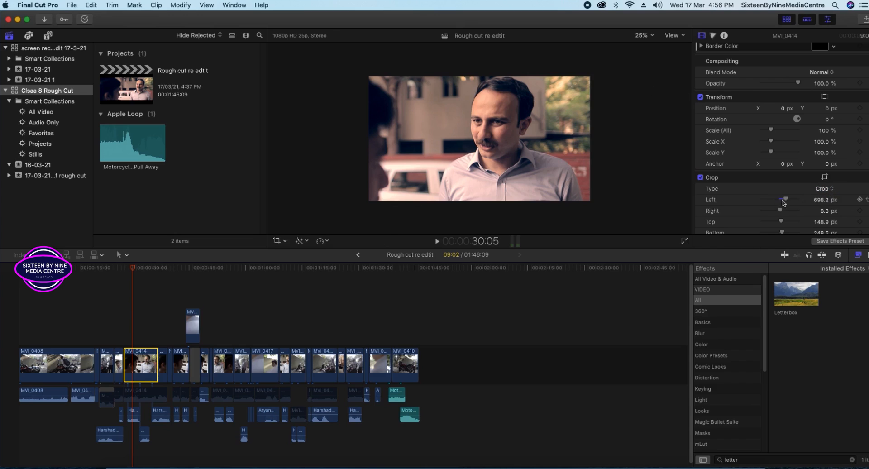
pyautogui.click(866, 201)
pyautogui.press('super+z')
# Switch MVI_0414's Crop off and set the viewer mode to Distort.
pyautogui.scroll(-3, 810, 210)
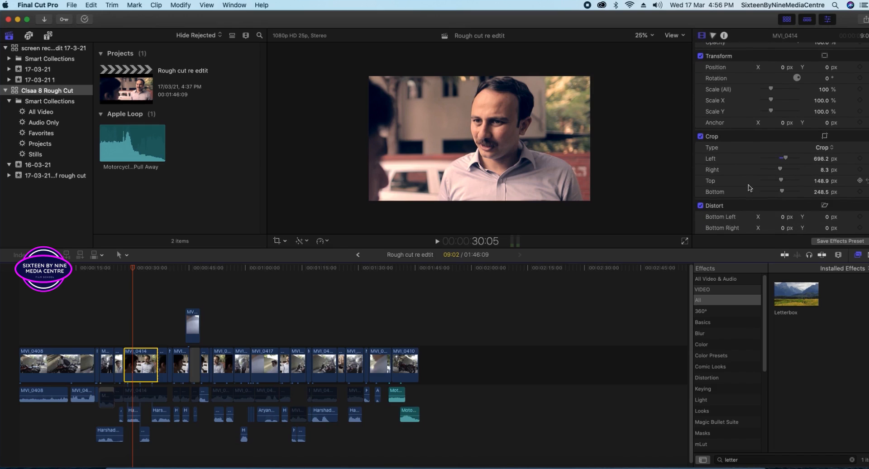
pyautogui.click(700, 136)
pyautogui.click(279, 240)
pyautogui.click(306, 272)
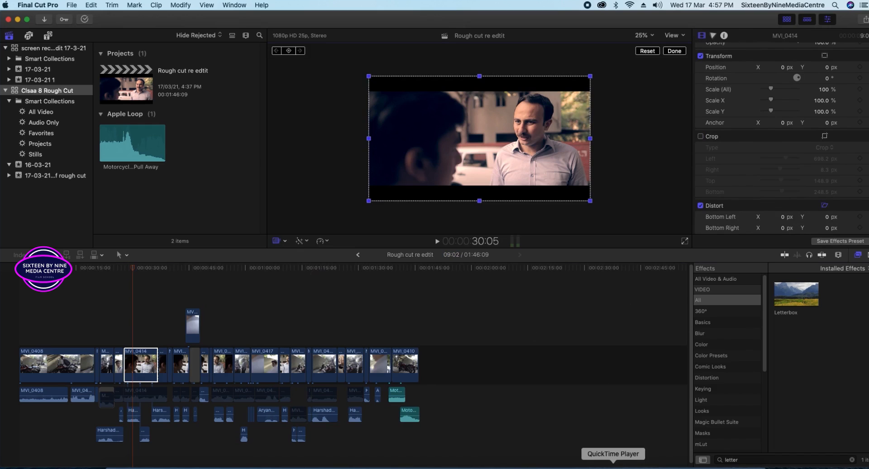
pyautogui.click(389, 211)
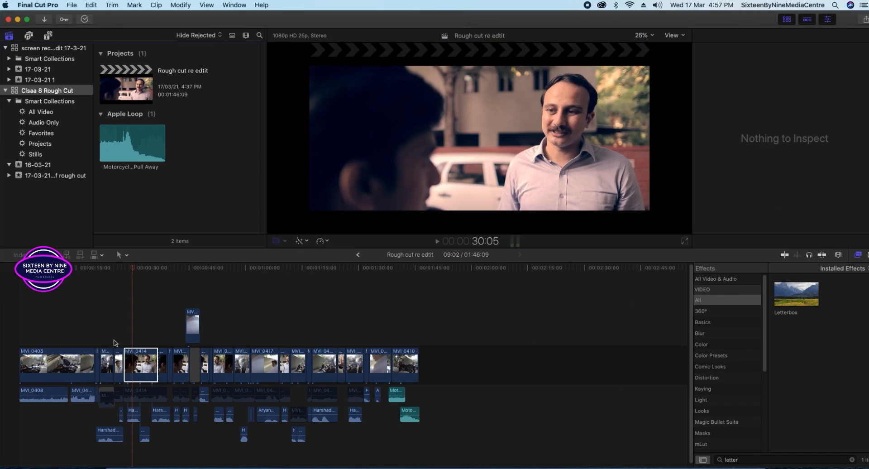
pyautogui.click(139, 362)
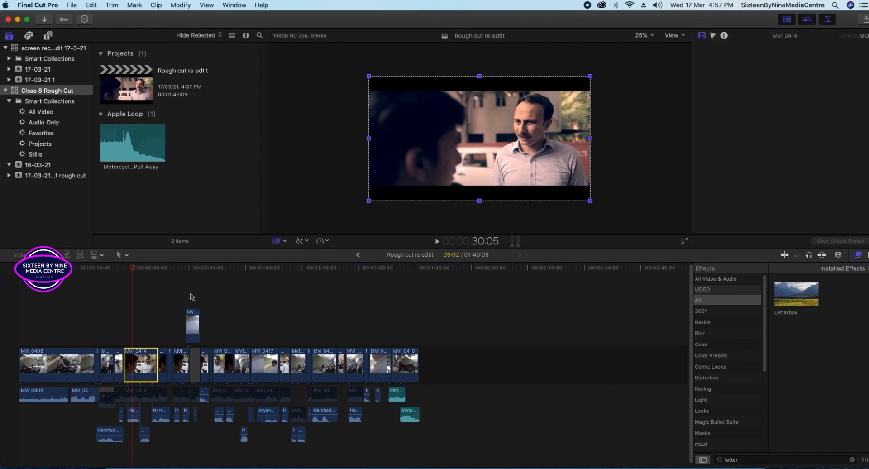
# In Distort mode, drag all four corners of MVI_0414 inward to skew the image.
pyautogui.click(282, 243)
pyautogui.click(284, 242)
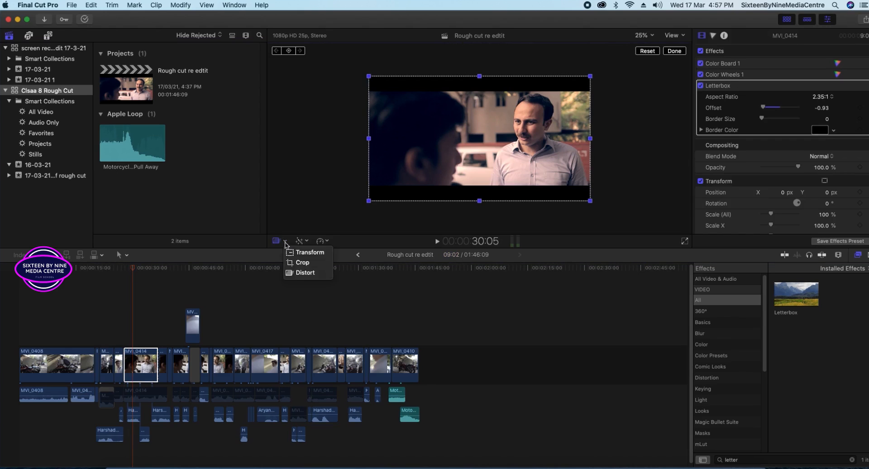
pyautogui.click(296, 273)
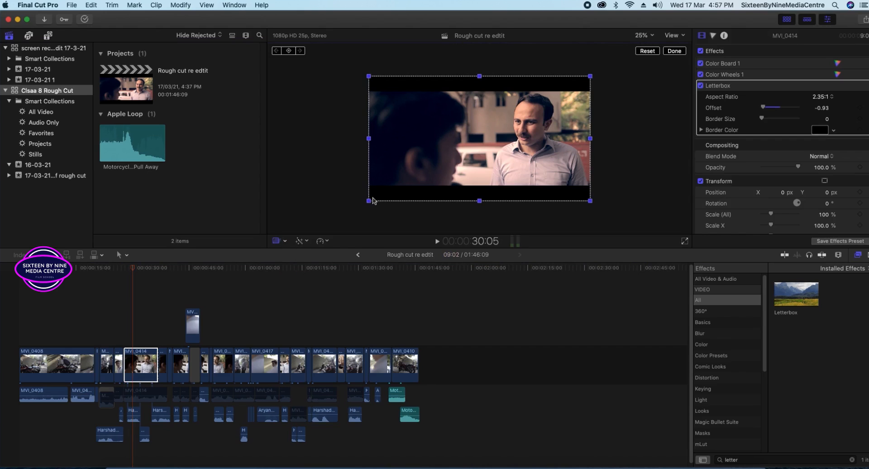
pyautogui.moveTo(369, 202); pyautogui.dragTo(408, 191)
pyautogui.moveTo(591, 201); pyautogui.dragTo(576, 218)
pyautogui.moveTo(590, 76); pyautogui.dragTo(566, 88)
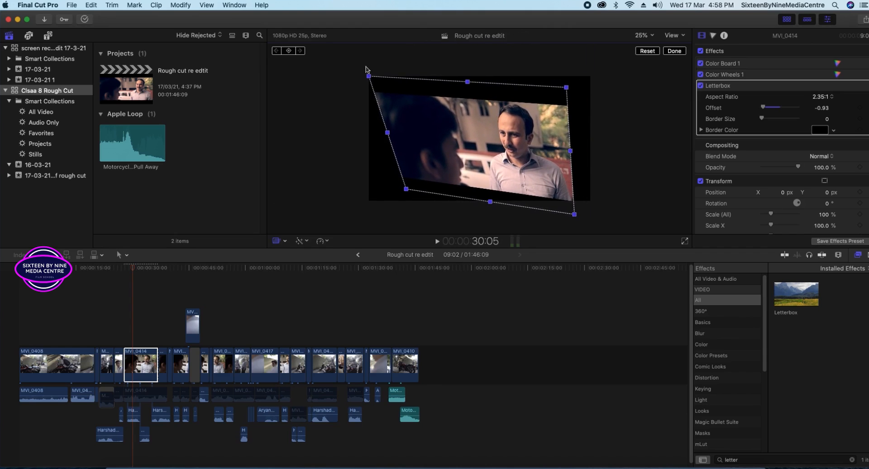
pyautogui.moveTo(368, 77); pyautogui.dragTo(380, 78)
pyautogui.moveTo(390, 78); pyautogui.dragTo(404, 82)
pyautogui.moveTo(566, 87); pyautogui.dragTo(575, 88)
# Preview at 31:10, refine the distorted corners, then return to Transform mode.
pyautogui.click(607, 119)
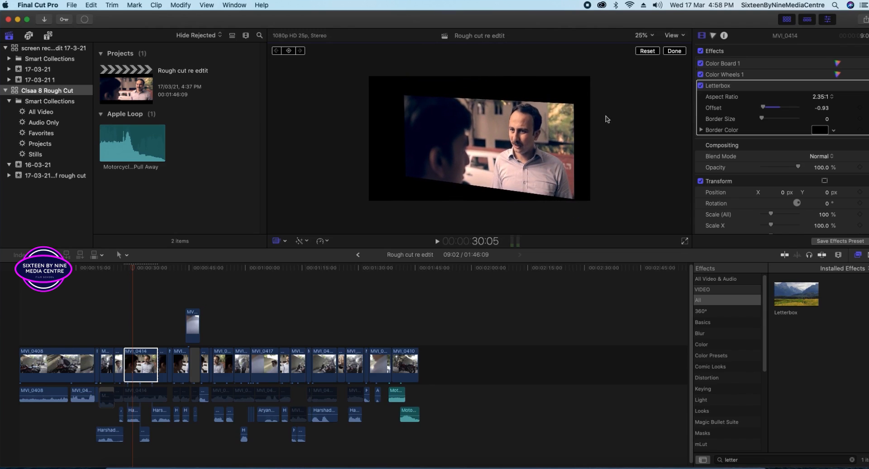
pyautogui.press('space')
pyautogui.press('space')
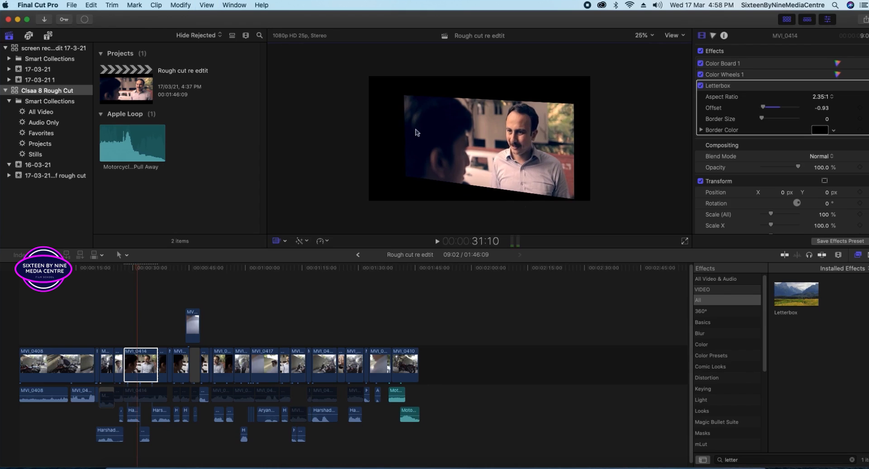
pyautogui.click(446, 105)
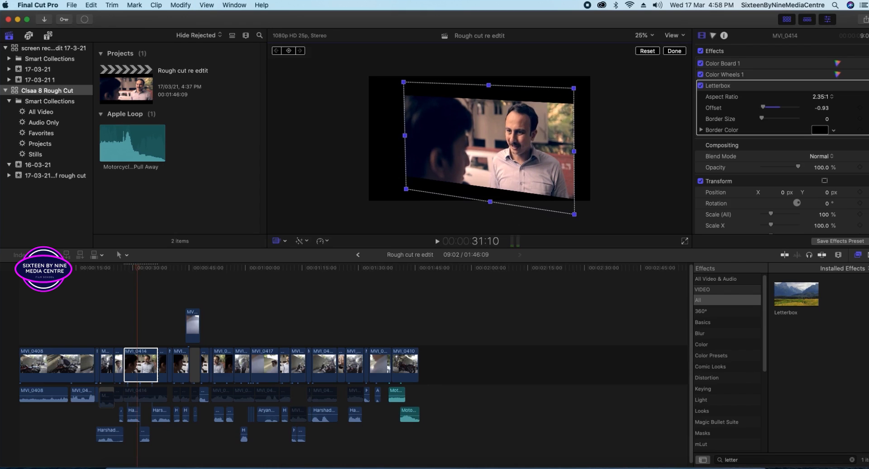
pyautogui.moveTo(575, 214); pyautogui.dragTo(549, 196)
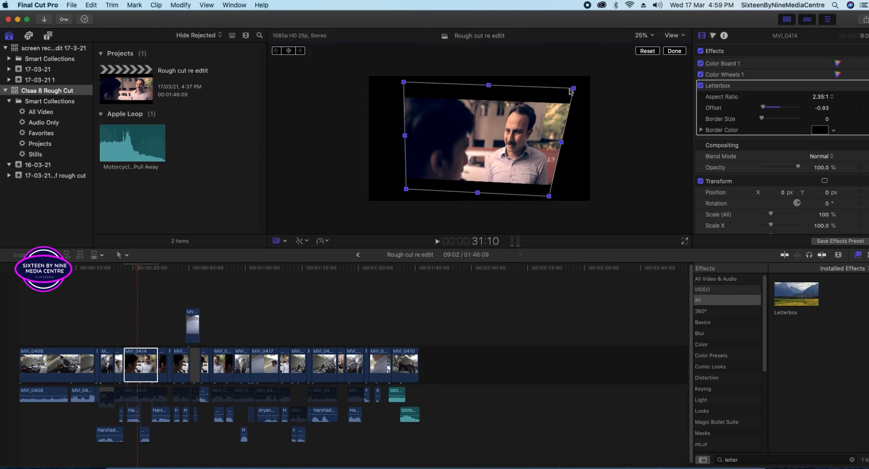
pyautogui.moveTo(574, 88); pyautogui.dragTo(561, 102)
pyautogui.moveTo(403, 82); pyautogui.dragTo(442, 96)
pyautogui.moveTo(561, 103); pyautogui.dragTo(575, 108)
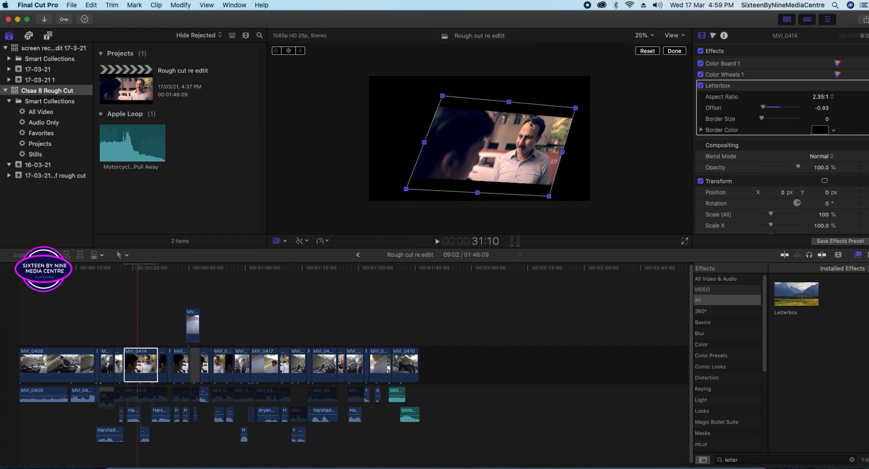
pyautogui.moveTo(407, 188)
pyautogui.mouseDown()
pyautogui.moveTo(435, 211)
pyautogui.moveTo(333, 146)
pyautogui.moveTo(415, 197)
pyautogui.moveTo(438, 235)
pyautogui.moveTo(528, 229)
pyautogui.moveTo(503, 199)
pyautogui.moveTo(475, 114)
pyautogui.moveTo(473, 128)
pyautogui.moveTo(442, 156)
pyautogui.moveTo(443, 195)
pyautogui.moveTo(393, 190)
pyautogui.moveTo(408, 198)
pyautogui.mouseUp()
pyautogui.moveTo(442, 95); pyautogui.dragTo(412, 98)
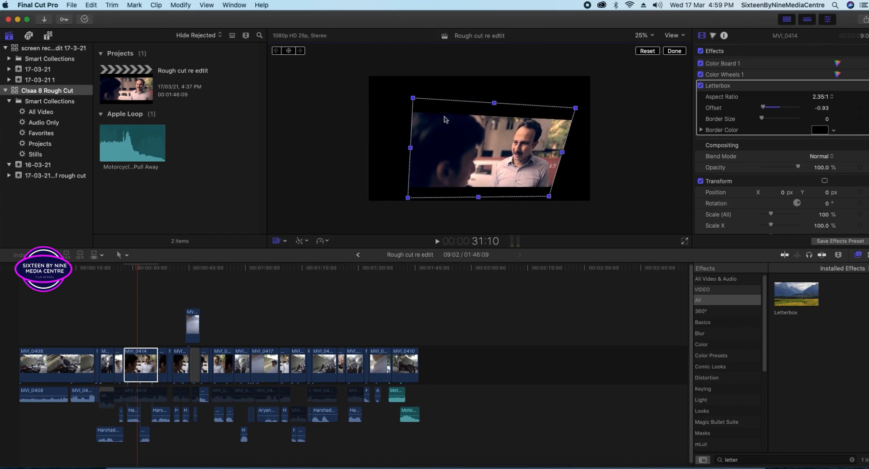
pyautogui.click(284, 242)
pyautogui.click(295, 259)
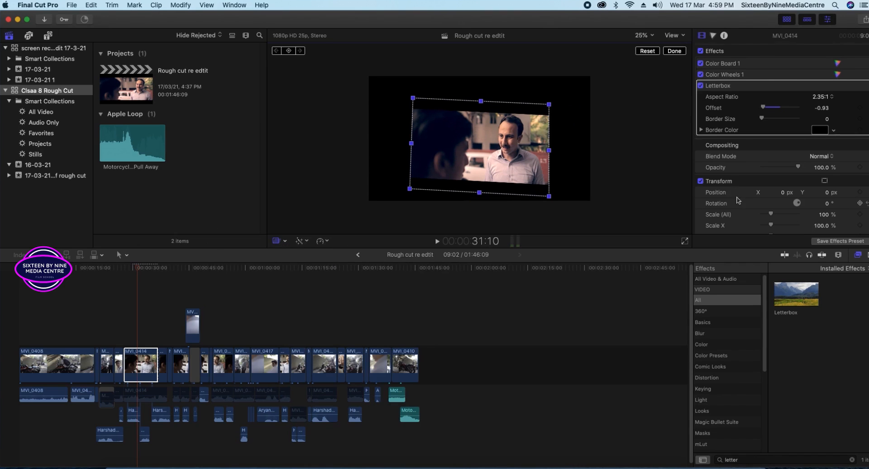
# Raise both bottom corners and pull the top-right corner up and right to widen the trapezoid.
pyautogui.scroll(-8, 738, 200)
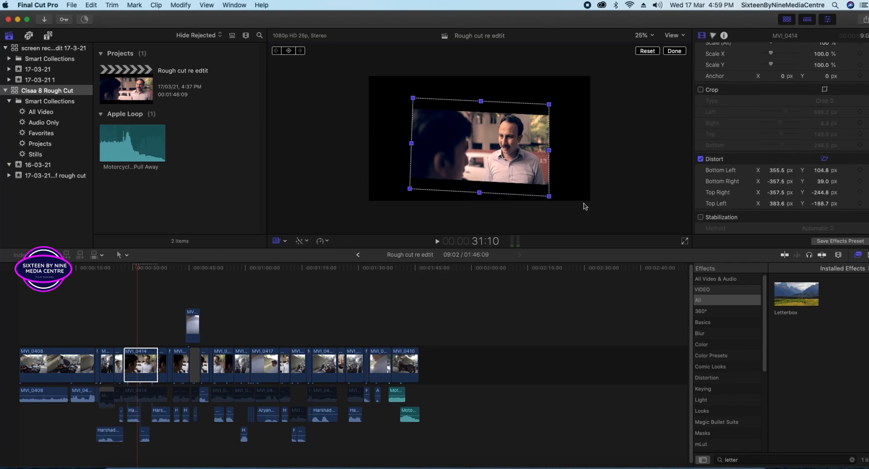
pyautogui.moveTo(836, 204)
pyautogui.moveTo(549, 196); pyautogui.dragTo(556, 189)
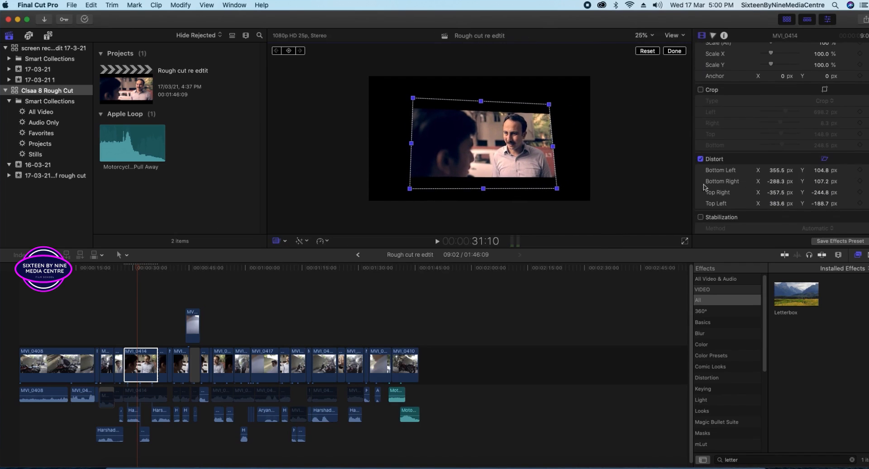
pyautogui.moveTo(405, 190)
pyautogui.mouseDown()
pyautogui.moveTo(420, 188)
pyautogui.moveTo(369, 194)
pyautogui.moveTo(400, 188)
pyautogui.moveTo(388, 175)
pyautogui.moveTo(399, 181)
pyautogui.mouseUp()
pyautogui.moveTo(412, 98)
pyautogui.mouseDown()
pyautogui.moveTo(453, 120)
pyautogui.moveTo(408, 86)
pyautogui.mouseUp()
pyautogui.moveTo(548, 107); pyautogui.dragTo(583, 94)
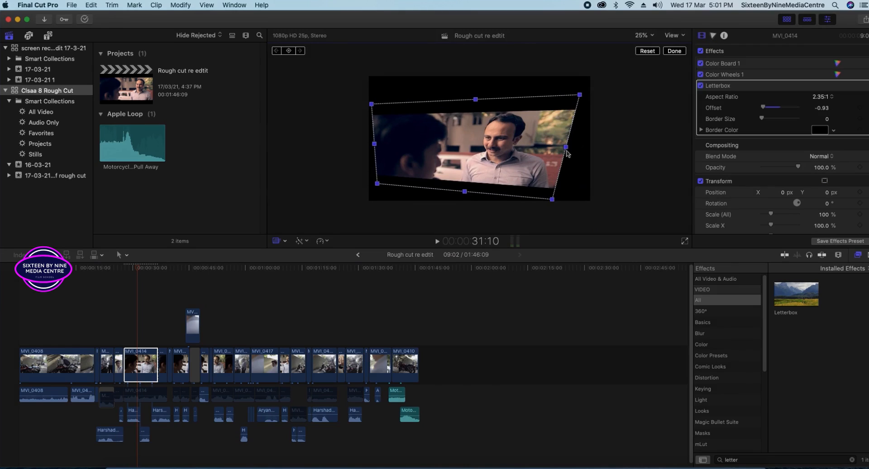
# Nudge the top corners, reselect MVI_0414, and skew it by dragging the bottom-right corner.
pyautogui.moveTo(580, 95); pyautogui.dragTo(563, 97)
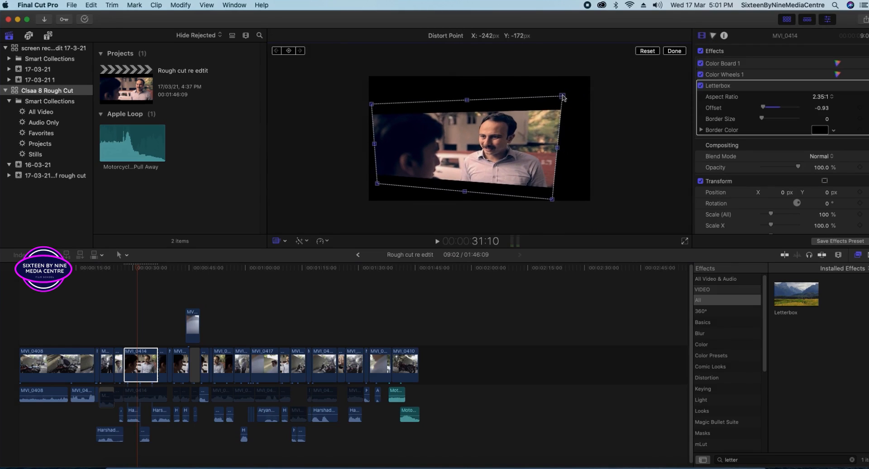
pyautogui.moveTo(537, 138); pyautogui.dragTo(558, 121)
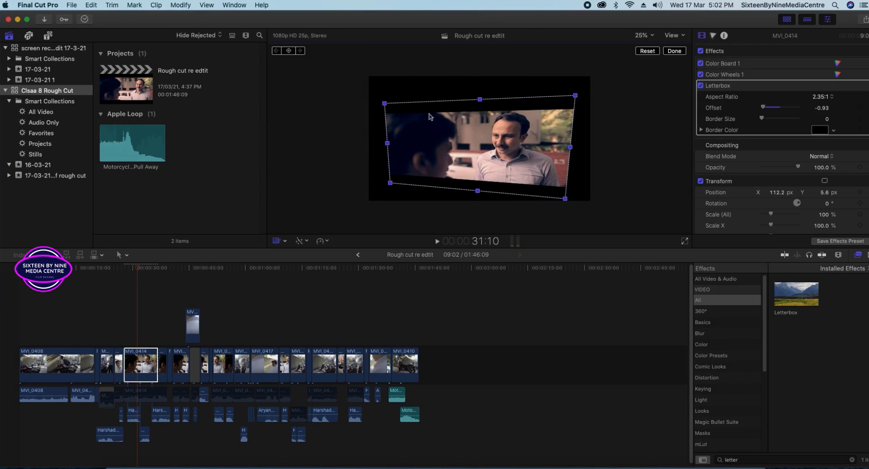
pyautogui.moveTo(385, 105); pyautogui.dragTo(394, 101)
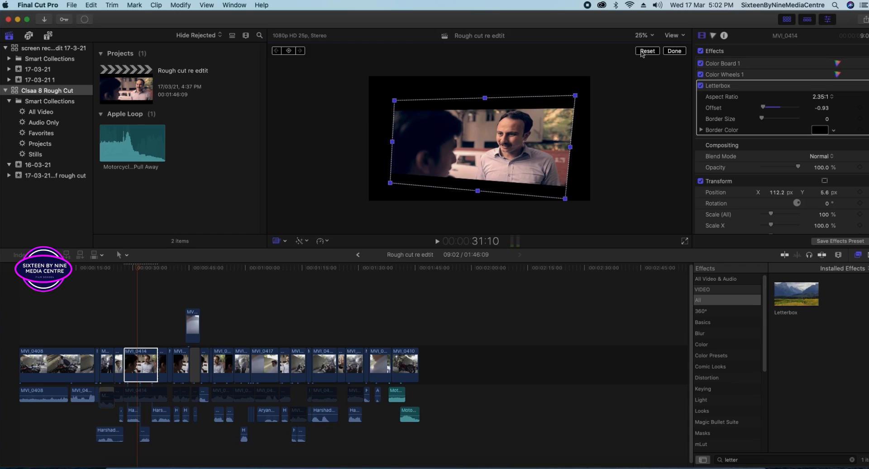
pyautogui.click(174, 366)
pyautogui.click(148, 362)
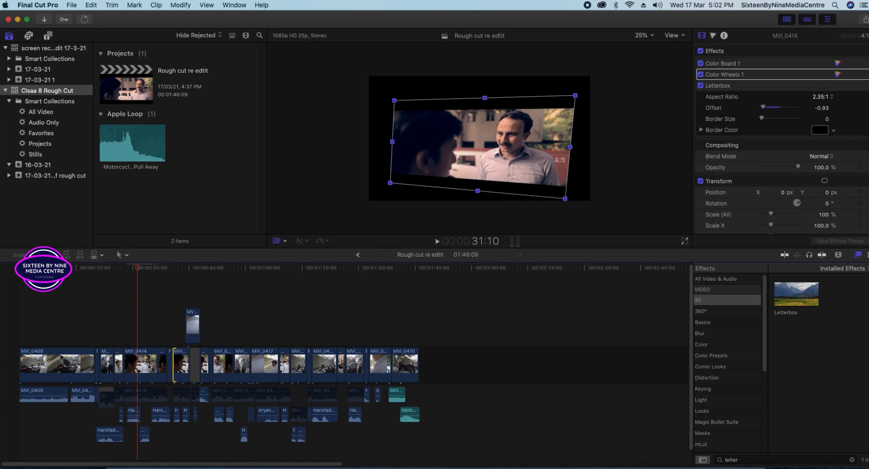
pyautogui.click(398, 93)
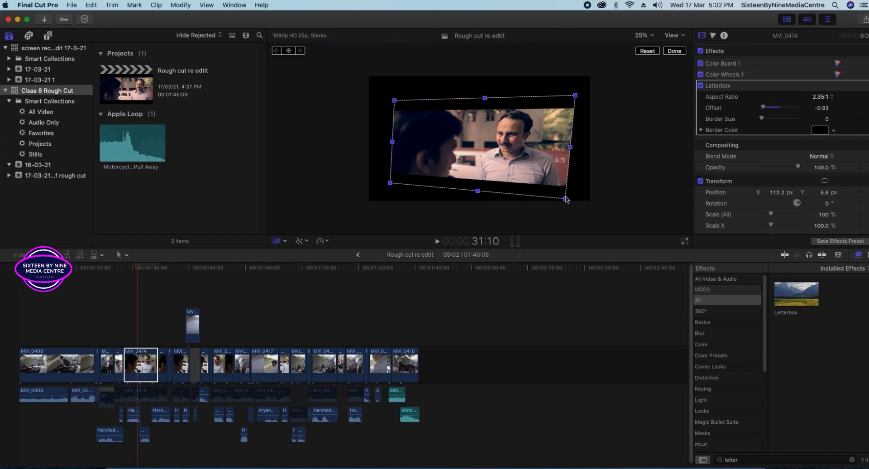
pyautogui.moveTo(566, 199); pyautogui.dragTo(588, 191)
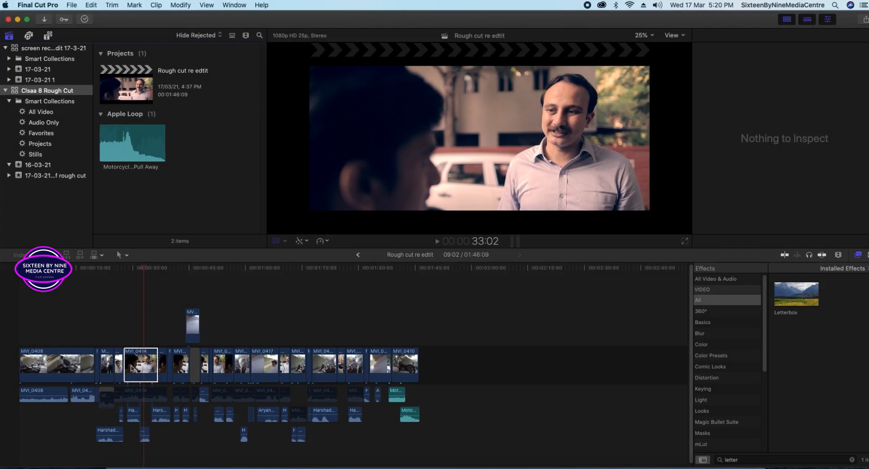
# Enlarge MVI_0414 with Scale (All) to hide the letterbox bars, then reset it to 100%.
pyautogui.click(132, 367)
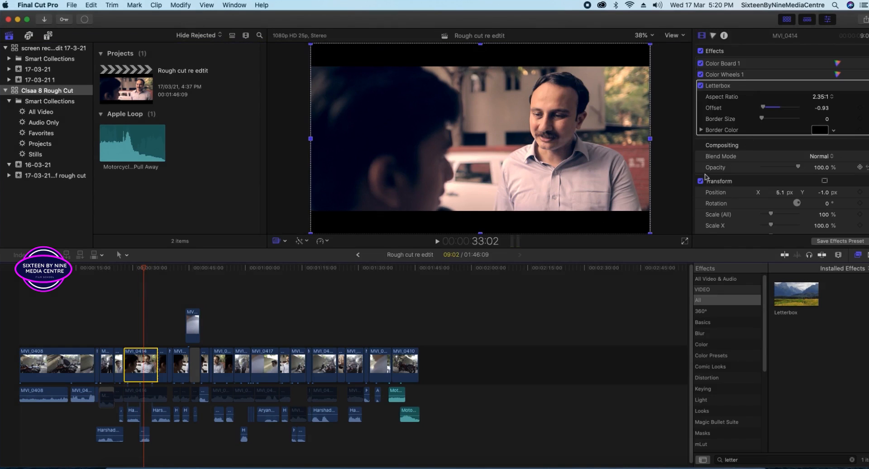
pyautogui.scroll(-1, 724, 177)
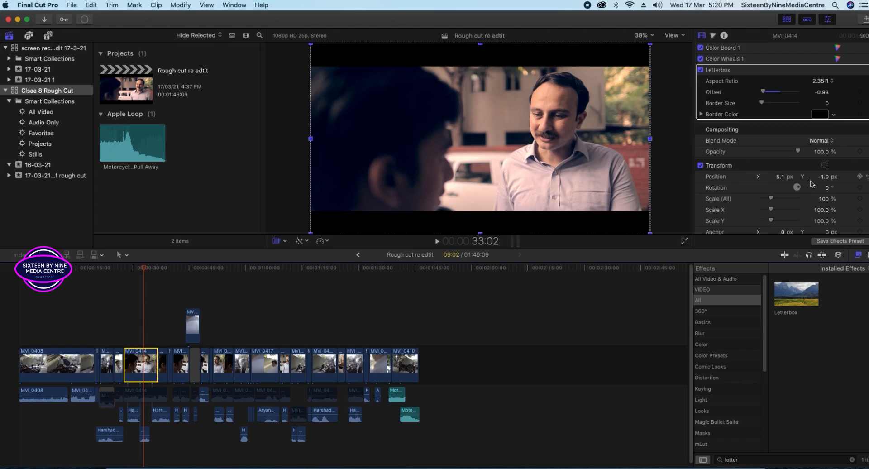
pyautogui.scroll(-1, 811, 184)
pyautogui.moveTo(774, 184); pyautogui.dragTo(776, 184)
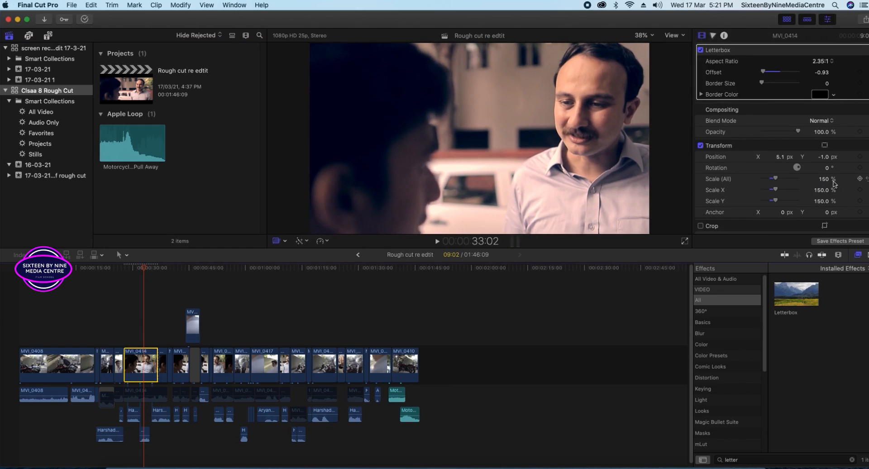
pyautogui.click(866, 180)
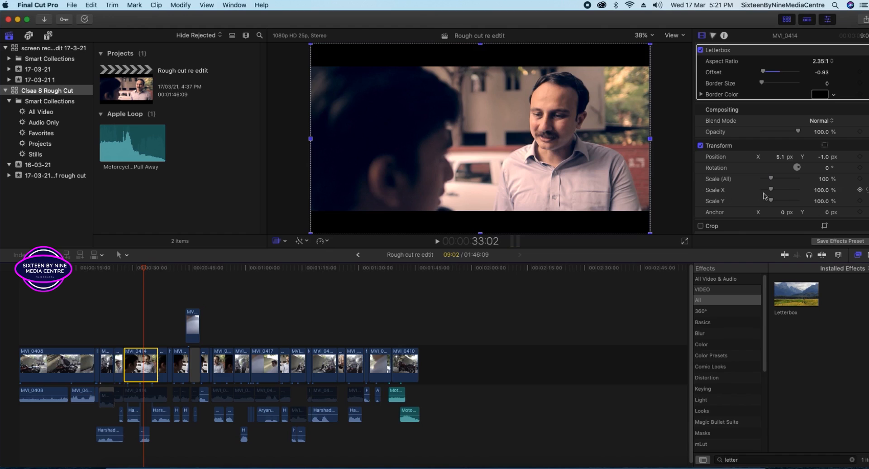
# Stretch MVI_0414 wider with Scale X, then reset horizontal and overall scale to 100%.
pyautogui.moveTo(774, 192)
pyautogui.mouseDown()
pyautogui.moveTo(785, 195)
pyautogui.moveTo(772, 195)
pyautogui.mouseUp()
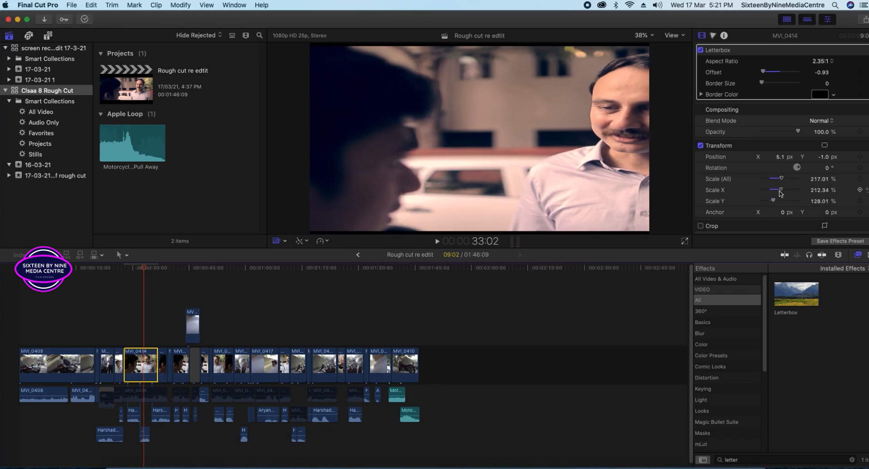
pyautogui.click(866, 189)
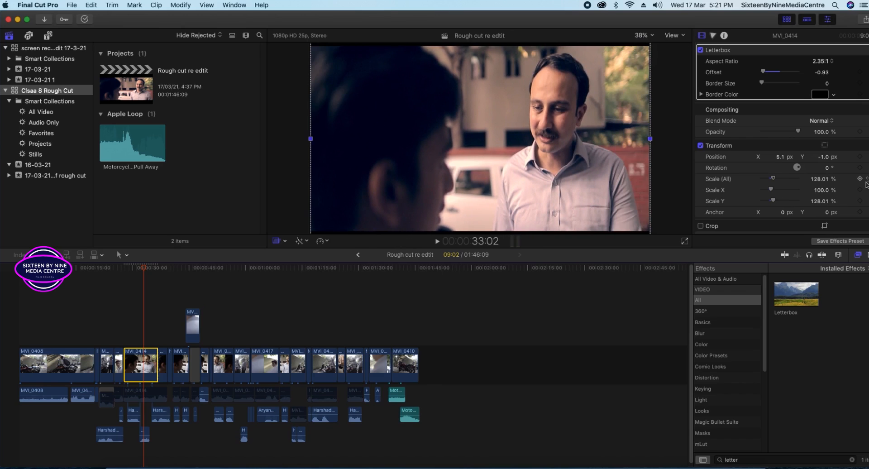
pyautogui.click(866, 180)
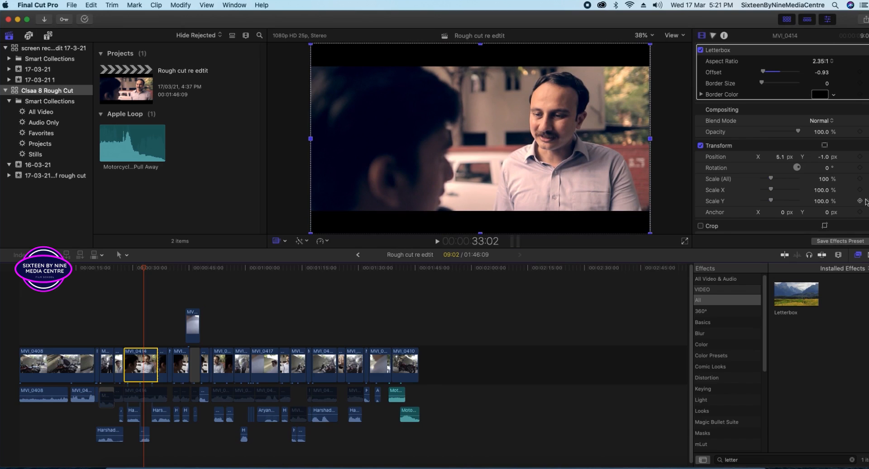
pyautogui.scroll(-2, 760, 212)
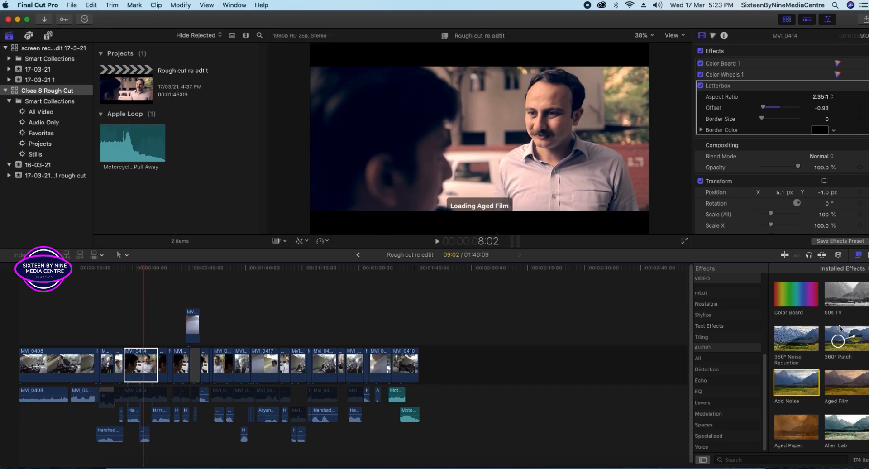
pyautogui.click(713, 326)
pyautogui.click(705, 287)
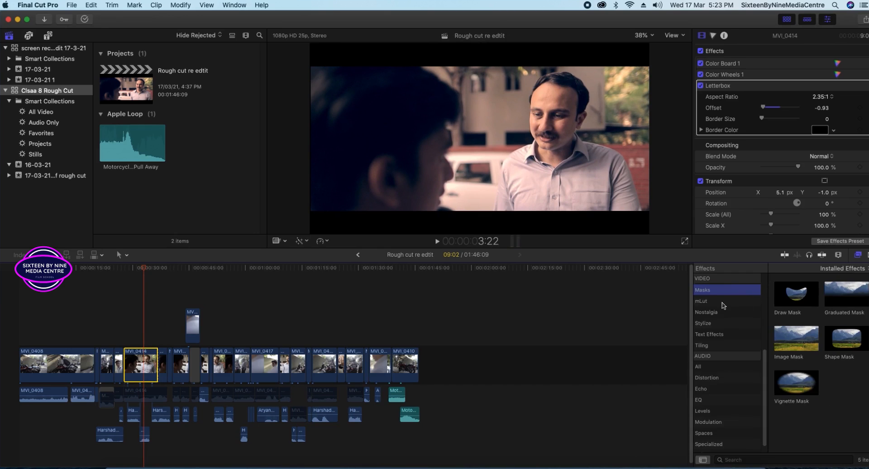
pyautogui.scroll(5, 722, 305)
pyautogui.click(708, 300)
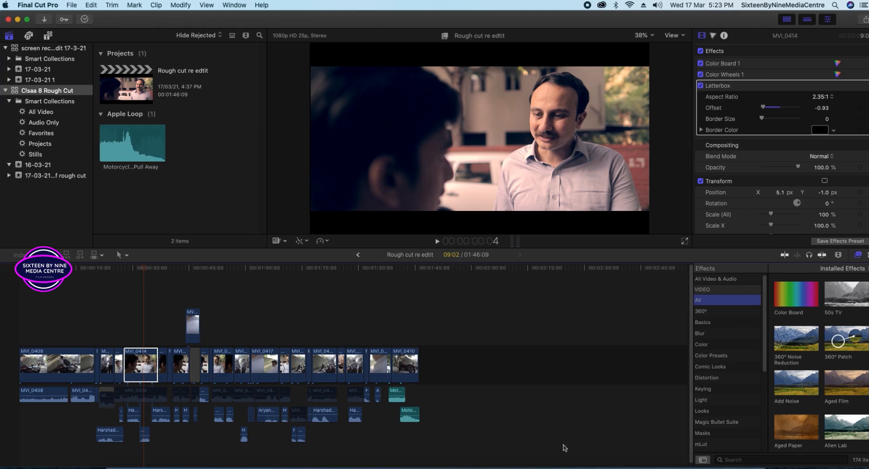
# Preview the Basics effects Negative and Hard Light on clip MVI_0414.
pyautogui.click(702, 311)
pyautogui.click(704, 323)
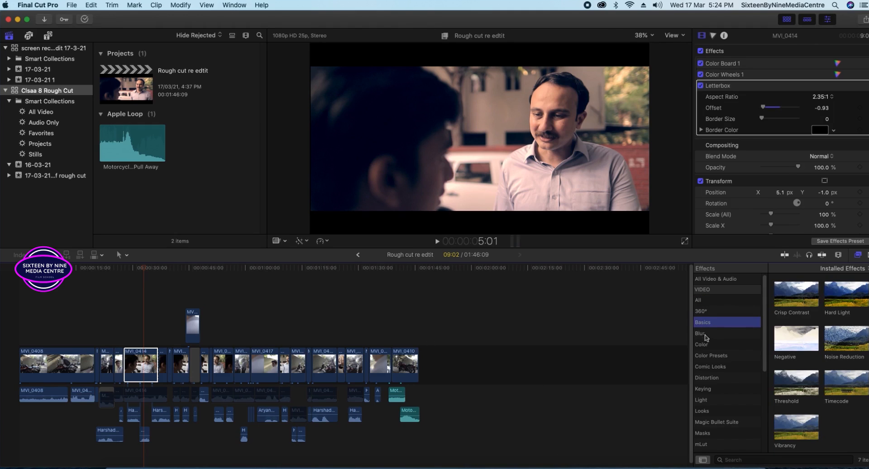
pyautogui.click(806, 339)
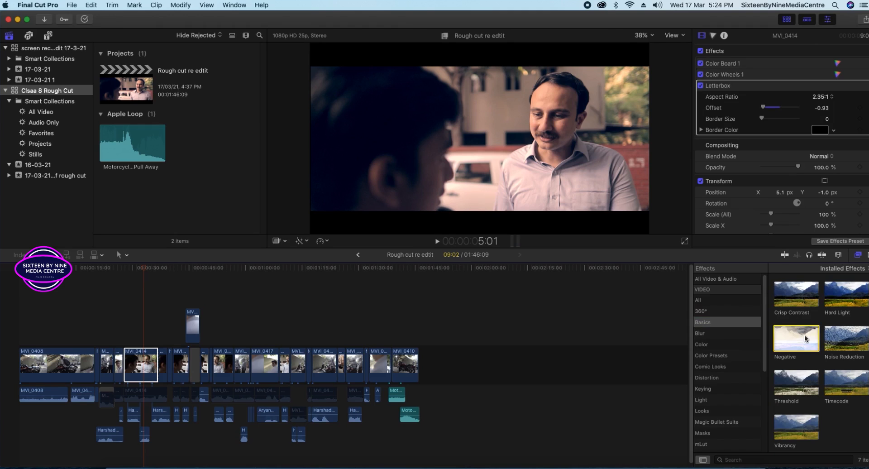
pyautogui.click(149, 367)
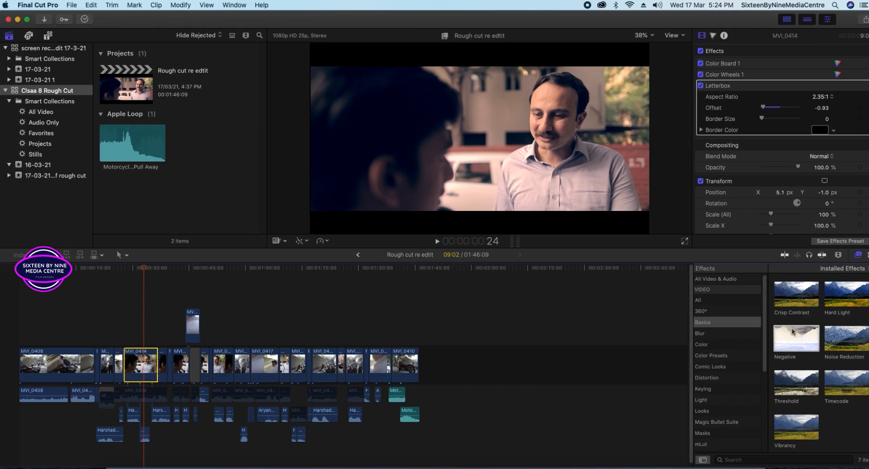
pyautogui.click(842, 296)
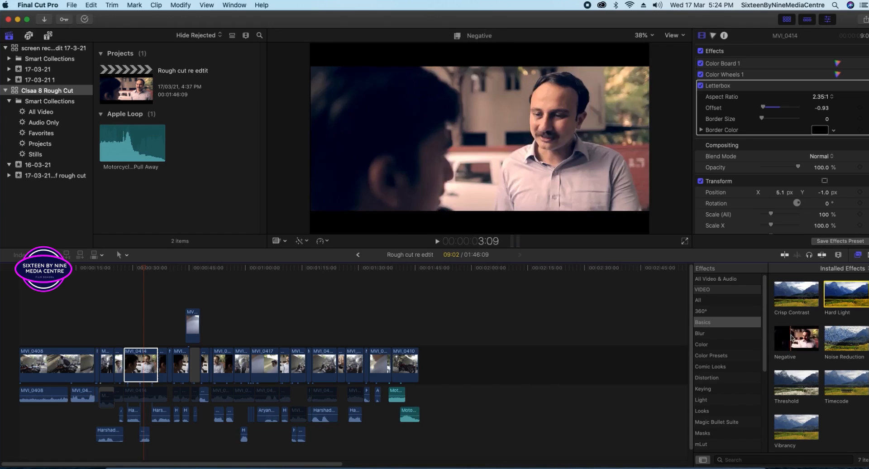
pyautogui.click(794, 340)
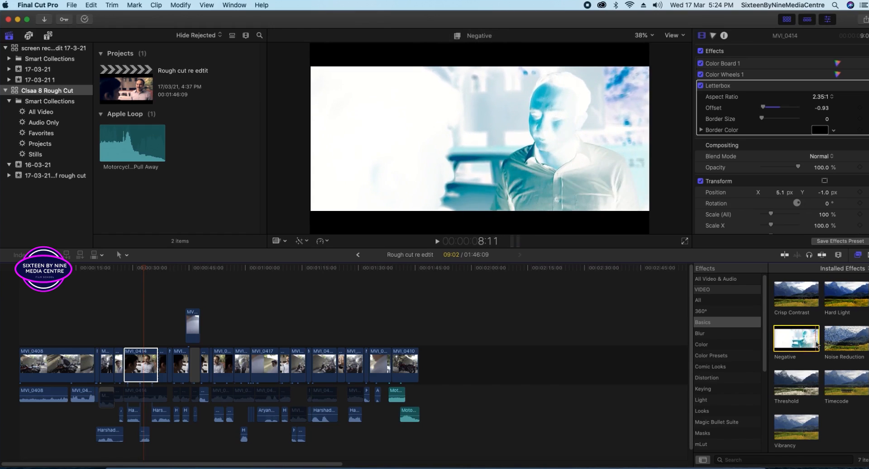
# Apply Timecode to MVI_0414, play it back, undo it, then try Noise Reduction.
pyautogui.click(844, 384)
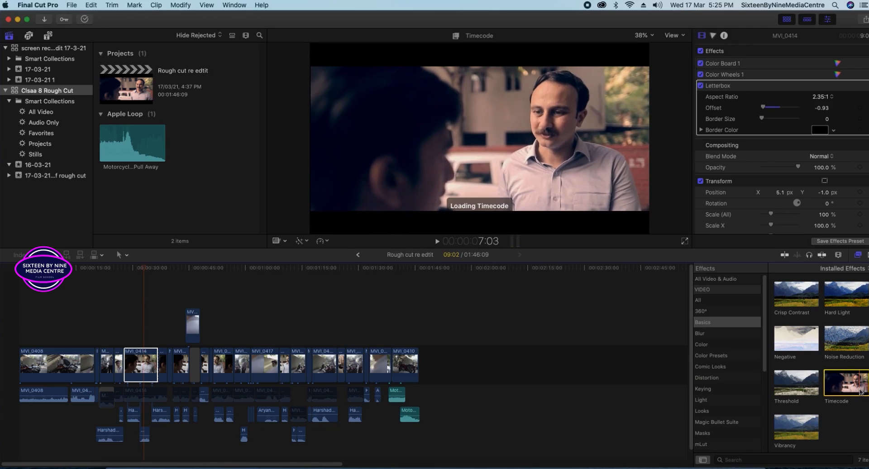
pyautogui.moveTo(860, 392); pyautogui.dragTo(150, 366)
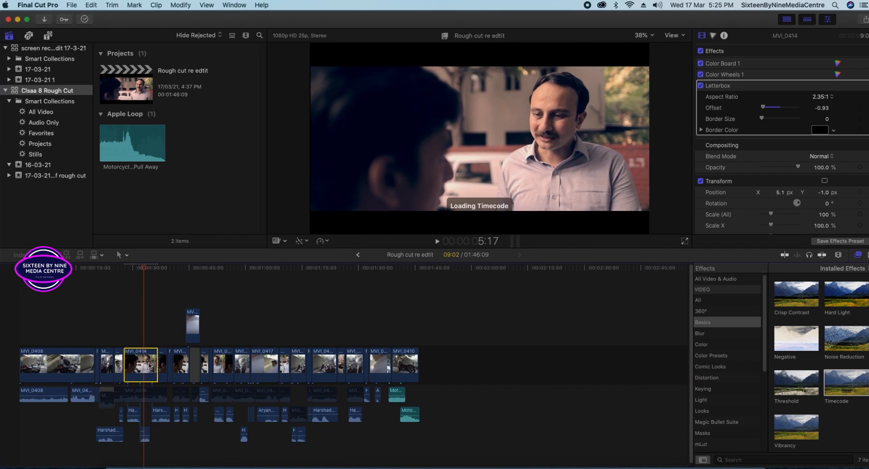
pyautogui.press('space')
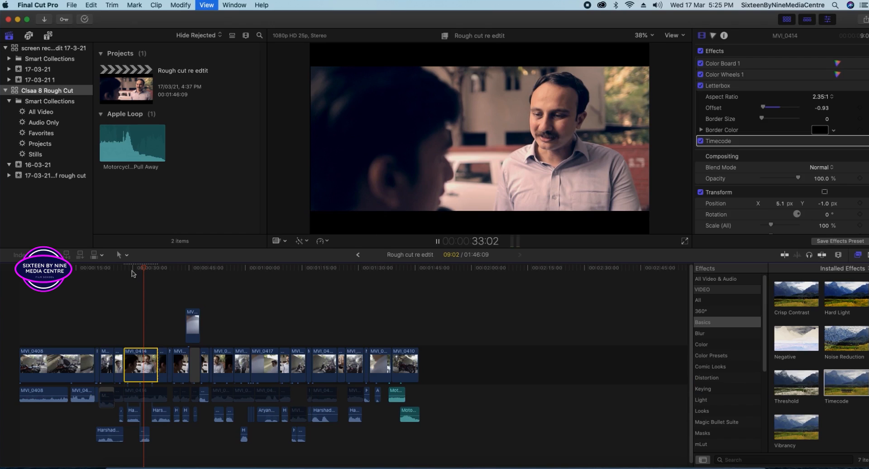
pyautogui.click(134, 274)
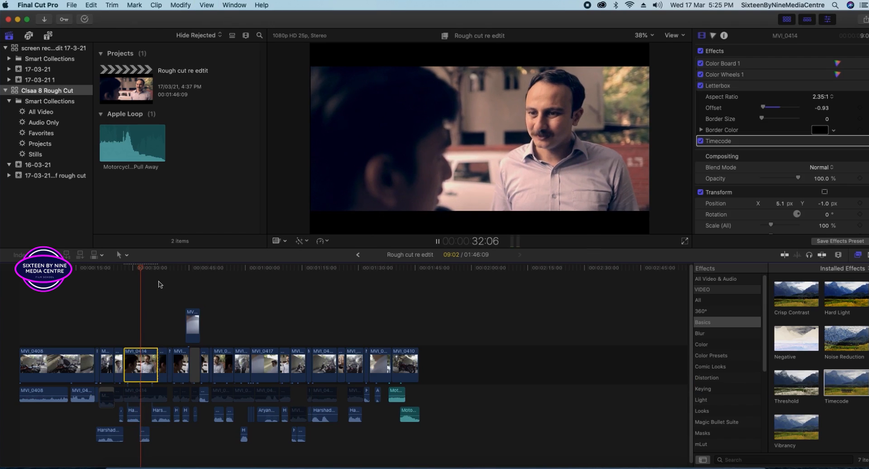
pyautogui.press('space')
pyautogui.click(141, 270)
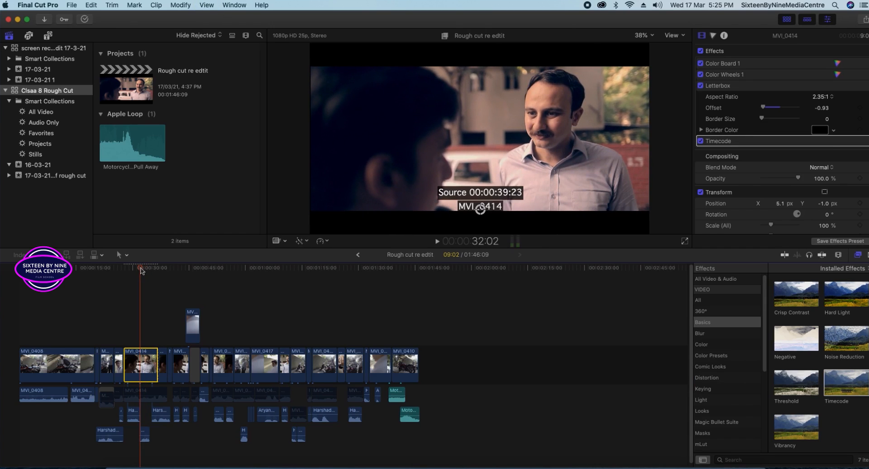
pyautogui.press('super+z')
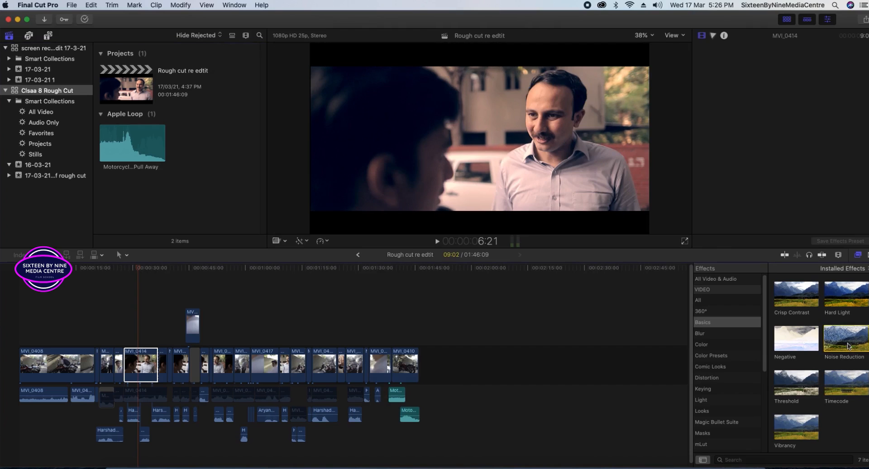
pyautogui.doubleClick(840, 347)
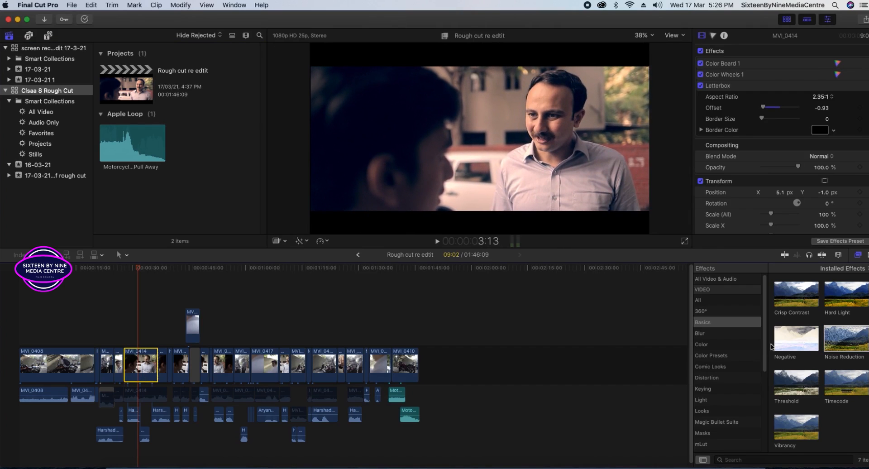
# Select MVI_0414 and preview the Gaussian and Zoom blurs from the Blur category.
pyautogui.click(835, 347)
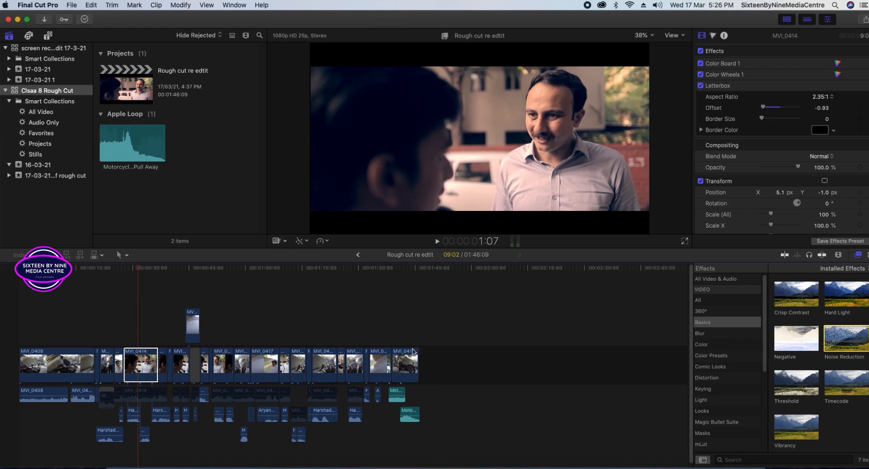
pyautogui.click(154, 368)
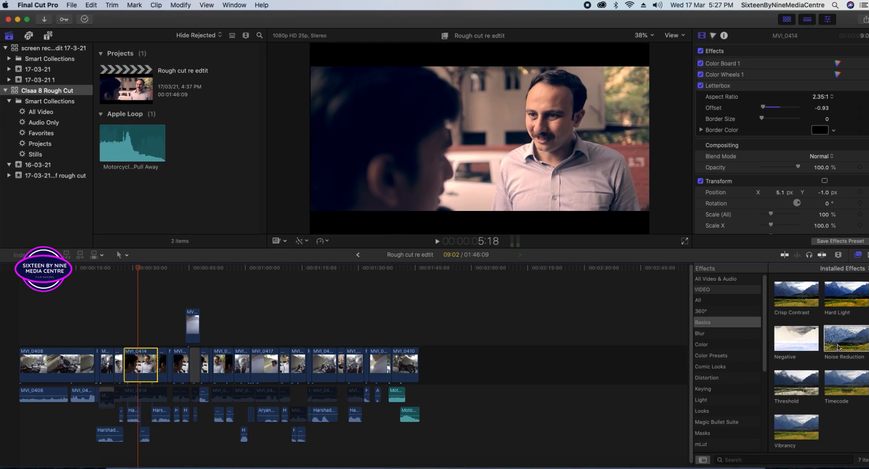
pyautogui.click(701, 335)
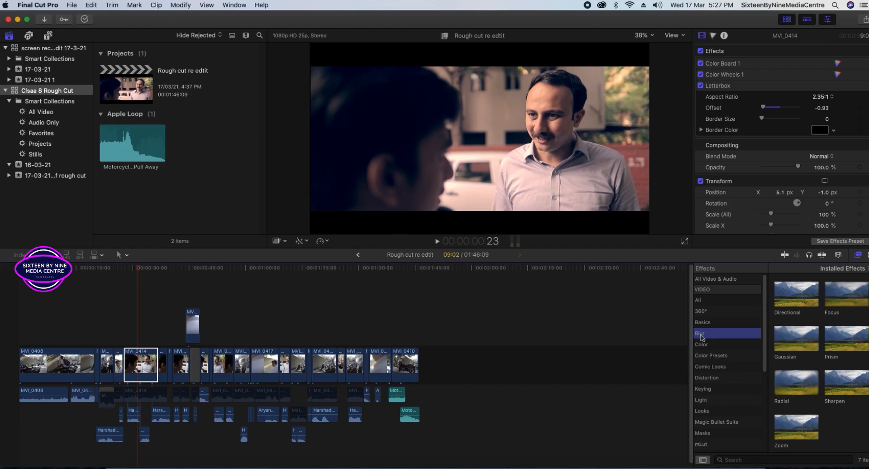
pyautogui.click(807, 349)
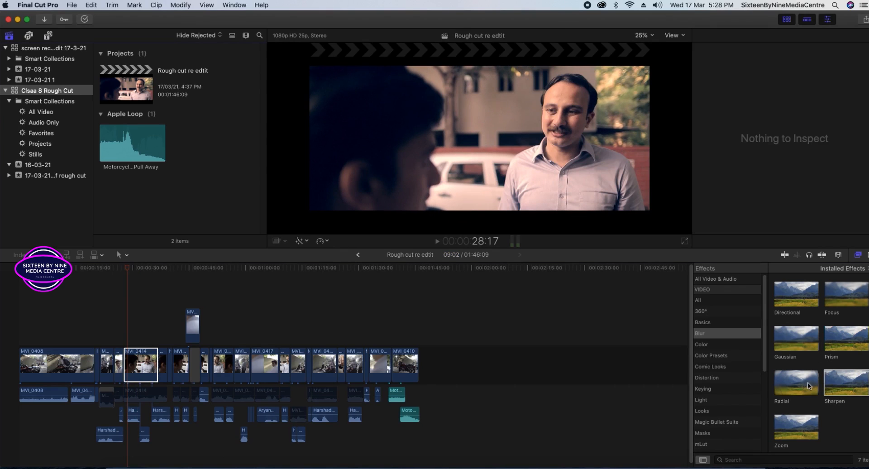
pyautogui.click(791, 434)
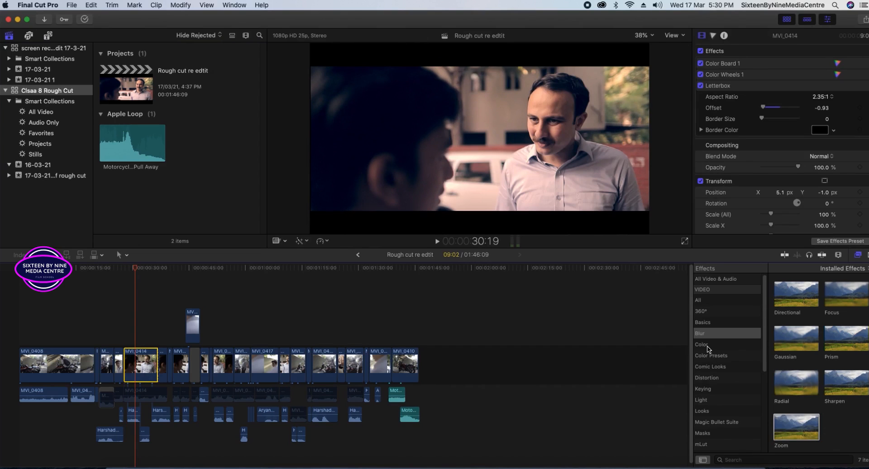
# Drag Color Curves from the Color category onto MVI_0414.
pyautogui.click(706, 345)
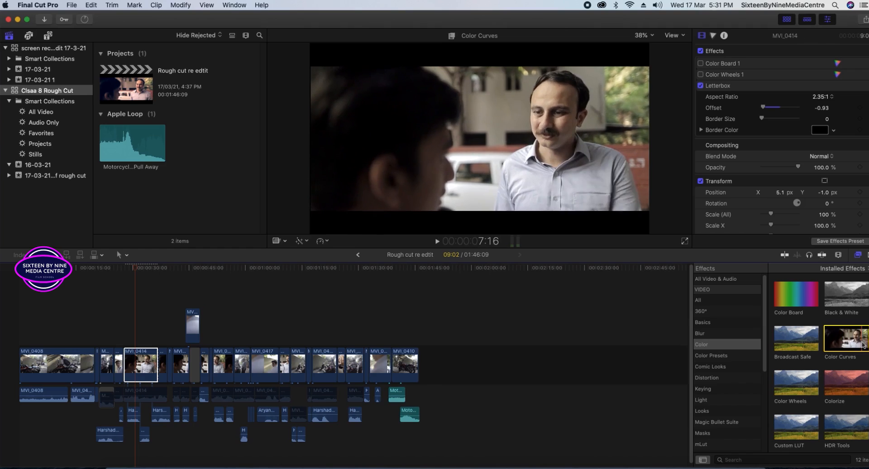
pyautogui.moveTo(851, 342); pyautogui.dragTo(145, 361)
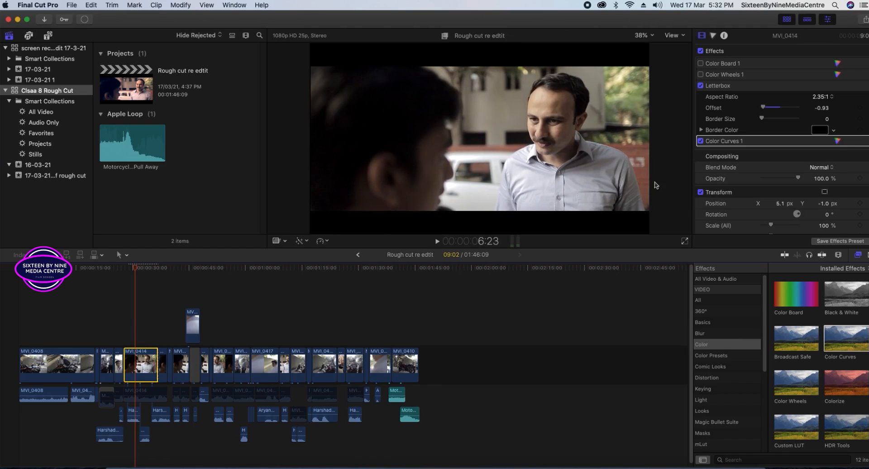
# Open MVI_0414's Color Curves and pull a red curve point slightly down.
pyautogui.click(836, 142)
pyautogui.press('Delete')
pyautogui.click(140, 373)
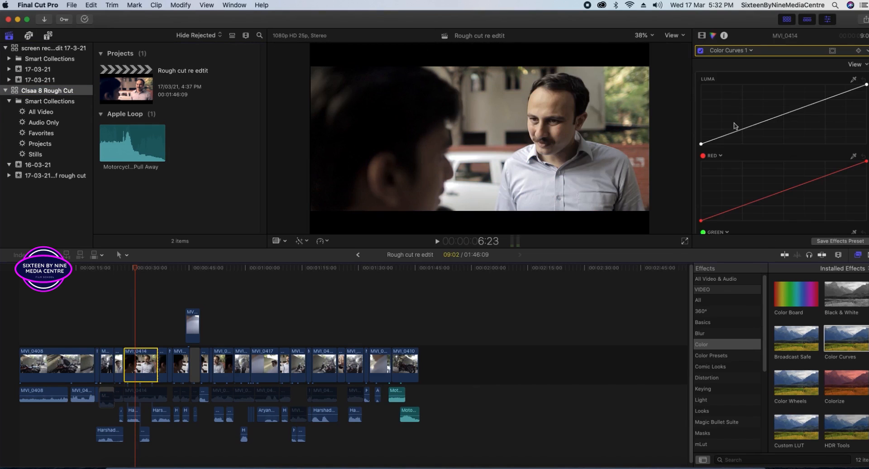
pyautogui.scroll(-5, 793, 140)
pyautogui.click(793, 114)
pyautogui.moveTo(793, 117); pyautogui.dragTo(794, 121)
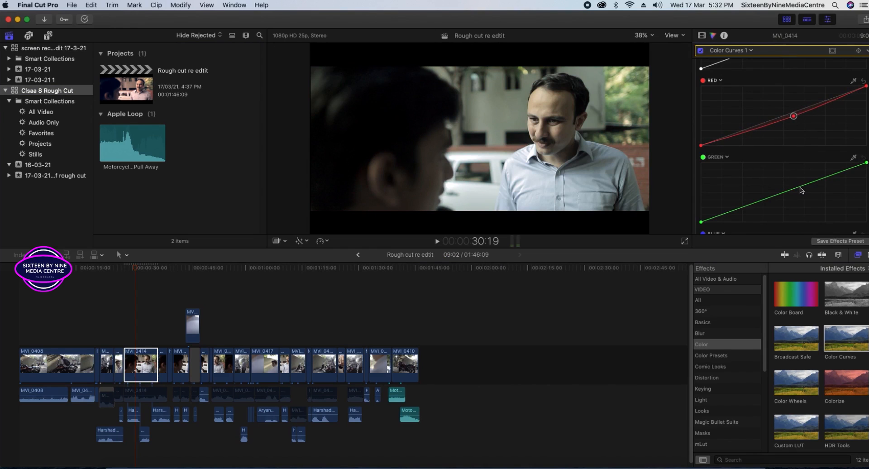
# Lift the blue curve, lower the green curve, and pull the red point further down.
pyautogui.scroll(-4, 801, 190)
pyautogui.moveTo(794, 186); pyautogui.dragTo(794, 187)
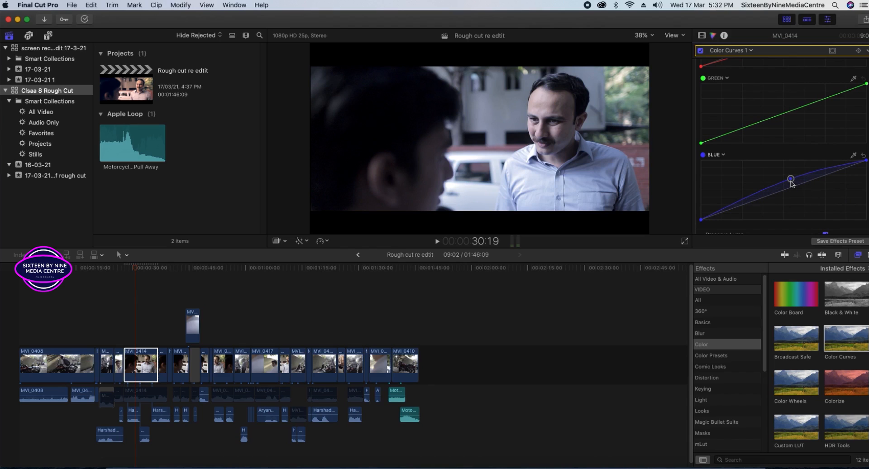
pyautogui.moveTo(791, 180); pyautogui.dragTo(791, 184)
pyautogui.moveTo(779, 120); pyautogui.dragTo(779, 122)
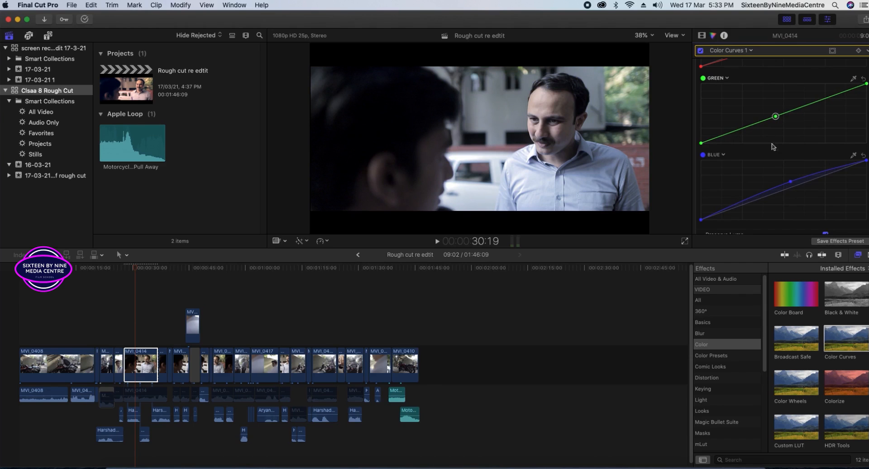
pyautogui.moveTo(777, 123); pyautogui.dragTo(778, 125)
pyautogui.scroll(-1, 785, 172)
pyautogui.scroll(6, 785, 172)
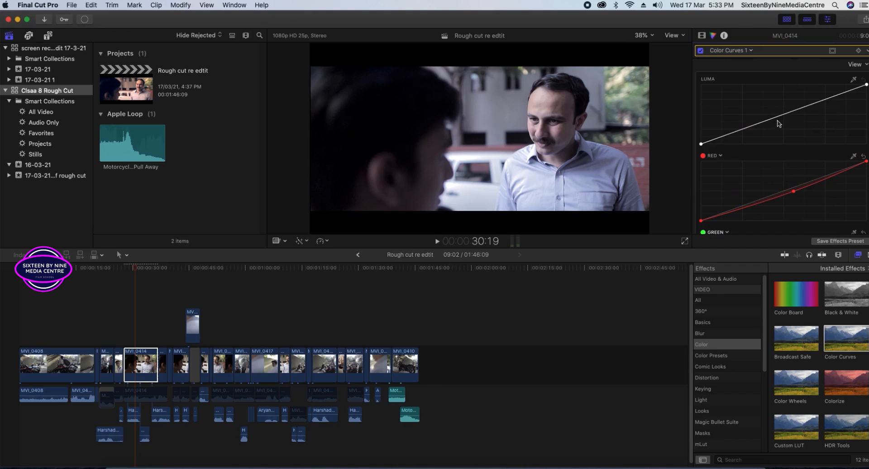
pyautogui.scroll(-3, 787, 165)
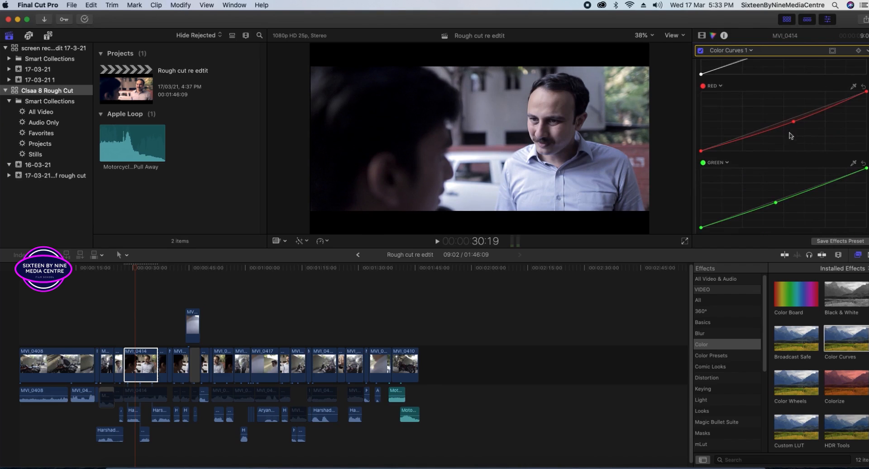
pyautogui.moveTo(793, 123); pyautogui.dragTo(795, 124)
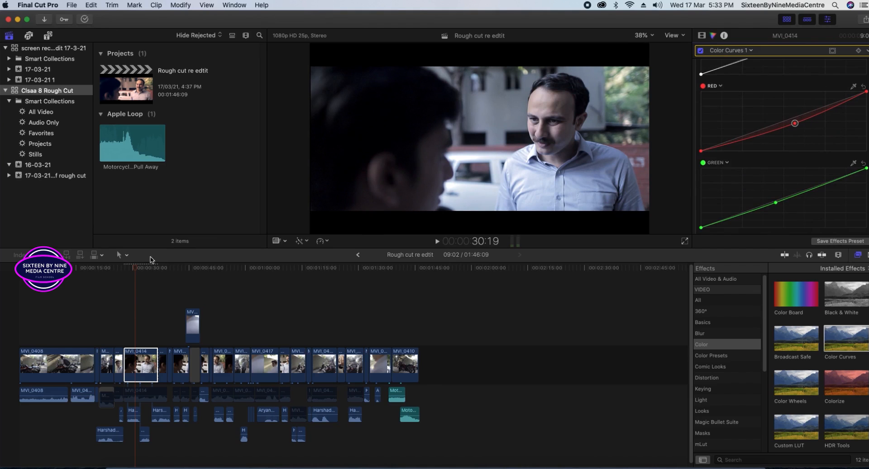
# Play back from just before the graded clip to review the look.
pyautogui.click(124, 272)
pyautogui.press('space')
pyautogui.moveTo(857, 384); pyautogui.dragTo(837, 385)
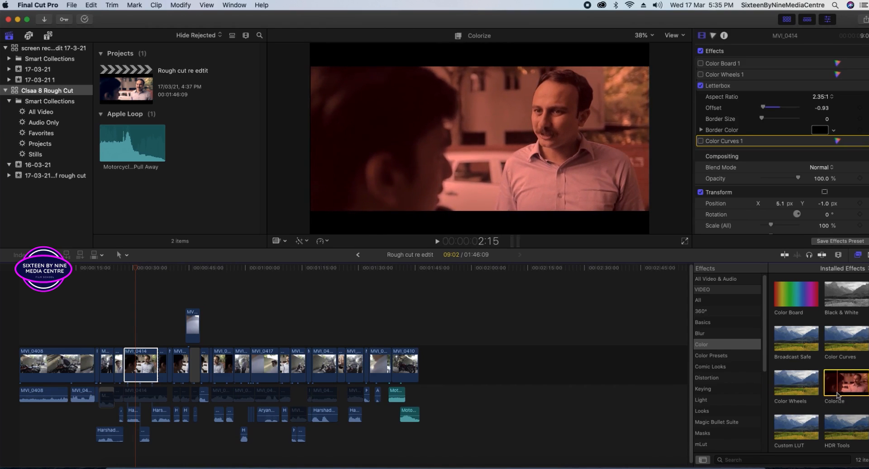
# Preview the Custom LUT effect, then list the Color Presets category.
pyautogui.click(781, 432)
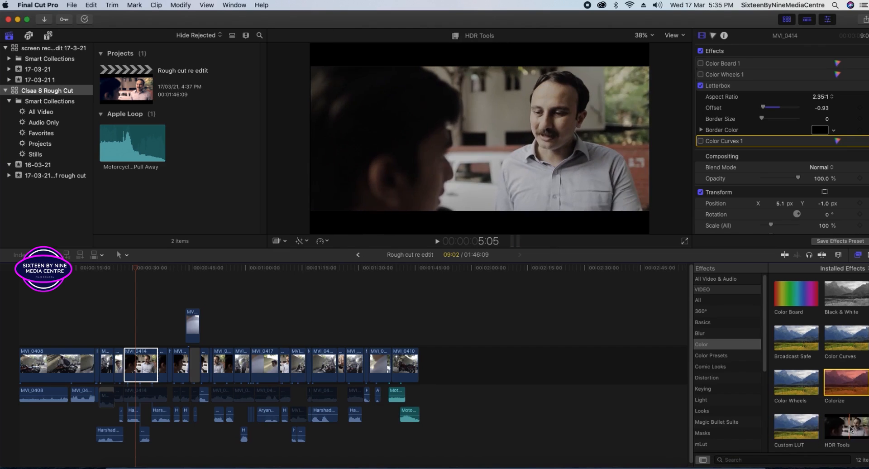
pyautogui.scroll(-3, 849, 417)
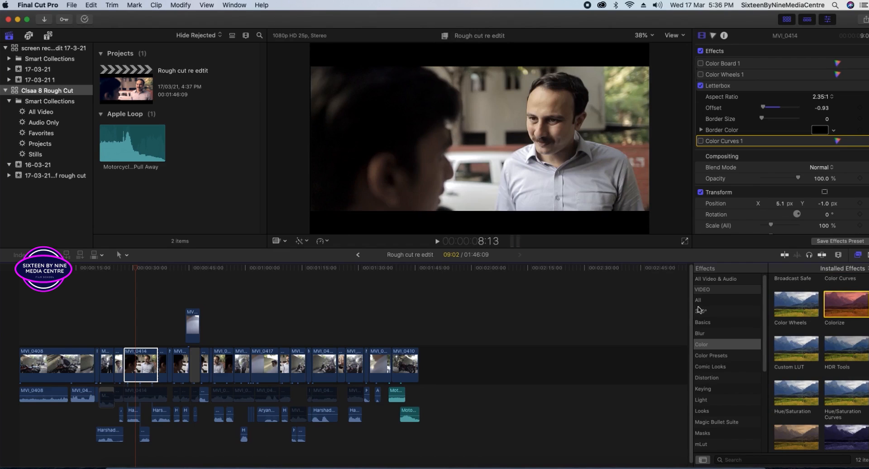
pyautogui.click(702, 356)
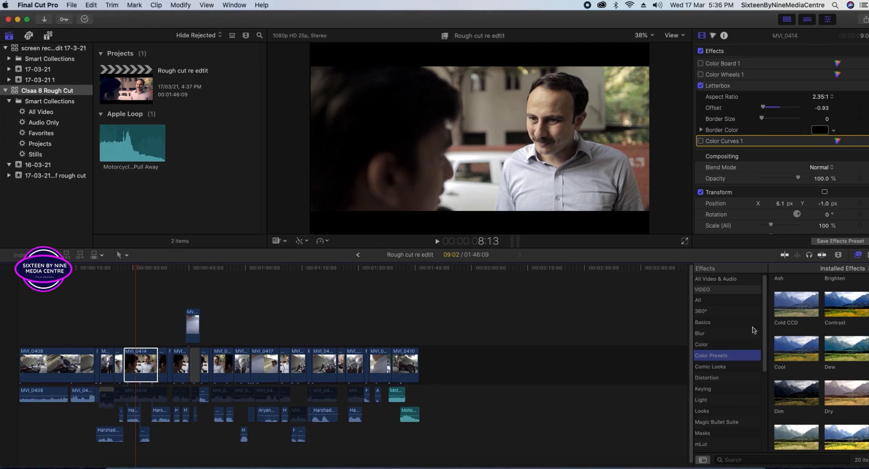
# Preview the Dim preset and Comic Cool look, then preview Background Squares under Distortion.
pyautogui.click(808, 395)
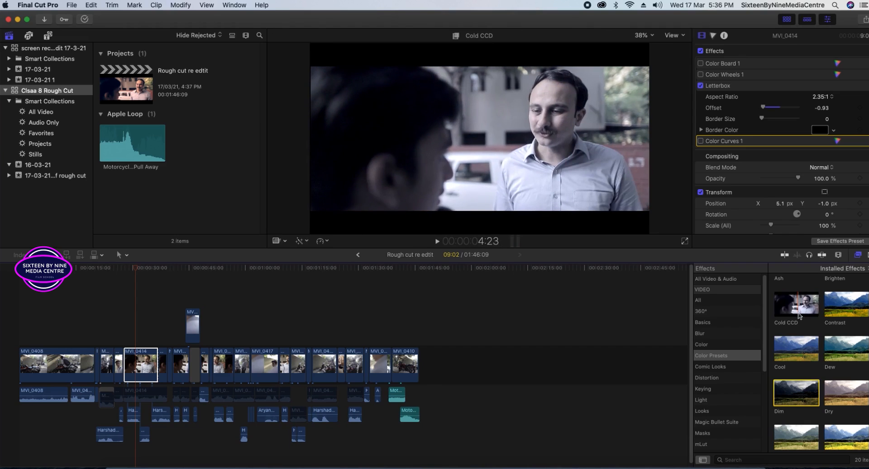
pyautogui.click(712, 368)
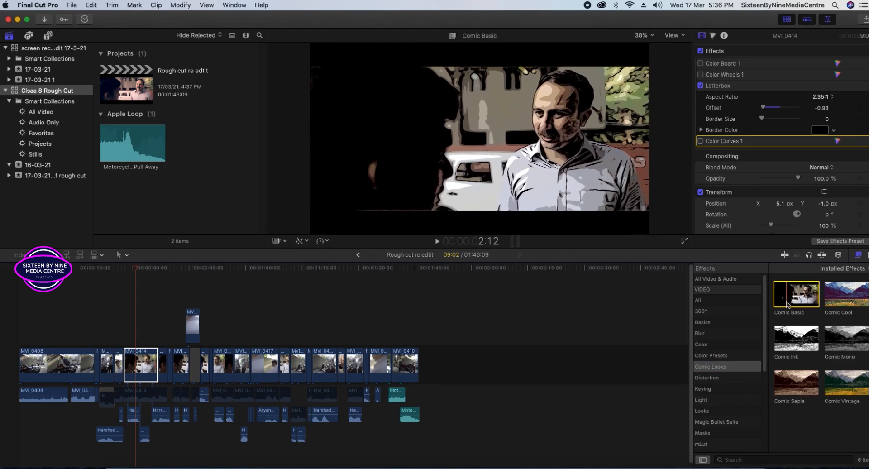
pyautogui.click(837, 301)
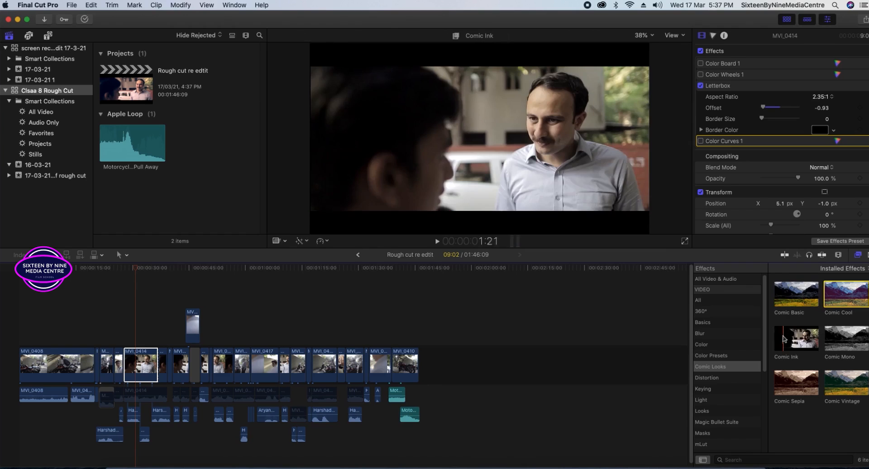
pyautogui.click(710, 378)
pyautogui.click(779, 284)
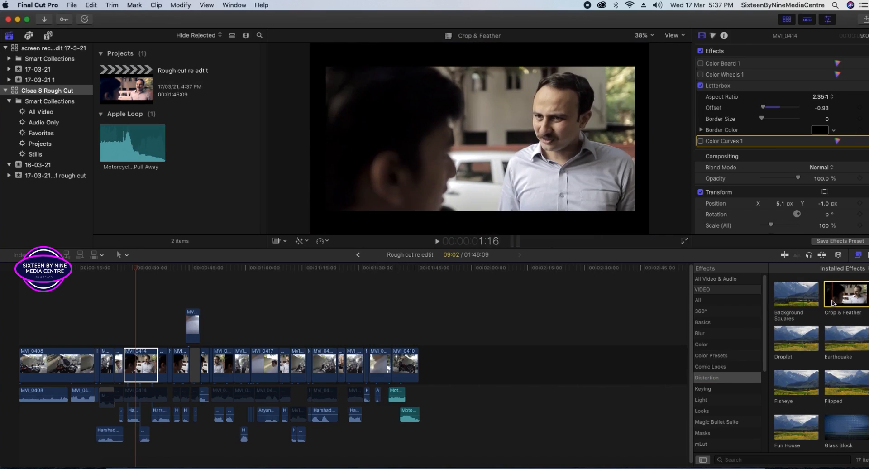
pyautogui.click(790, 348)
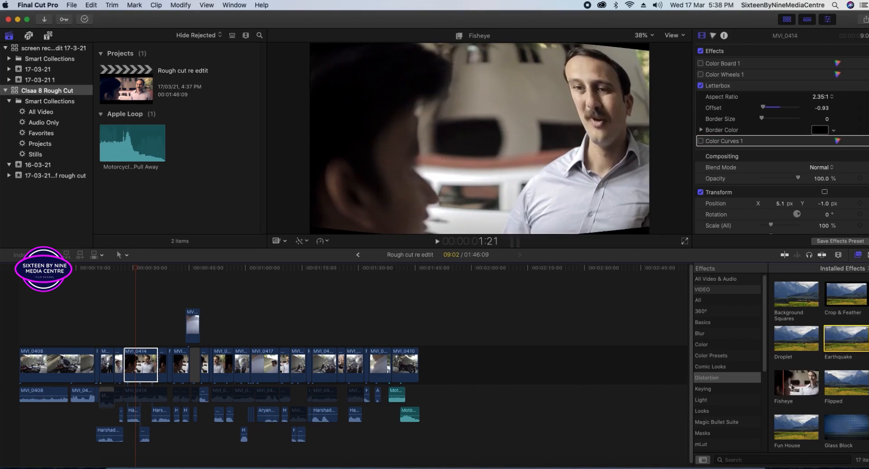
pyautogui.click(833, 348)
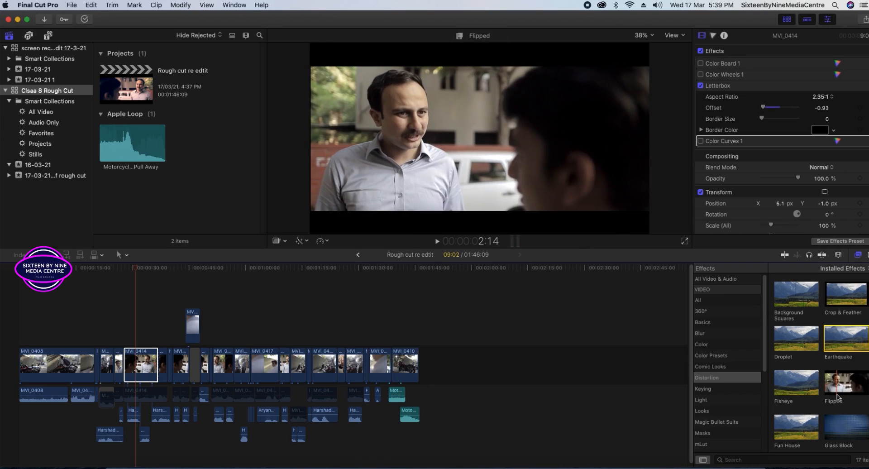
pyautogui.scroll(-1, 837, 398)
pyautogui.scroll(-3, 838, 397)
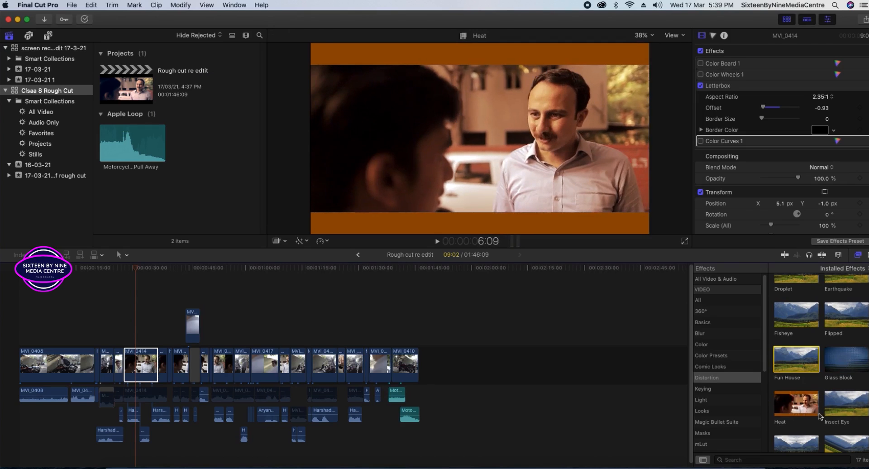
pyautogui.scroll(-2, 789, 415)
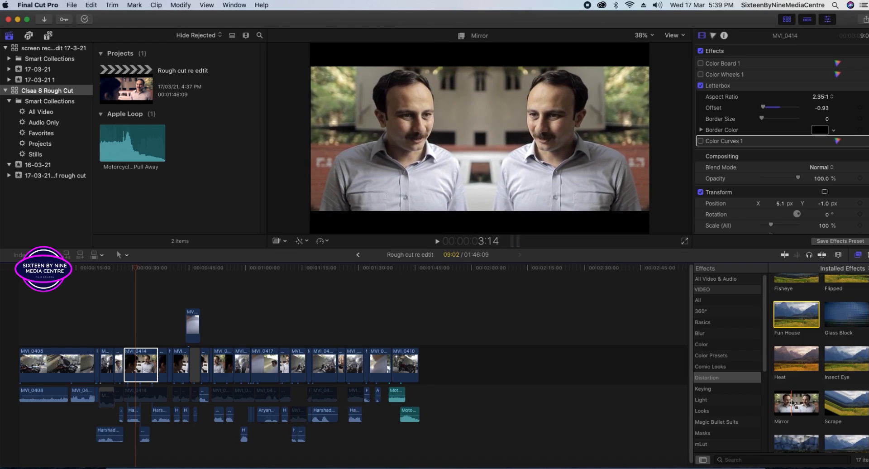
pyautogui.scroll(-3, 792, 403)
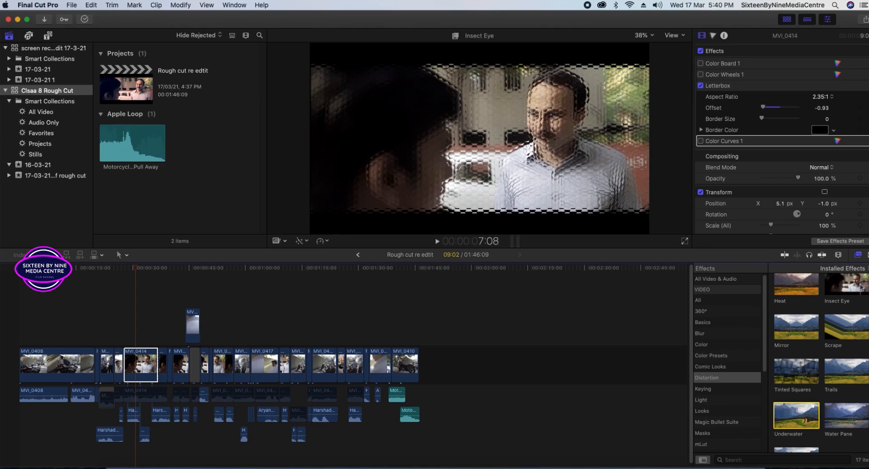
# Preview the Underwater distortion on MVI_0414 by selecting and double-clicking its thumbnail.
pyautogui.scroll(3, 832, 325)
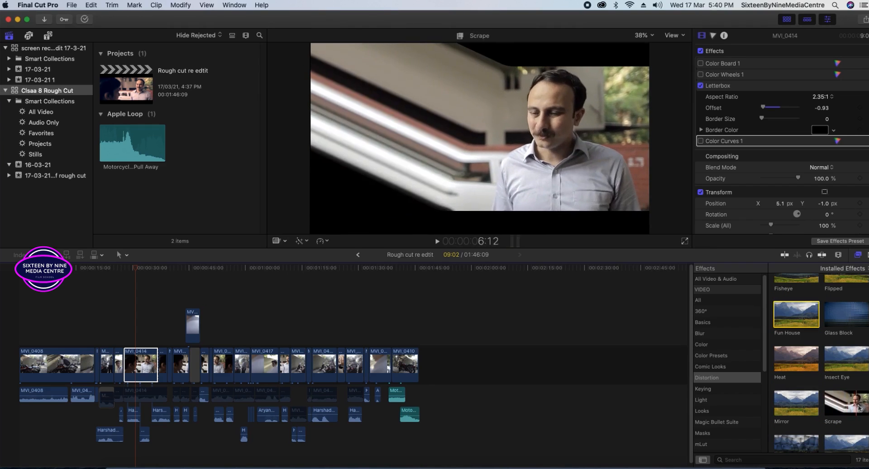
pyautogui.scroll(-3, 805, 376)
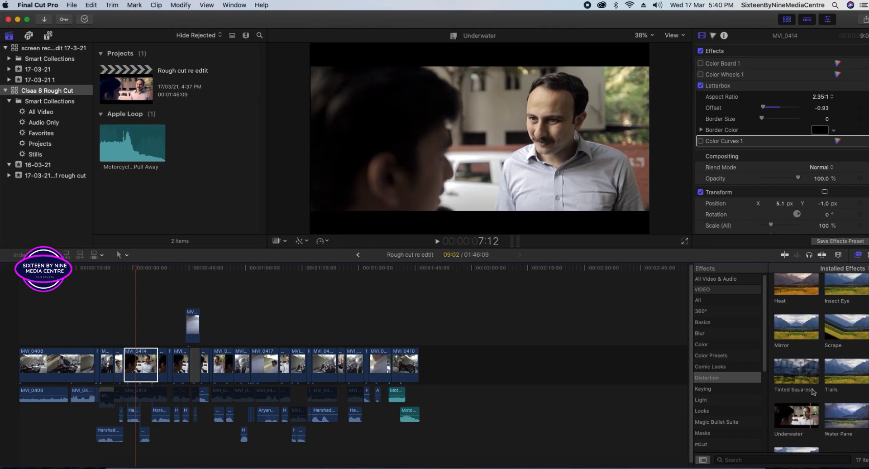
pyautogui.click(782, 379)
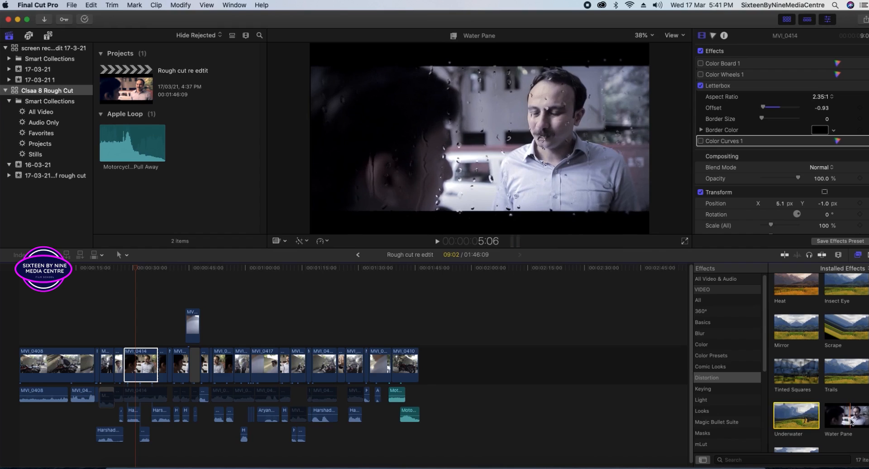
pyautogui.doubleClick(787, 430)
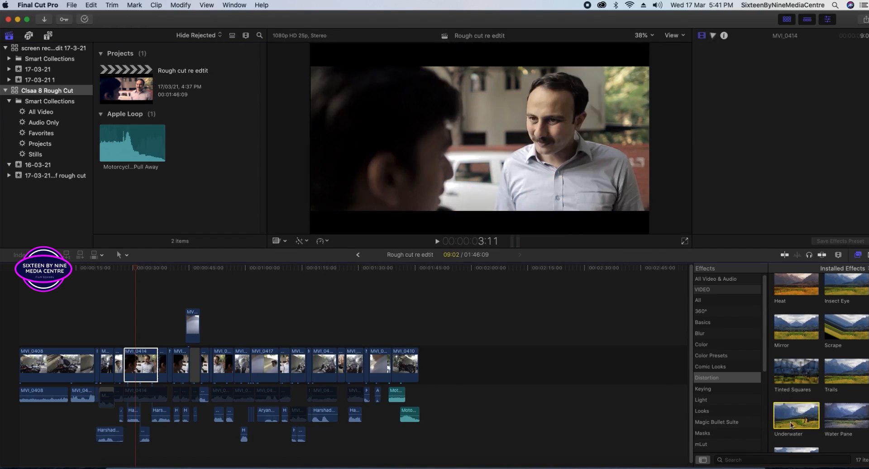
# Browse the Keying and Text Effects categories and preview the Decal text effect.
pyautogui.scroll(-2, 810, 408)
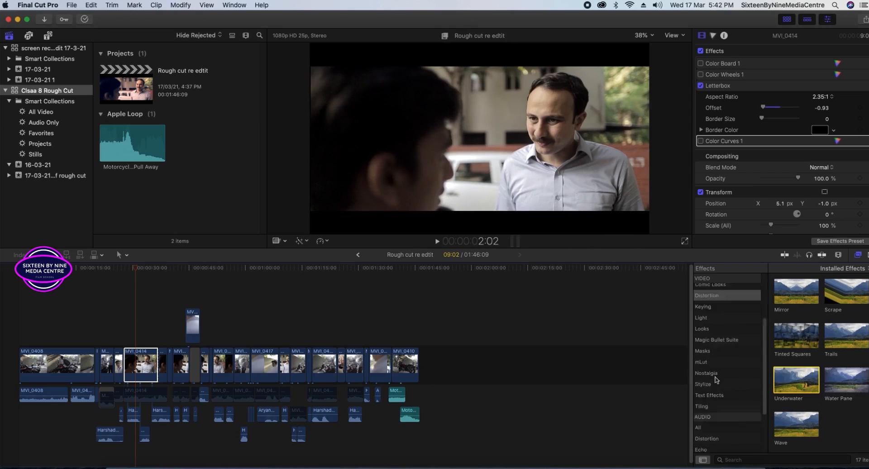
pyautogui.click(701, 389)
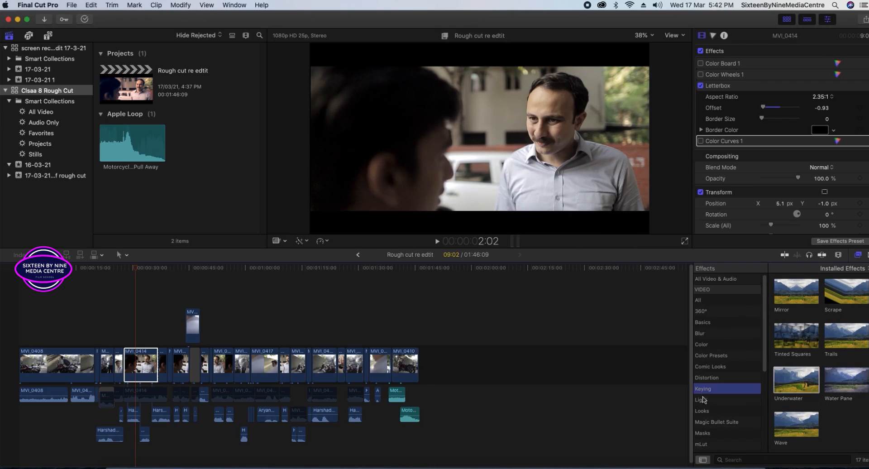
pyautogui.scroll(-5, 724, 407)
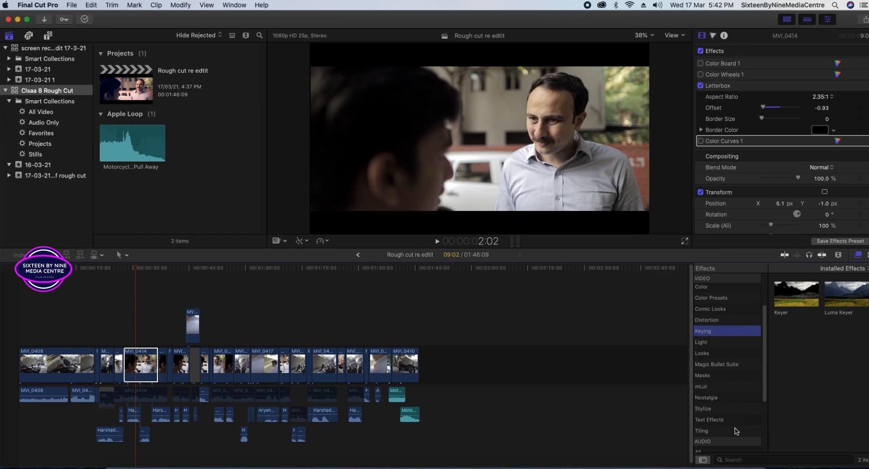
pyautogui.click(713, 420)
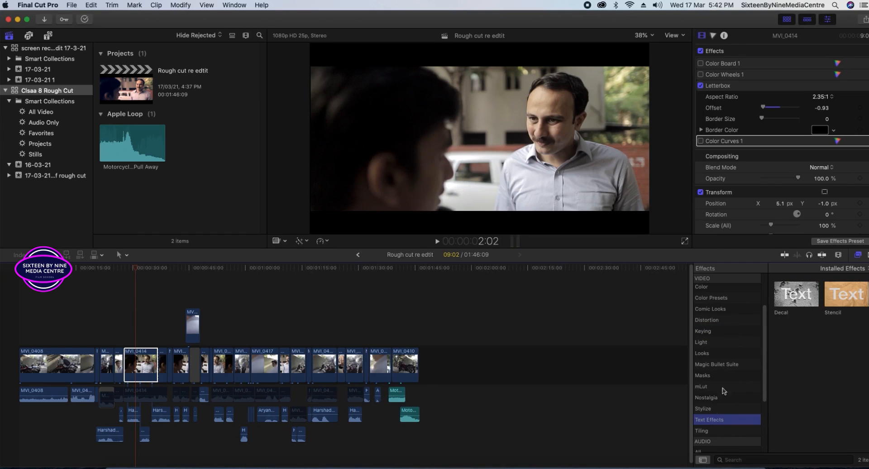
pyautogui.click(793, 303)
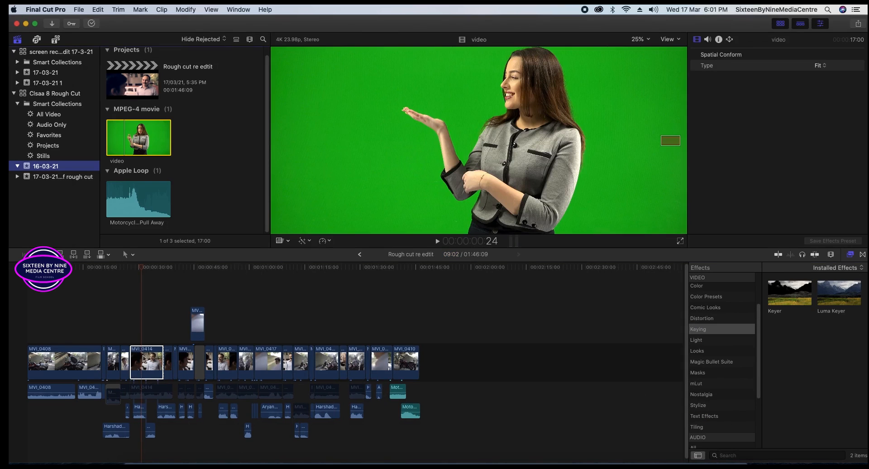
# Select MVI_0414 and switch the browser to the installed transitions.
pyautogui.click(144, 358)
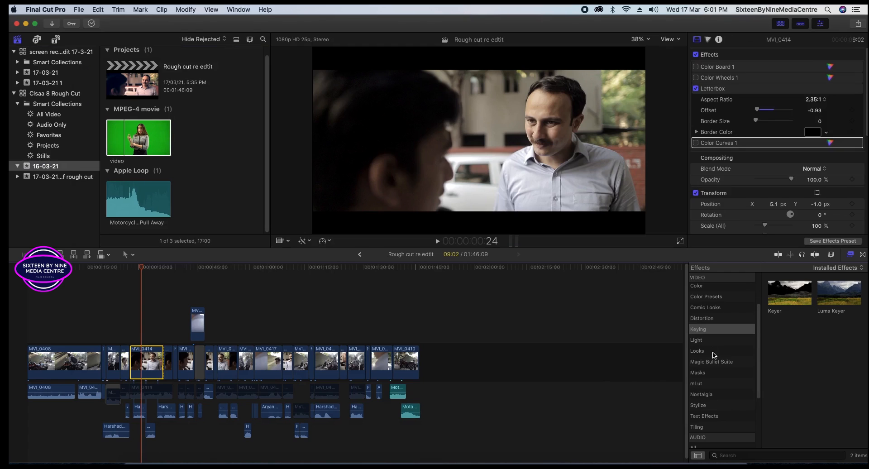
pyautogui.scroll(-5, 713, 362)
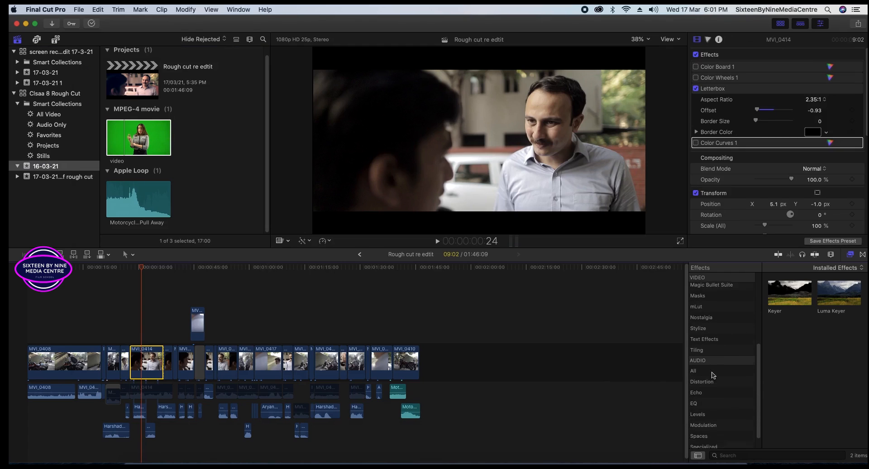
pyautogui.scroll(5, 714, 375)
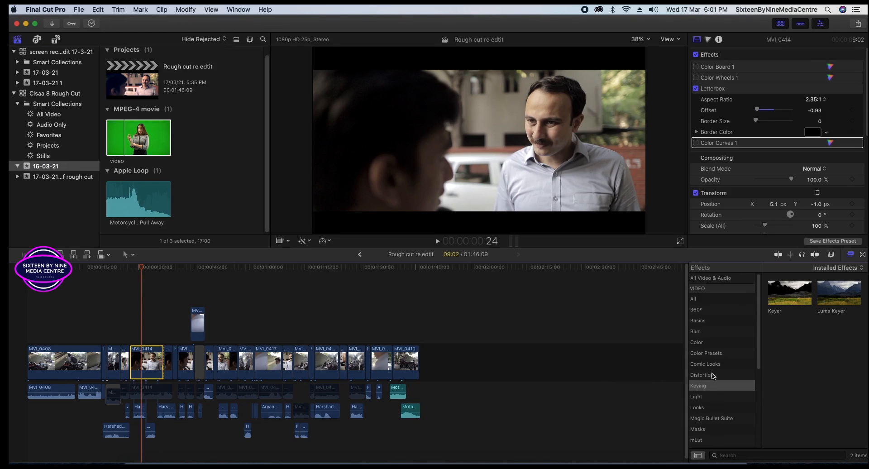
pyautogui.click(862, 254)
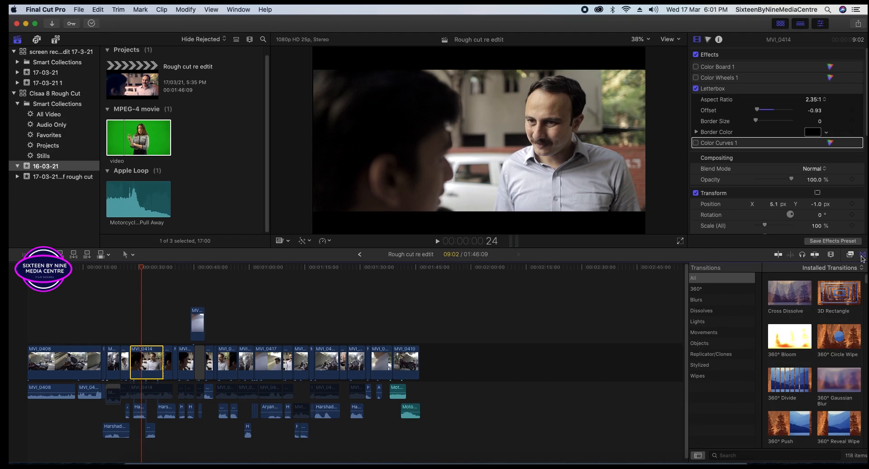
# Return to the effects list and apply the Large Room audio effect to MVI_0414.
pyautogui.press('super+5')
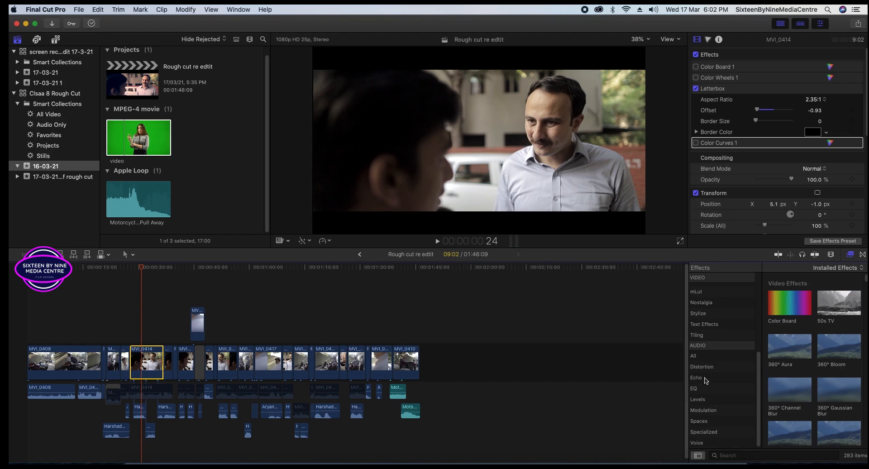
pyautogui.click(708, 345)
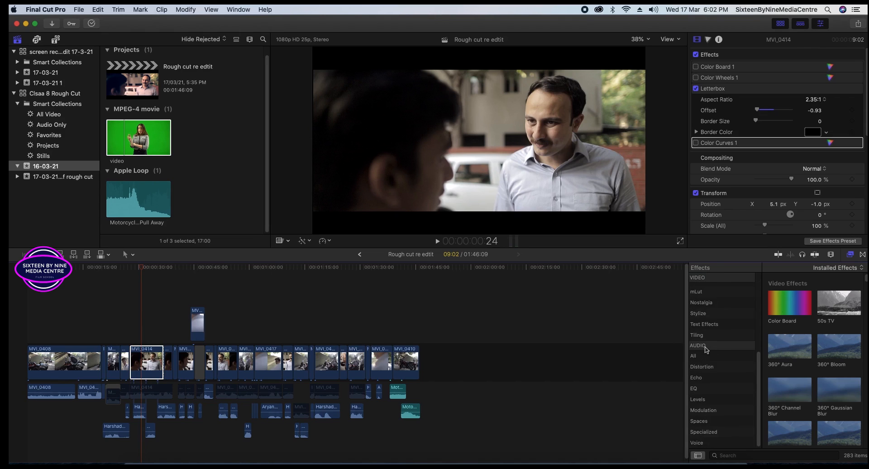
pyautogui.click(693, 356)
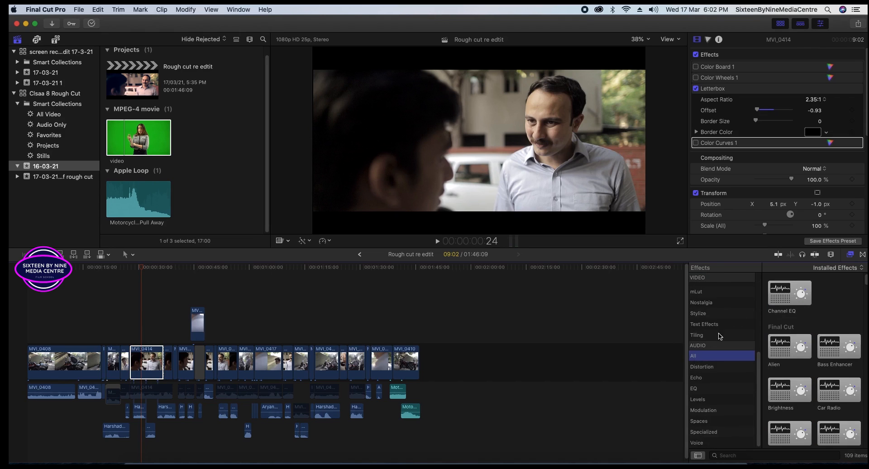
pyautogui.scroll(-5, 810, 337)
pyautogui.click(833, 381)
pyautogui.moveTo(845, 371); pyautogui.dragTo(151, 361)
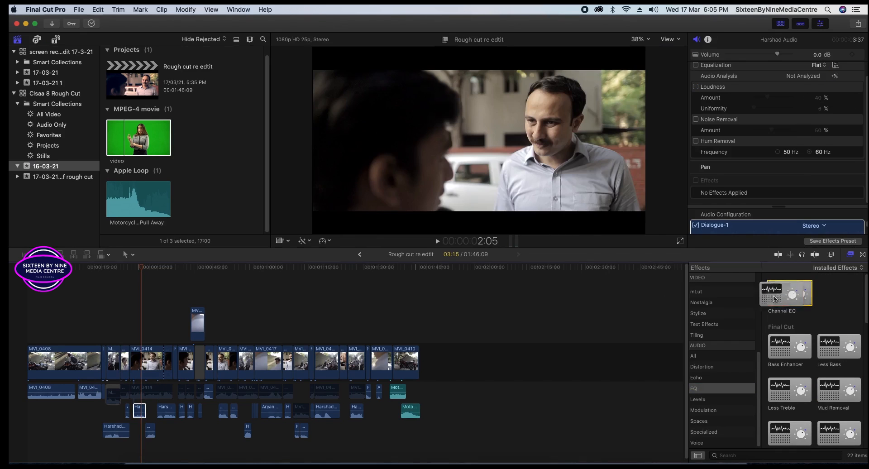
# Add Channel EQ to the dialogue audio clip and select it in the inspector.
pyautogui.moveTo(774, 298); pyautogui.dragTo(140, 410)
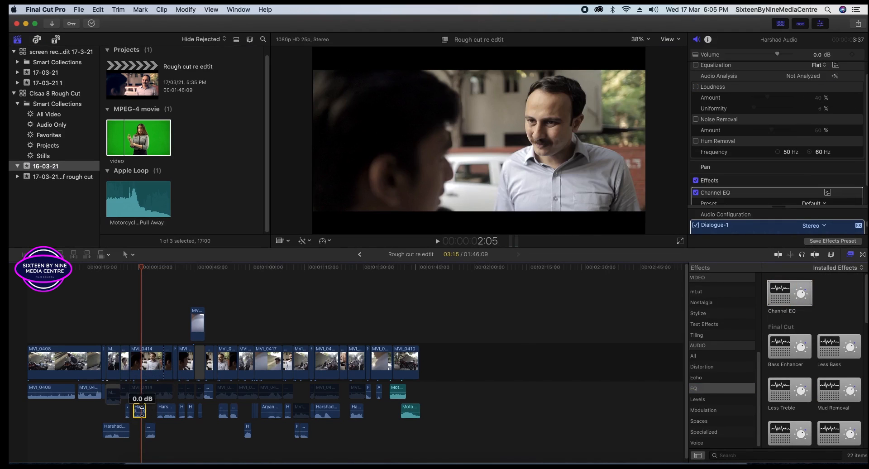
pyautogui.scroll(-2, 775, 190)
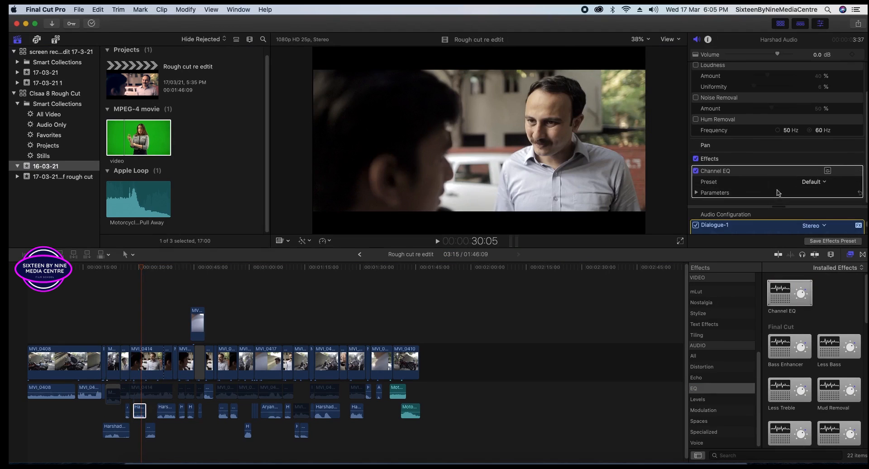
pyautogui.click(789, 176)
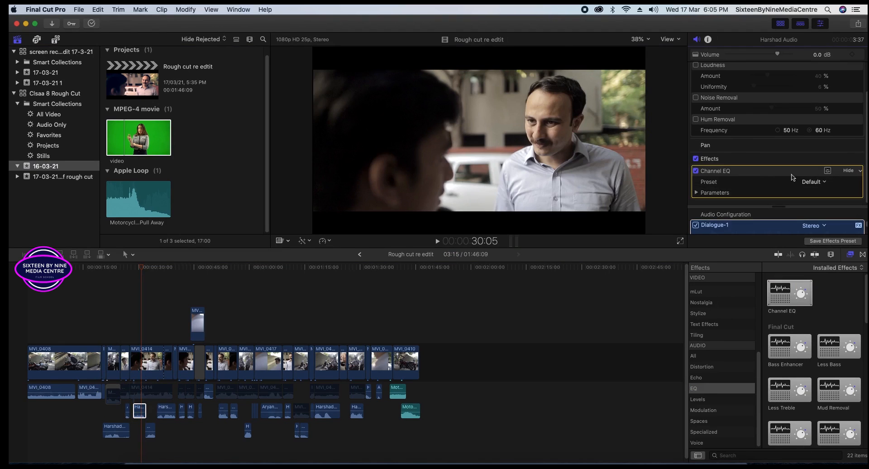
# In Channel EQ, try a first curve (−17 dB near 74 Hz, −18.5 dB at 7500 Hz), then undo.
pyautogui.click(827, 170)
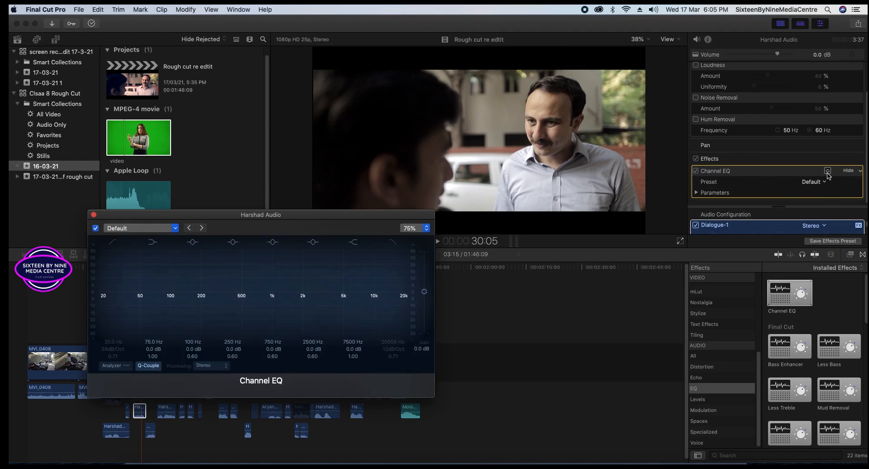
pyautogui.click(828, 171)
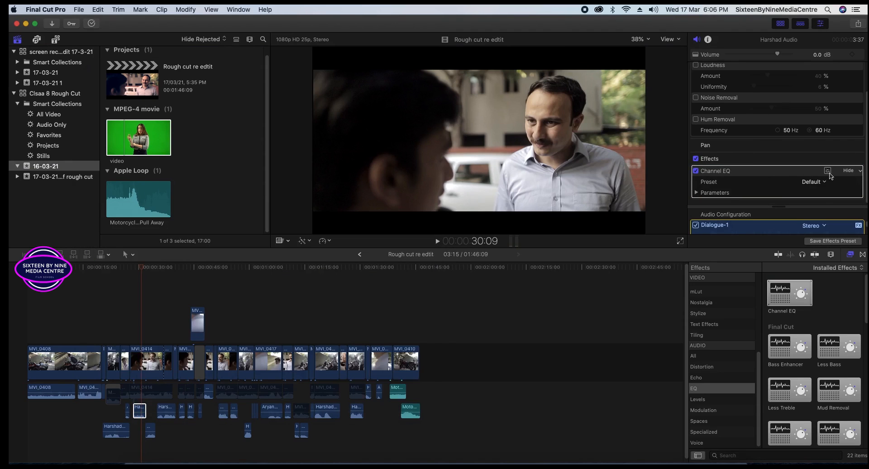
pyautogui.click(829, 171)
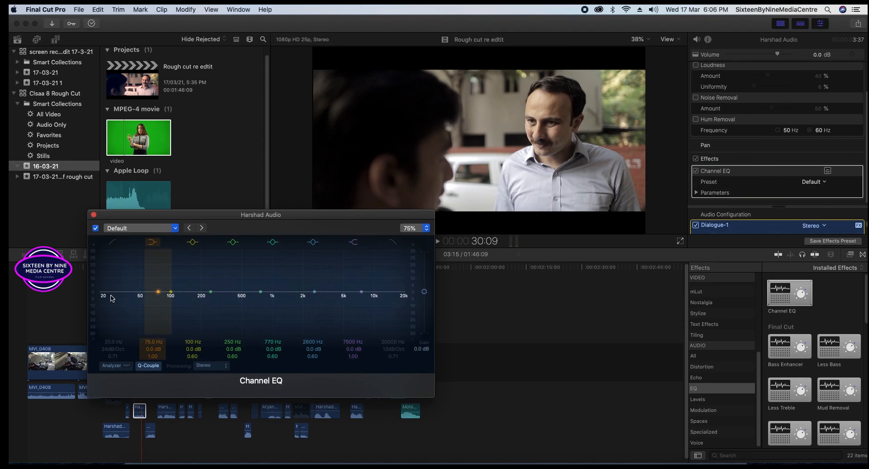
pyautogui.moveTo(104, 299); pyautogui.dragTo(104, 334)
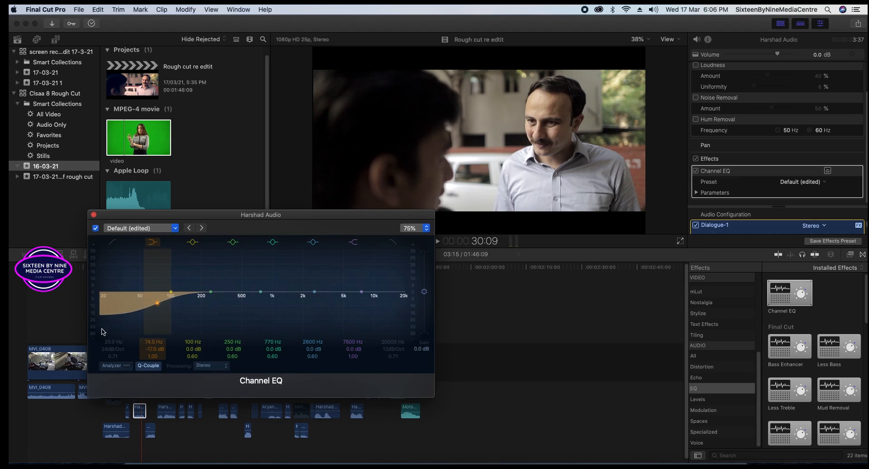
pyautogui.moveTo(208, 293); pyautogui.dragTo(210, 290)
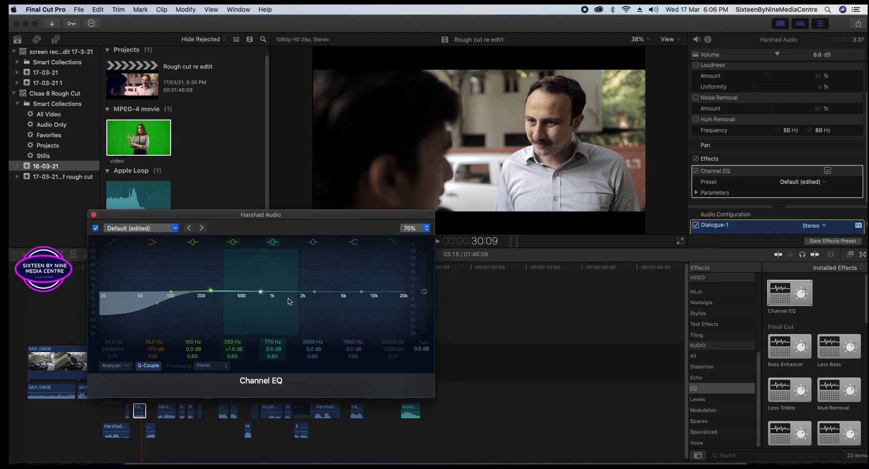
pyautogui.moveTo(316, 294); pyautogui.dragTo(316, 295)
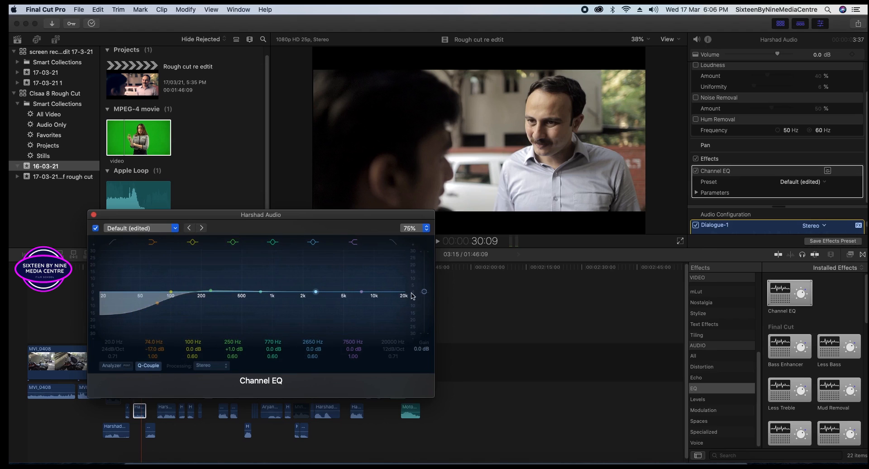
pyautogui.moveTo(403, 295); pyautogui.dragTo(404, 331)
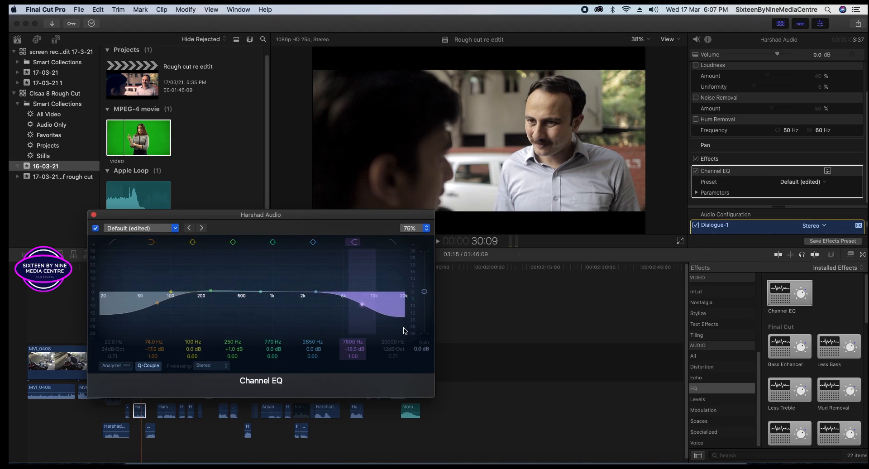
pyautogui.press('super+z')
pyautogui.press('super+z')
pyautogui.press('super+z')
pyautogui.press('super+z')
pyautogui.press('super+z')
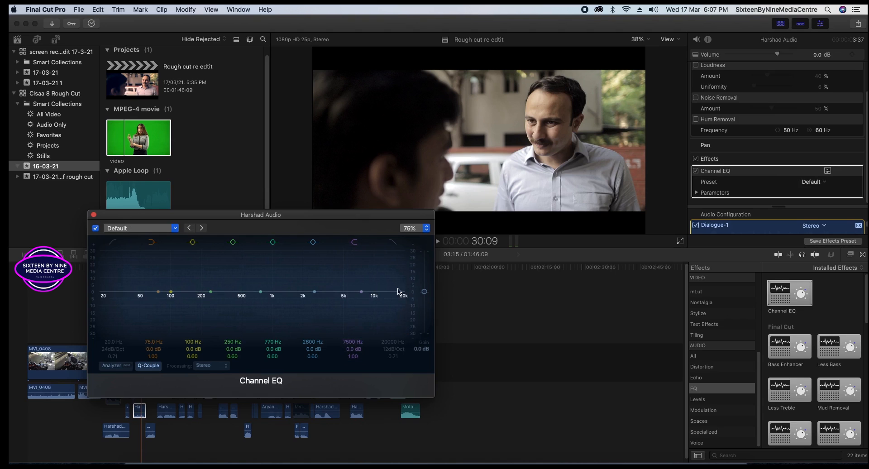
# Redo the EQ: cut the lows, −21 dB at 8100 Hz, +1.5 dB at 2550 Hz, +1 dB at 250 Hz, then select MVI_0408.
pyautogui.moveTo(106, 295); pyautogui.dragTo(107, 334)
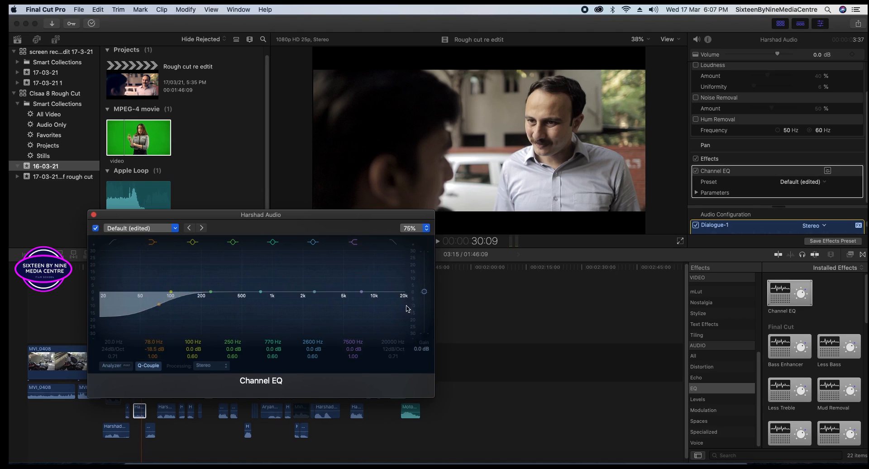
pyautogui.moveTo(404, 295); pyautogui.dragTo(409, 336)
pyautogui.moveTo(314, 294); pyautogui.dragTo(314, 289)
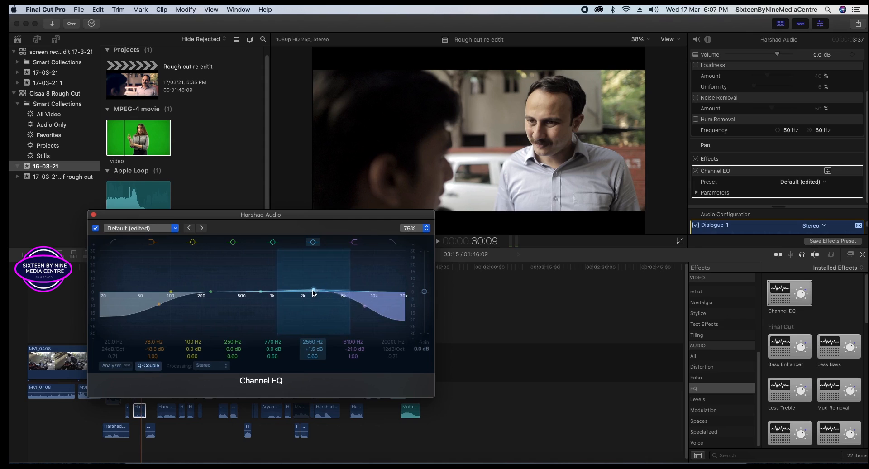
pyautogui.moveTo(214, 292); pyautogui.dragTo(214, 290)
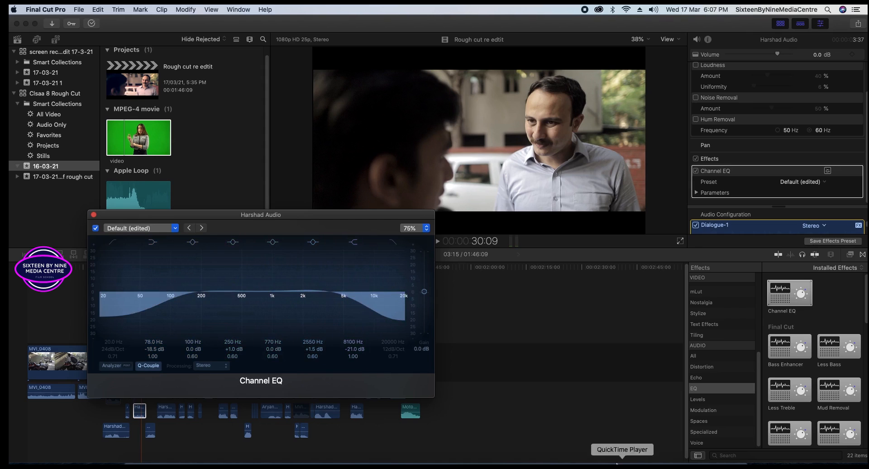
pyautogui.click(480, 394)
pyautogui.click(82, 366)
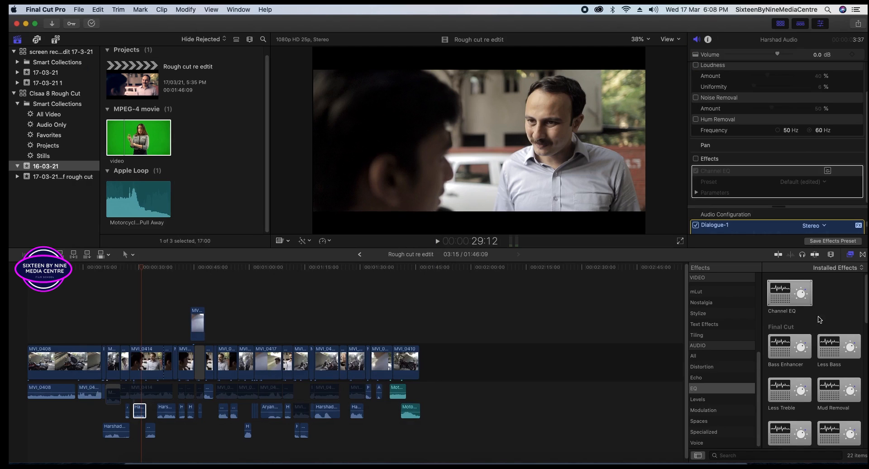
# Try applying Remove High Frequencies to a timeline clip, then list the installed transitions.
pyautogui.scroll(-5, 820, 319)
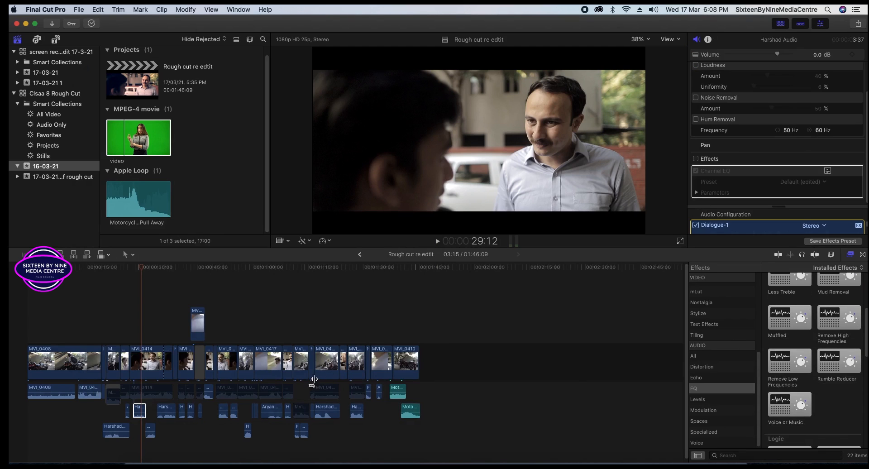
pyautogui.moveTo(836, 313); pyautogui.dragTo(361, 413)
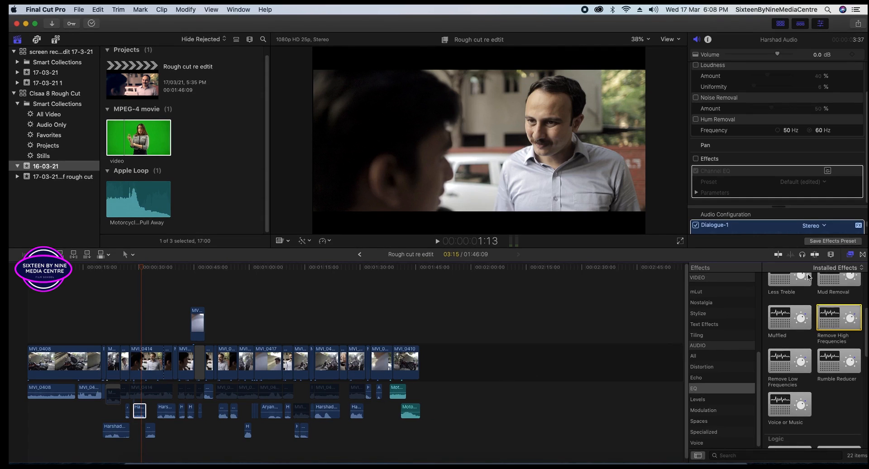
pyautogui.click(863, 254)
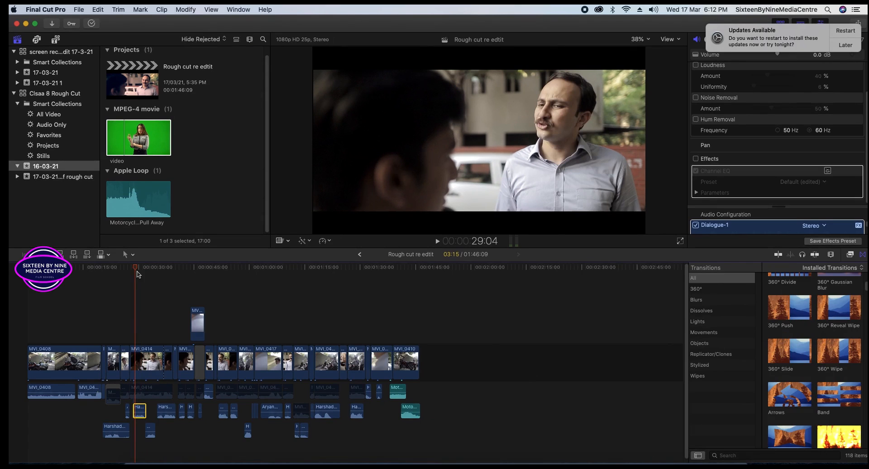
# Zoom in to the MVI_0417/MVI_0414 edit and drop a 360° Push transition onto it.
pyautogui.press('super+equal')
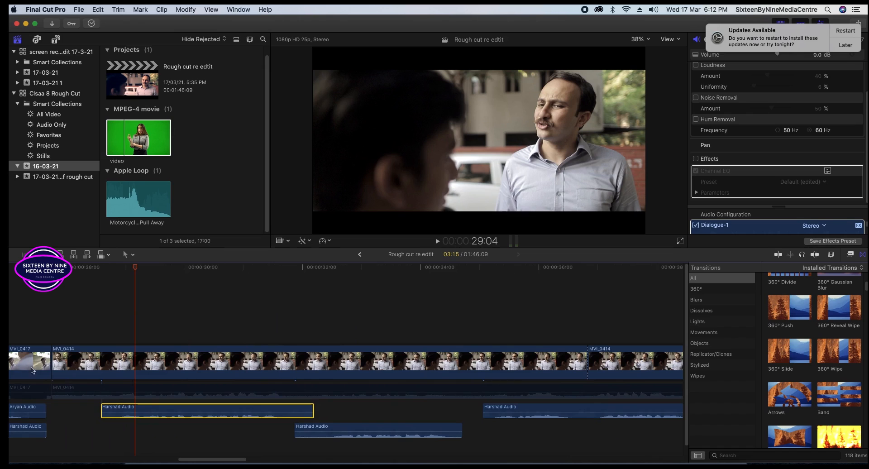
pyautogui.hscroll(-10, 183, 456)
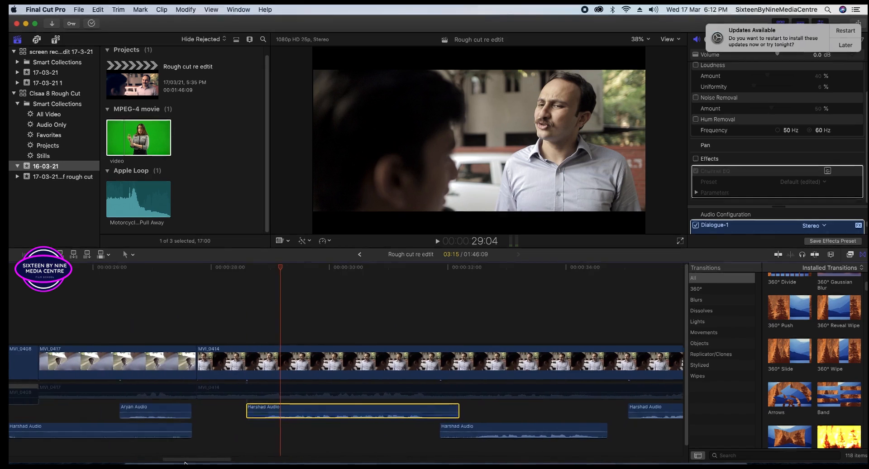
pyautogui.moveTo(532, 268); pyautogui.dragTo(453, 268)
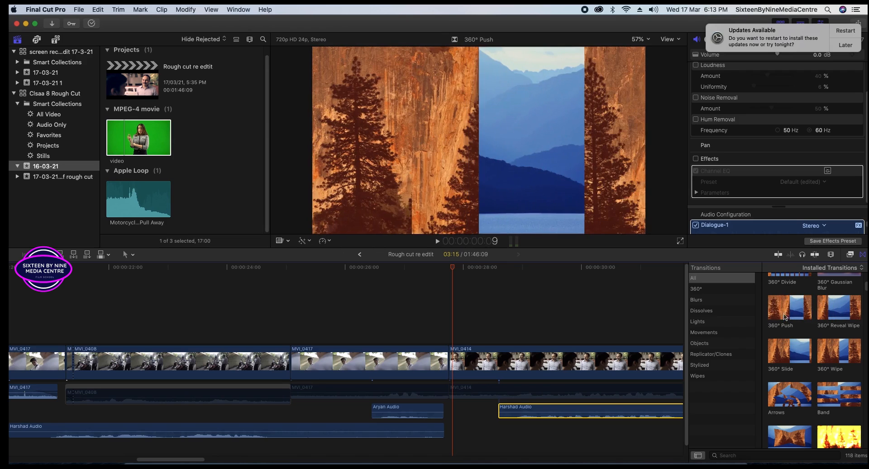
pyautogui.moveTo(784, 316); pyautogui.dragTo(431, 360)
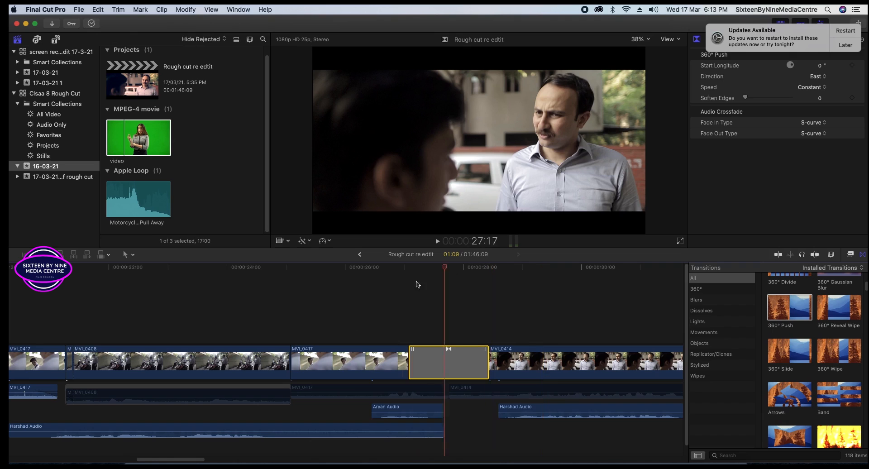
# Play and scrub through the 360° Push transition between 27:01 and 28:18.
pyautogui.press('space')
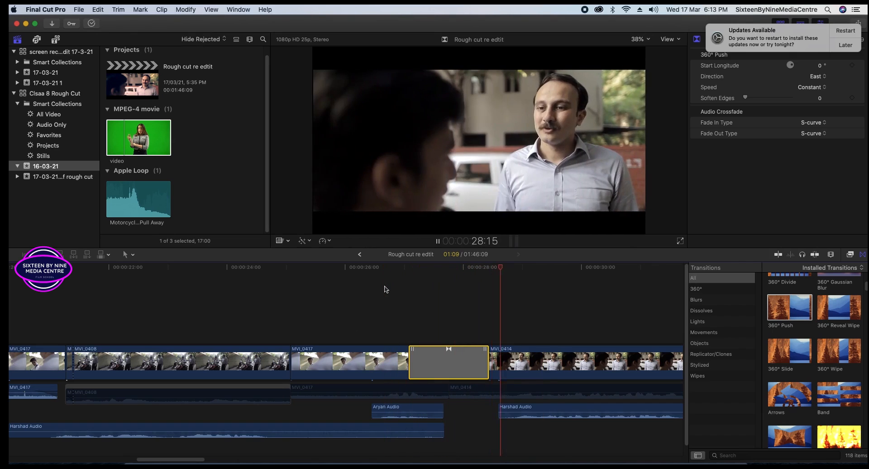
pyautogui.press('space')
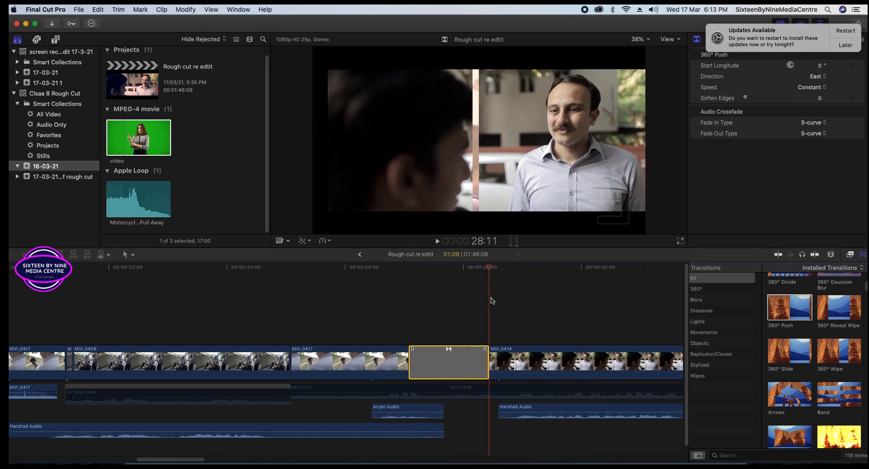
pyautogui.click(496, 300)
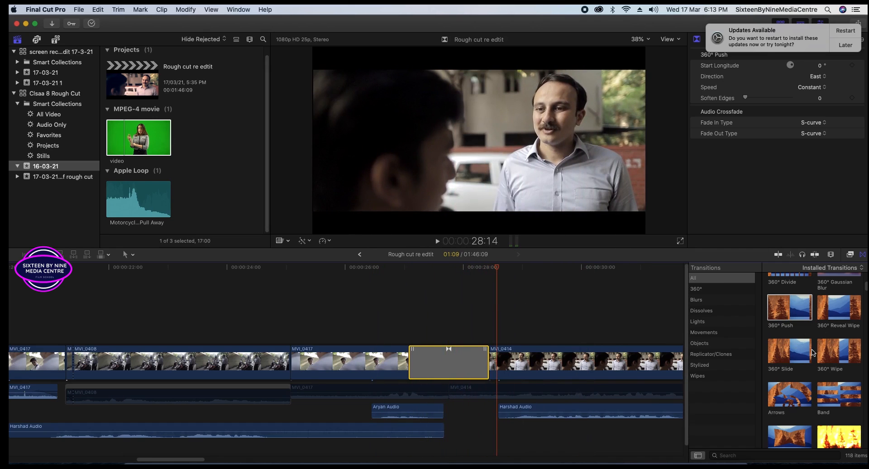
pyautogui.moveTo(504, 272); pyautogui.dragTo(409, 285)
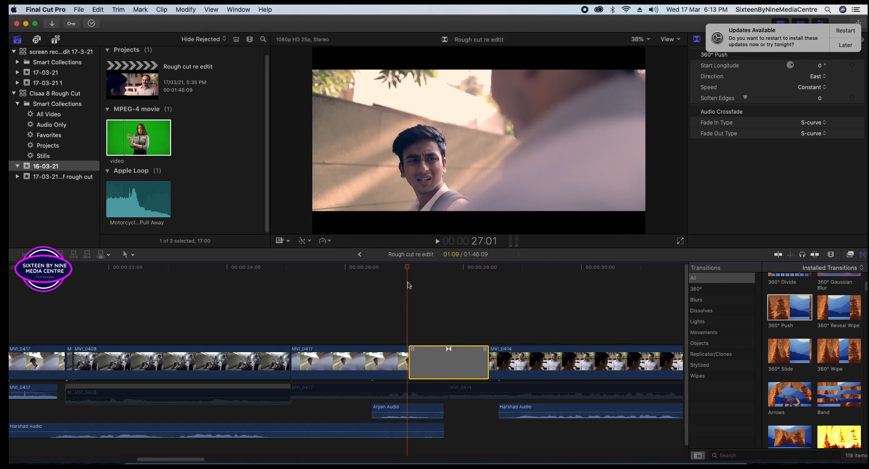
pyautogui.press('space')
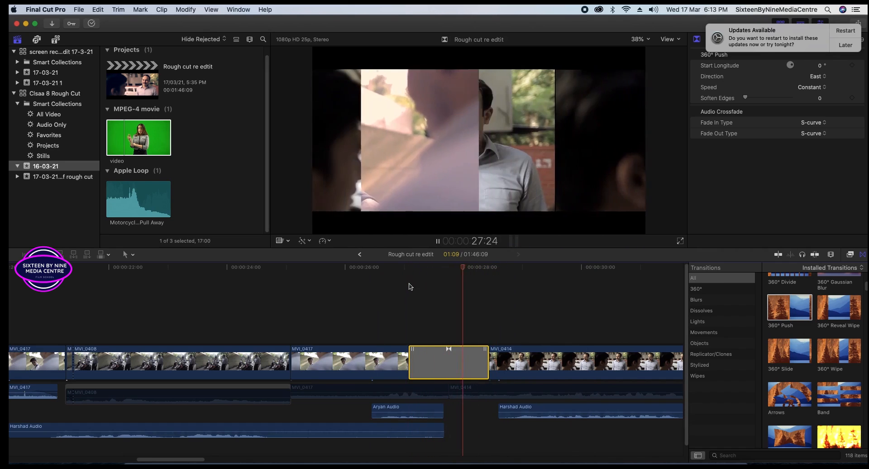
pyautogui.press('space')
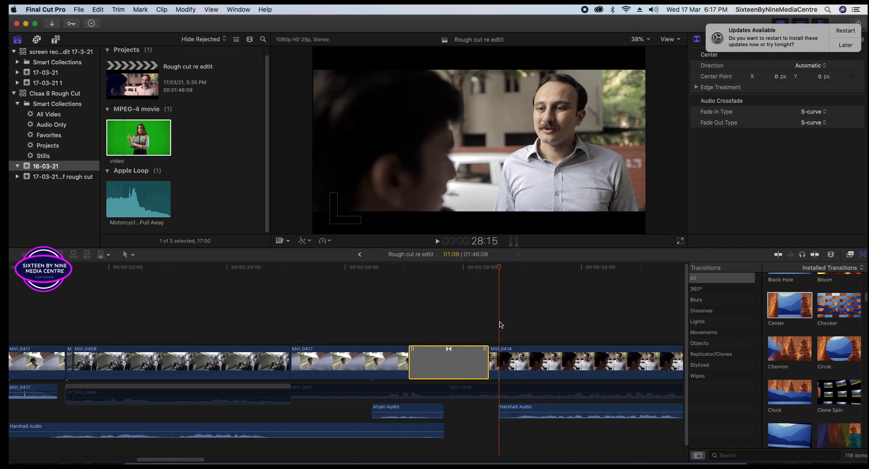
pyautogui.moveTo(499, 322); pyautogui.dragTo(506, 322)
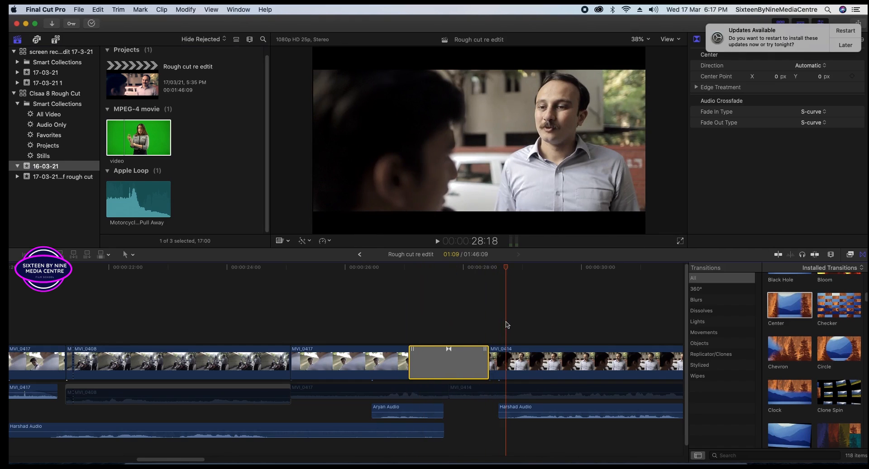
# Preview Cross Dissolve under Dissolves and drop it over the existing transition on the cut.
pyautogui.click(711, 315)
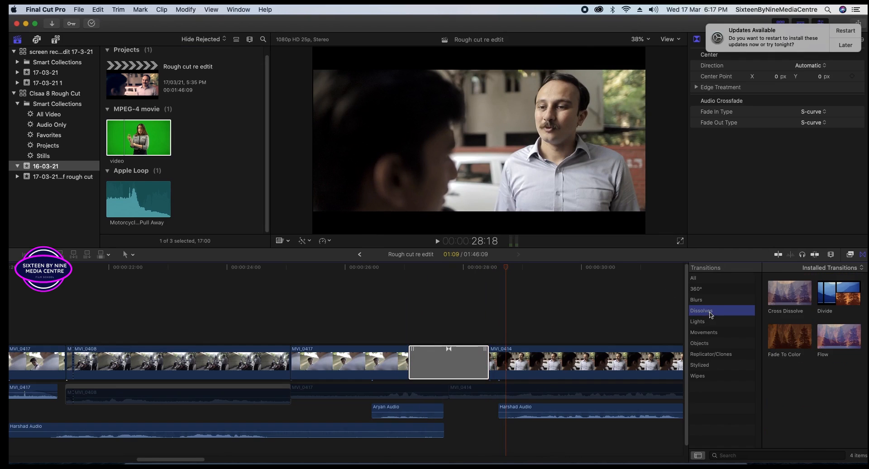
pyautogui.click(787, 301)
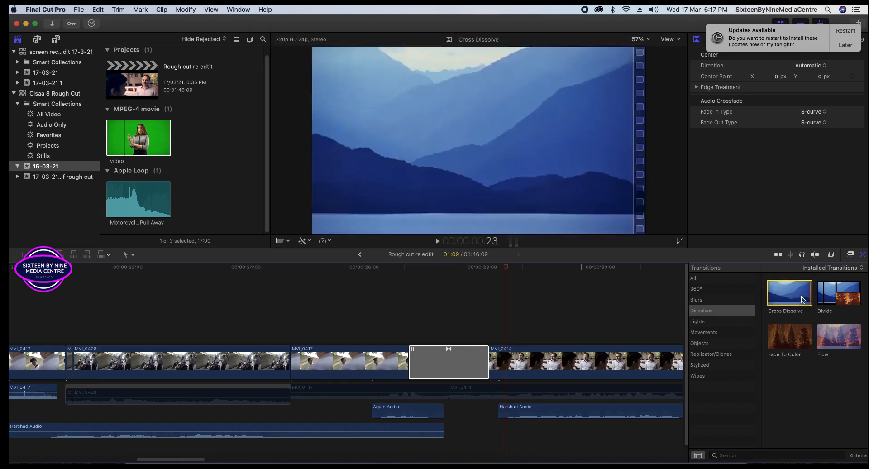
pyautogui.moveTo(790, 294); pyautogui.dragTo(458, 359)
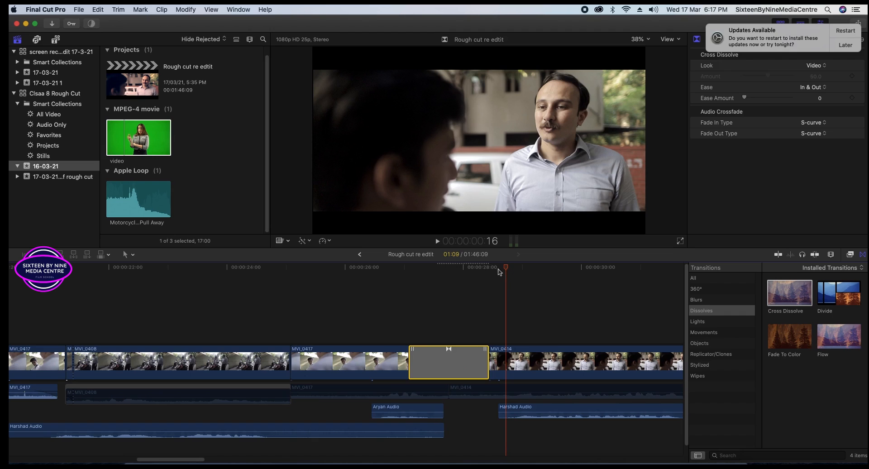
# Play the Cross Dissolve from 26:05, then drag its end to make it much shorter.
pyautogui.moveTo(505, 270); pyautogui.dragTo(358, 271)
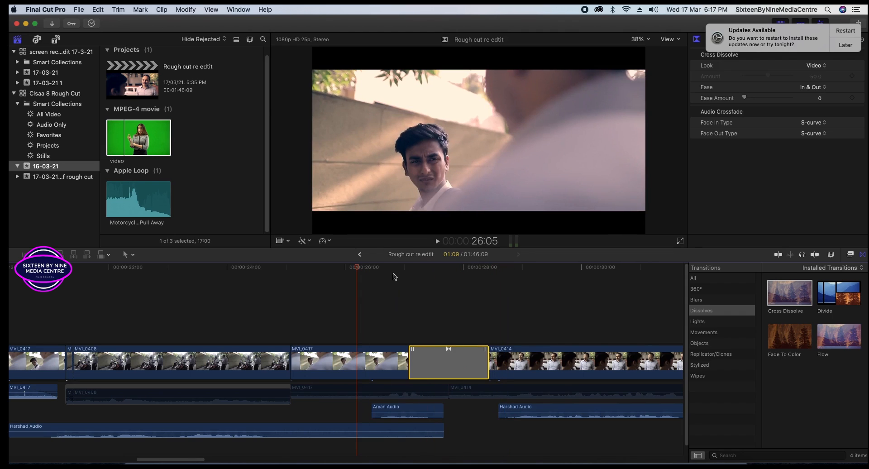
pyautogui.press('space')
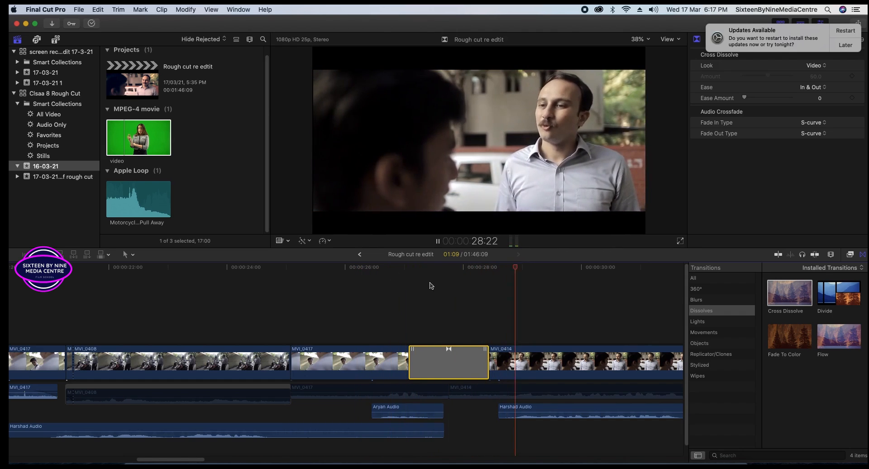
pyautogui.press('space')
pyautogui.click(459, 287)
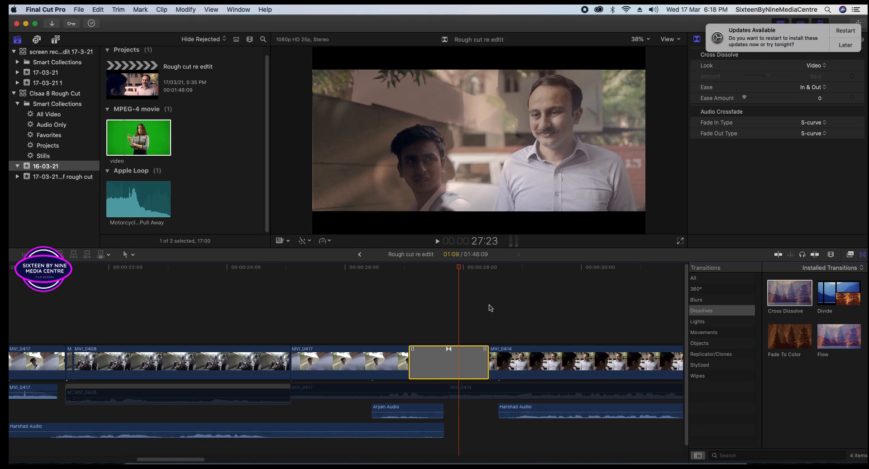
pyautogui.moveTo(460, 269); pyautogui.dragTo(431, 287)
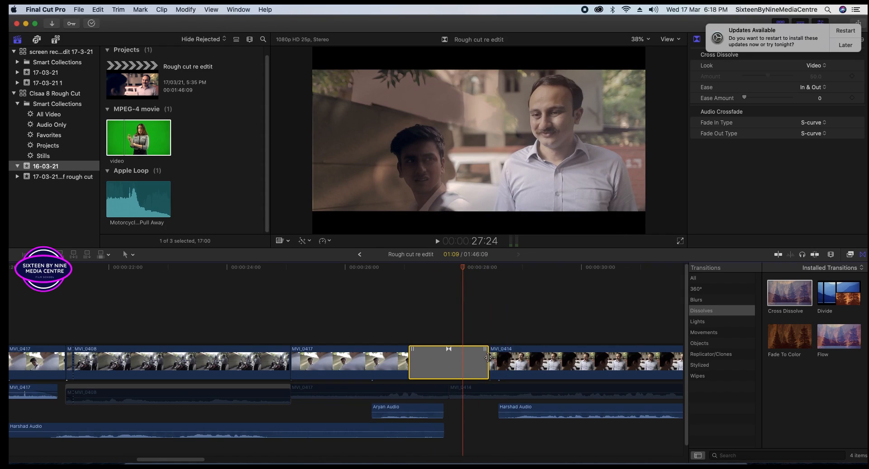
pyautogui.moveTo(488, 357); pyautogui.dragTo(459, 357)
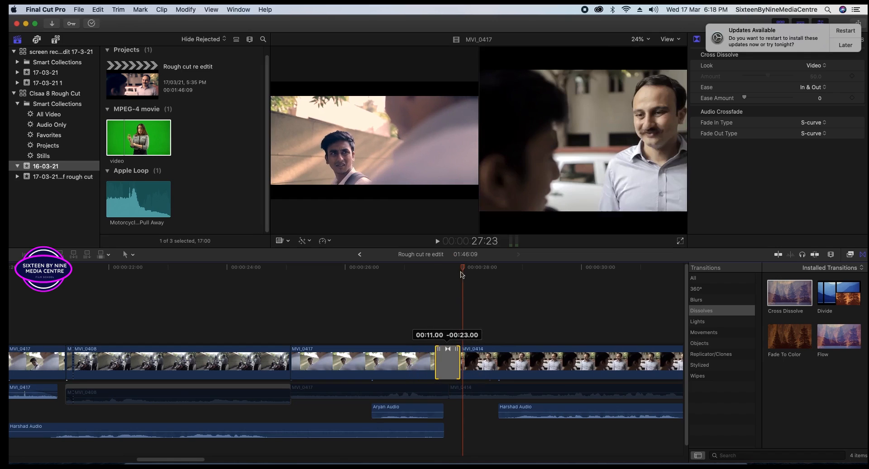
pyautogui.moveTo(462, 274); pyautogui.dragTo(426, 274)
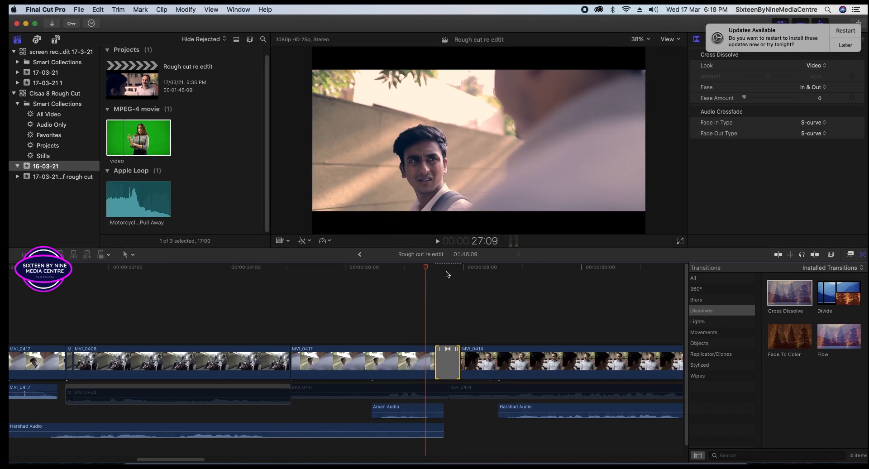
# Replay the shortened Cross Dissolve a few times from just before the cut.
pyautogui.press('space')
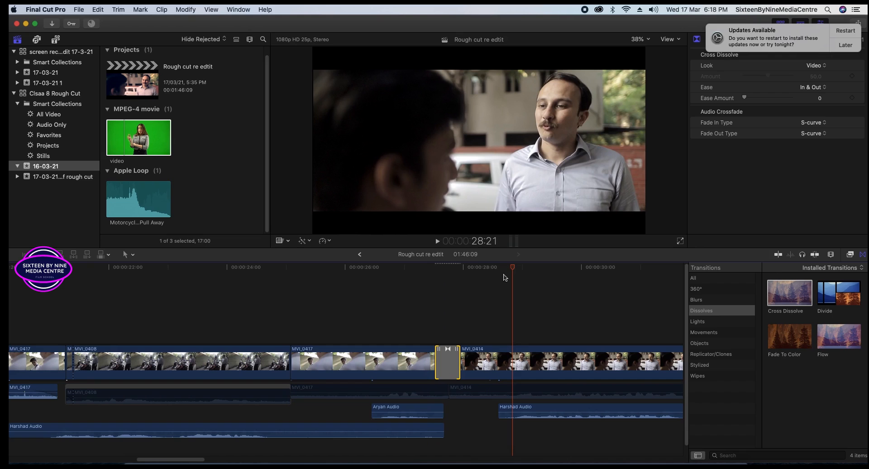
pyautogui.moveTo(512, 270); pyautogui.dragTo(404, 303)
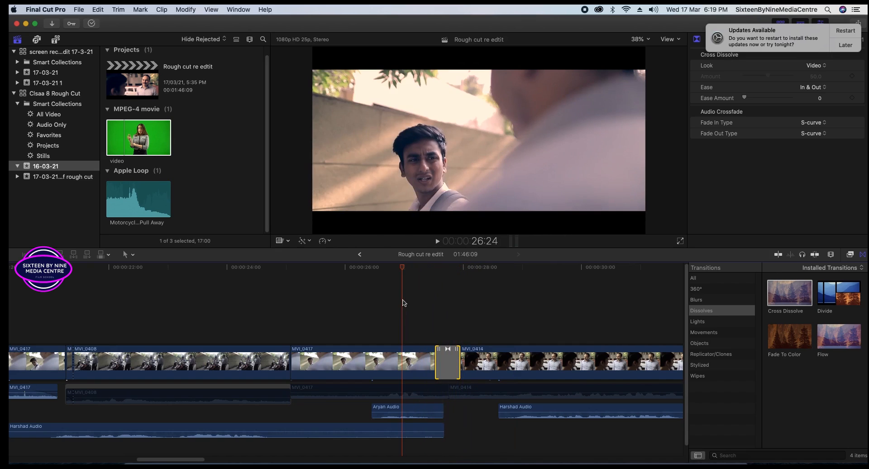
pyautogui.press('space')
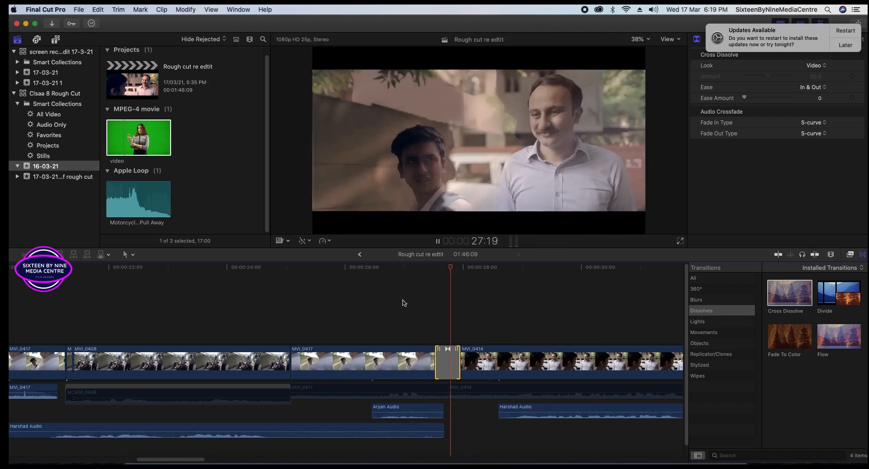
pyautogui.moveTo(504, 268); pyautogui.dragTo(400, 289)
pyautogui.press('space')
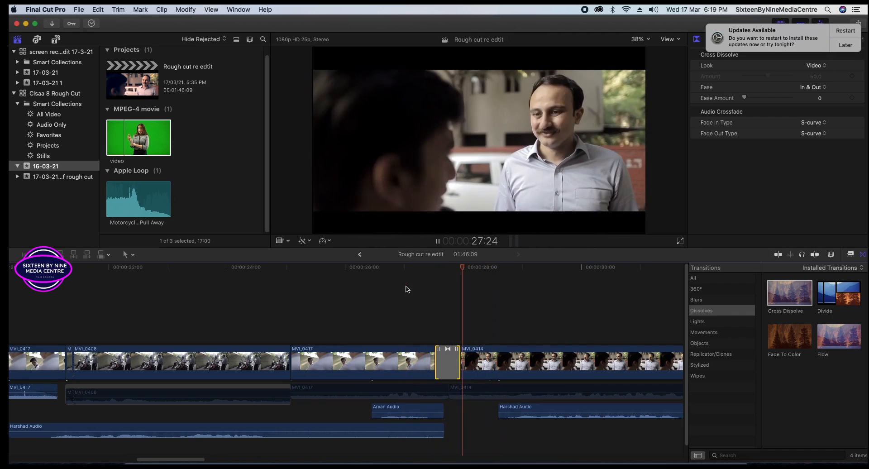
pyautogui.press('space')
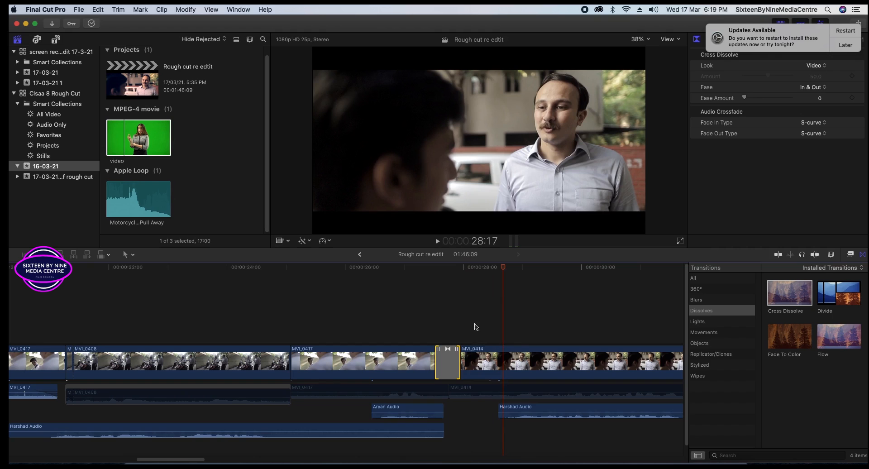
# Open the transition in the precision editor and set its Ease Amount to 39.0.
pyautogui.doubleClick(455, 362)
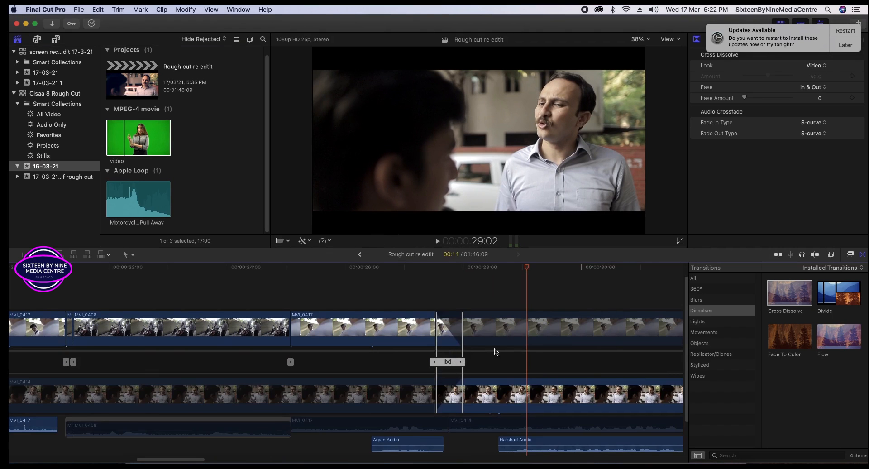
pyautogui.moveTo(745, 97); pyautogui.dragTo(762, 101)
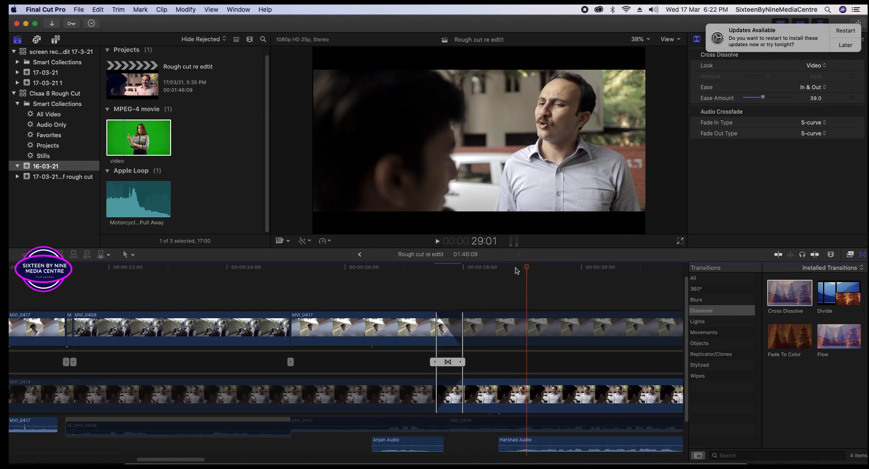
pyautogui.click(426, 284)
pyautogui.moveTo(426, 283); pyautogui.dragTo(441, 291)
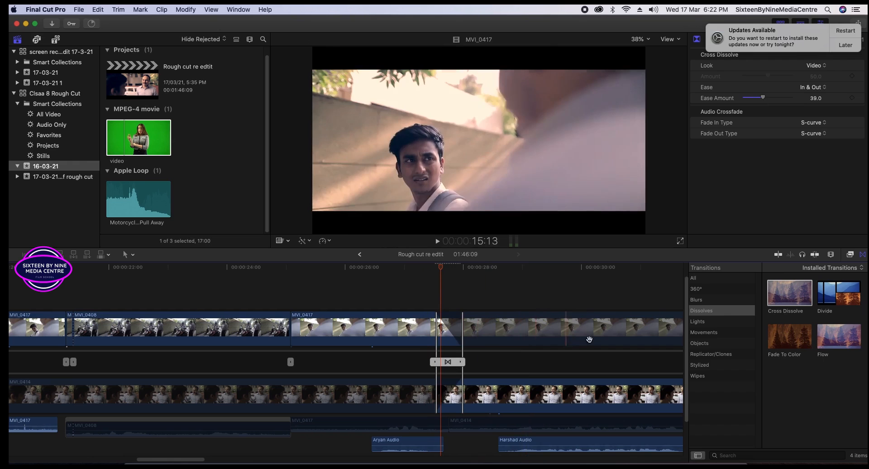
# Lengthen the Cross Dissolve from its start and play it from 27:02.
pyautogui.click(447, 361)
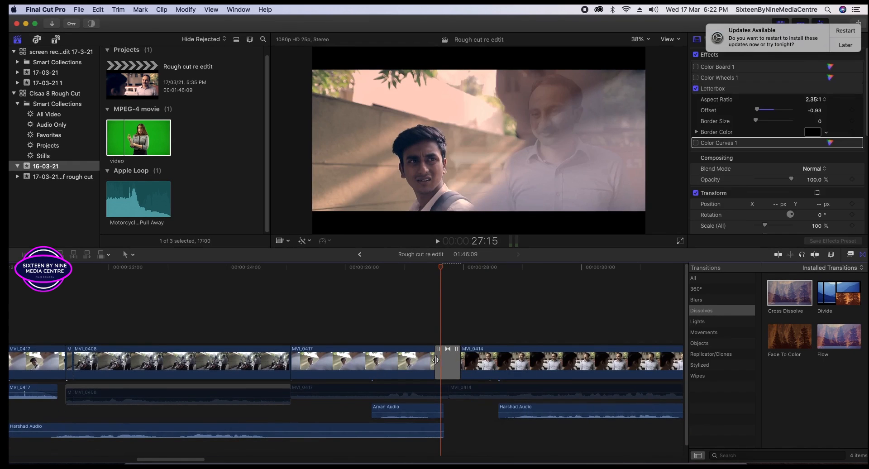
pyautogui.moveTo(436, 361); pyautogui.dragTo(423, 360)
pyautogui.click(413, 269)
pyautogui.moveTo(413, 272); pyautogui.dragTo(410, 273)
pyautogui.press('space')
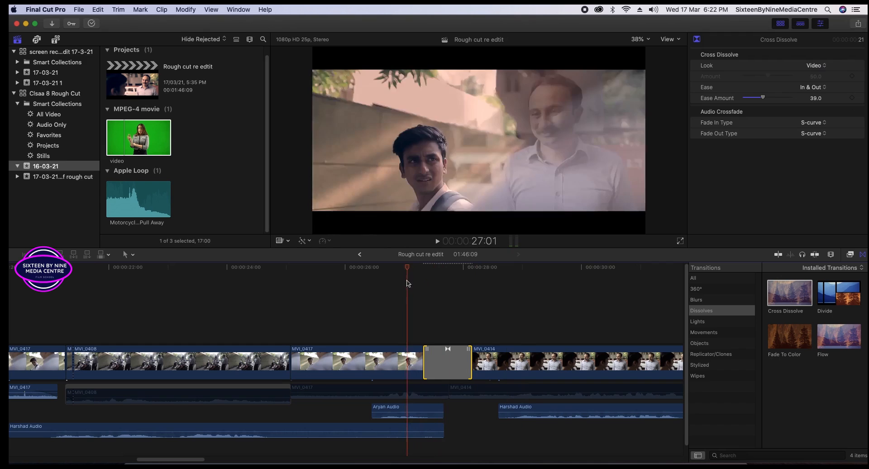
pyautogui.moveTo(407, 282); pyautogui.dragTo(414, 281)
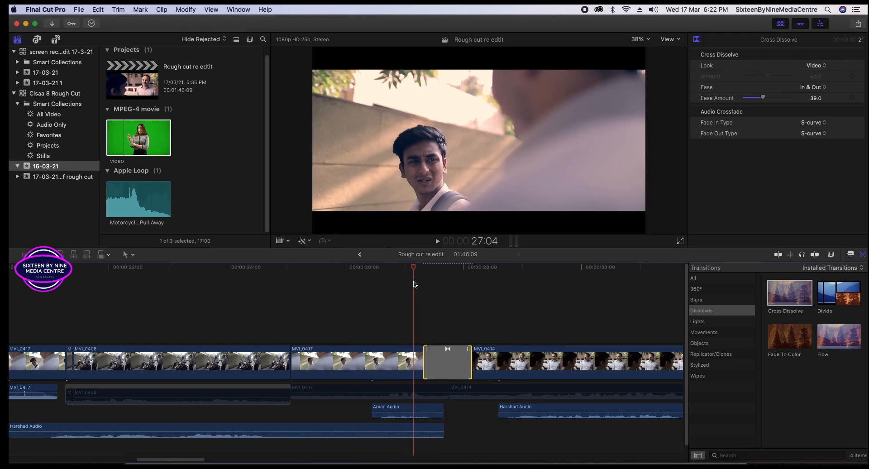
# Replay the eased Cross Dissolve several times, scrubbing between 26:08 and 28:18.
pyautogui.press('space')
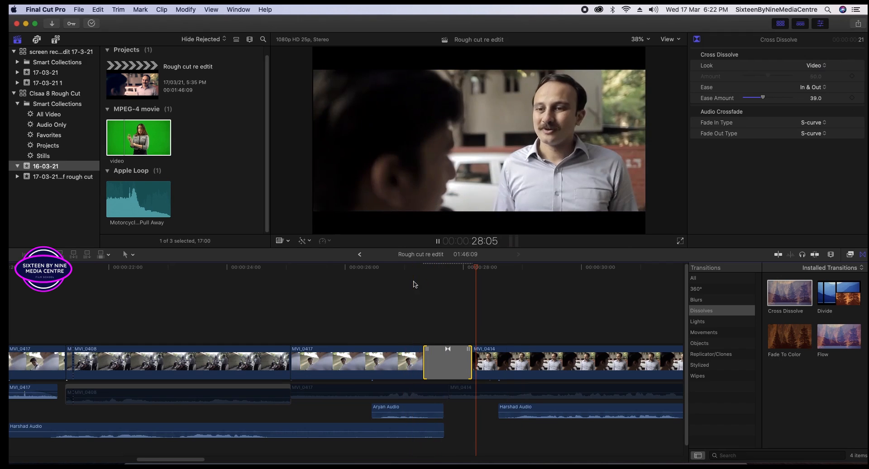
pyautogui.press('space')
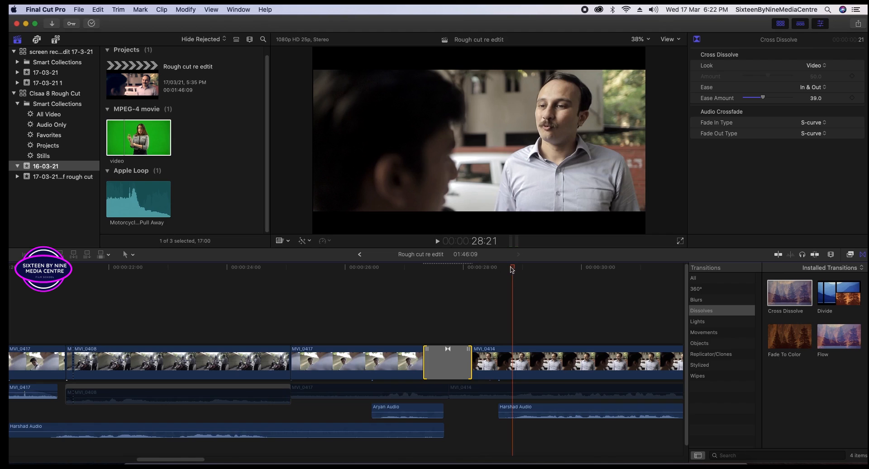
pyautogui.moveTo(510, 266); pyautogui.dragTo(473, 274)
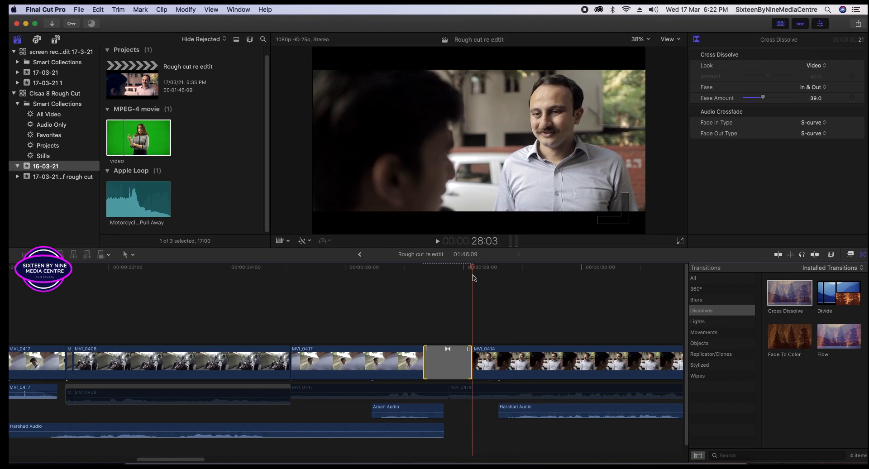
pyautogui.click(475, 275)
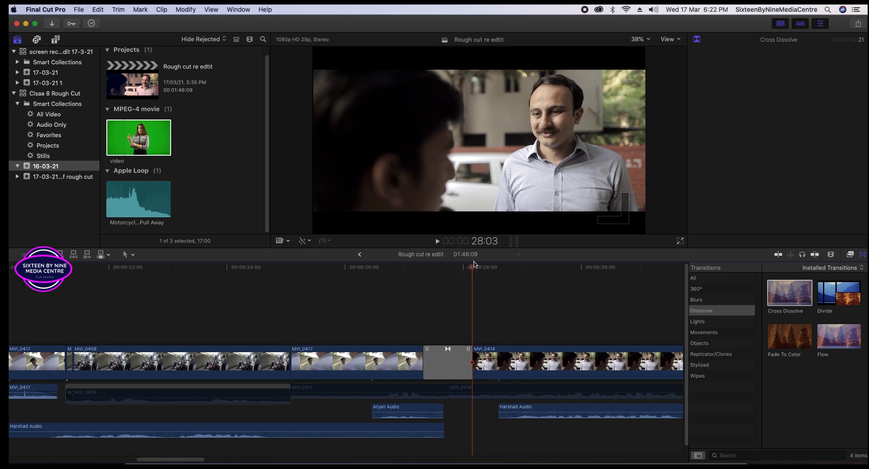
pyautogui.moveTo(474, 264); pyautogui.dragTo(415, 273)
pyautogui.press('space')
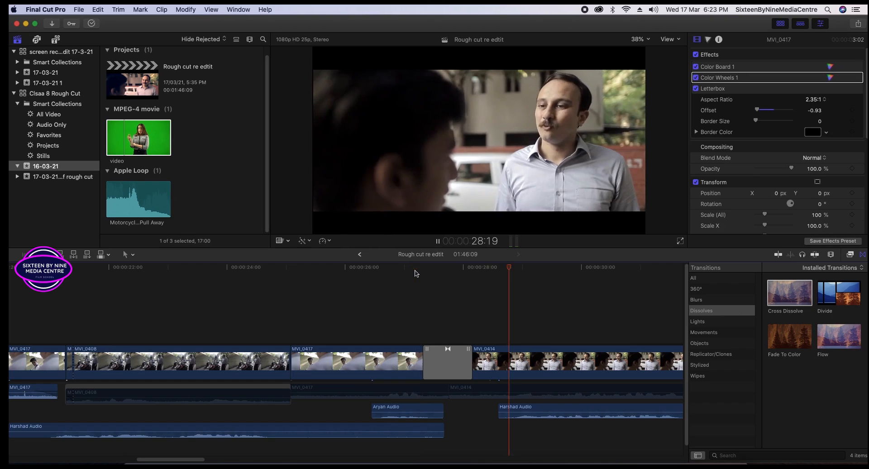
pyautogui.press('space')
pyautogui.click(402, 293)
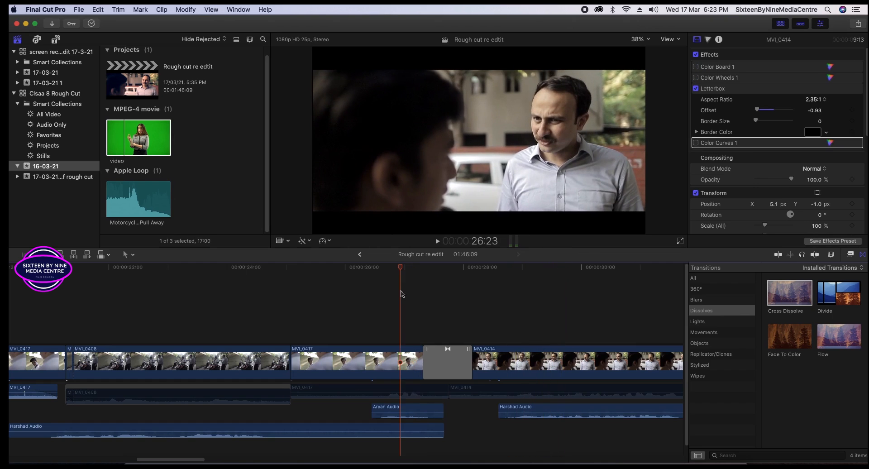
pyautogui.press('space')
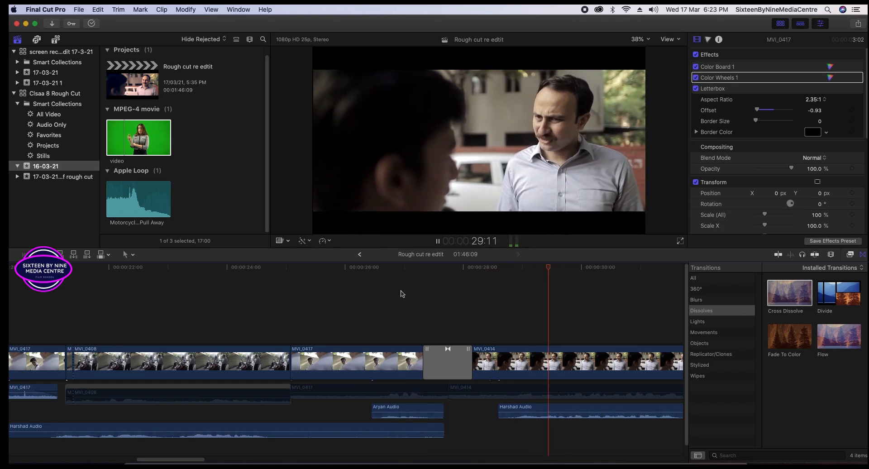
pyautogui.click(631, 269)
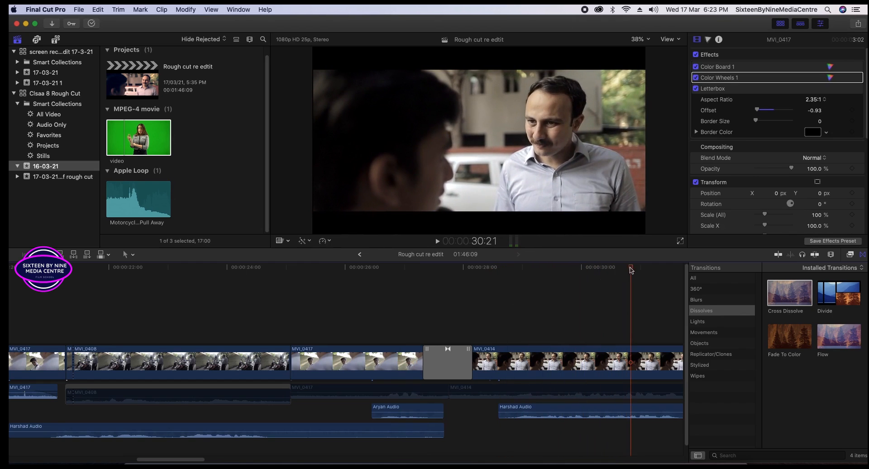
pyautogui.moveTo(373, 295); pyautogui.dragTo(366, 300)
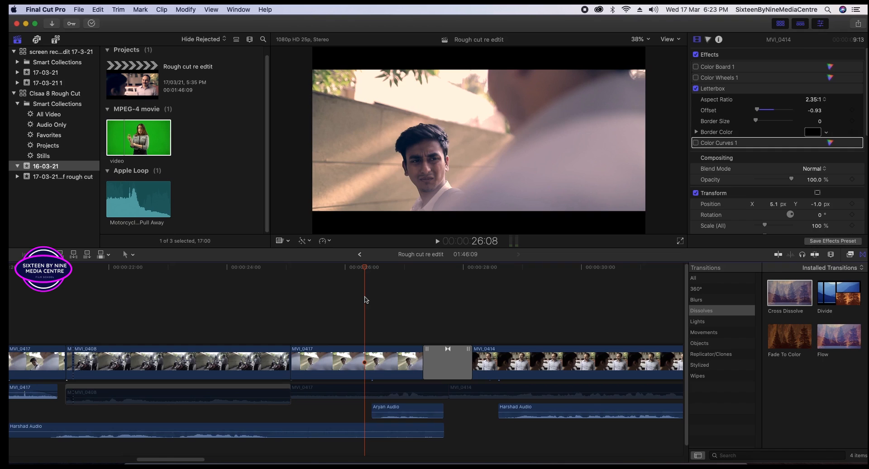
pyautogui.press('space')
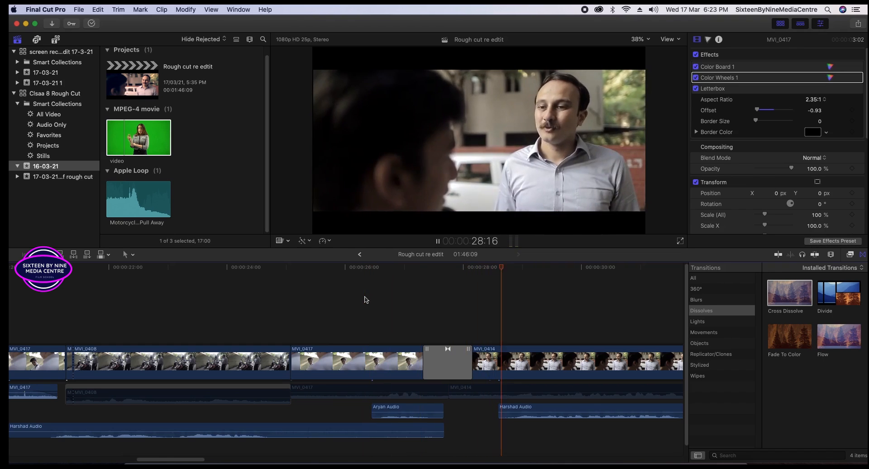
pyautogui.press('space')
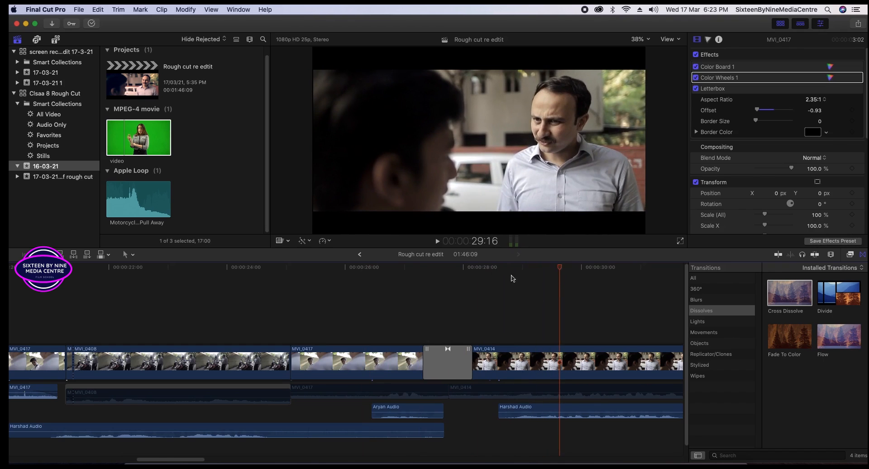
pyautogui.click(510, 313)
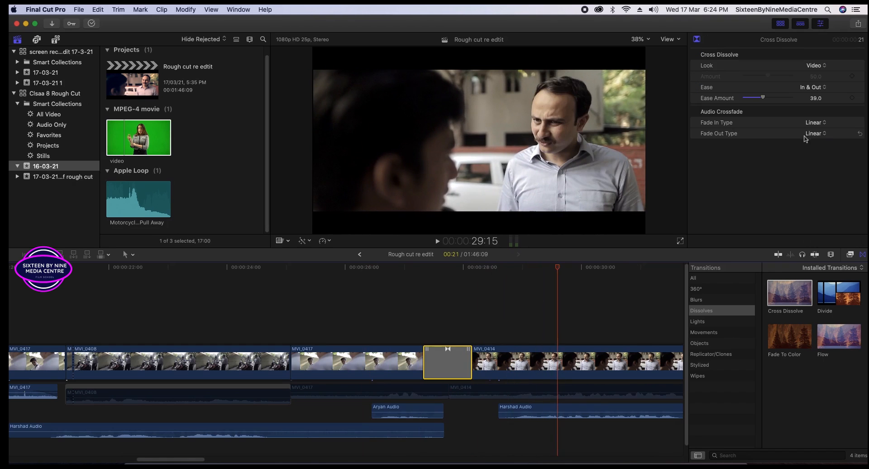
# Keep the dissolve's Look at Video and change its Ease from In & Out to In.
pyautogui.click(815, 65)
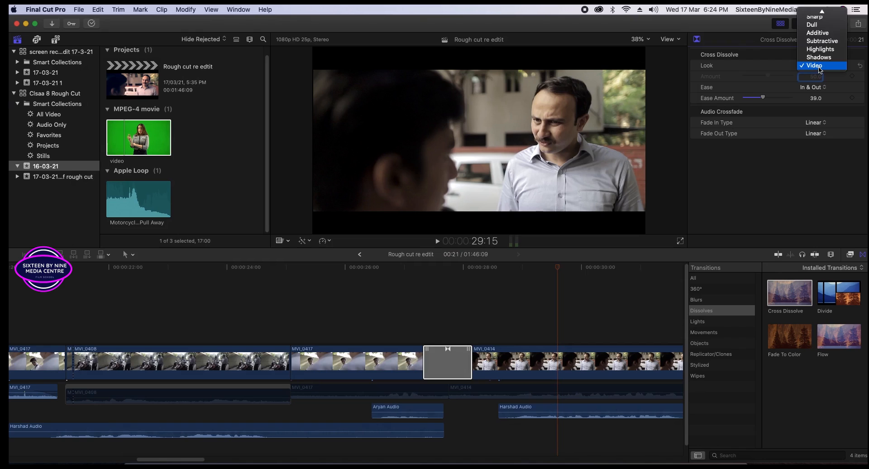
pyautogui.click(760, 71)
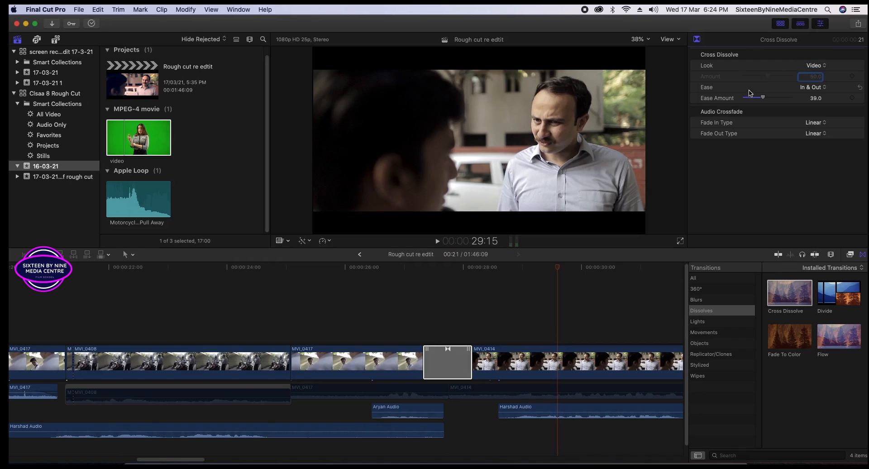
pyautogui.click(819, 90)
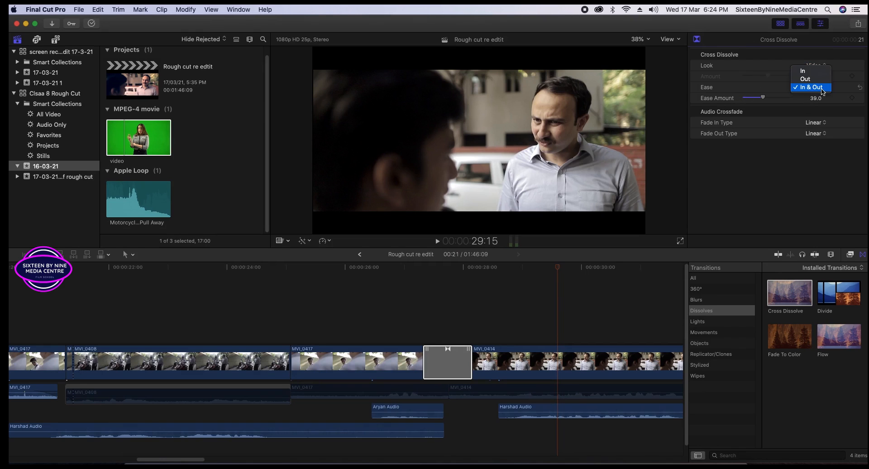
pyautogui.click(814, 90)
pyautogui.click(814, 89)
pyautogui.click(809, 73)
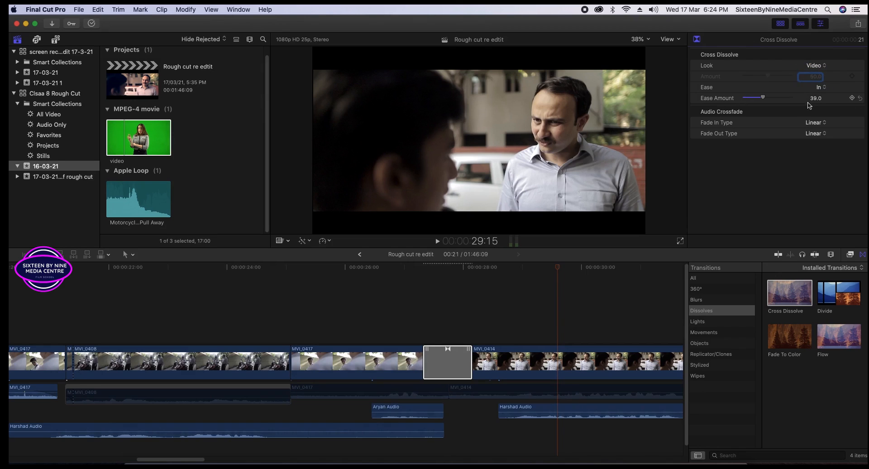
# Play the In-eased dissolve from just before the cut, then list the Movements transitions.
pyautogui.click(421, 293)
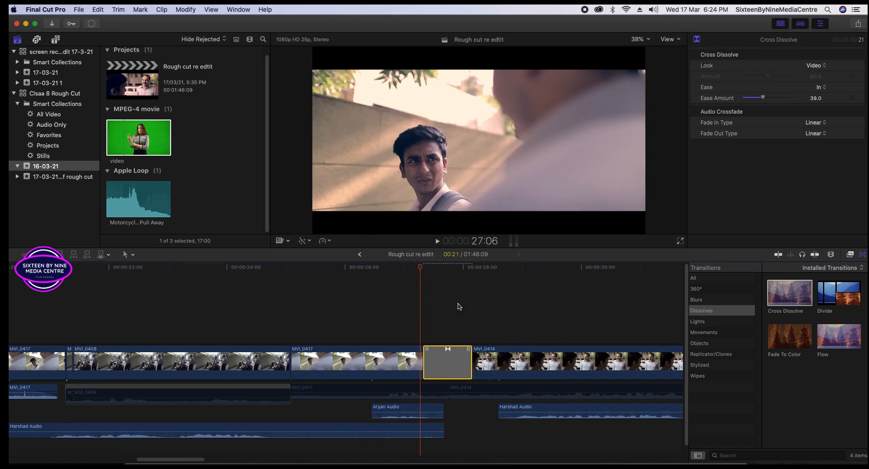
pyautogui.press('space')
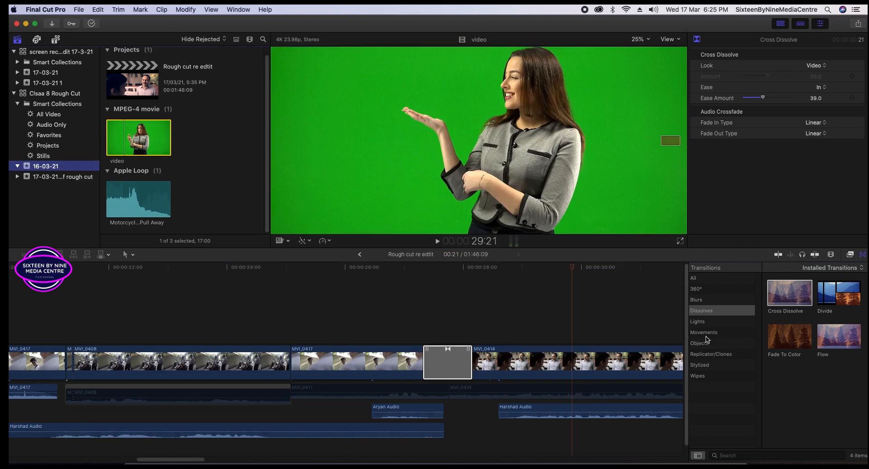
pyautogui.click(712, 336)
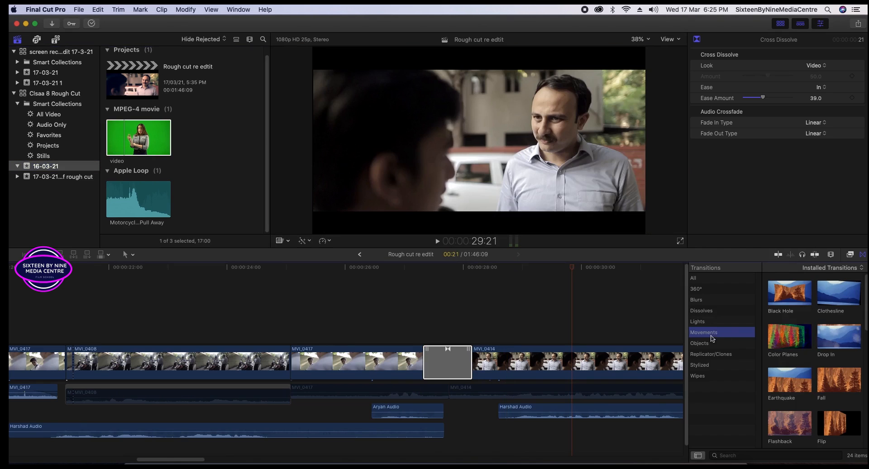
# Browse the Movements thumbnails and drop Rotate onto the MVI_0417–MVI_0414 cut.
pyautogui.scroll(-1, 824, 372)
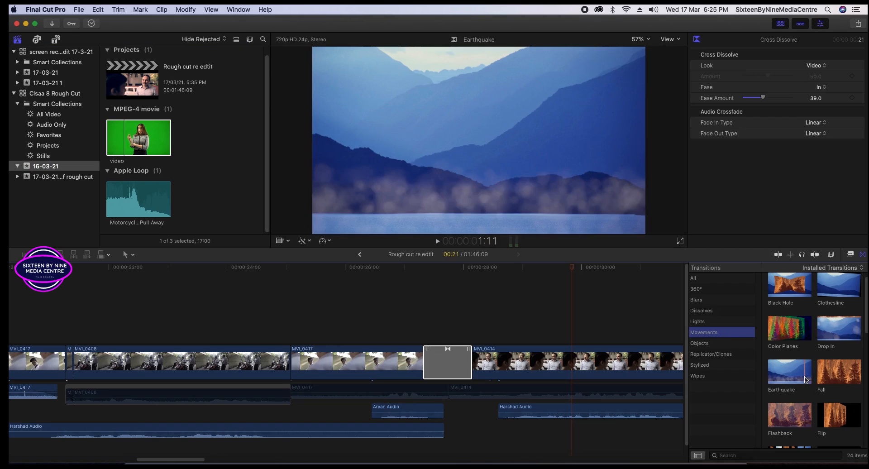
pyautogui.scroll(-3, 801, 379)
pyautogui.scroll(-5, 805, 380)
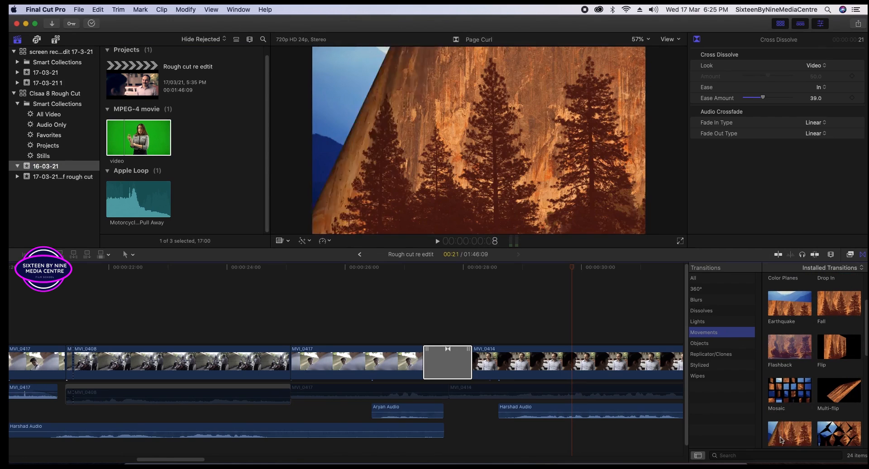
pyautogui.scroll(-5, 796, 354)
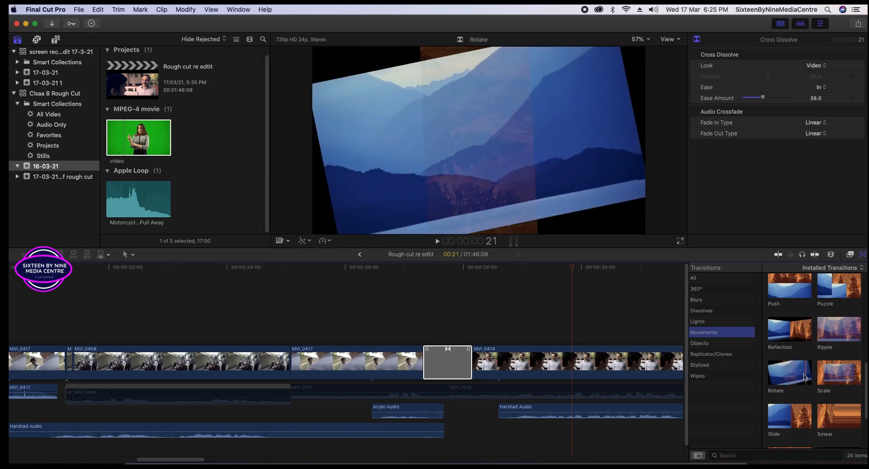
pyautogui.moveTo(772, 379); pyautogui.dragTo(446, 369)
# Put Rotate in place of the Cross Dissolve and play it back twice.
pyautogui.click(403, 295)
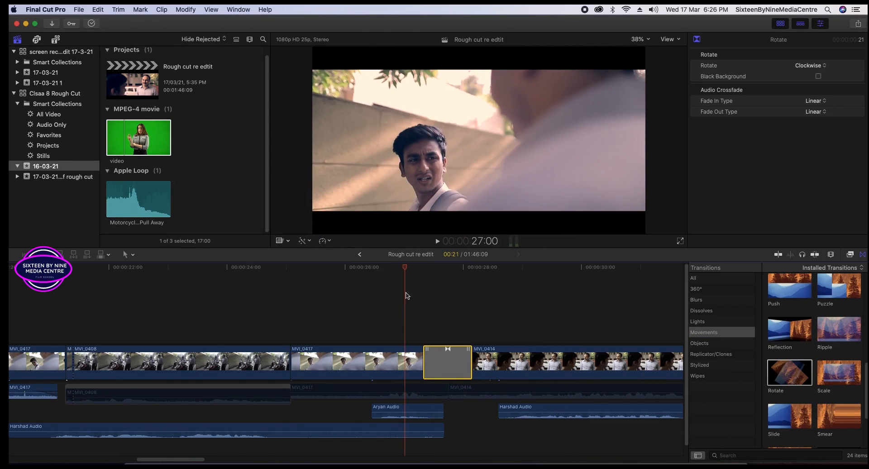
pyautogui.press('space')
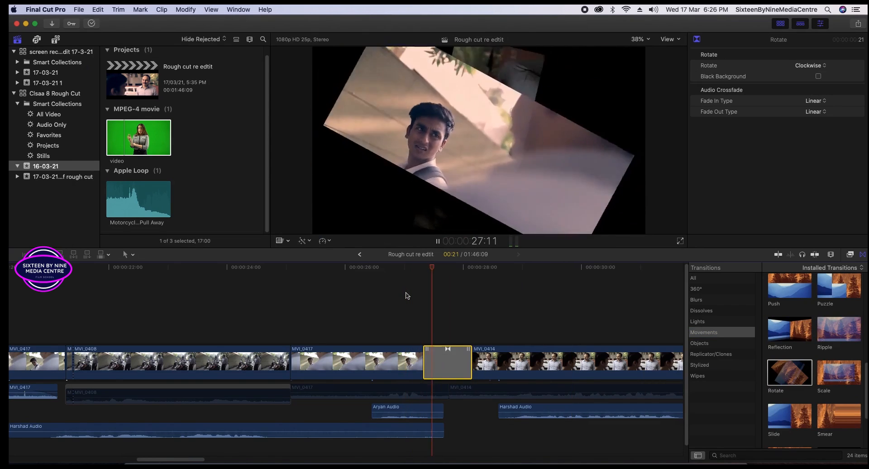
pyautogui.press('space')
pyautogui.click(445, 294)
pyautogui.click(409, 299)
pyautogui.press('space')
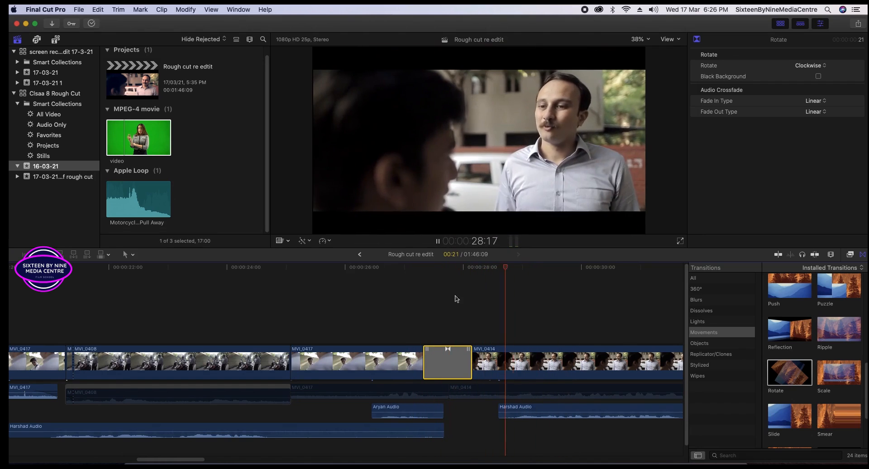
pyautogui.press('space')
# Replay the Rotate transition from 26:22 onward, then preview the Reflection transition.
pyautogui.click(529, 289)
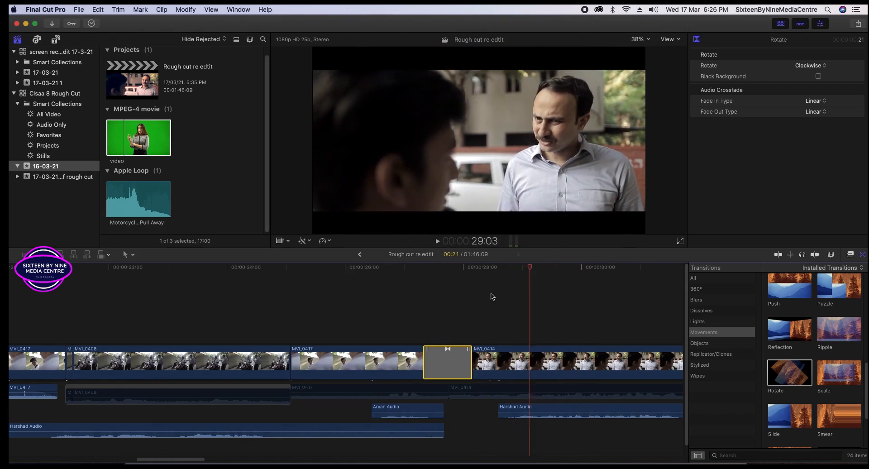
pyautogui.click(399, 321)
pyautogui.press('space')
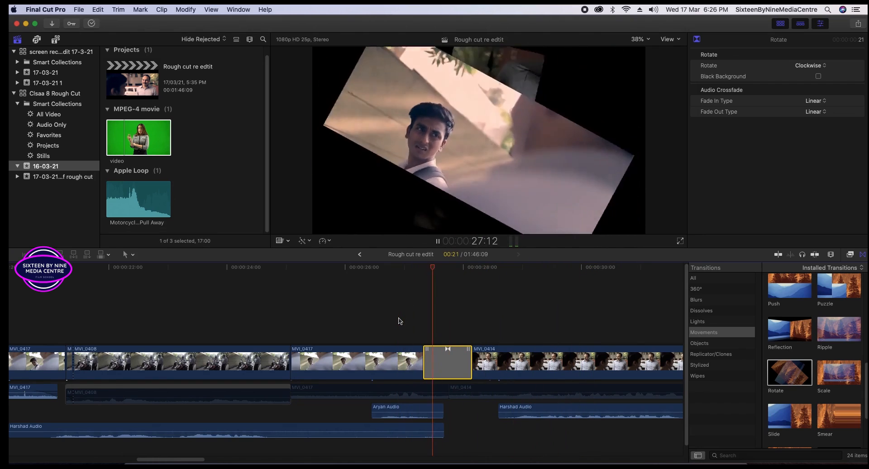
pyautogui.press('space')
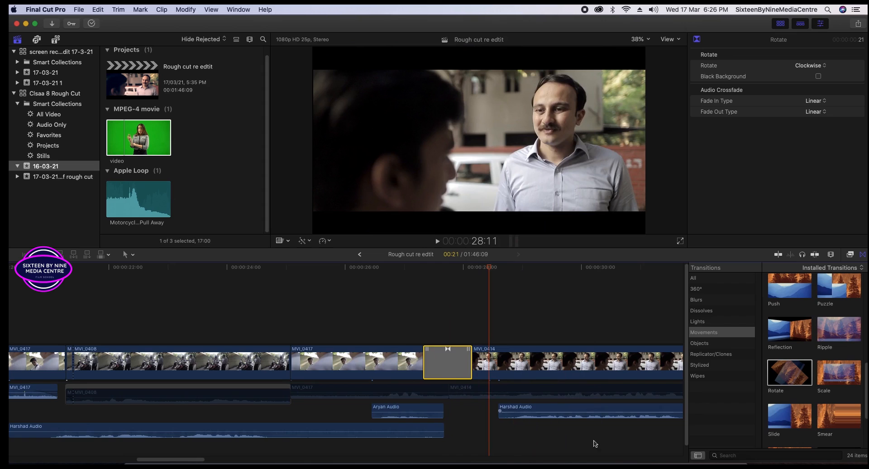
pyautogui.press('Left')
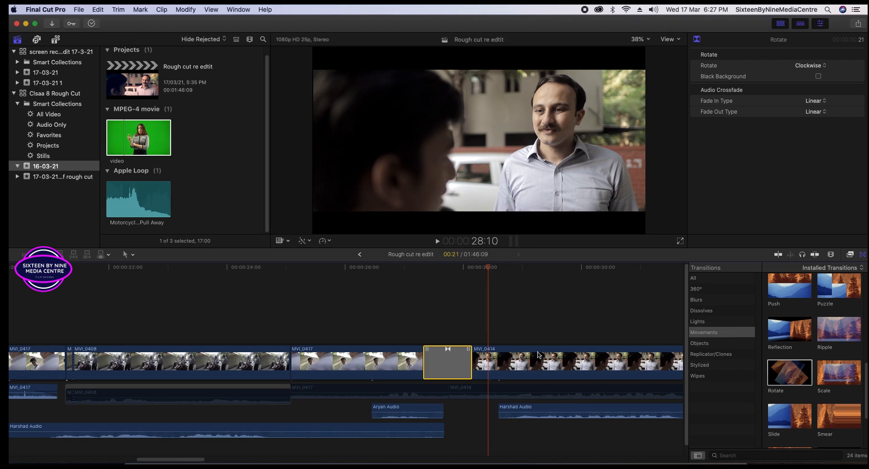
pyautogui.press('space')
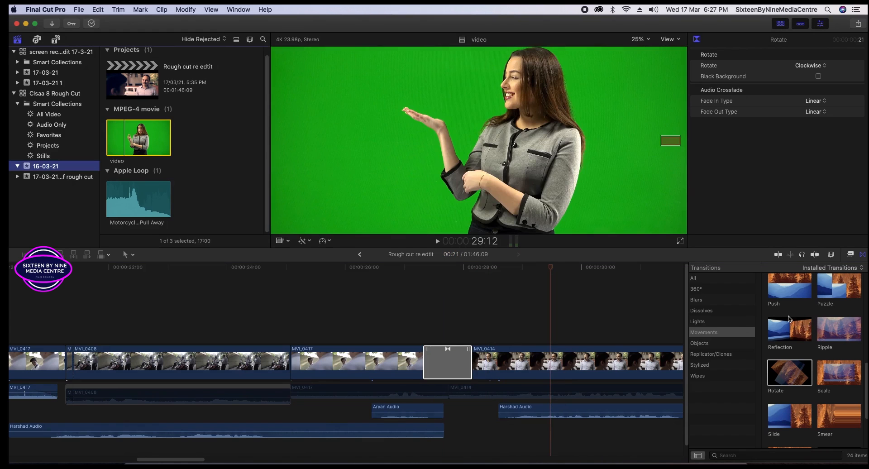
pyautogui.click(792, 324)
# Drop Reflection over Rotate at the MVI_0417–MVI_0414 cut and scrub back and forth across it.
pyautogui.moveTo(793, 327); pyautogui.dragTo(446, 361)
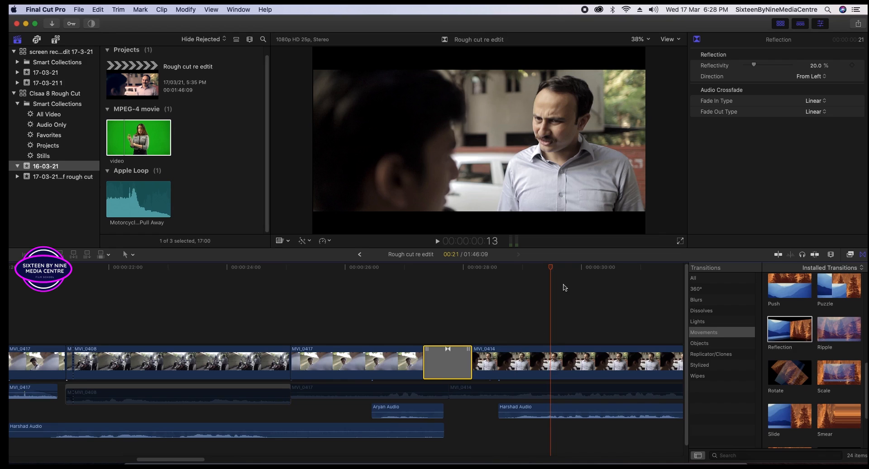
pyautogui.moveTo(551, 267); pyautogui.dragTo(506, 300)
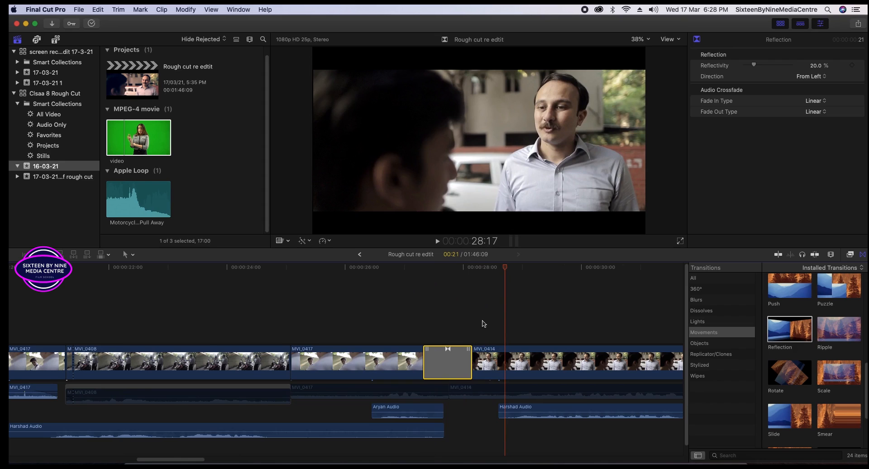
pyautogui.moveTo(484, 323); pyautogui.dragTo(444, 296)
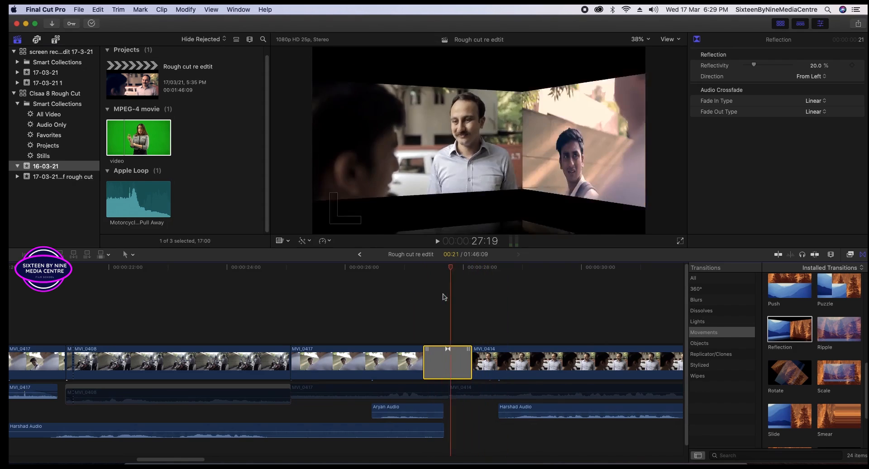
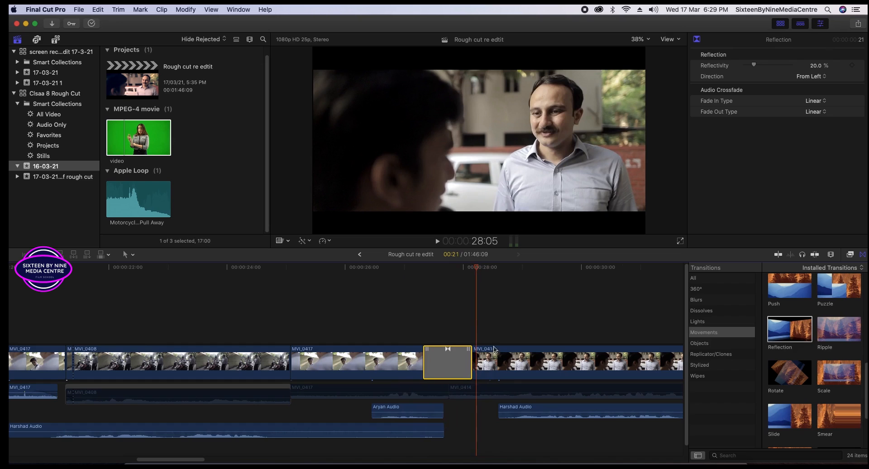
# Park the playhead inside the Reflection transition around 27:19, then select the transition.
pyautogui.click(444, 271)
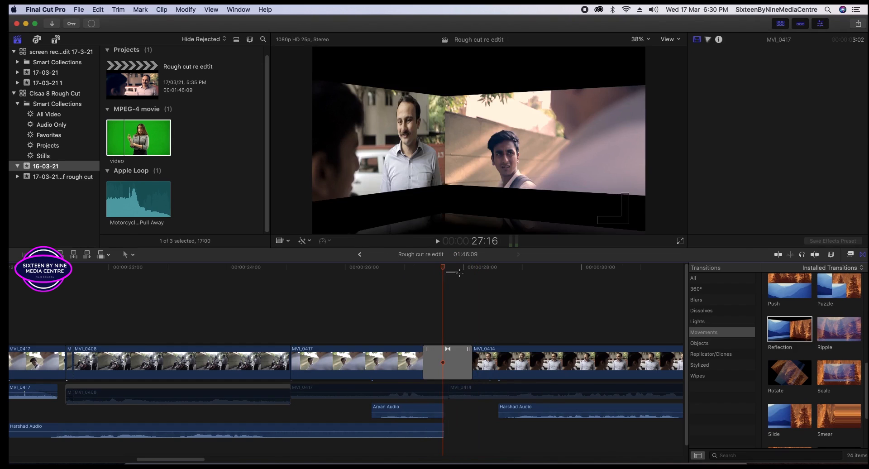
pyautogui.click(450, 271)
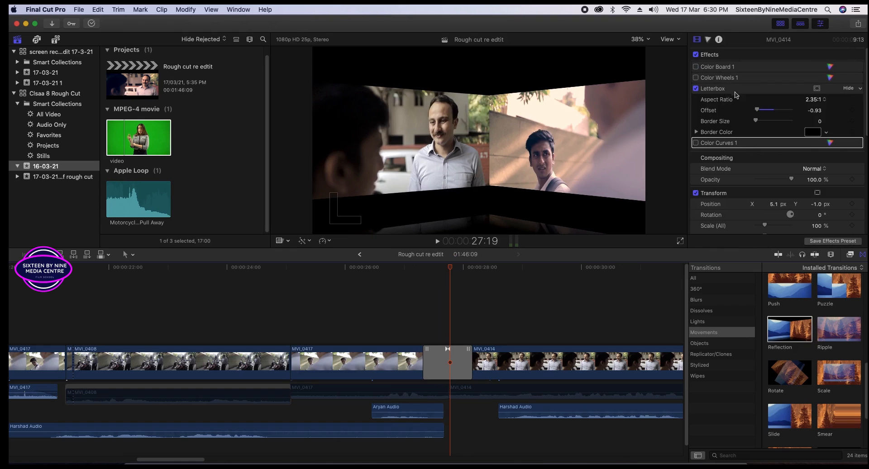
pyautogui.click(461, 363)
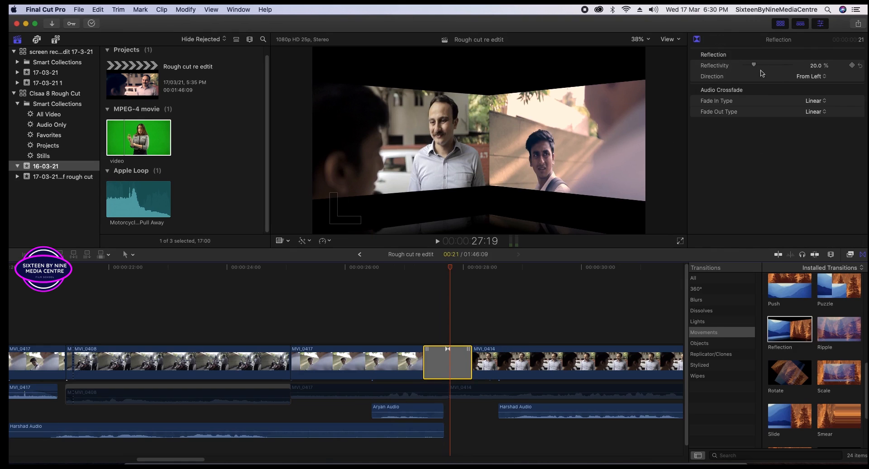
# Try Reflectivity values between 0% and 100%, settle on 100%, and scrub the transition.
pyautogui.moveTo(753, 65); pyautogui.dragTo(646, 82)
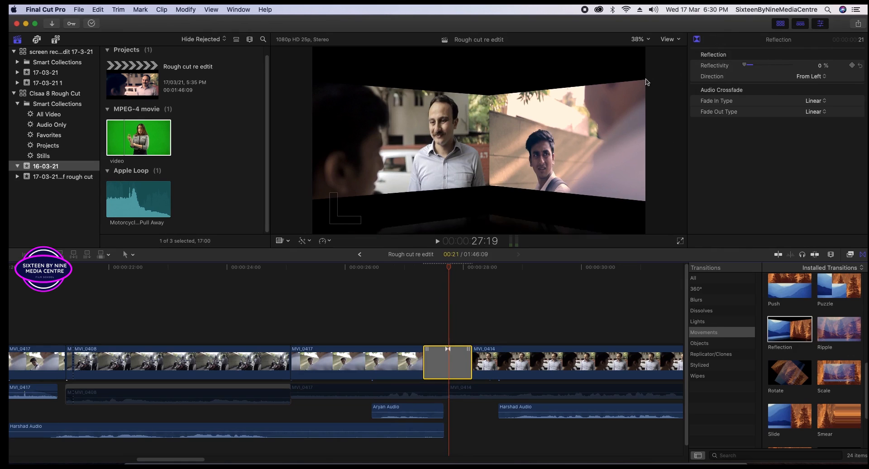
pyautogui.moveTo(714, 83); pyautogui.dragTo(798, 76)
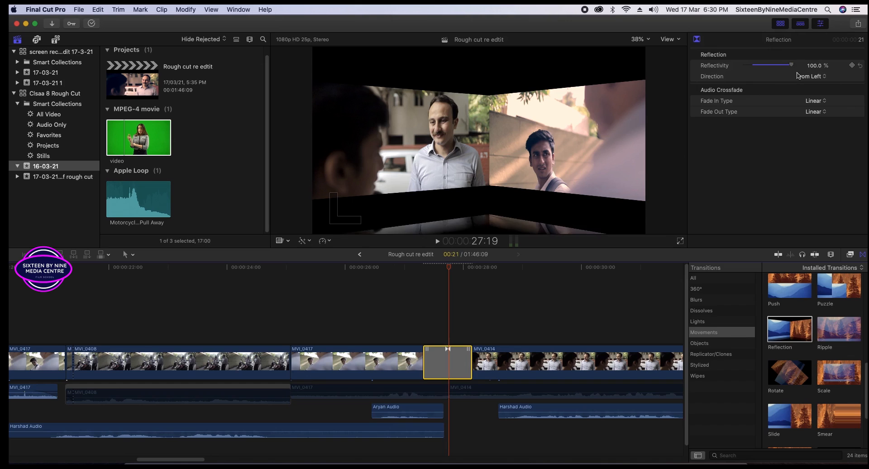
pyautogui.moveTo(746, 84); pyautogui.dragTo(742, 84)
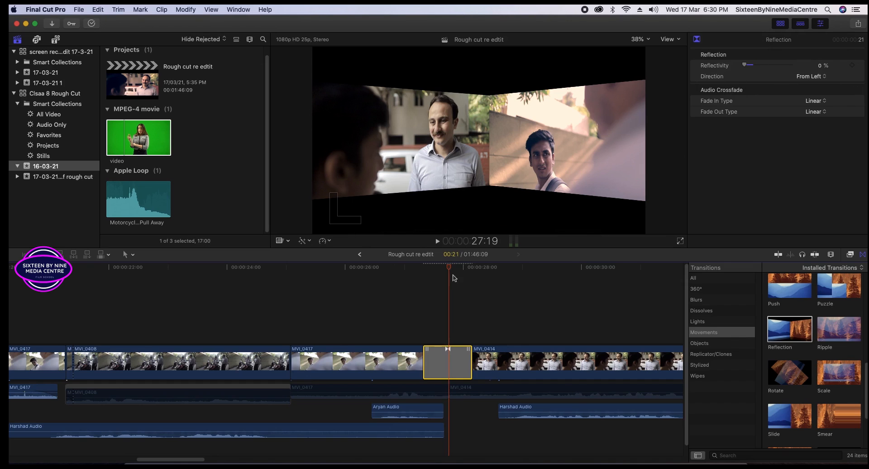
pyautogui.moveTo(758, 68); pyautogui.dragTo(773, 67)
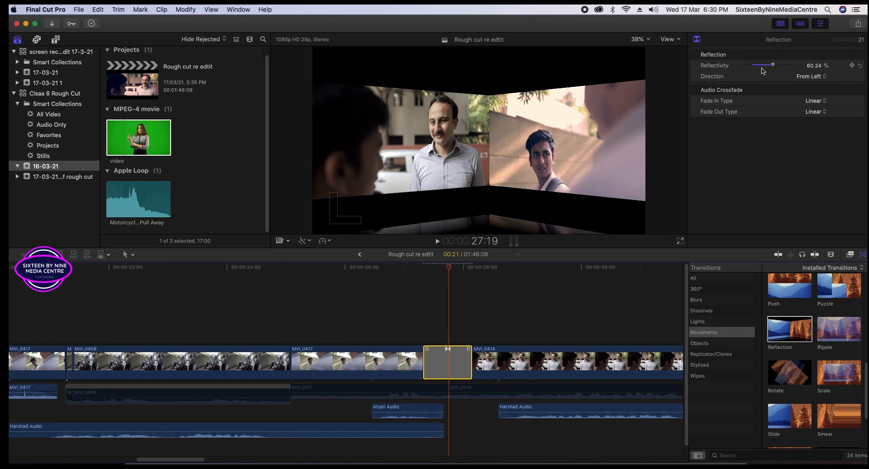
pyautogui.moveTo(766, 68); pyautogui.dragTo(744, 67)
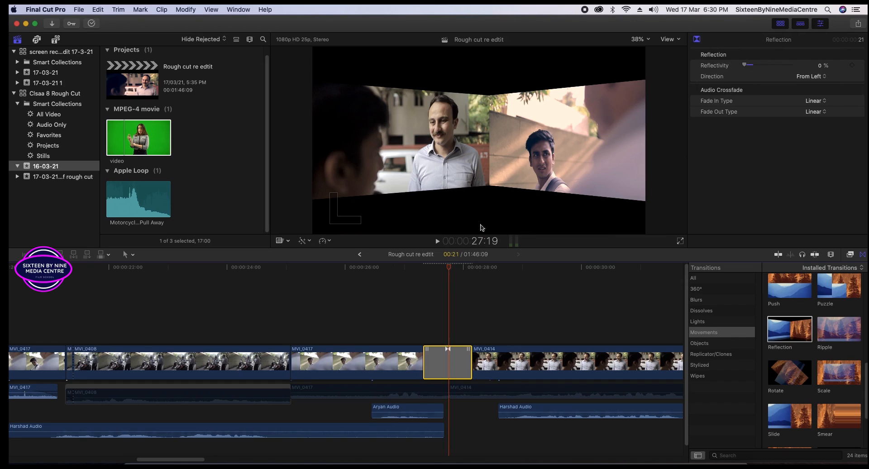
pyautogui.moveTo(448, 268)
pyautogui.mouseDown()
pyautogui.moveTo(421, 268)
pyautogui.moveTo(468, 271)
pyautogui.moveTo(446, 272)
pyautogui.mouseUp()
pyautogui.moveTo(765, 69); pyautogui.dragTo(793, 72)
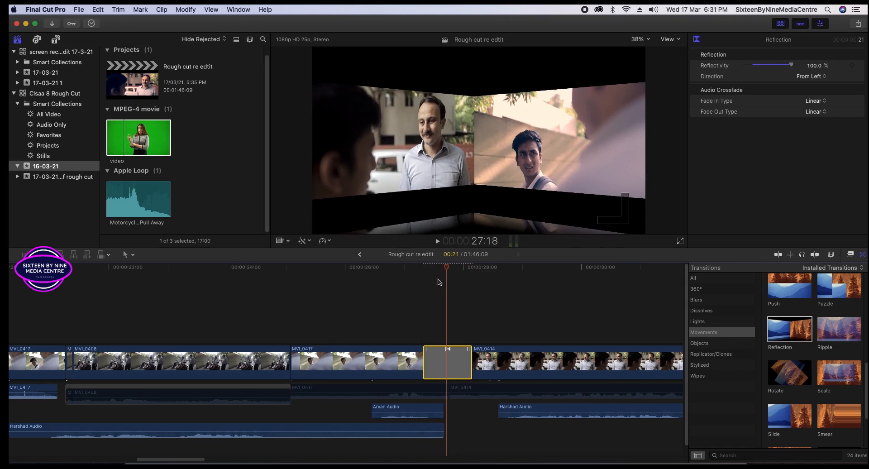
pyautogui.moveTo(445, 271)
pyautogui.mouseDown()
pyautogui.moveTo(421, 271)
pyautogui.moveTo(468, 271)
pyautogui.moveTo(454, 274)
pyautogui.mouseUp()
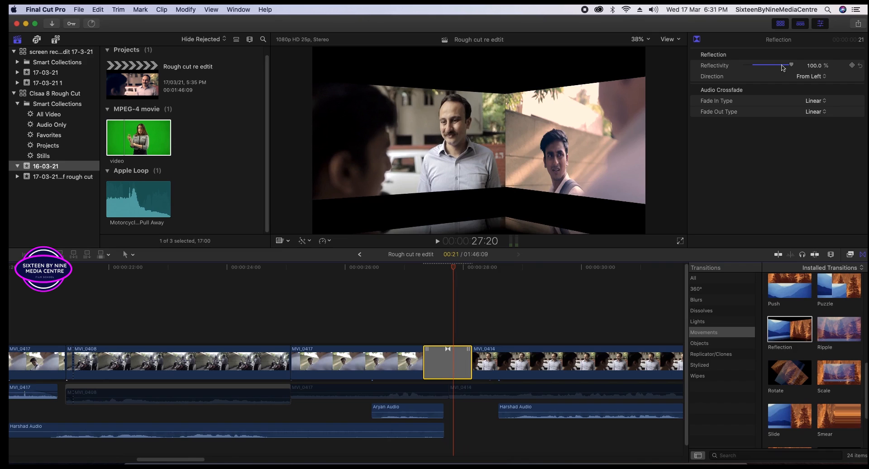
# Delete the Reflection transition and drop Cube from All transitions onto the MVI_0417–MVI_0414 cut.
pyautogui.press('Delete')
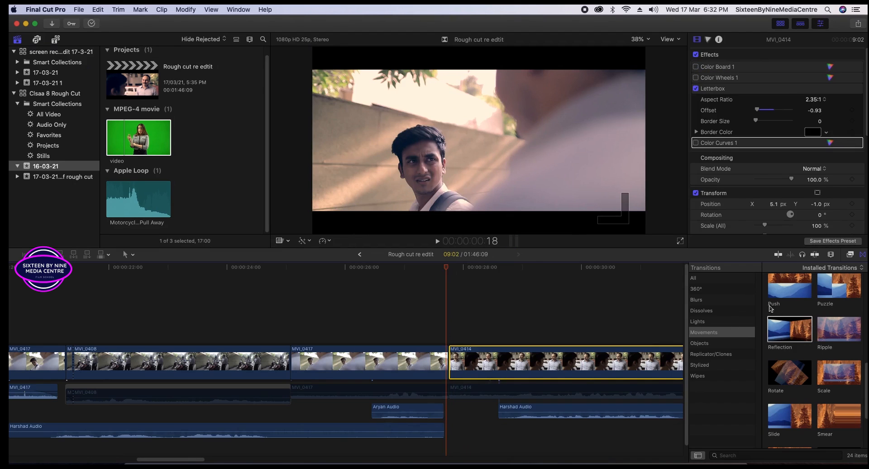
pyautogui.scroll(-1, 780, 349)
pyautogui.scroll(-1, 782, 358)
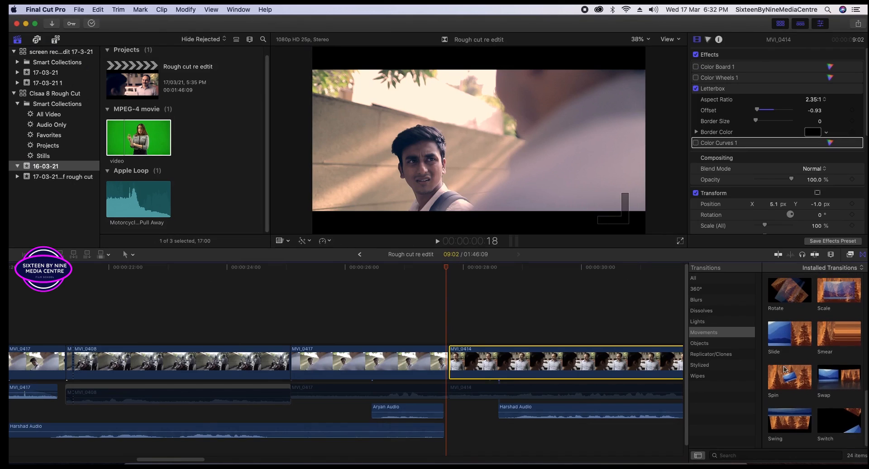
pyautogui.click(704, 279)
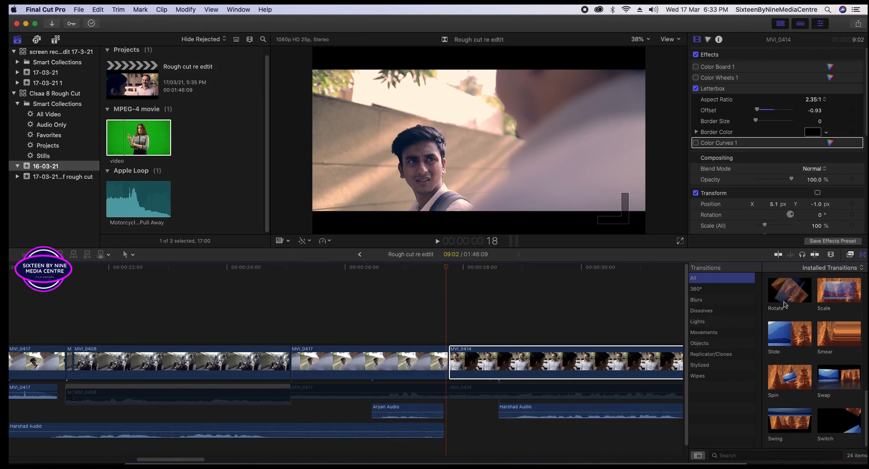
pyautogui.scroll(-2, 837, 390)
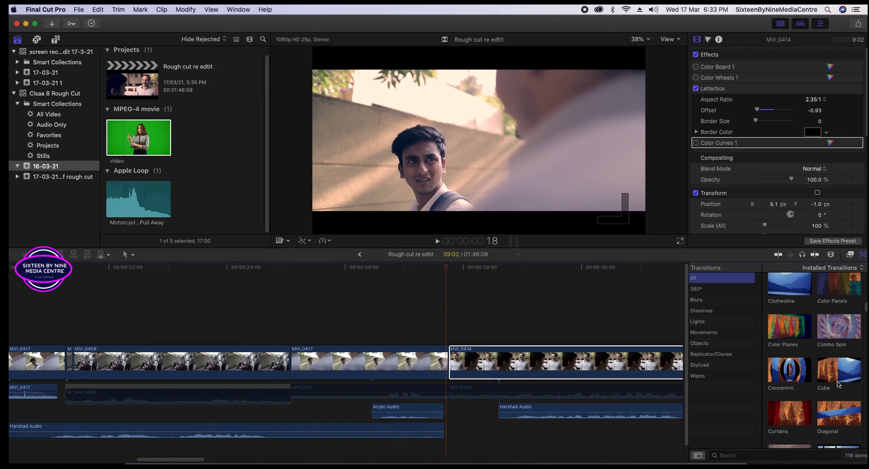
pyautogui.click(837, 380)
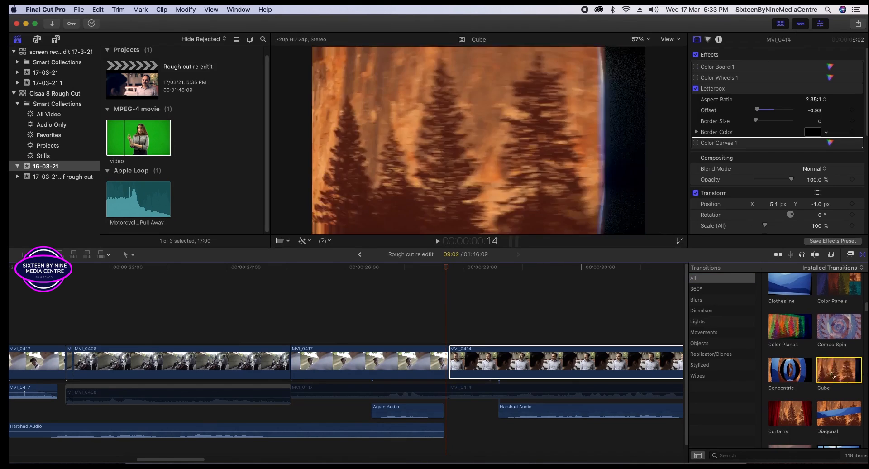
pyautogui.moveTo(837, 382); pyautogui.dragTo(434, 366)
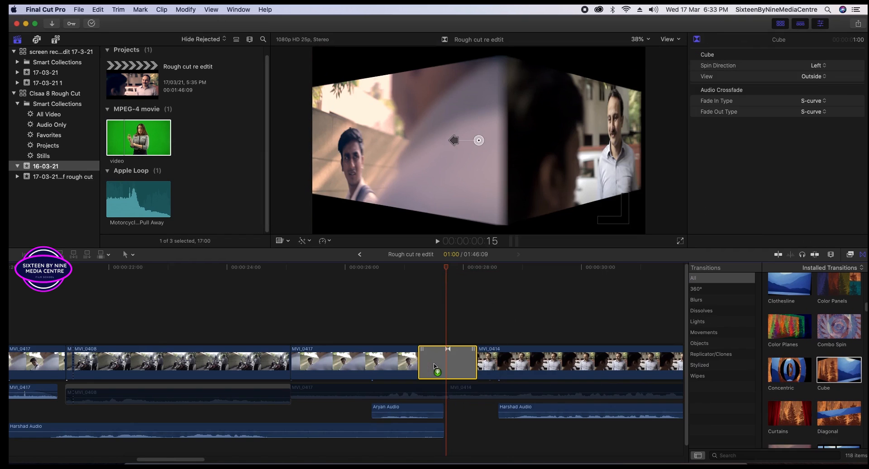
# Scrub and replay the new Cube transition several times.
pyautogui.moveTo(445, 268)
pyautogui.mouseDown()
pyautogui.moveTo(409, 270)
pyautogui.moveTo(457, 269)
pyautogui.moveTo(430, 273)
pyautogui.mouseUp()
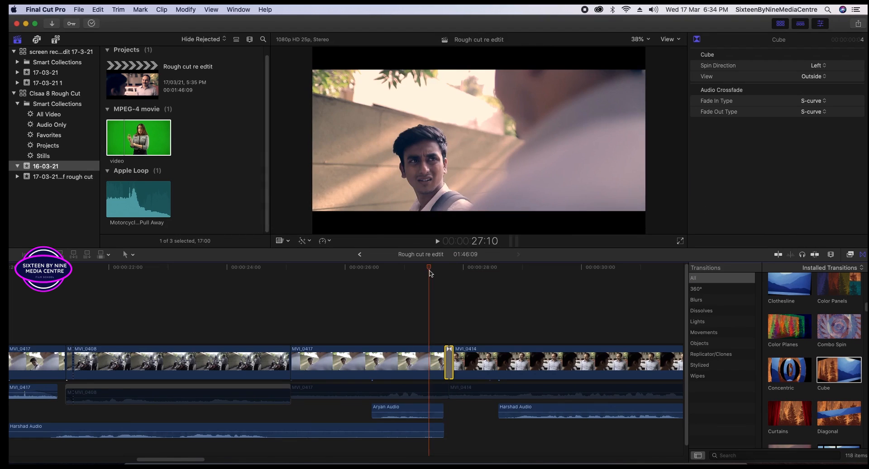
pyautogui.press('space')
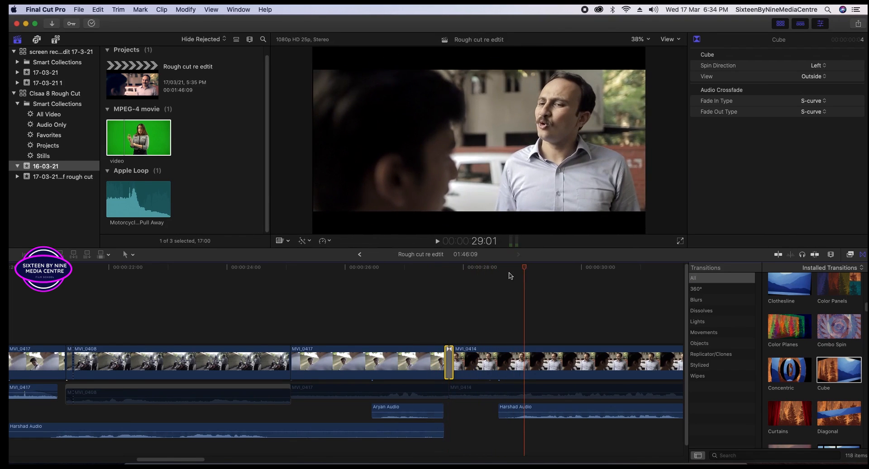
pyautogui.click(436, 274)
pyautogui.press('space')
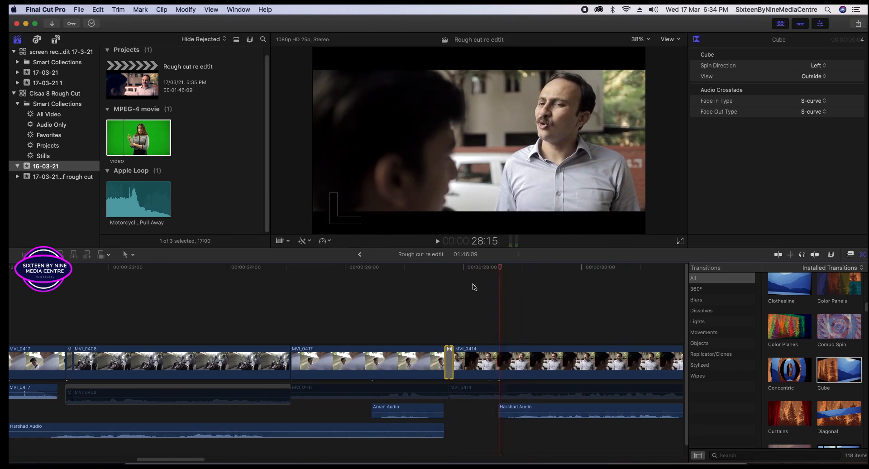
pyautogui.click(408, 297)
pyautogui.press('space')
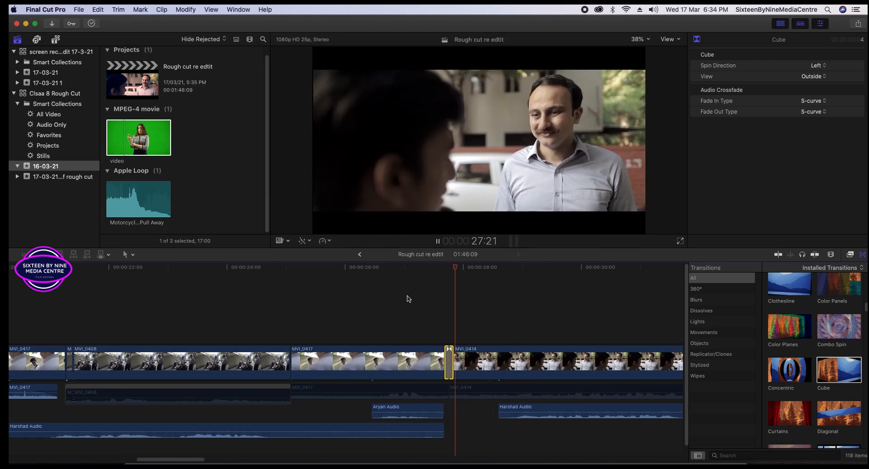
# Replay from earlier in the shot, then lengthen the Cube transition by 4 frames in the Precision Editor.
pyautogui.click(394, 292)
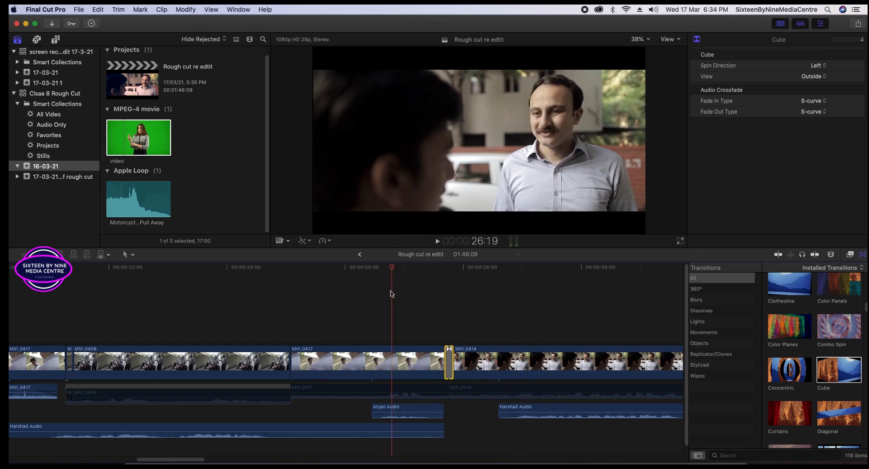
pyautogui.click(370, 300)
pyautogui.press('space')
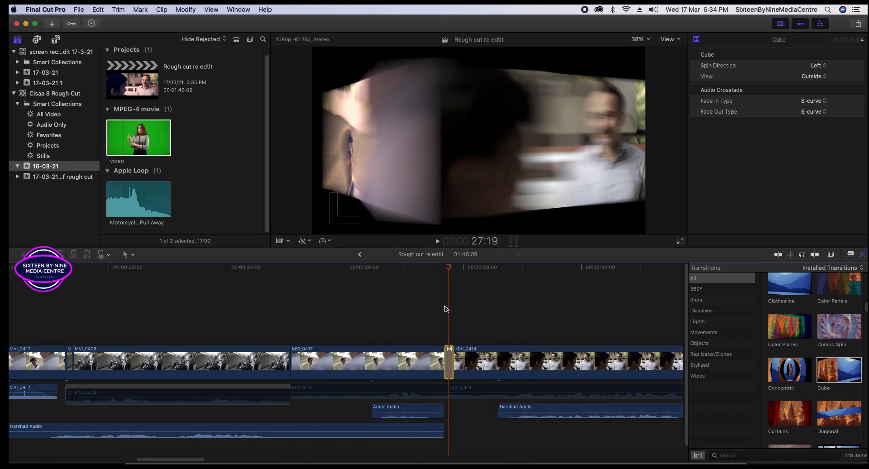
pyautogui.press('space')
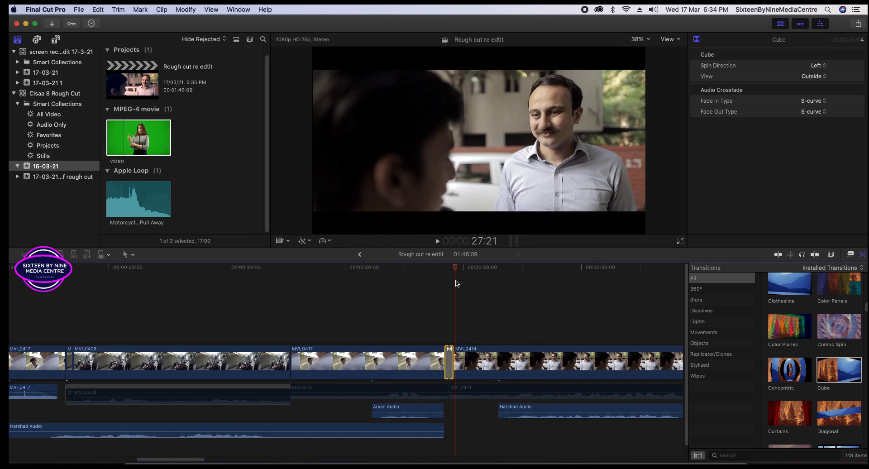
pyautogui.doubleClick(449, 362)
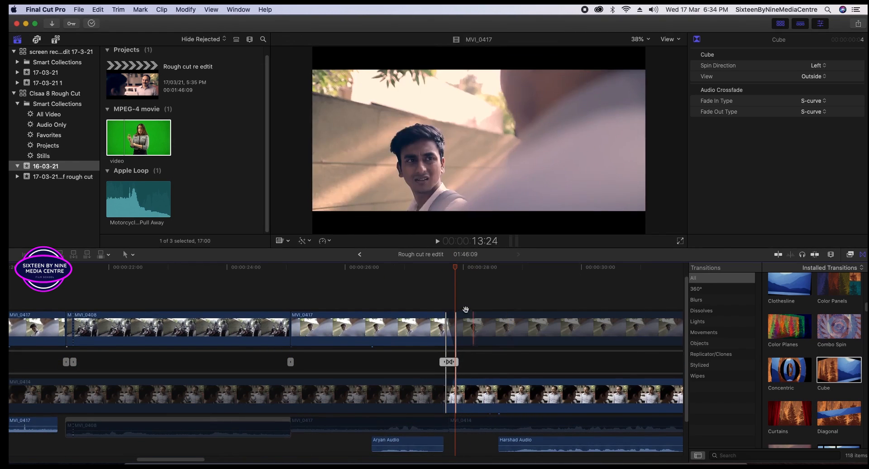
pyautogui.moveTo(454, 361); pyautogui.dragTo(456, 361)
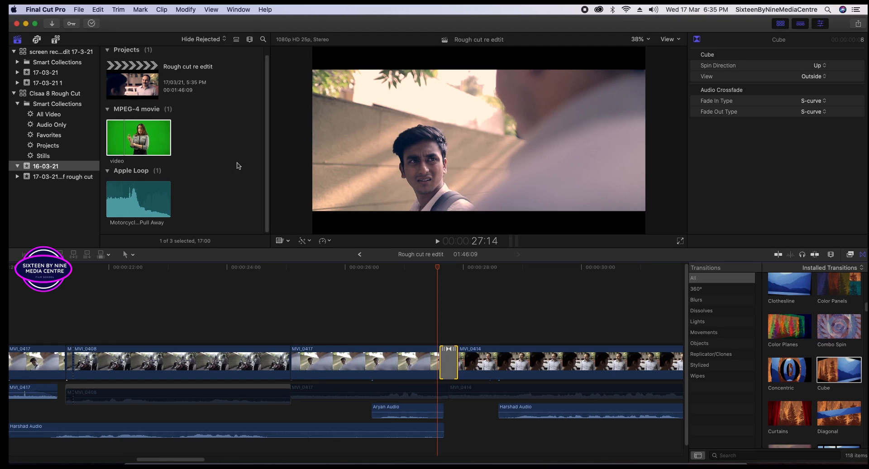
# Replay and scrub the lengthened Cube transition.
pyautogui.click(391, 285)
pyautogui.press('space')
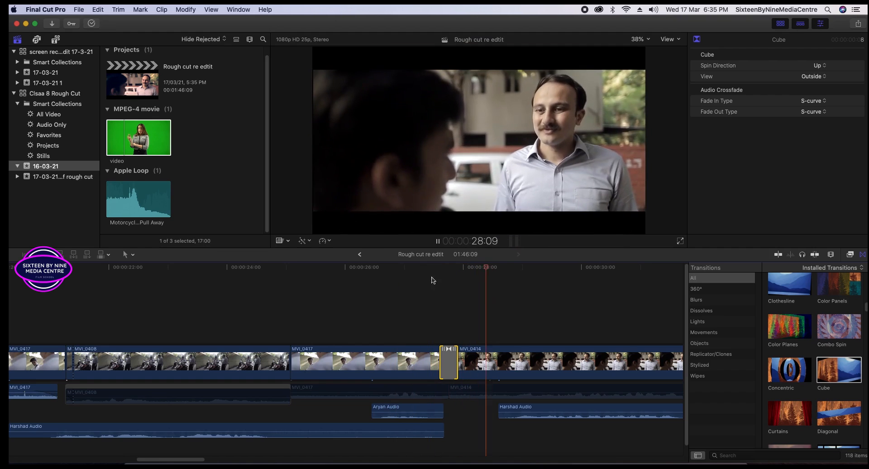
pyautogui.press('space')
pyautogui.moveTo(515, 269); pyautogui.dragTo(455, 286)
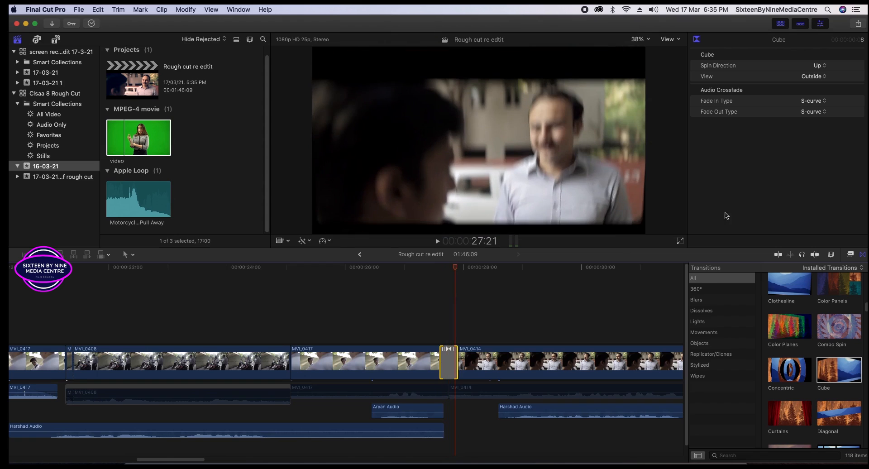
# Set the Cube's spin direction to Down and play through it a few times.
pyautogui.click(819, 66)
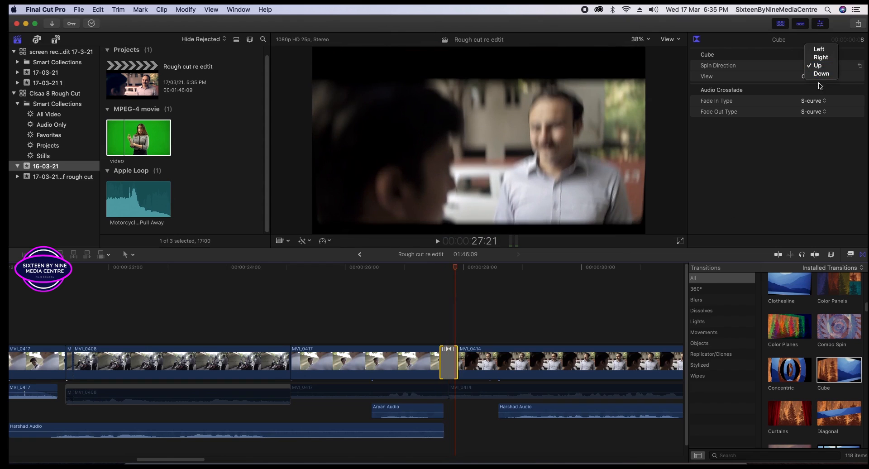
pyautogui.click(821, 73)
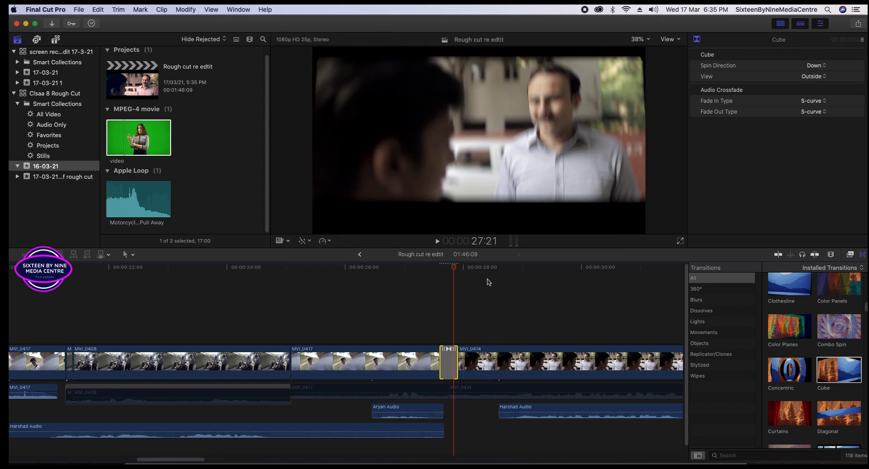
pyautogui.moveTo(465, 270); pyautogui.dragTo(432, 281)
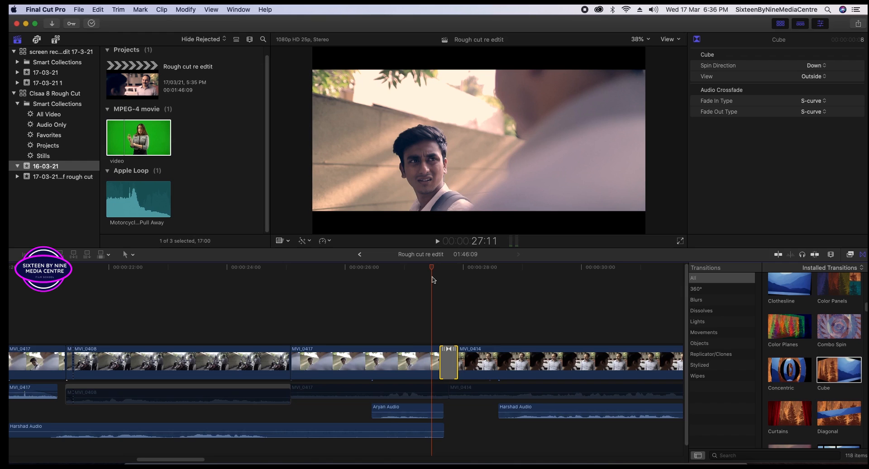
pyautogui.moveTo(434, 274); pyautogui.dragTo(428, 271)
pyautogui.press('space')
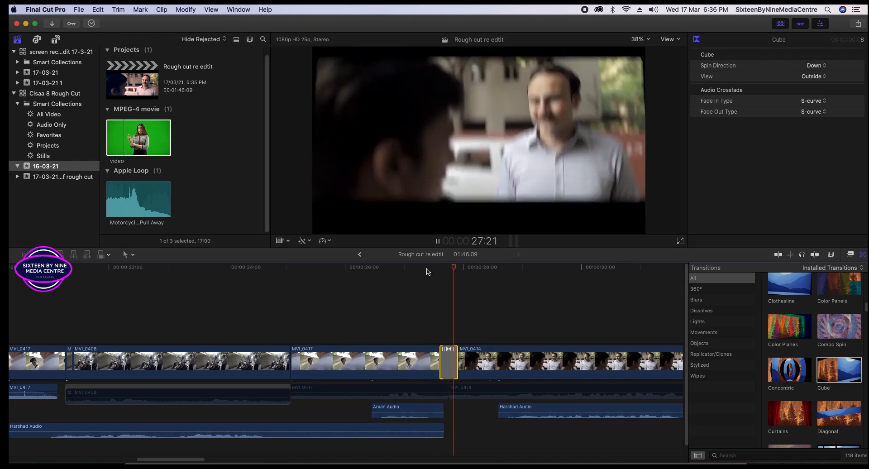
pyautogui.press('space')
pyautogui.moveTo(499, 270); pyautogui.dragTo(420, 282)
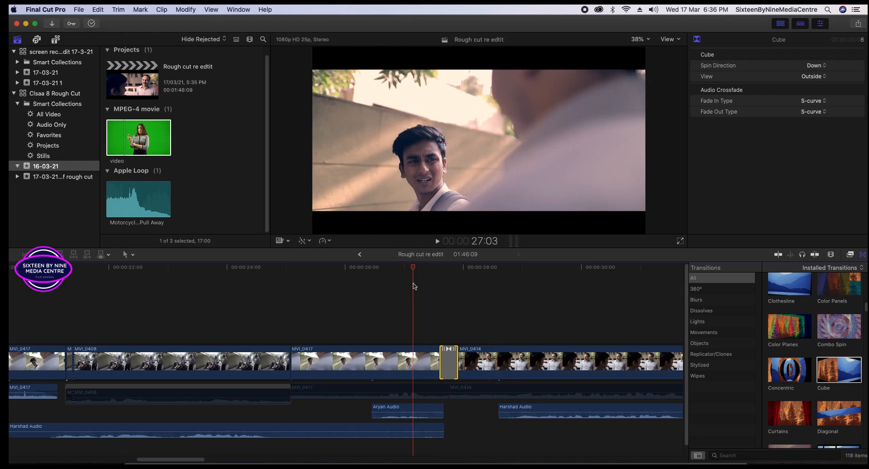
pyautogui.press('space')
pyautogui.press('space')
pyautogui.moveTo(506, 269); pyautogui.dragTo(437, 281)
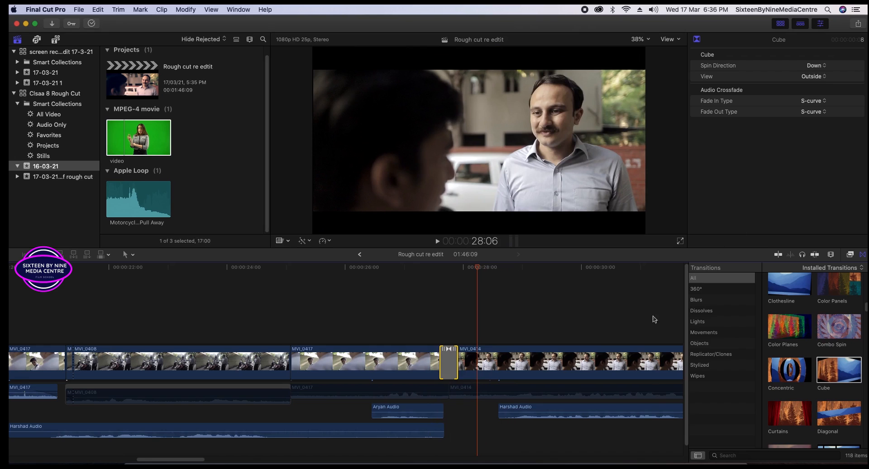
# Switch the Cube view to Inside and preview the transition.
pyautogui.click(814, 76)
pyautogui.click(814, 77)
pyautogui.moveTo(430, 271)
pyautogui.mouseDown()
pyautogui.moveTo(459, 272)
pyautogui.moveTo(423, 272)
pyautogui.moveTo(460, 273)
pyautogui.moveTo(425, 283)
pyautogui.mouseUp()
pyautogui.press('space')
# Set the spin direction to Right, then delete the Cube transition.
pyautogui.click(817, 71)
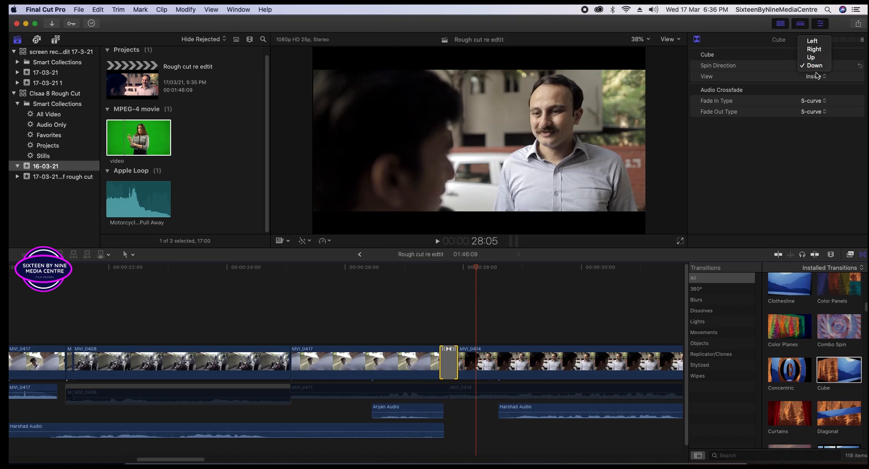
pyautogui.click(813, 51)
pyautogui.moveTo(473, 271); pyautogui.dragTo(426, 279)
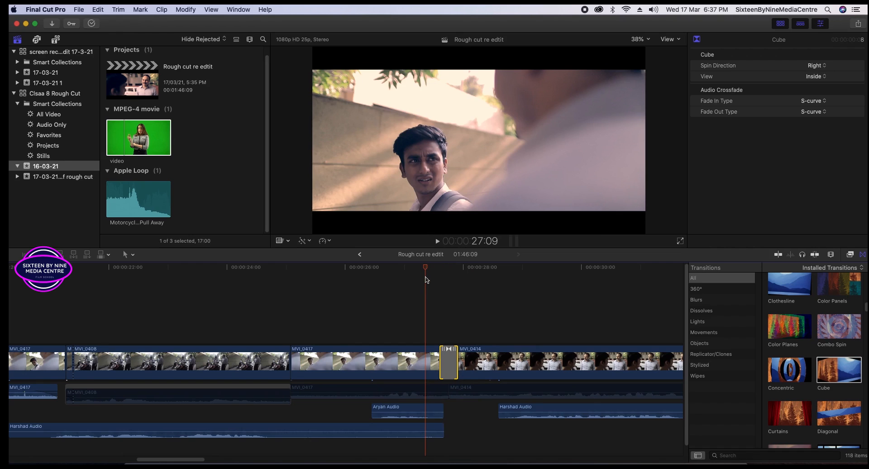
pyautogui.press('Delete')
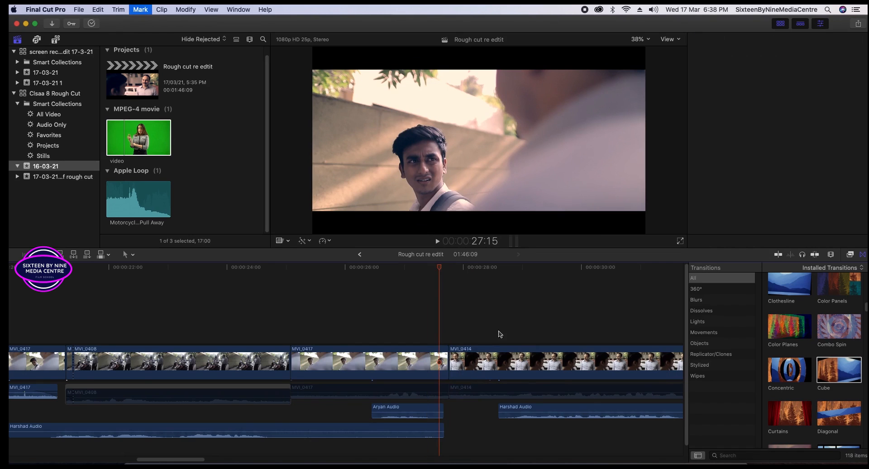
pyautogui.click(721, 379)
# Try the Clock wipe on the MVI_0417–MVI_0414 cut, then delete it.
pyautogui.click(789, 290)
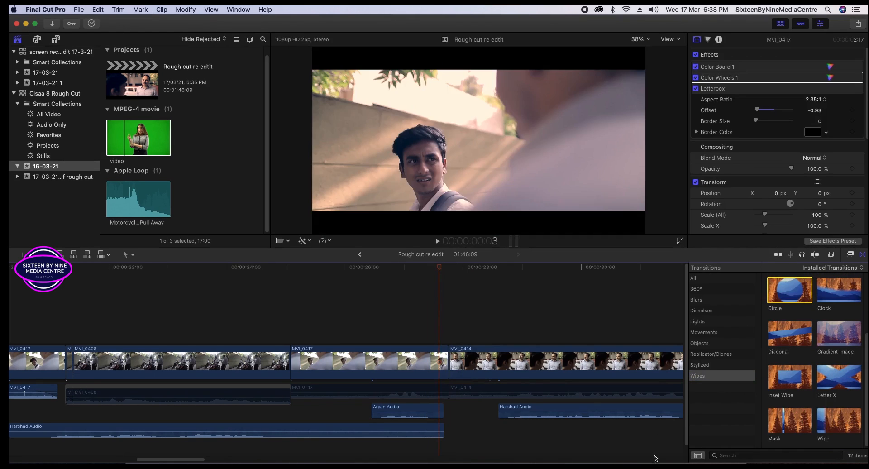
pyautogui.moveTo(838, 289); pyautogui.dragTo(443, 362)
pyautogui.moveTo(440, 268)
pyautogui.mouseDown()
pyautogui.moveTo(421, 271)
pyautogui.moveTo(471, 278)
pyautogui.moveTo(444, 283)
pyautogui.mouseUp()
pyautogui.press('Delete')
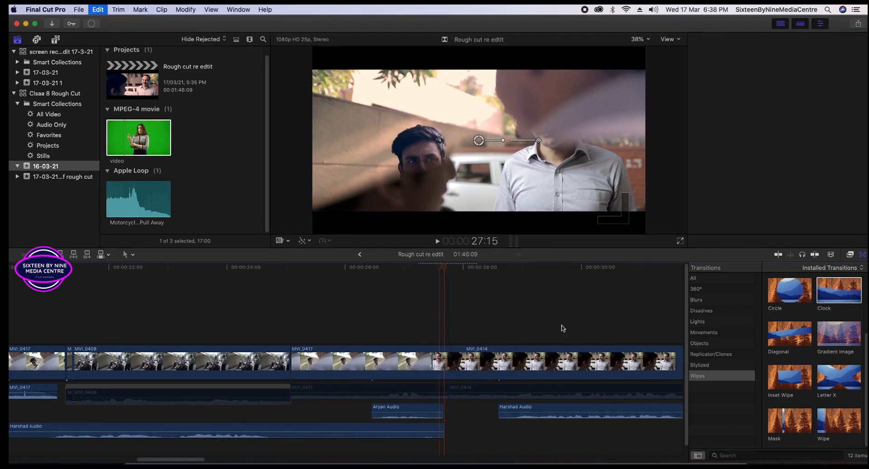
# Place a Diagonal wipe on the same cut, lengthen it to 19 frames, and play it.
pyautogui.moveTo(786, 342); pyautogui.dragTo(454, 359)
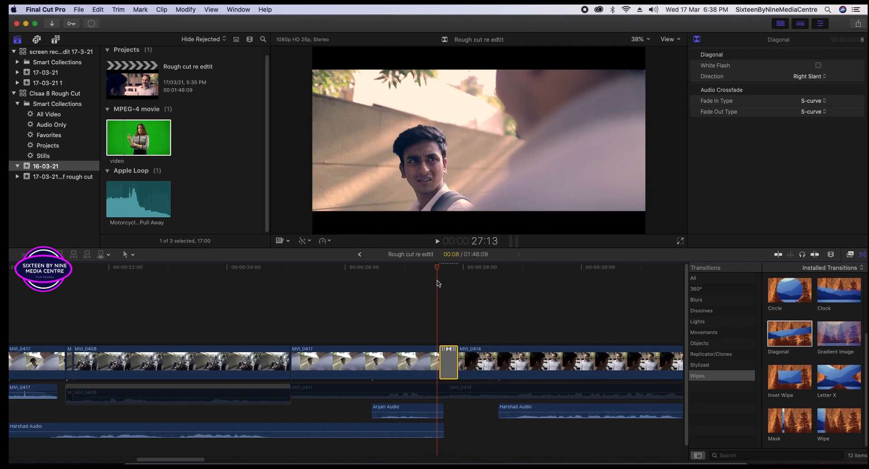
pyautogui.moveTo(440, 365); pyautogui.dragTo(426, 364)
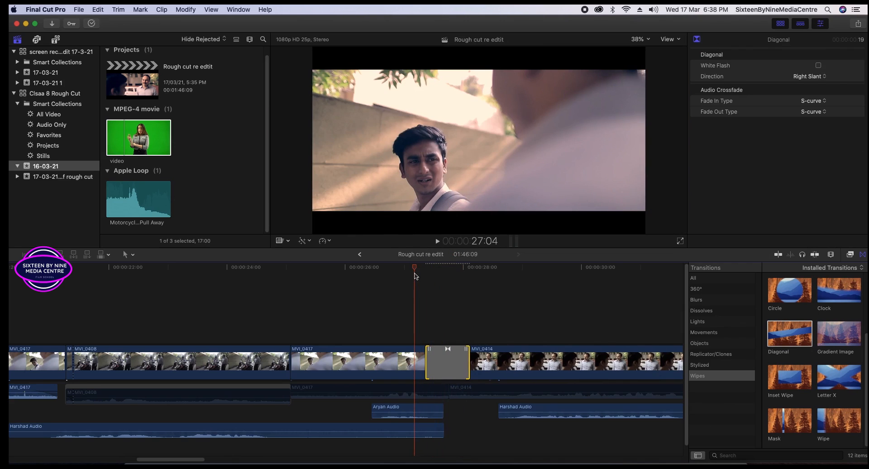
pyautogui.press('space')
pyautogui.press('space')
pyautogui.click(437, 360)
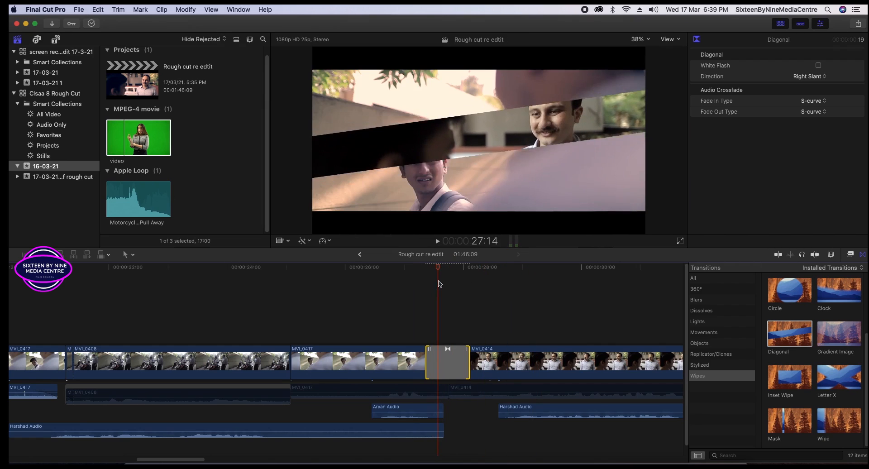
# Shorten the Diagonal wipe and turn on White Flash, keeping the Right Slant direction.
pyautogui.moveTo(428, 362); pyautogui.dragTo(440, 362)
pyautogui.click(818, 65)
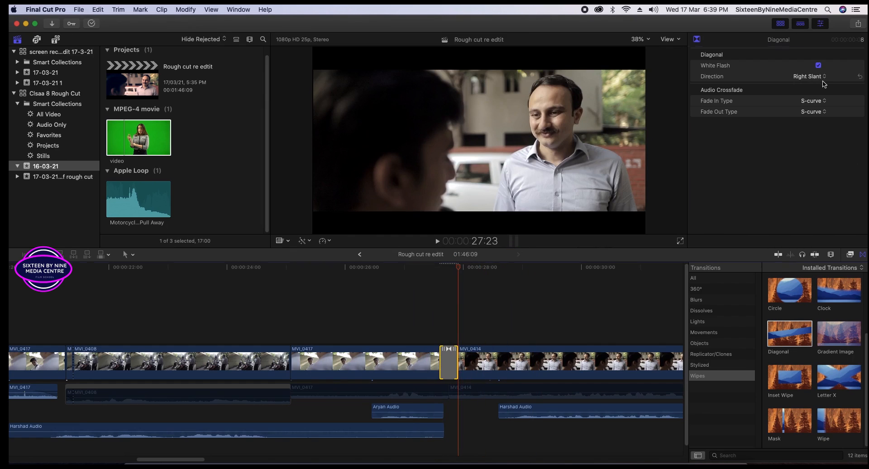
pyautogui.click(822, 78)
pyautogui.click(809, 76)
pyautogui.click(448, 275)
# Play the Diagonal wipe back a few times and trim it to 14 frames.
pyautogui.click(432, 272)
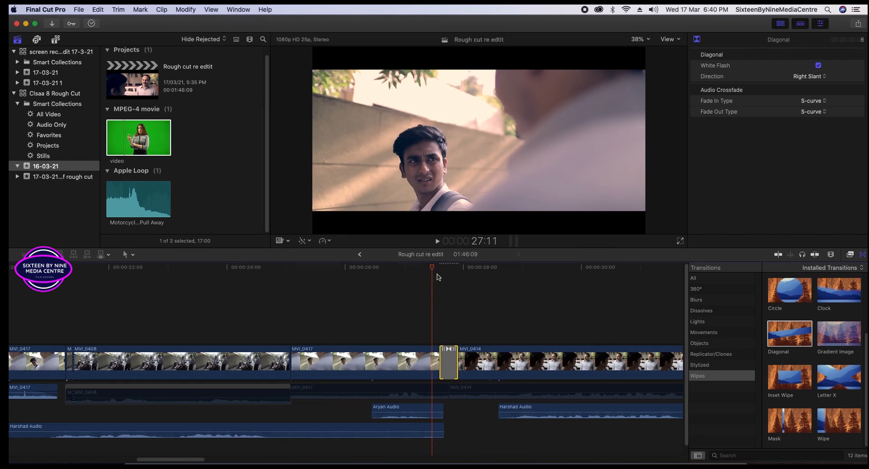
pyautogui.press('space')
pyautogui.click(426, 275)
pyautogui.press('space')
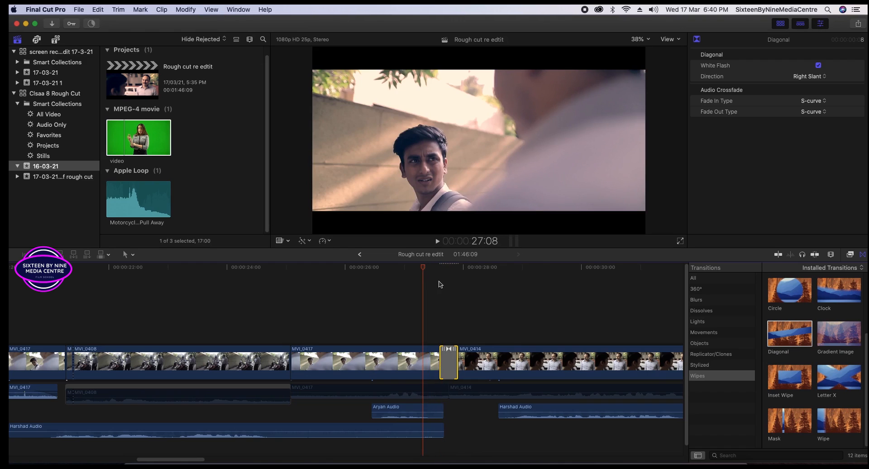
pyautogui.press('space')
pyautogui.press('space')
pyautogui.moveTo(493, 271); pyautogui.dragTo(439, 277)
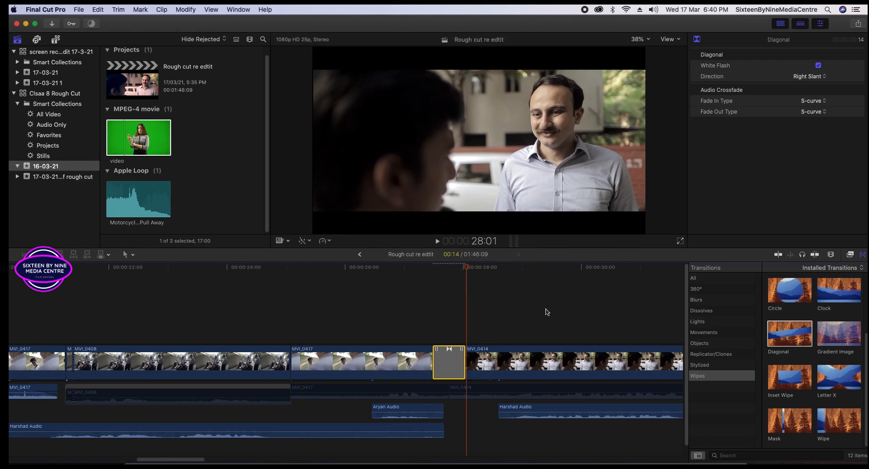
# Delete the Diagonal wipe, browse the video effects list, then return to Transitions.
pyautogui.press('Delete')
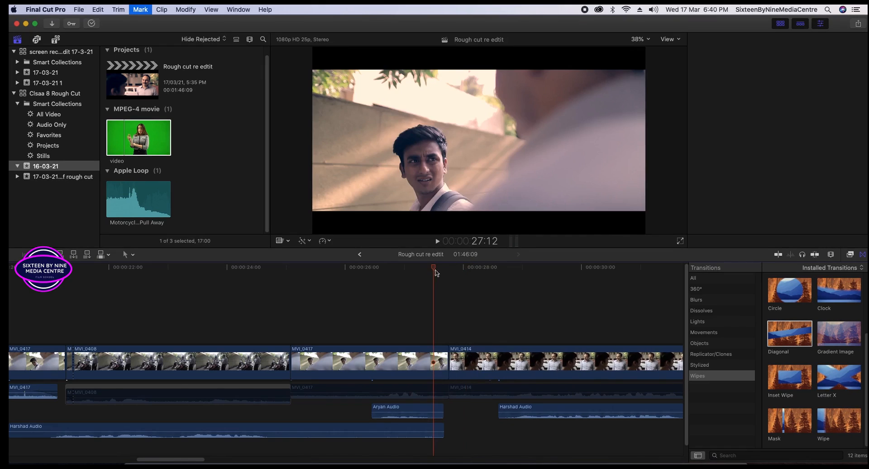
pyautogui.click(448, 274)
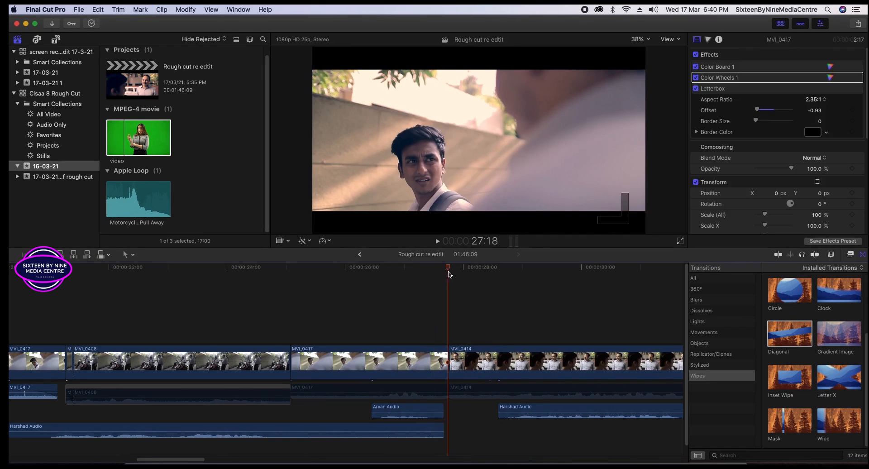
pyautogui.click(850, 254)
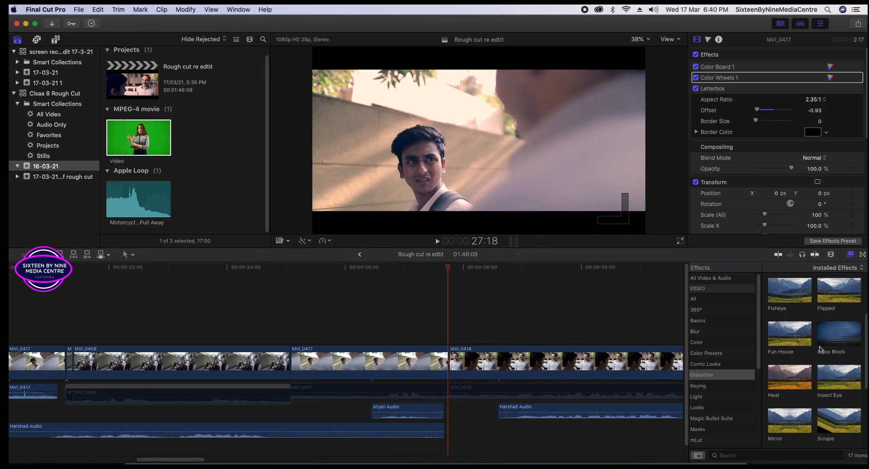
pyautogui.scroll(-5, 820, 348)
pyautogui.scroll(-5, 702, 357)
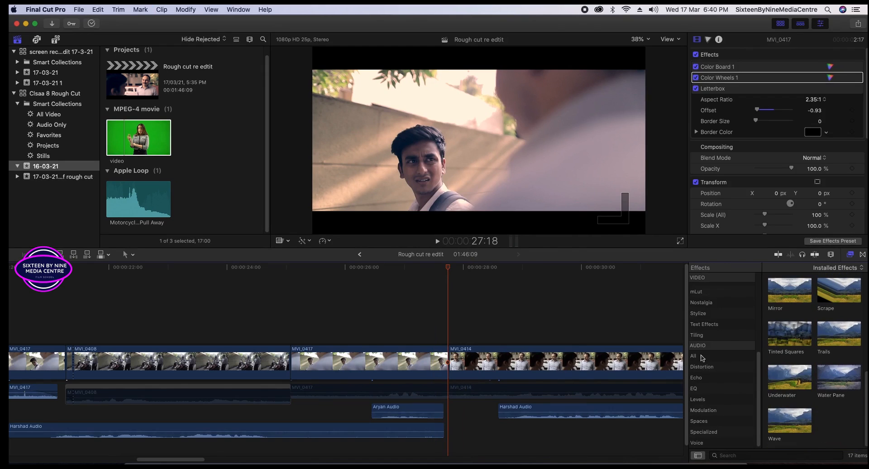
pyautogui.scroll(5, 718, 315)
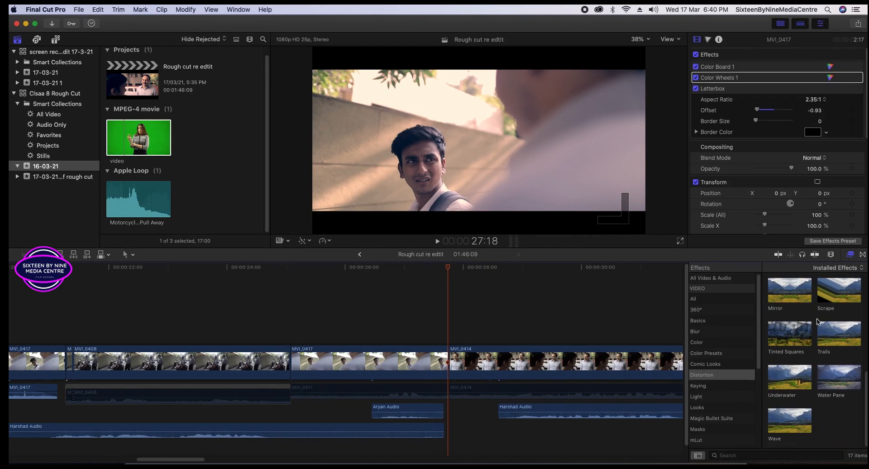
pyautogui.click(862, 255)
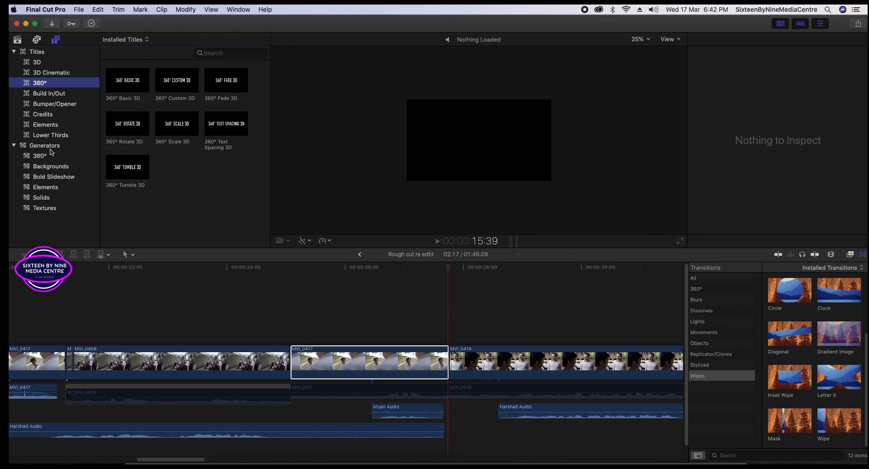
# Show the Generators list, open the Backgrounds category, and select the Clouds background.
pyautogui.click(51, 147)
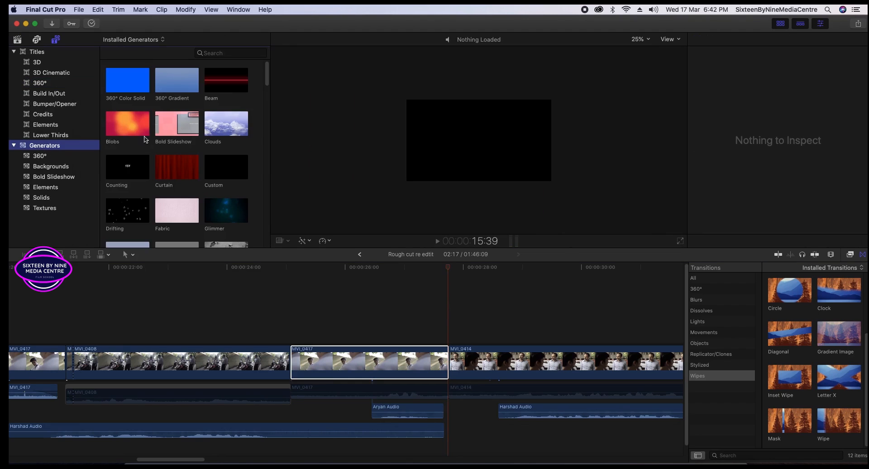
pyautogui.scroll(-5, 145, 139)
pyautogui.scroll(1, 235, 210)
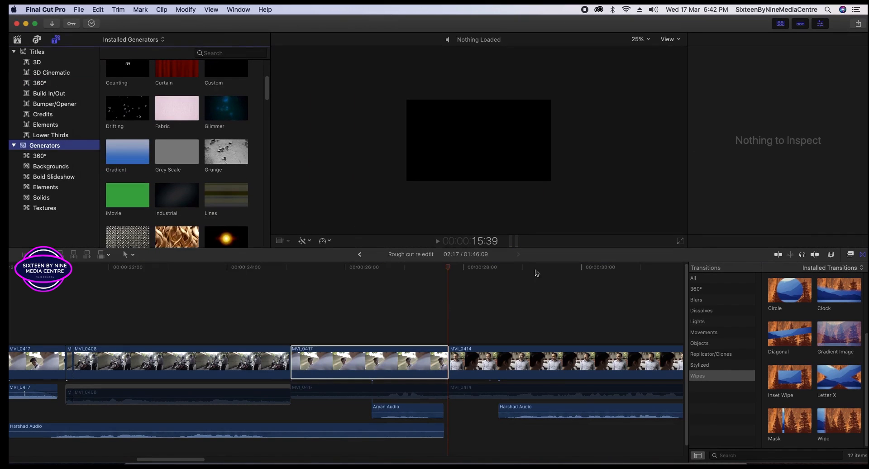
pyautogui.press('space')
pyautogui.click(44, 169)
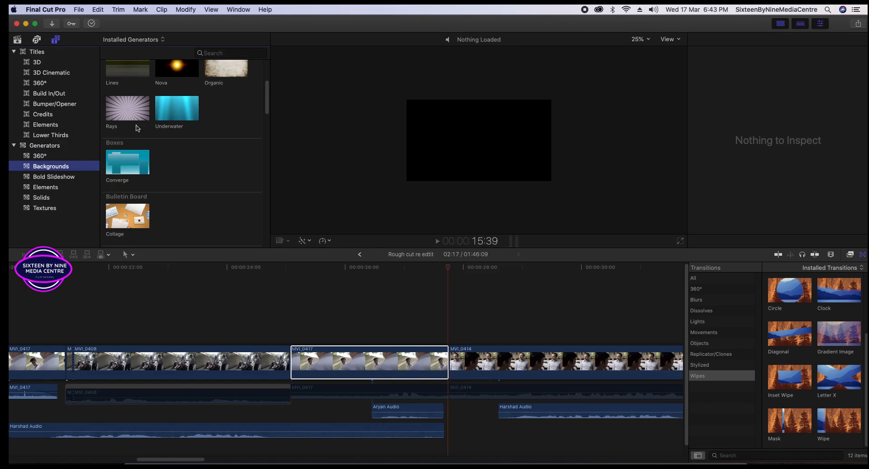
pyautogui.scroll(3, 140, 131)
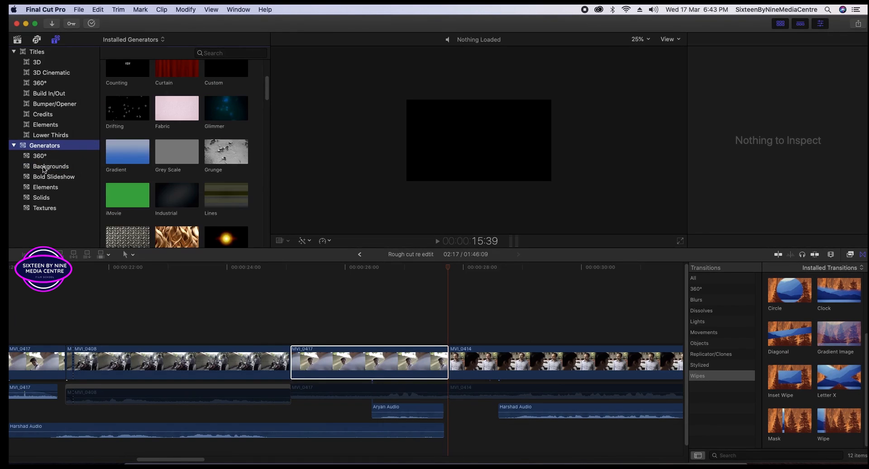
pyautogui.click(44, 167)
pyautogui.scroll(5, 152, 143)
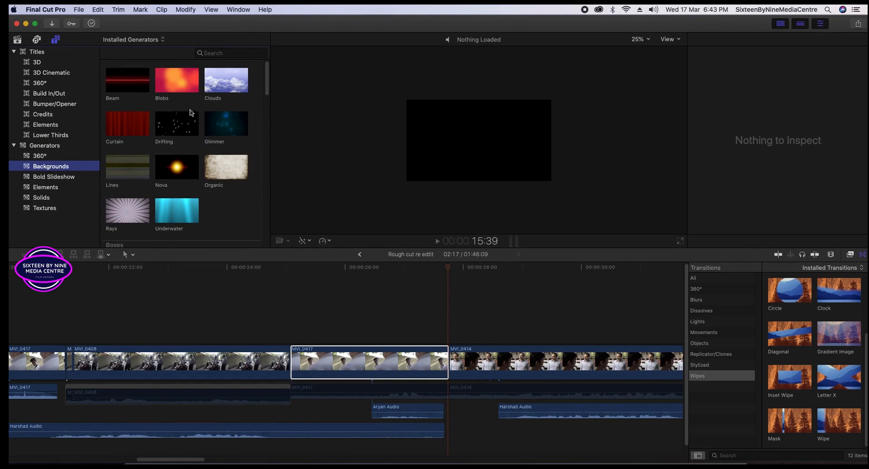
pyautogui.click(228, 82)
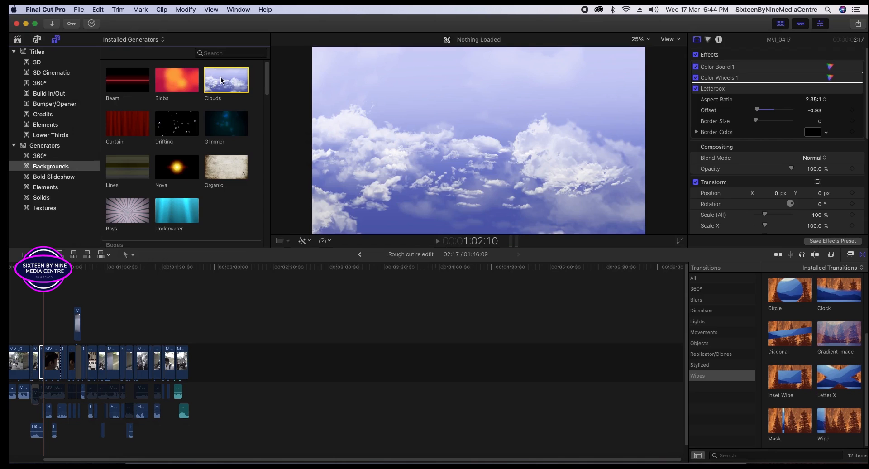
# Add the Clouds background to the storyline's end and trim its right edge shorter.
pyautogui.moveTo(222, 80); pyautogui.dragTo(200, 363)
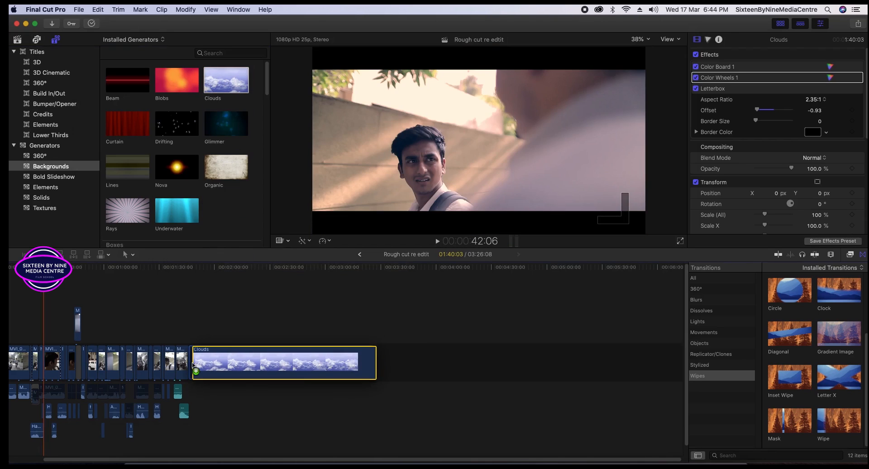
pyautogui.moveTo(374, 362); pyautogui.dragTo(247, 361)
pyautogui.moveTo(266, 362)
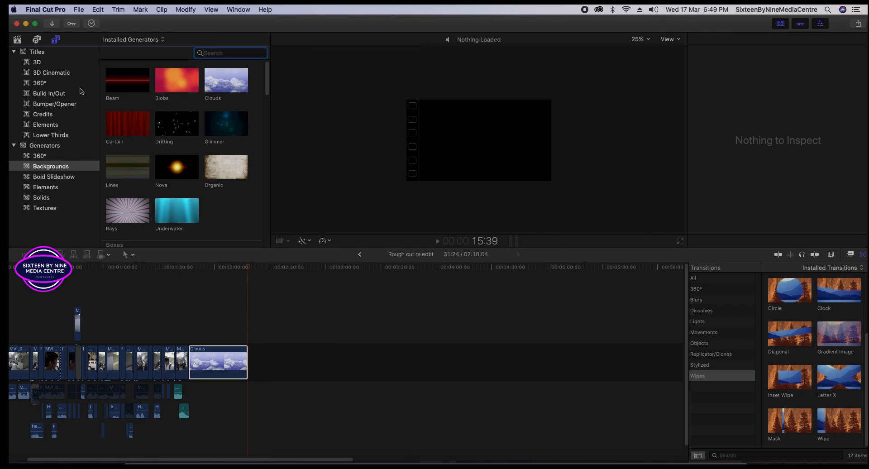
# Connect the green-screen 'video' clip above Clouds at the timeline's end, nudged slightly earlier.
pyautogui.click(17, 40)
pyautogui.click(128, 143)
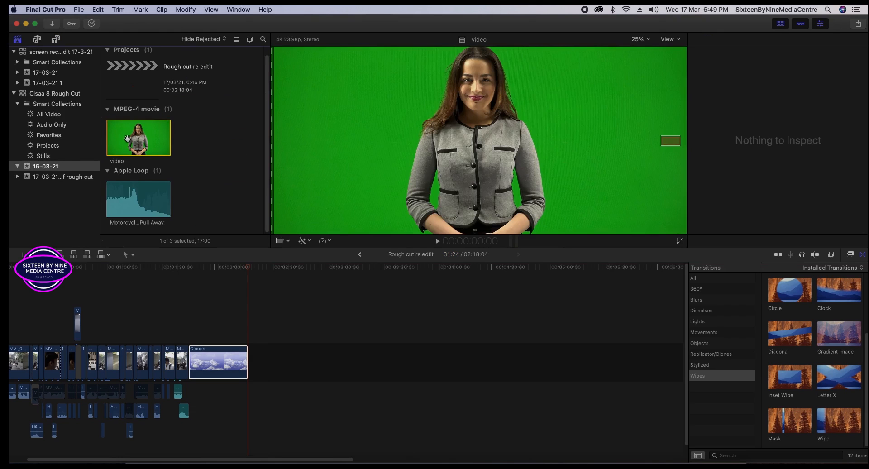
pyautogui.moveTo(129, 143); pyautogui.dragTo(220, 357)
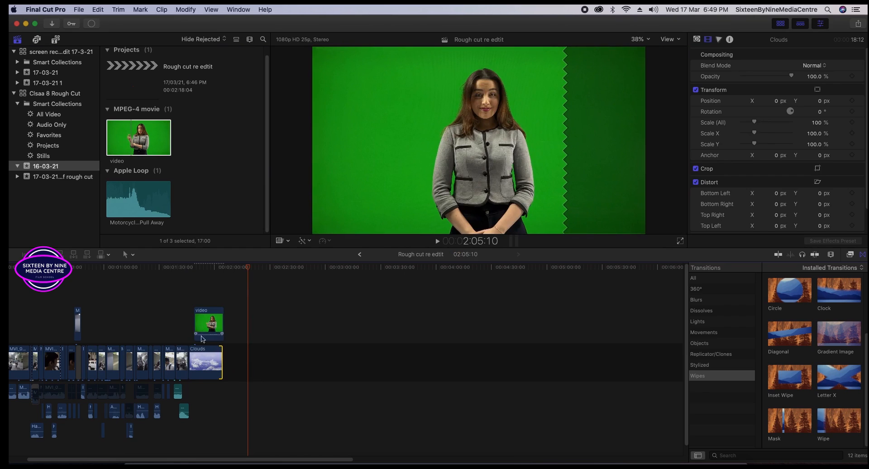
pyautogui.moveTo(203, 327); pyautogui.dragTo(199, 327)
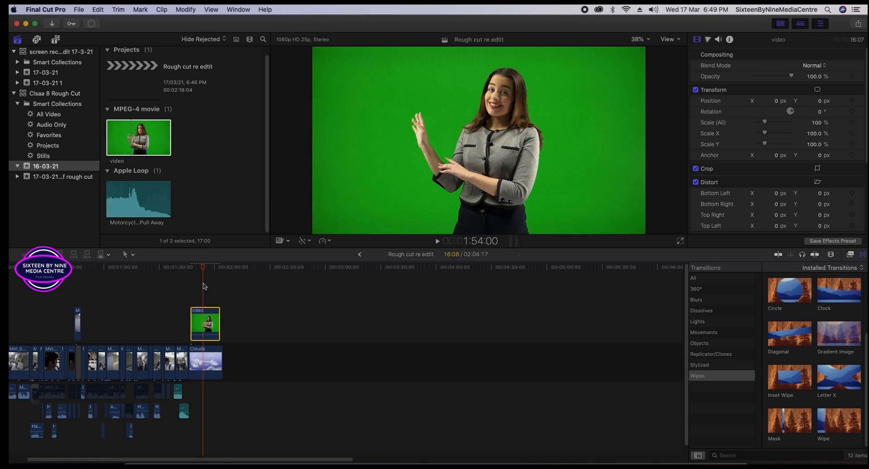
pyautogui.press('super+equal')
pyautogui.press('super+equal')
pyautogui.press('super+equal')
pyautogui.moveTo(149, 320); pyautogui.dragTo(137, 320)
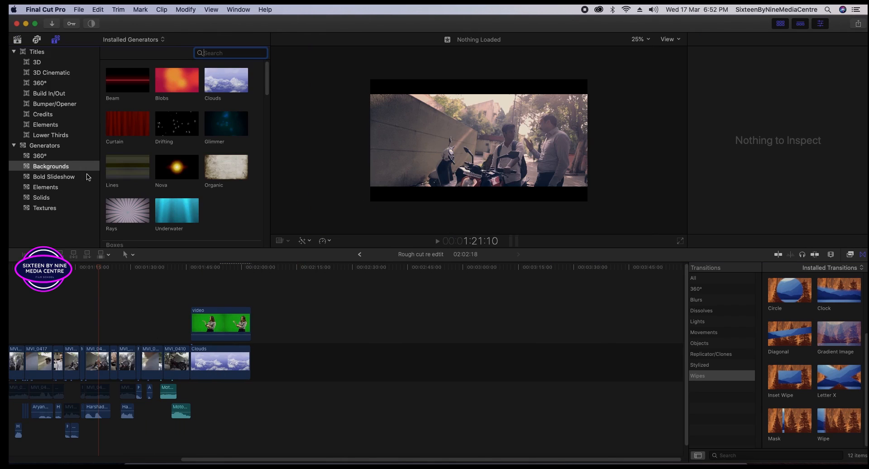
# Place a Whites solid from Generators > Solids above the MVI_0408 shot.
pyautogui.click(42, 198)
pyautogui.click(222, 128)
pyautogui.moveTo(228, 125); pyautogui.dragTo(86, 329)
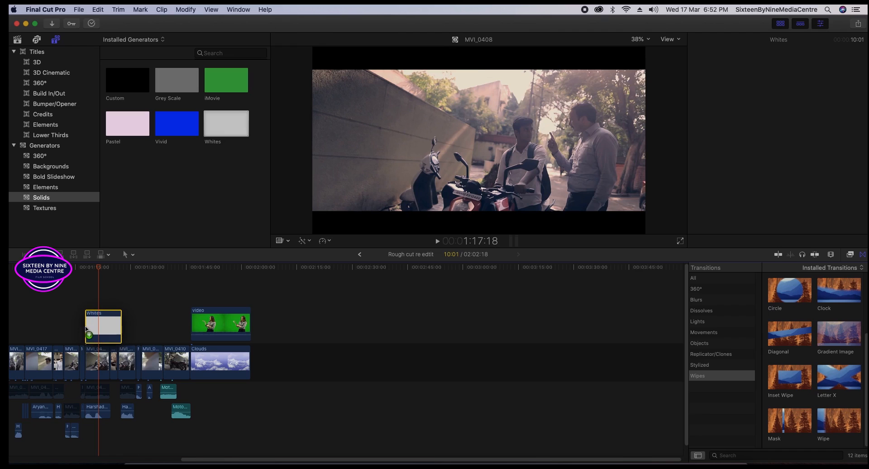
pyautogui.click(107, 316)
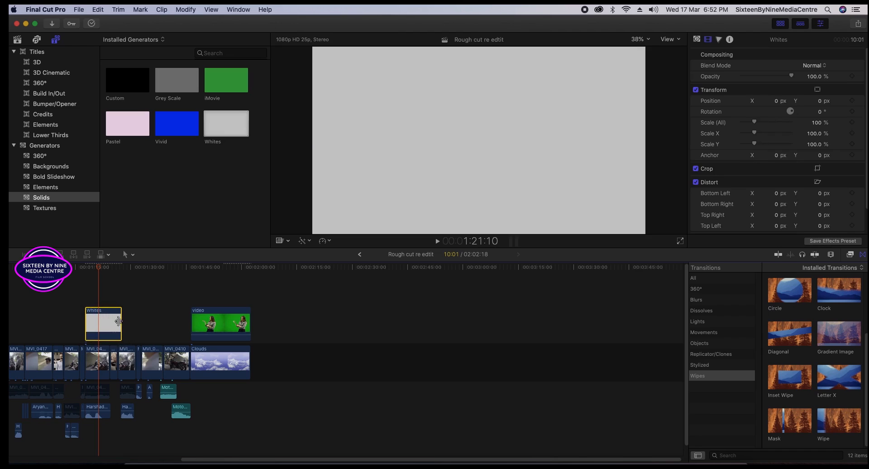
# Crop the white solid down to a small rectangle and reshape its corners.
pyautogui.click(287, 241)
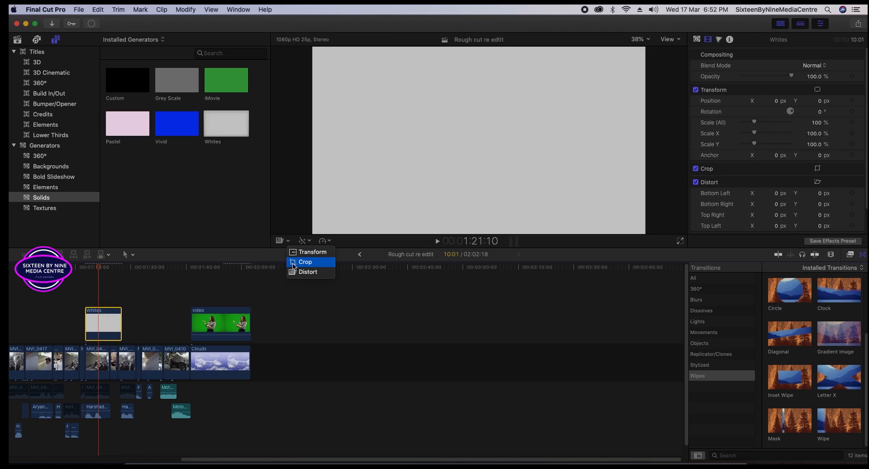
pyautogui.click(293, 265)
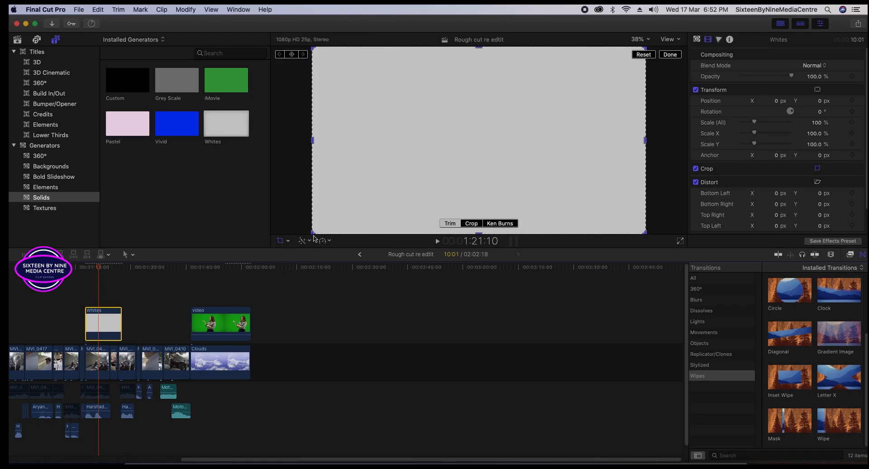
pyautogui.moveTo(313, 232); pyautogui.dragTo(461, 154)
pyautogui.moveTo(567, 95); pyautogui.dragTo(493, 126)
pyautogui.moveTo(350, 179); pyautogui.dragTo(373, 183)
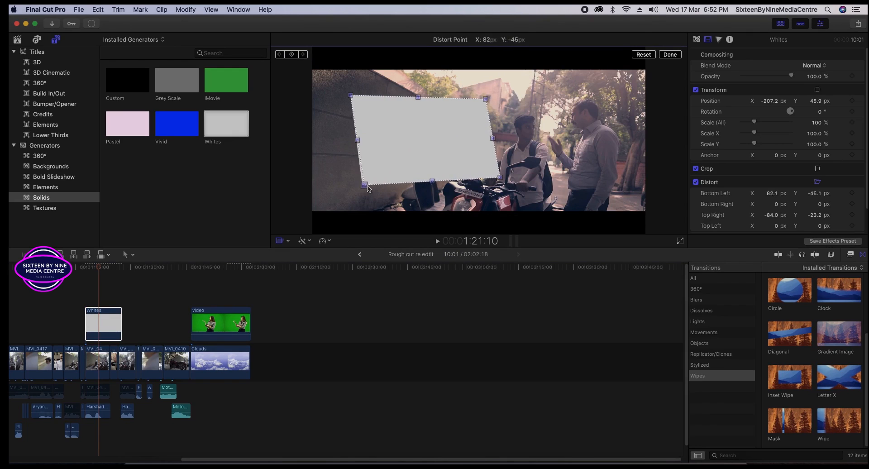
pyautogui.moveTo(484, 102); pyautogui.dragTo(476, 120)
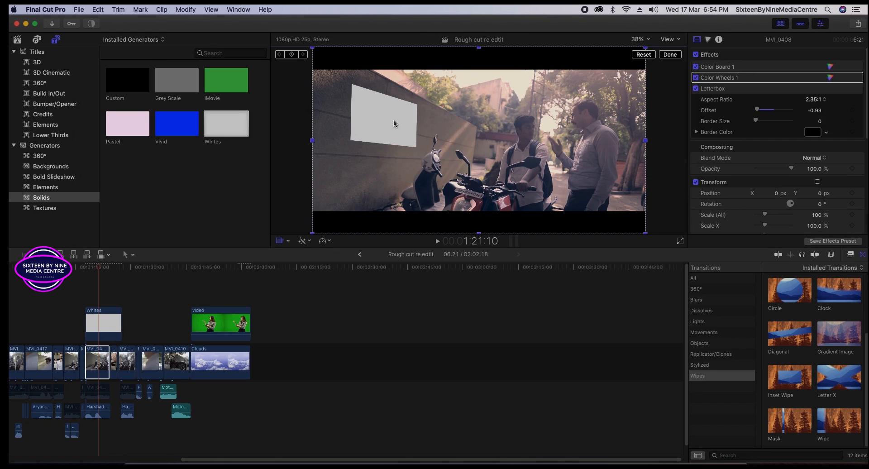
# Move the white board down-left onto the wall and angle its corners to match it.
pyautogui.moveTo(390, 124); pyautogui.dragTo(386, 155)
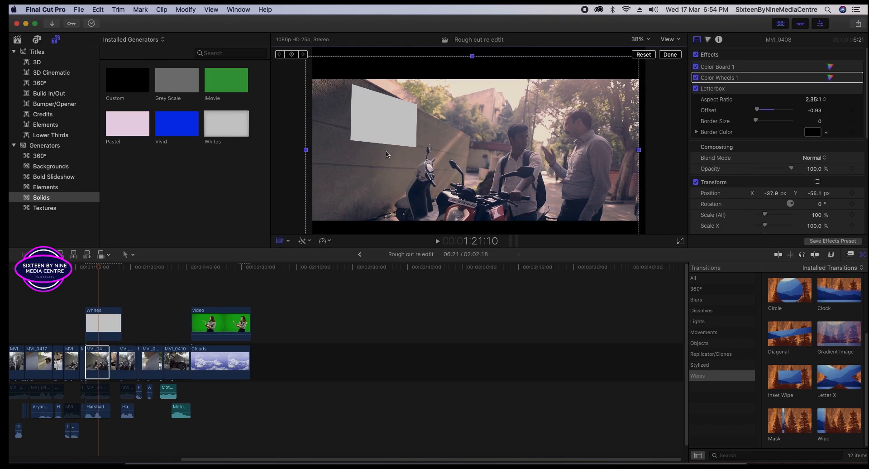
pyautogui.press('super+z')
pyautogui.click(112, 324)
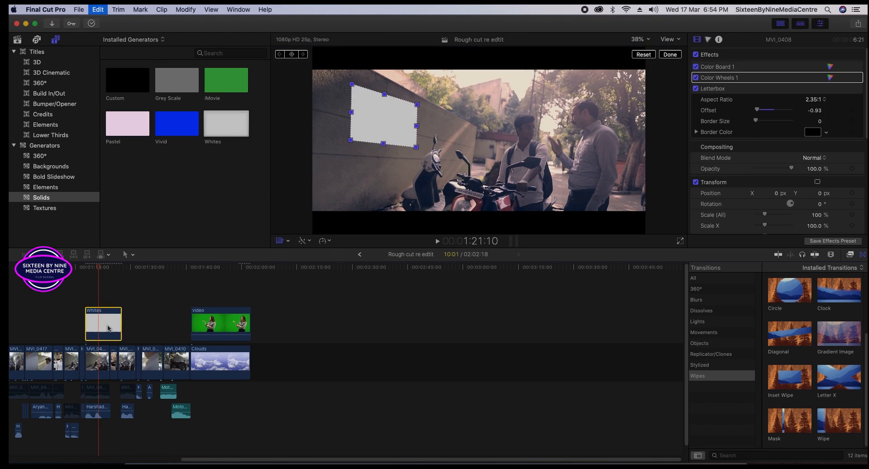
pyautogui.moveTo(388, 132); pyautogui.dragTo(369, 154)
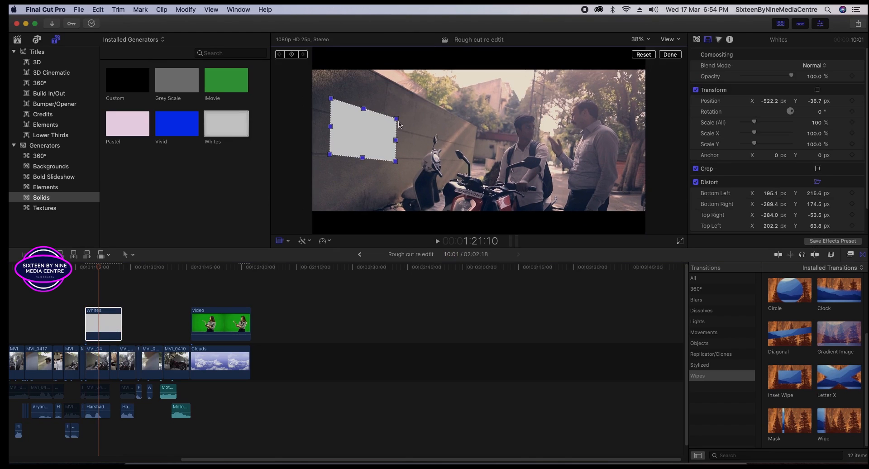
pyautogui.moveTo(333, 107); pyautogui.dragTo(338, 118)
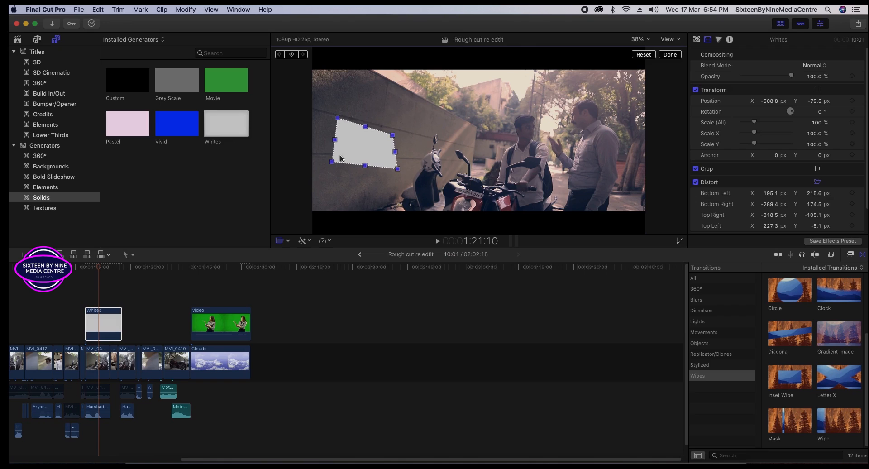
pyautogui.moveTo(332, 161); pyautogui.dragTo(343, 156)
pyautogui.moveTo(398, 169); pyautogui.dragTo(338, 156)
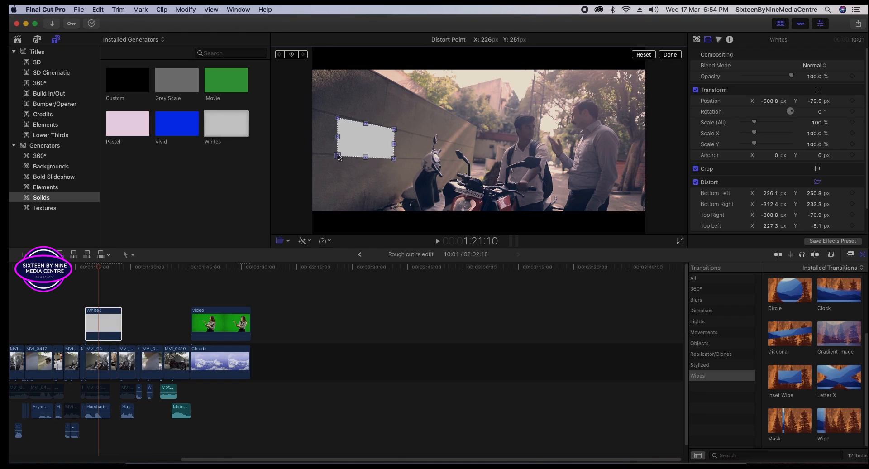
pyautogui.click(410, 140)
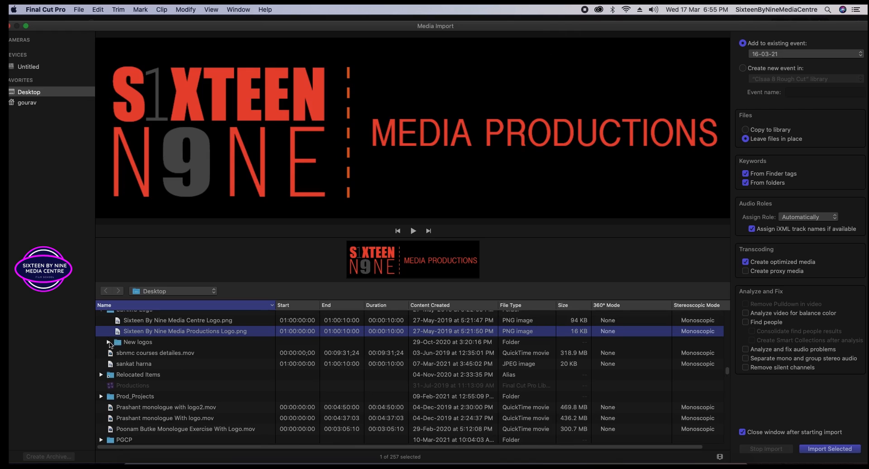
# Import Centre_logo.png from the New logos folder and select it in the browser.
pyautogui.click(110, 342)
pyautogui.click(146, 356)
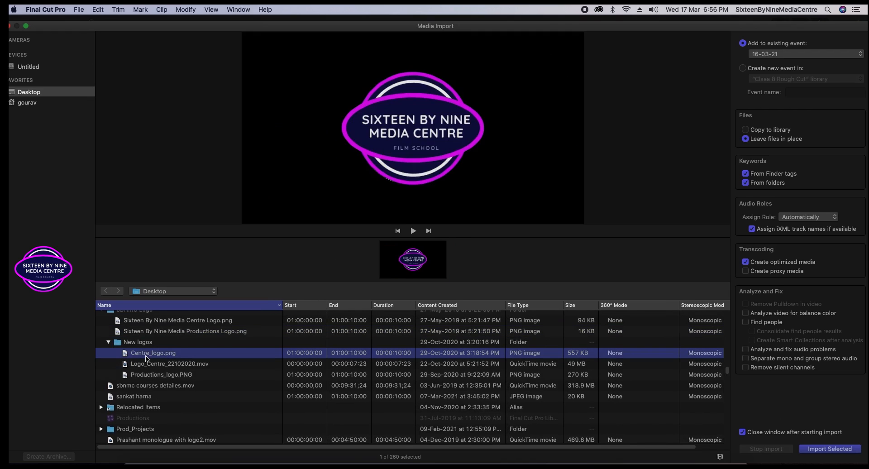
pyautogui.click(817, 449)
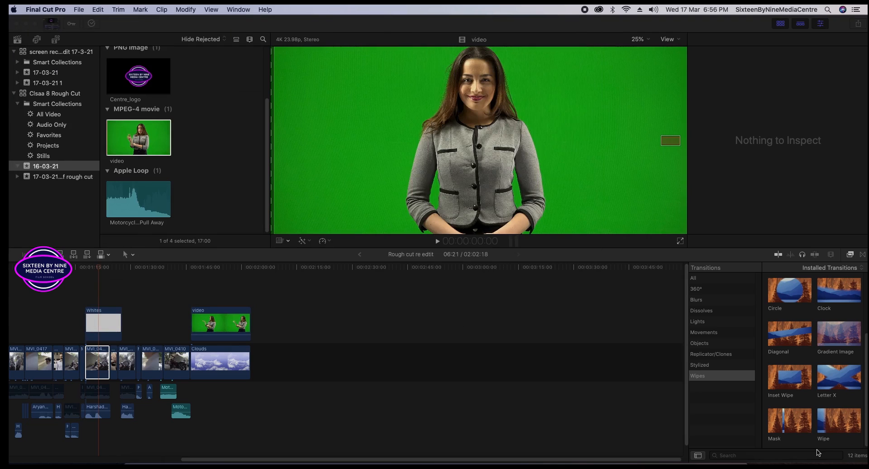
pyautogui.click(142, 74)
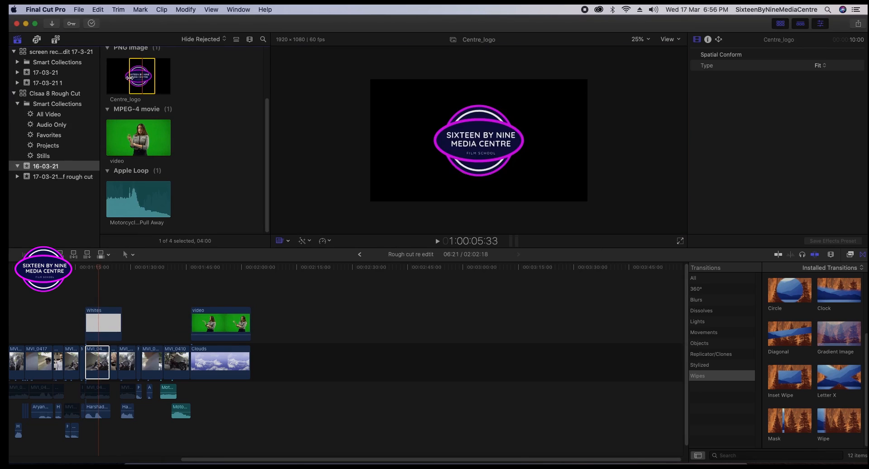
# Connect Centre_logo above the Whites clip and scale it to 24%.
pyautogui.moveTo(129, 77); pyautogui.dragTo(111, 290)
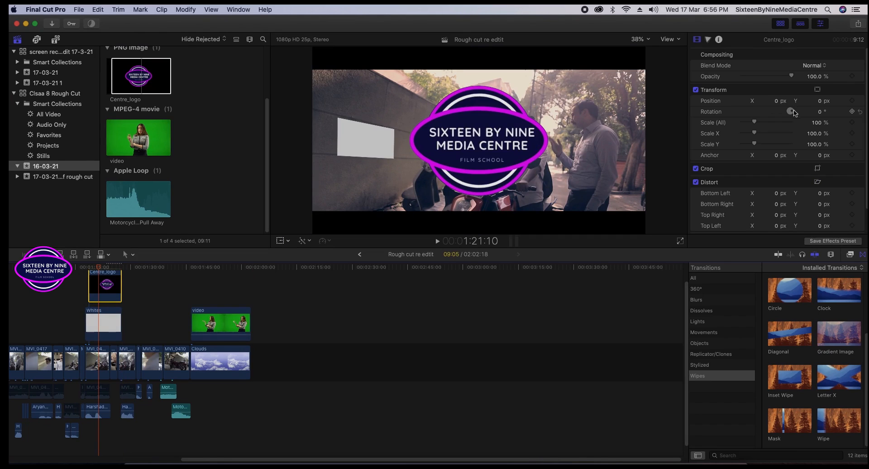
pyautogui.click(817, 122)
pyautogui.write('29')
pyautogui.press('Return')
pyautogui.moveTo(817, 123); pyautogui.dragTo(817, 125)
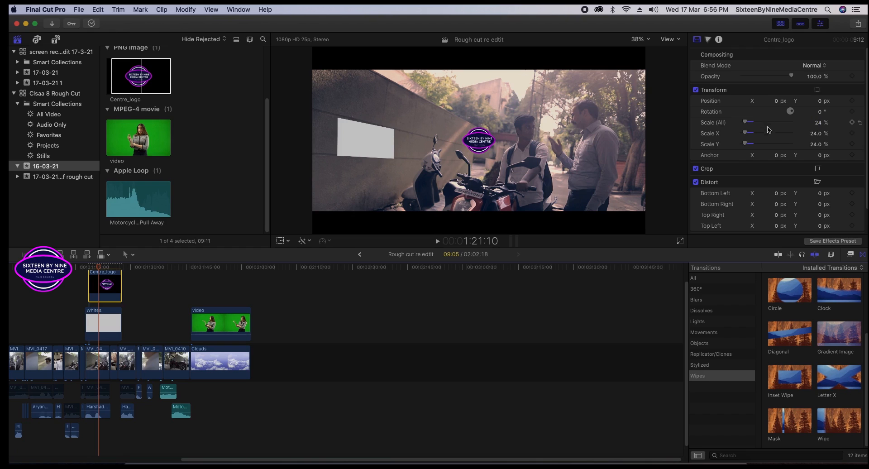
# Set the logo's Position X to -652 so it sits on the white board.
pyautogui.click(771, 100)
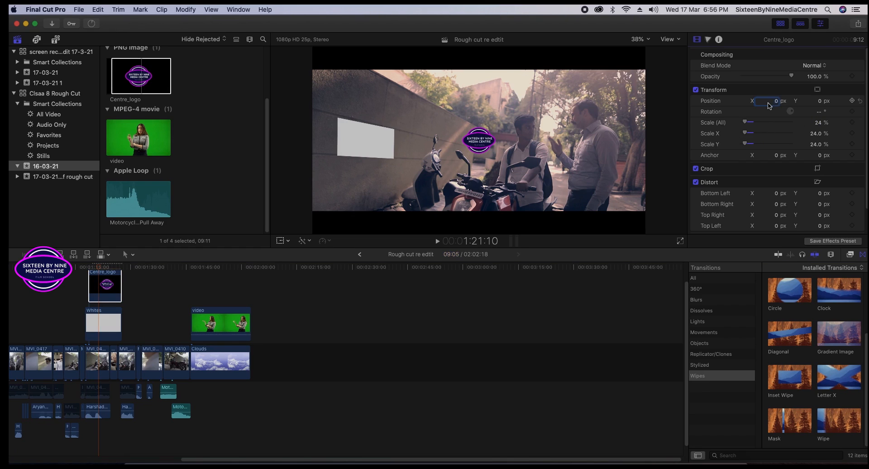
pyautogui.hotkey('shift', 'Tab')
pyautogui.moveTo(777, 101)
pyautogui.mouseDown()
pyautogui.moveTo(729, 101)
pyautogui.moveTo(778, 101)
pyautogui.mouseUp()
# Distort the logo to fit the angled board and extend the clip's end later.
pyautogui.click(281, 241)
pyautogui.click(288, 241)
pyautogui.click(298, 272)
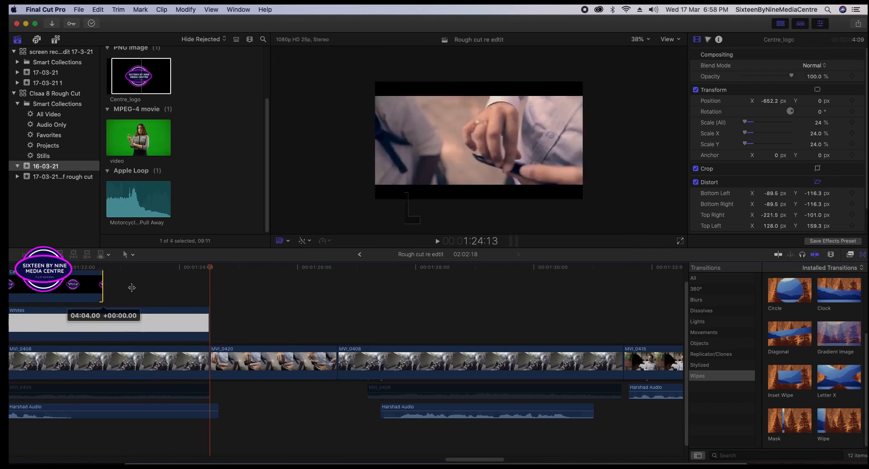
pyautogui.moveTo(101, 293); pyautogui.dragTo(206, 293)
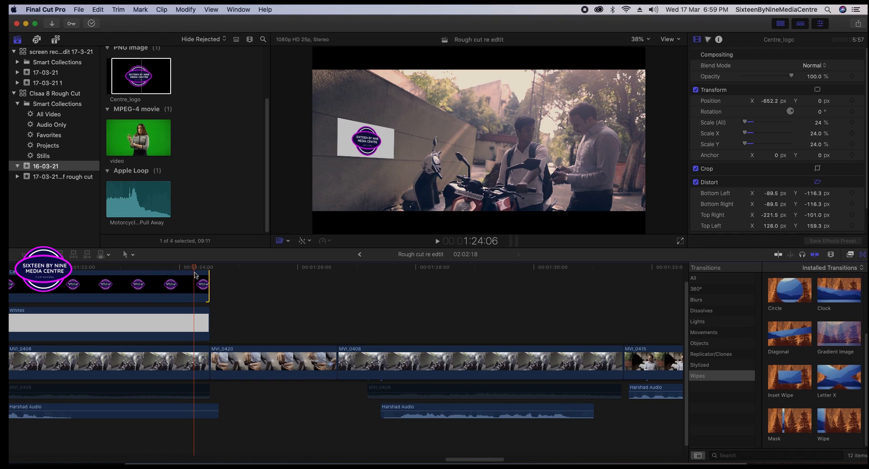
# Zoom the timeline out and disable the Clouds clip with V.
pyautogui.press('super+minus')
pyautogui.press('super+minus')
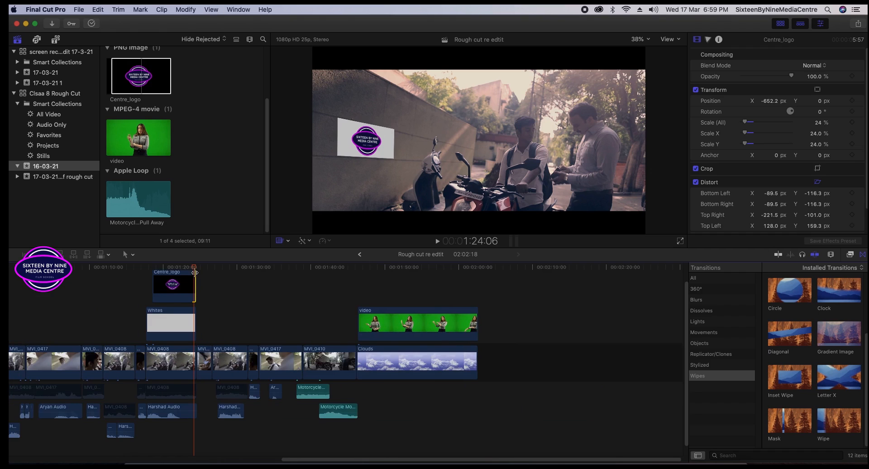
pyautogui.moveTo(193, 267); pyautogui.dragTo(184, 268)
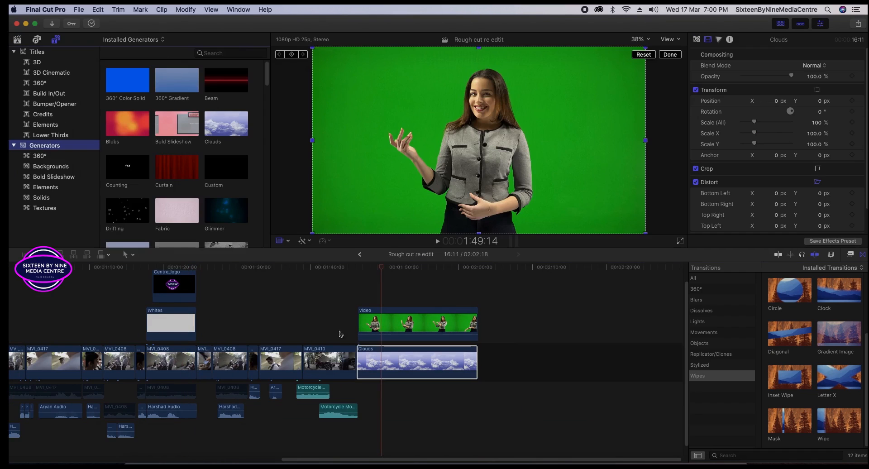
pyautogui.click(401, 357)
pyautogui.click(411, 326)
pyautogui.click(424, 370)
pyautogui.press('v')
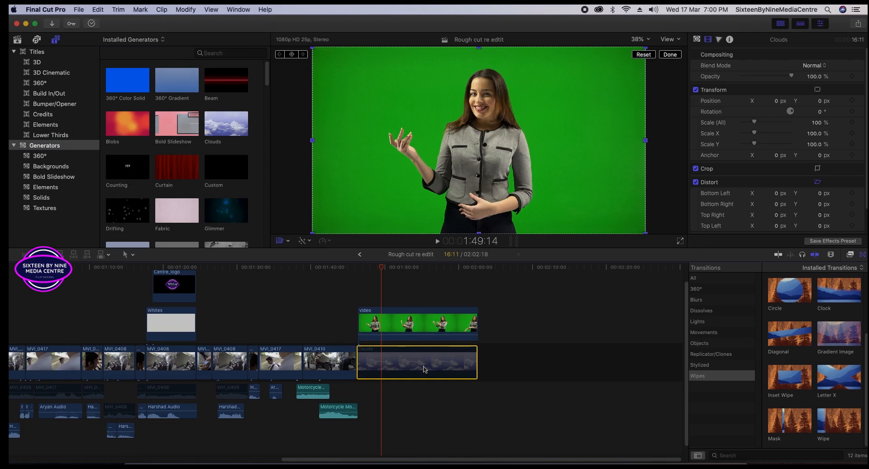
# Return the video clip above Clouds, toggle Clouds again, and toggle the Transitions browser.
pyautogui.moveTo(443, 322); pyautogui.dragTo(555, 322)
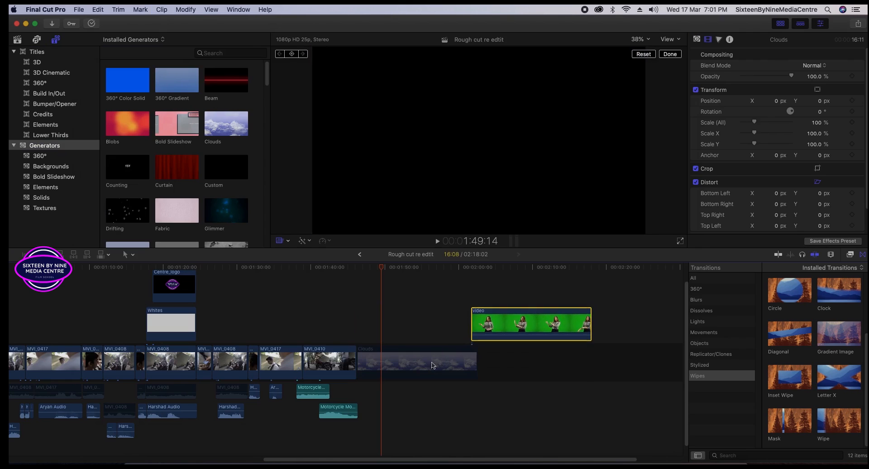
pyautogui.moveTo(462, 325); pyautogui.dragTo(395, 328)
pyautogui.click(417, 372)
pyautogui.press('v')
pyautogui.press('v')
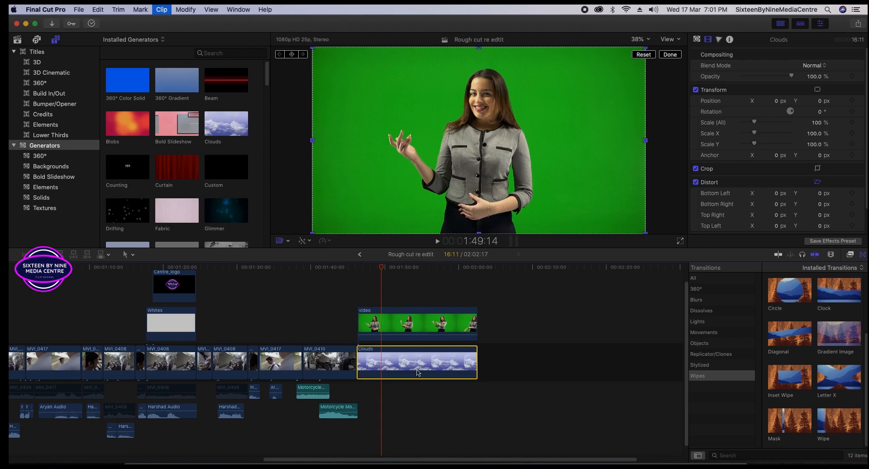
pyautogui.click(414, 326)
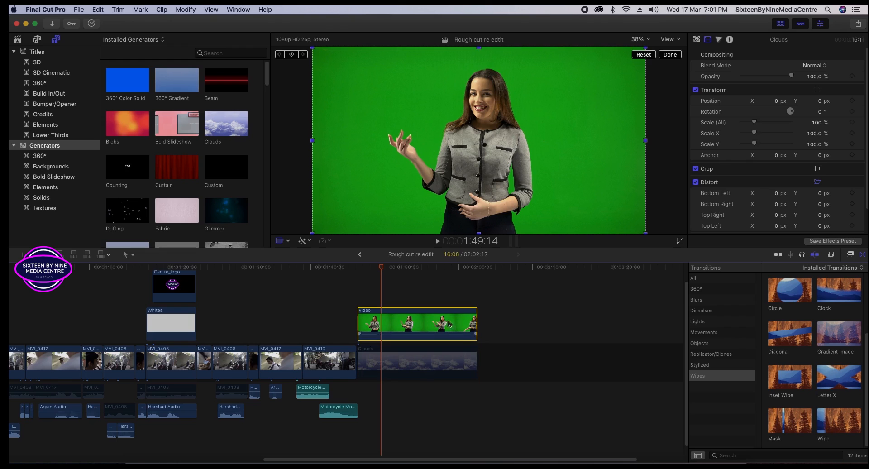
pyautogui.click(862, 256)
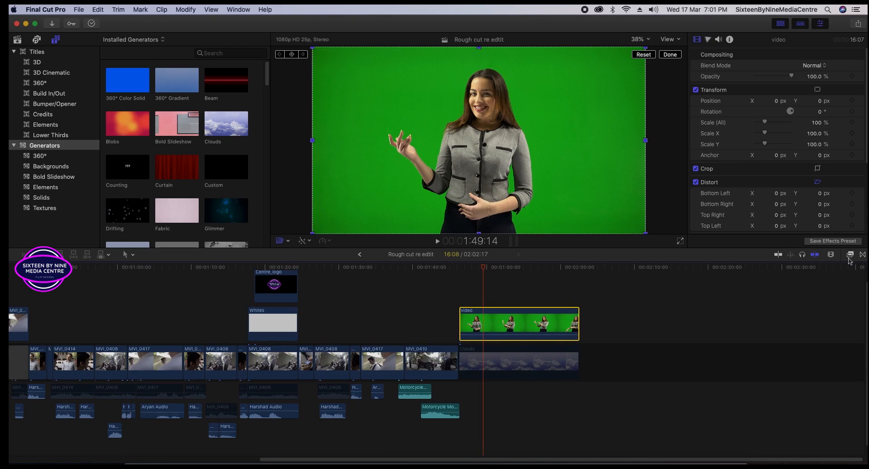
pyautogui.click(862, 257)
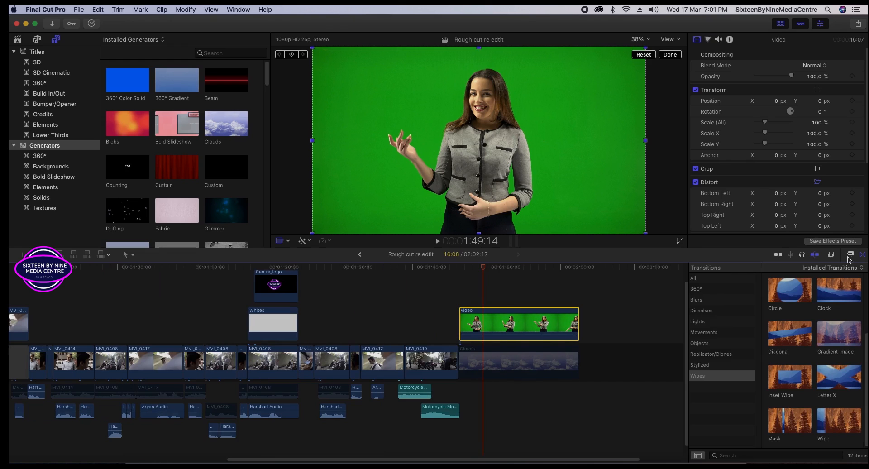
# Apply the Keyer effect from Effects > Keying to the green-screen video clip.
pyautogui.click(850, 254)
pyautogui.click(698, 386)
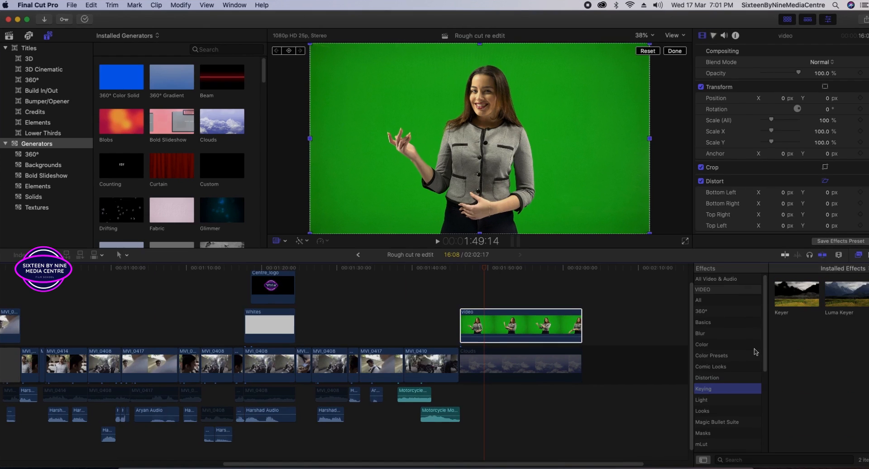
pyautogui.click(797, 307)
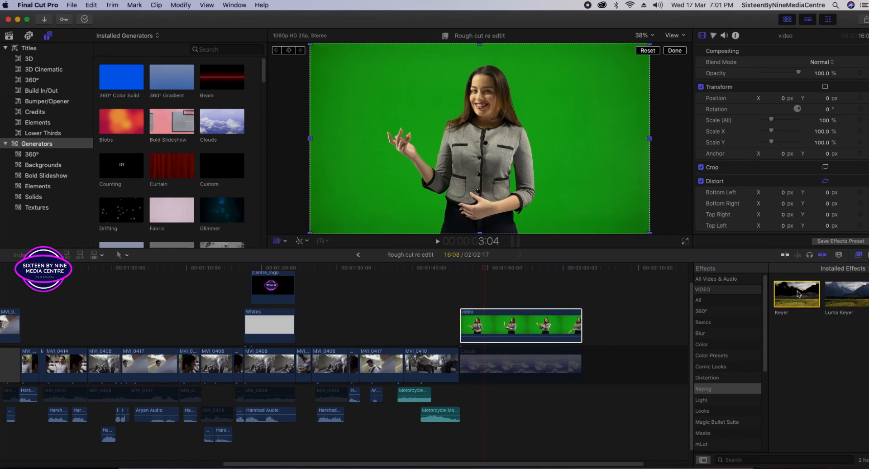
pyautogui.moveTo(654, 317); pyautogui.dragTo(523, 327)
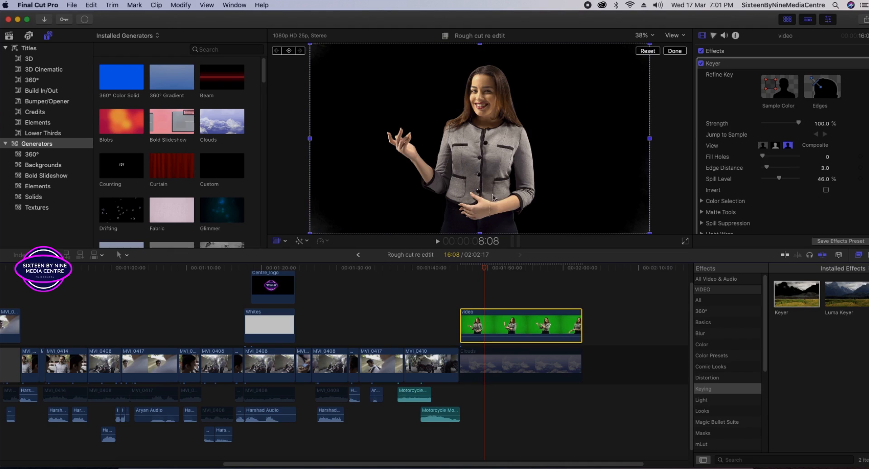
# Reapply Keyer to the presenter clip, review it over Clouds, and bring up Background Tasks.
pyautogui.click(471, 269)
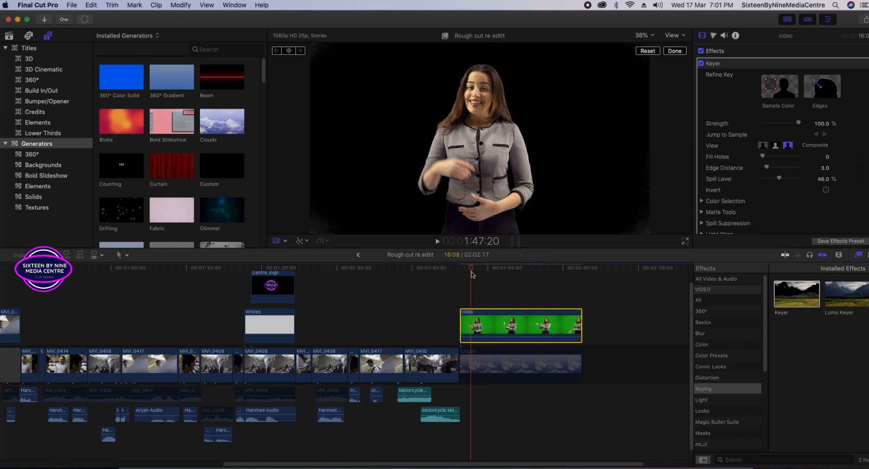
pyautogui.press('space')
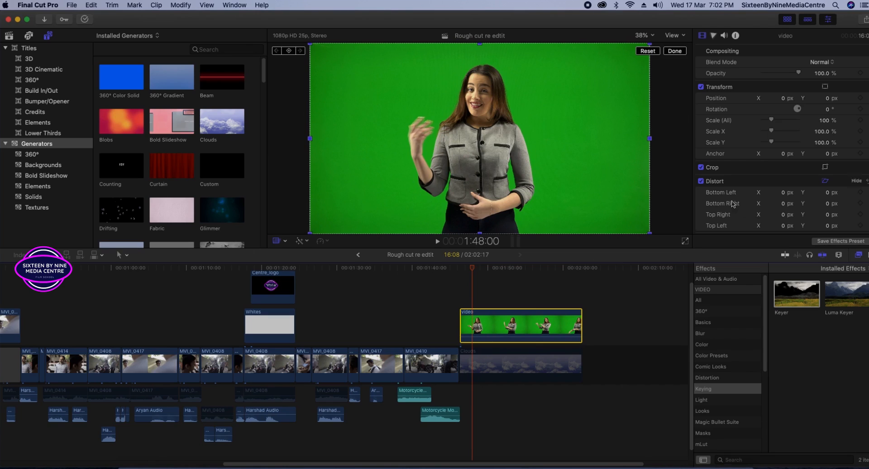
pyautogui.moveTo(790, 298); pyautogui.dragTo(510, 334)
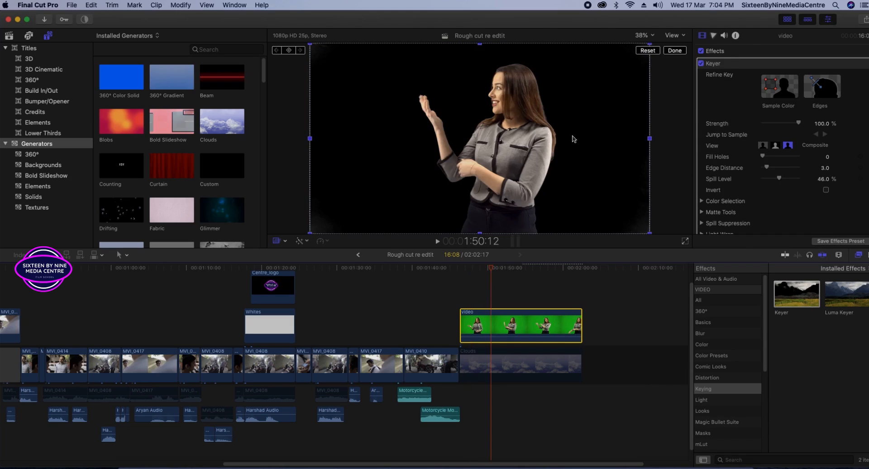
pyautogui.click(560, 371)
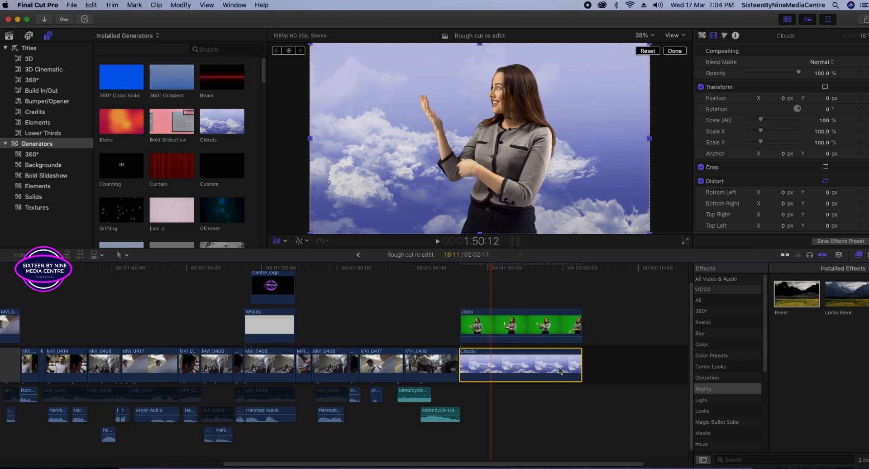
pyautogui.moveTo(493, 270)
pyautogui.mouseDown()
pyautogui.moveTo(468, 271)
pyautogui.moveTo(489, 271)
pyautogui.mouseUp()
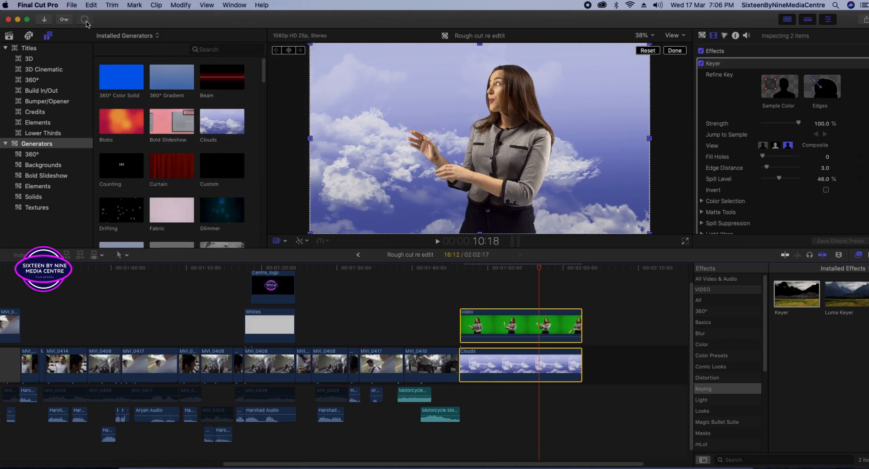
pyautogui.click(85, 19)
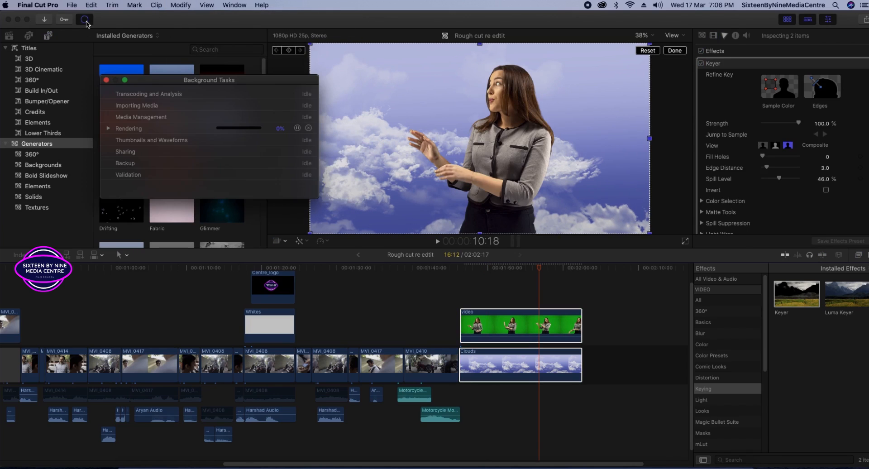
# Render the whole project via Modify > Render All, then close Background Tasks.
pyautogui.click(510, 336)
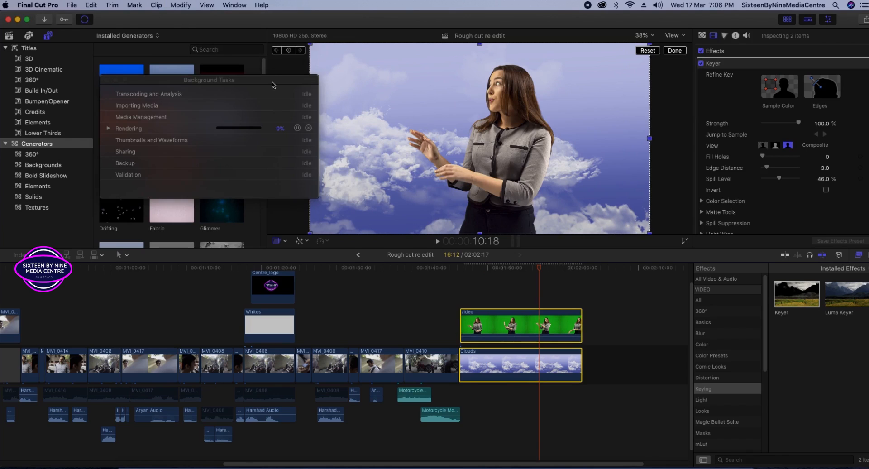
pyautogui.click(183, 5)
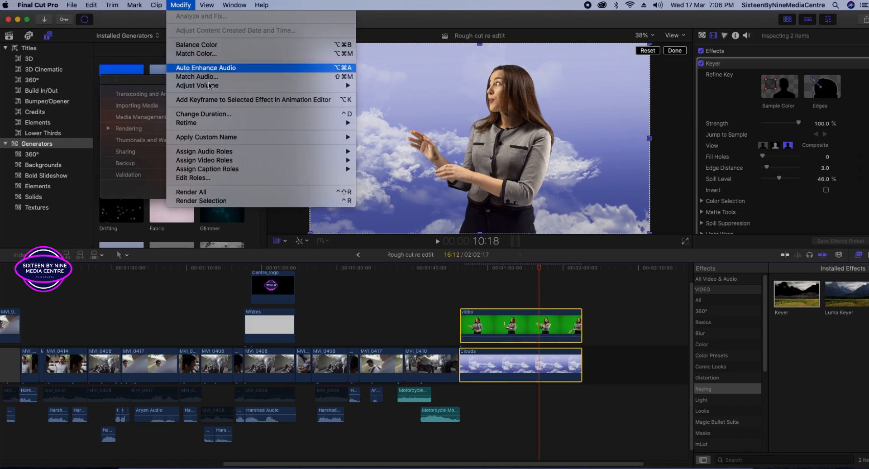
pyautogui.click(243, 194)
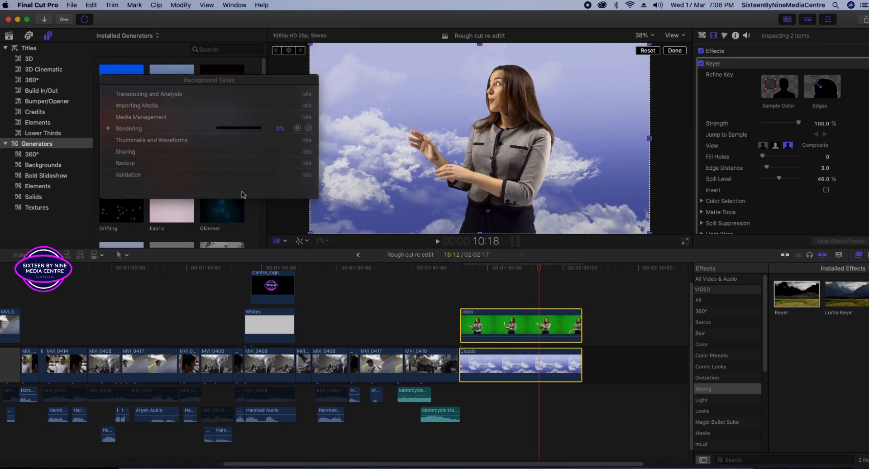
pyautogui.click(587, 294)
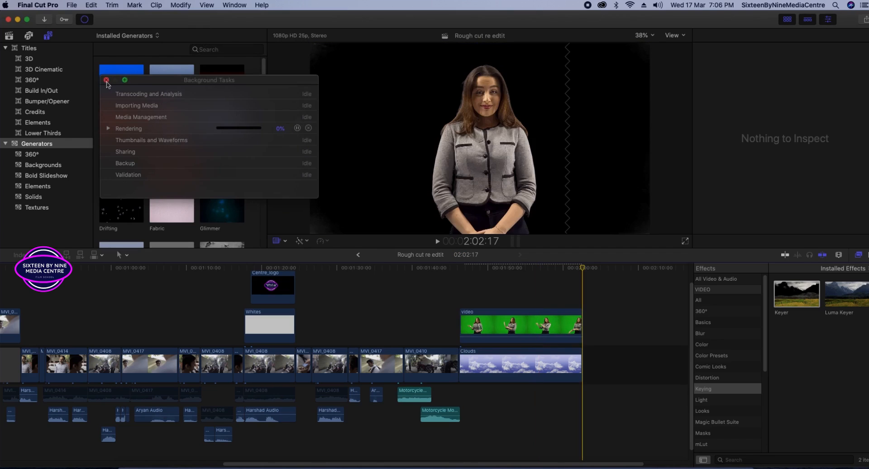
pyautogui.click(107, 80)
pyautogui.moveTo(583, 268); pyautogui.dragTo(576, 270)
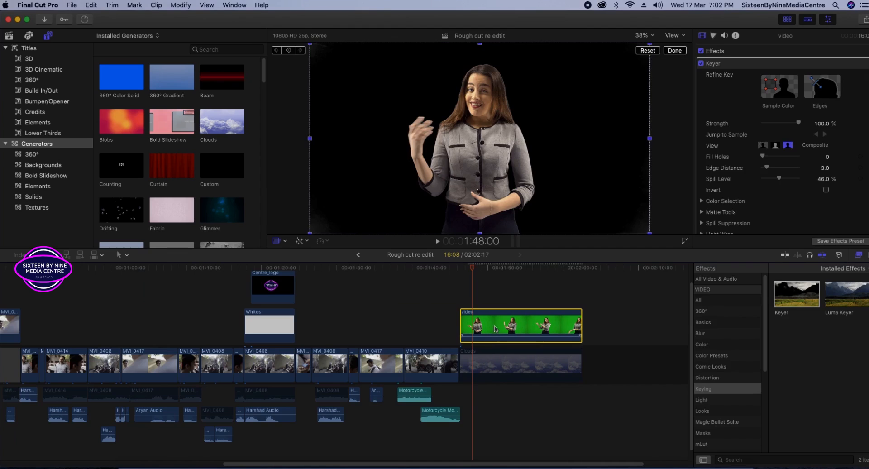
# Undo and reapply the Keyer effect onto the green 'video' clip until the presenter is keyed.
pyautogui.press('super+z')
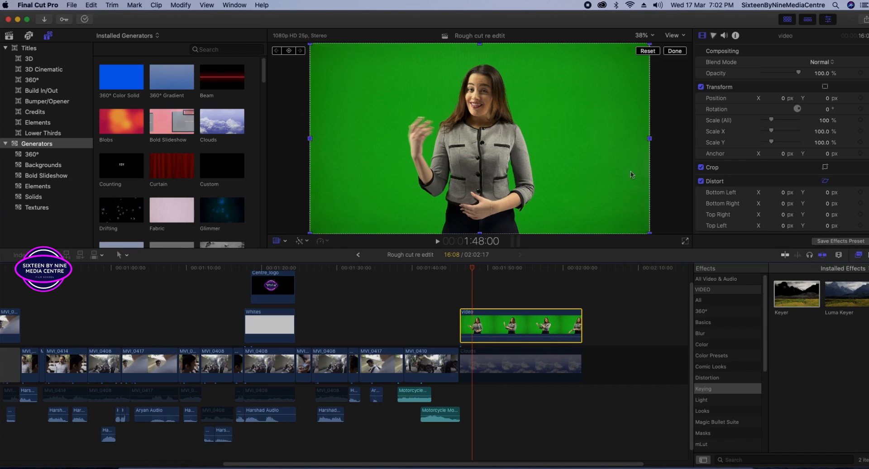
pyautogui.click(790, 300)
pyautogui.moveTo(791, 302); pyautogui.dragTo(509, 334)
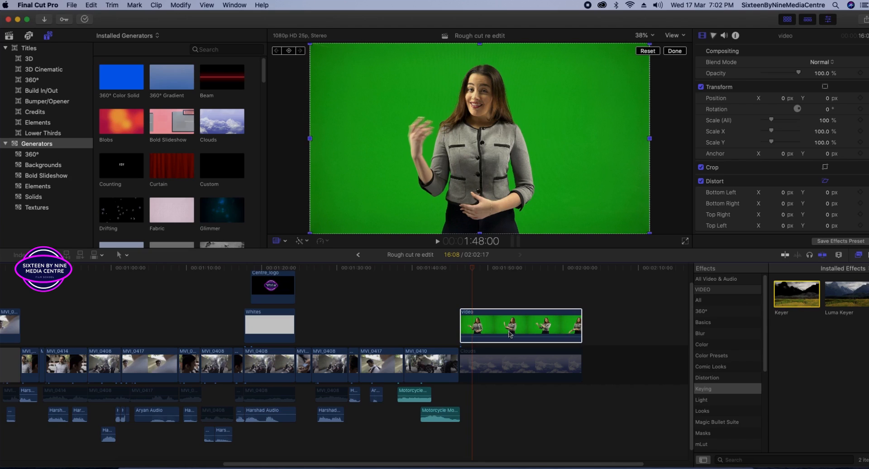
pyautogui.moveTo(510, 334); pyautogui.dragTo(496, 329)
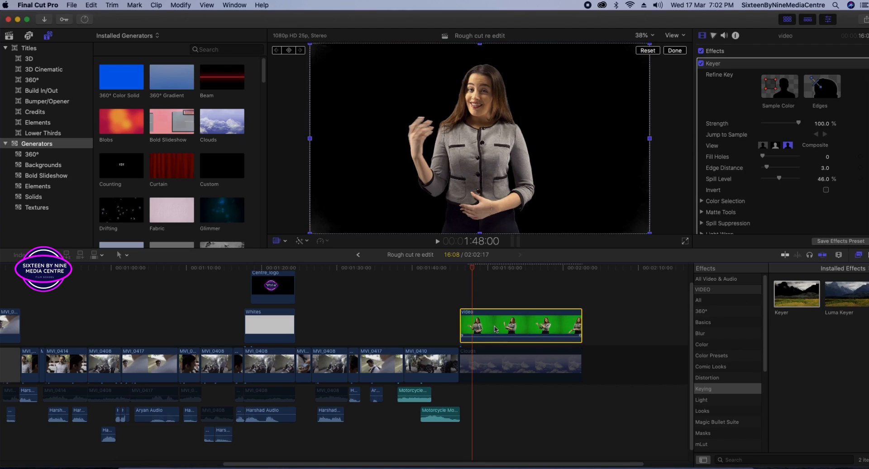
pyautogui.press('super+z')
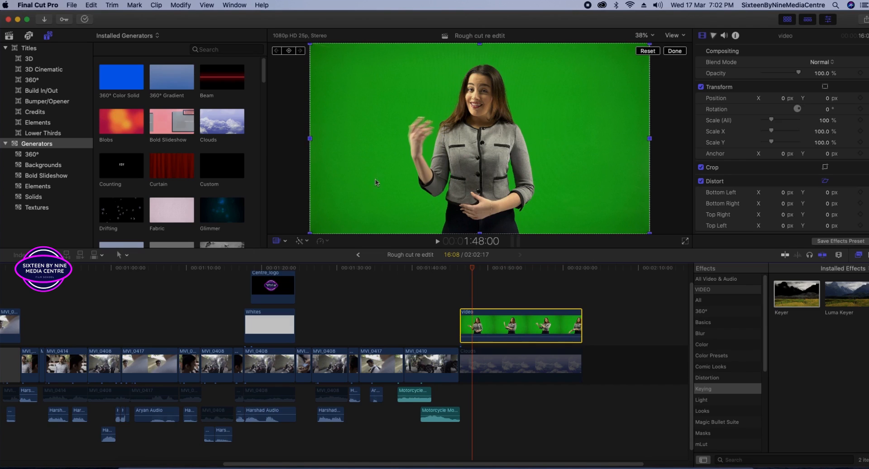
pyautogui.moveTo(791, 298); pyautogui.dragTo(510, 334)
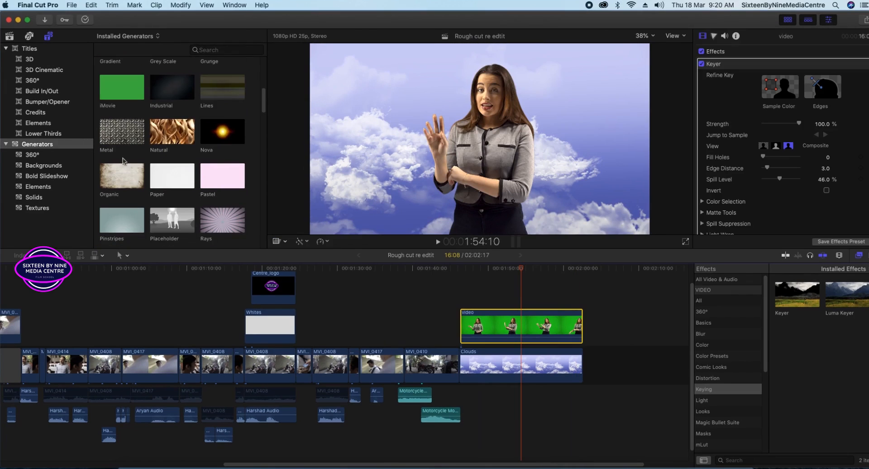
# Connect the Natural texture generator below the Clouds clip as the presenter's background.
pyautogui.click(116, 136)
pyautogui.moveTo(114, 136); pyautogui.dragTo(462, 398)
pyautogui.click(526, 367)
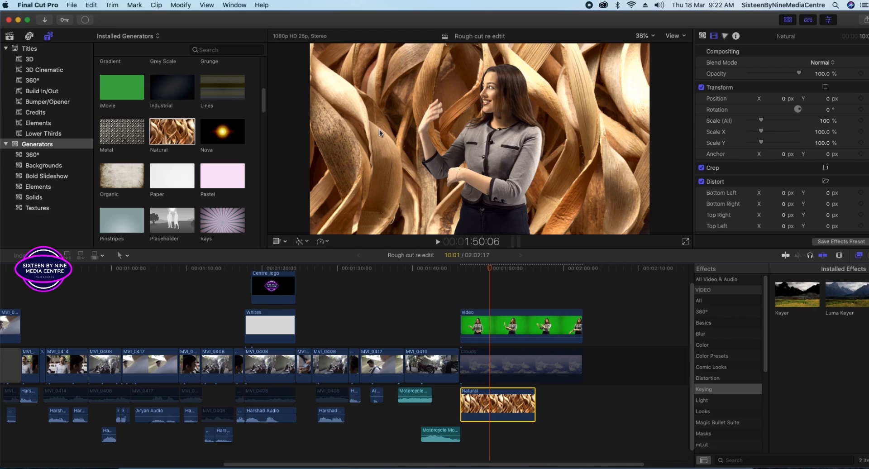
# Play the presenter over the Natural background, rewatch it, then delete that background clip.
pyautogui.press('space')
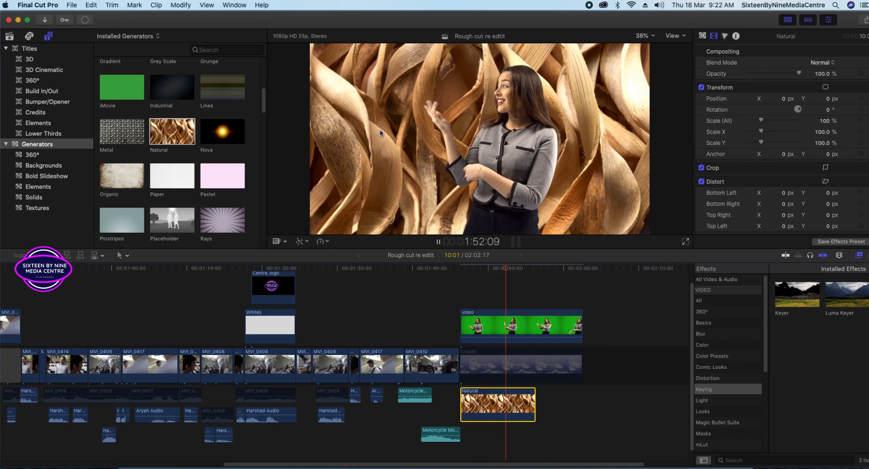
pyautogui.press('space')
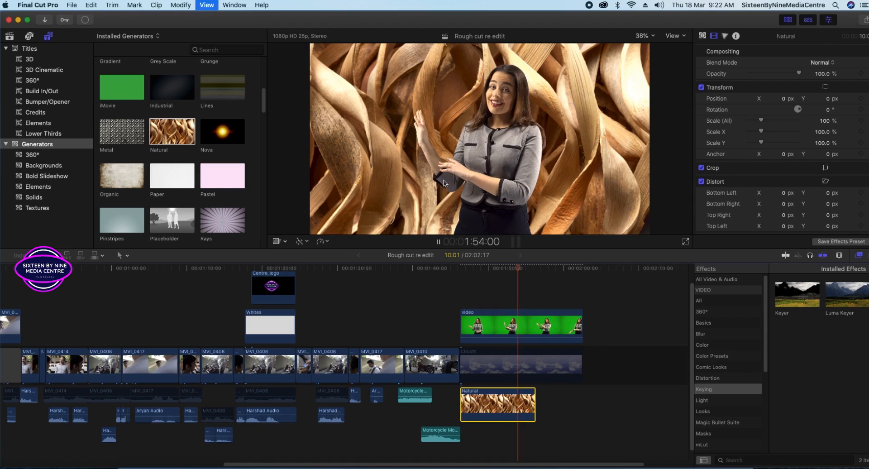
pyautogui.moveTo(526, 273); pyautogui.dragTo(488, 284)
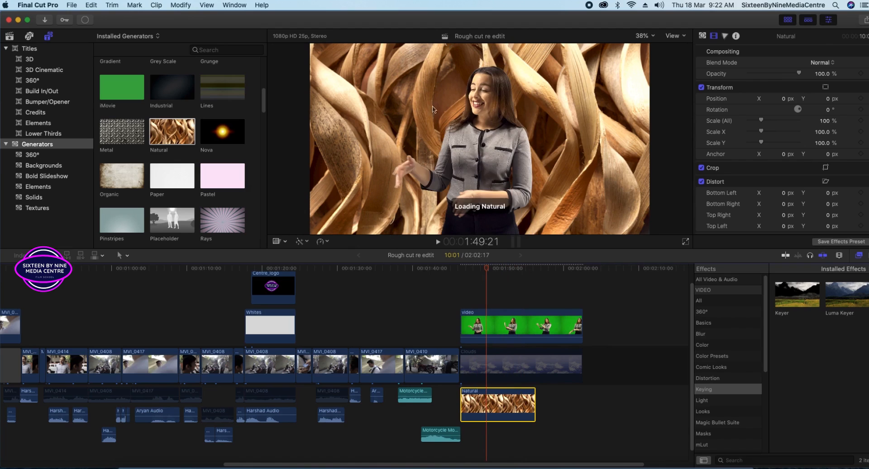
pyautogui.press('Delete')
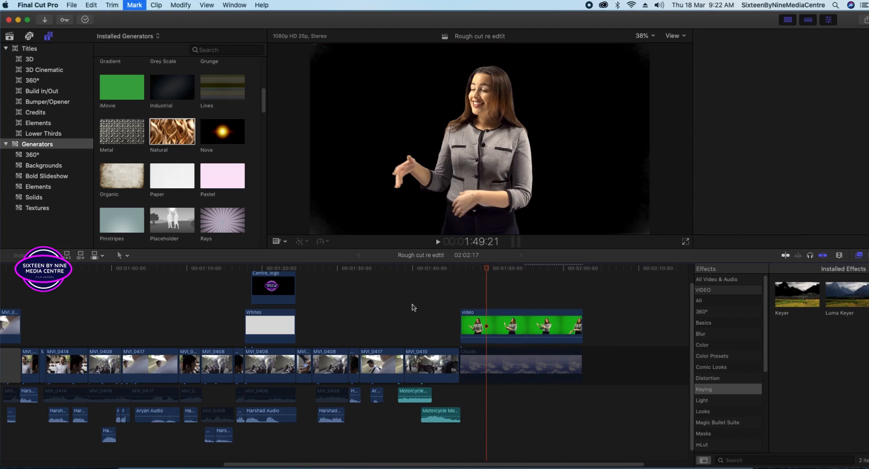
# Browse the Generators and preview the Stone and Collage backgrounds.
pyautogui.scroll(-1, 210, 177)
pyautogui.scroll(-3, 210, 176)
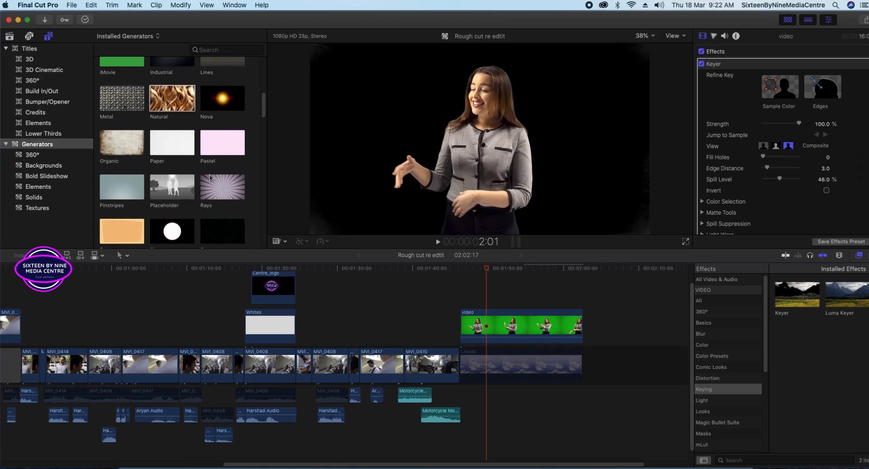
pyautogui.scroll(-7, 209, 177)
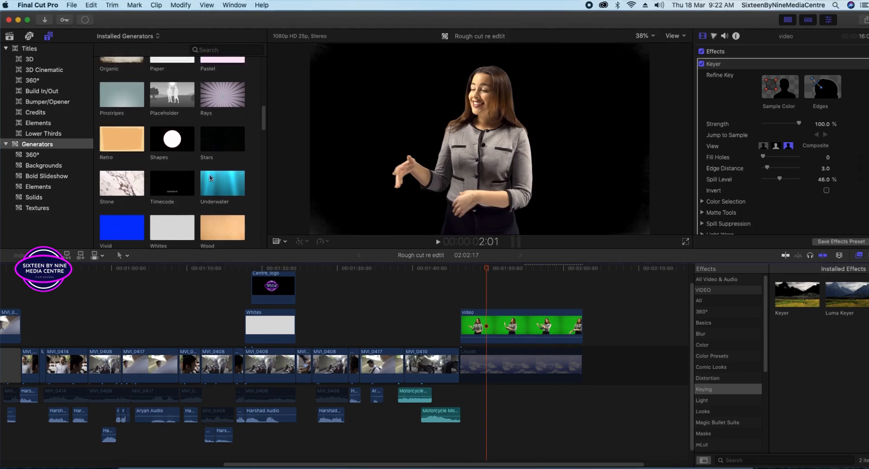
pyautogui.scroll(-3, 210, 178)
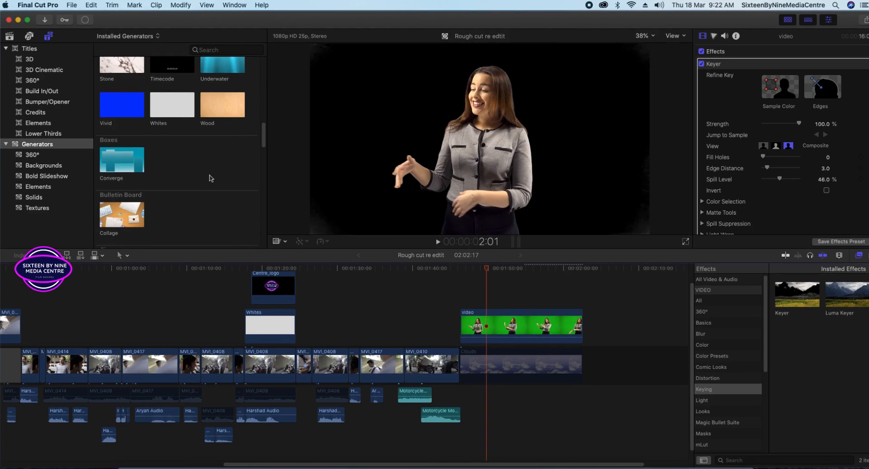
pyautogui.scroll(5, 209, 178)
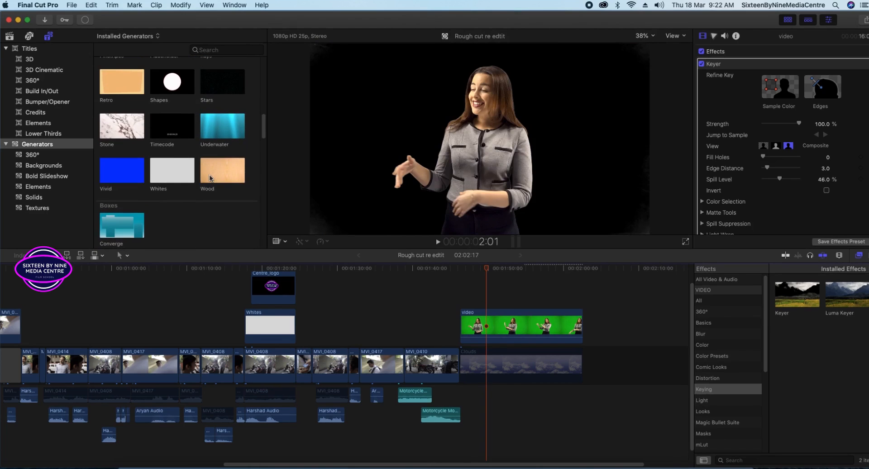
pyautogui.click(117, 137)
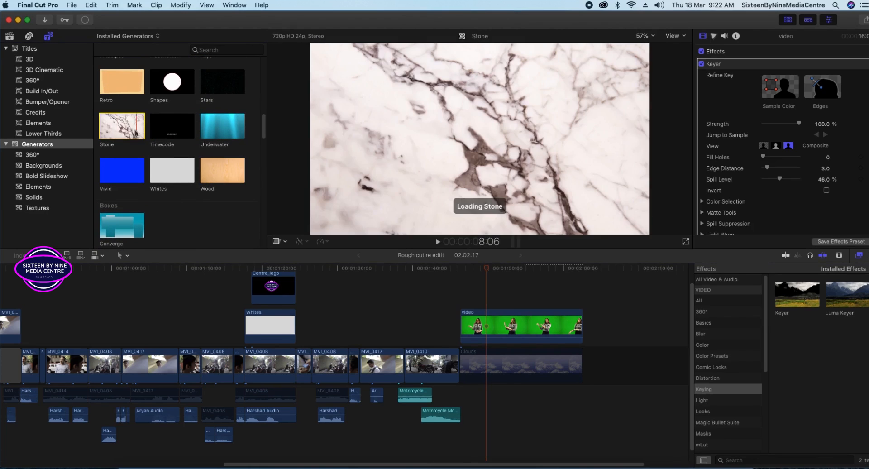
pyautogui.scroll(-2, 130, 159)
pyautogui.scroll(-2, 130, 160)
pyautogui.click(109, 163)
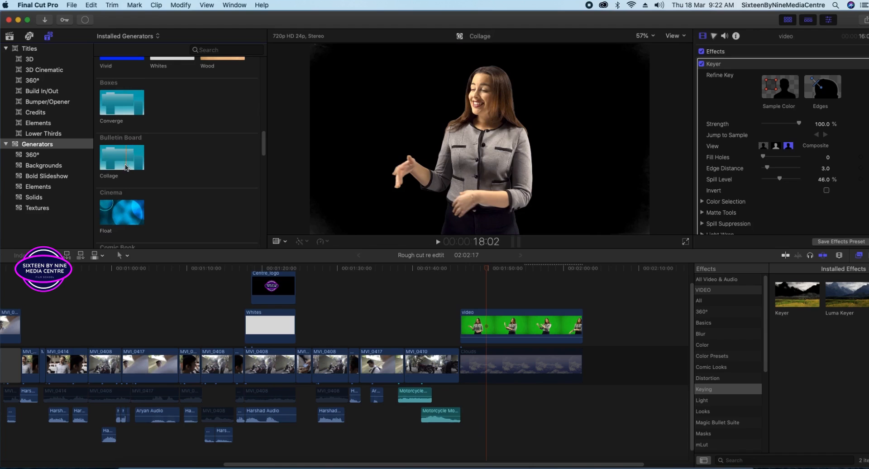
# Place the Rays generator under the presenter clip and play the result.
pyautogui.scroll(-2, 120, 218)
pyautogui.scroll(-10, 119, 217)
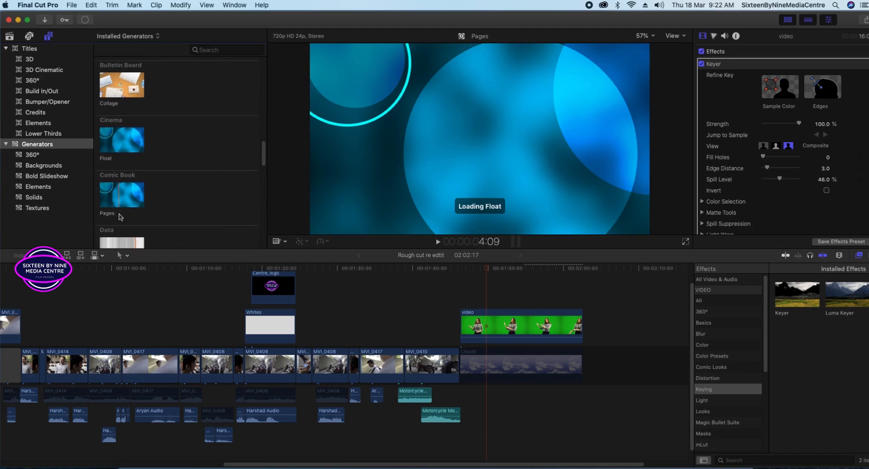
pyautogui.scroll(2, 120, 217)
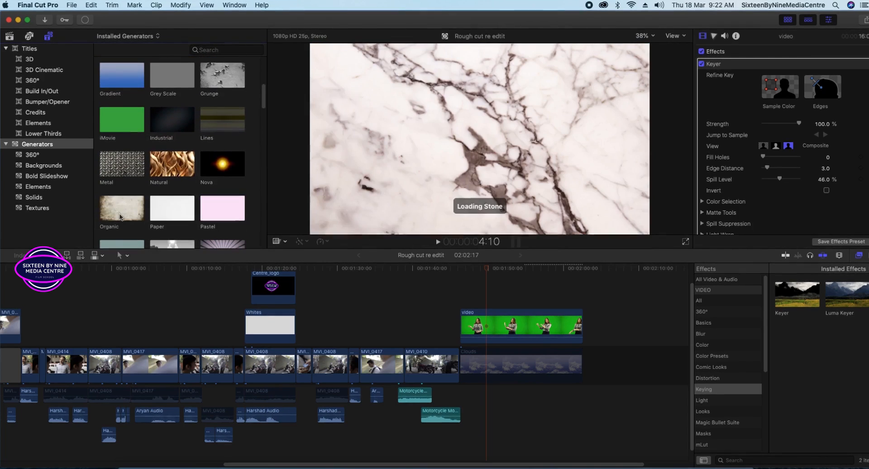
pyautogui.scroll(-1, 165, 223)
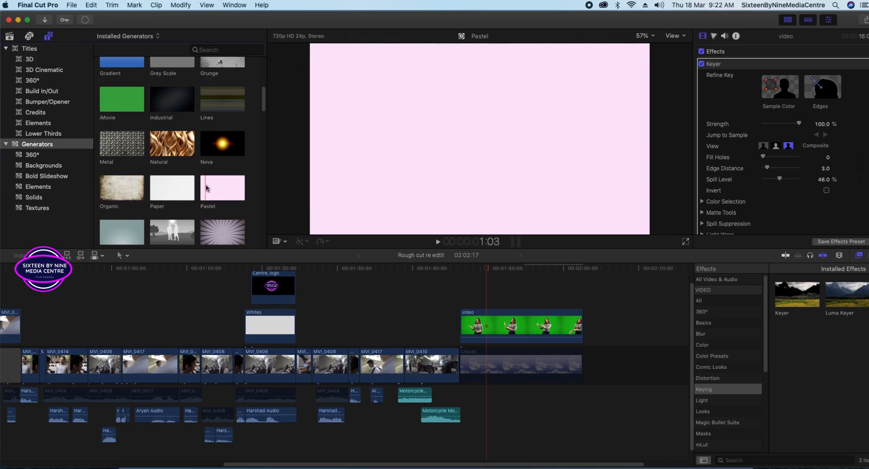
pyautogui.scroll(-3, 212, 141)
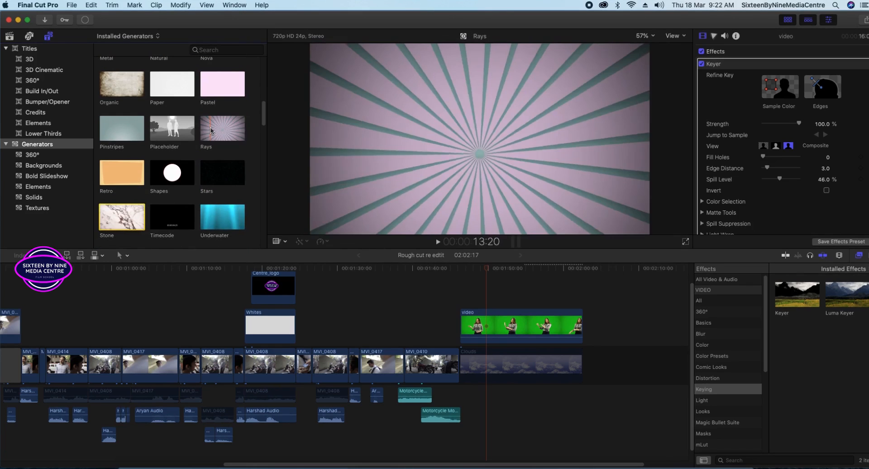
pyautogui.moveTo(212, 128); pyautogui.dragTo(471, 381)
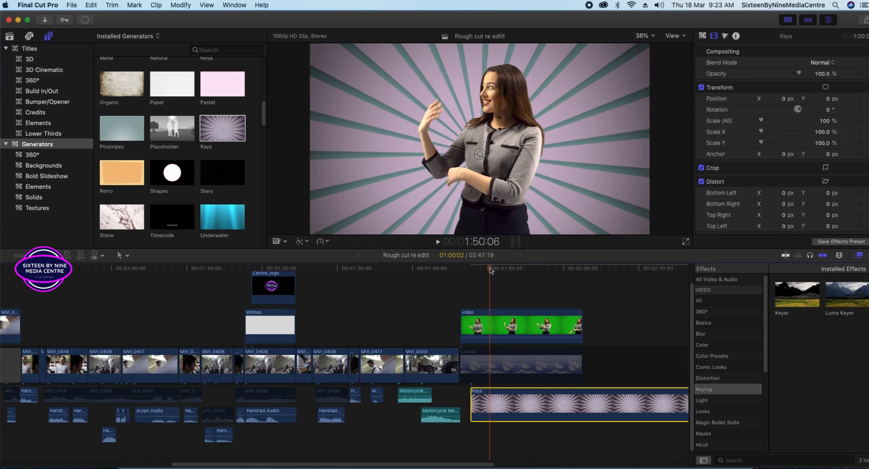
pyautogui.press('space')
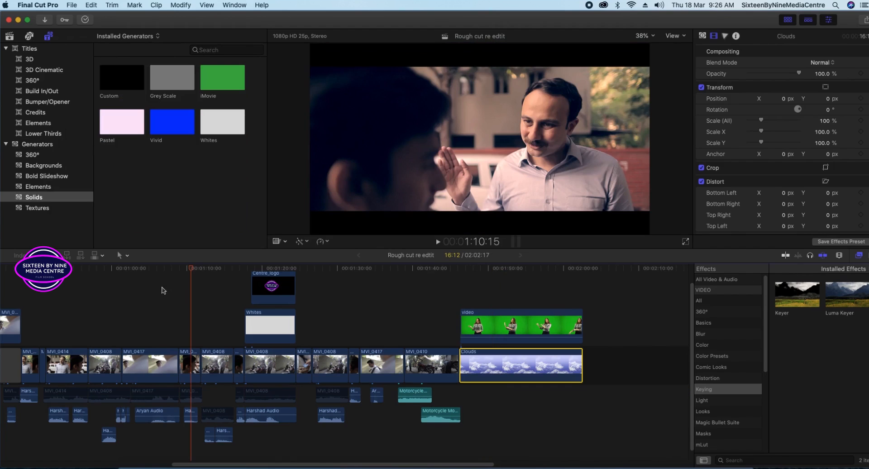
# Return the playhead to 00:00:00:00, the opening shot of the film.
pyautogui.click(189, 269)
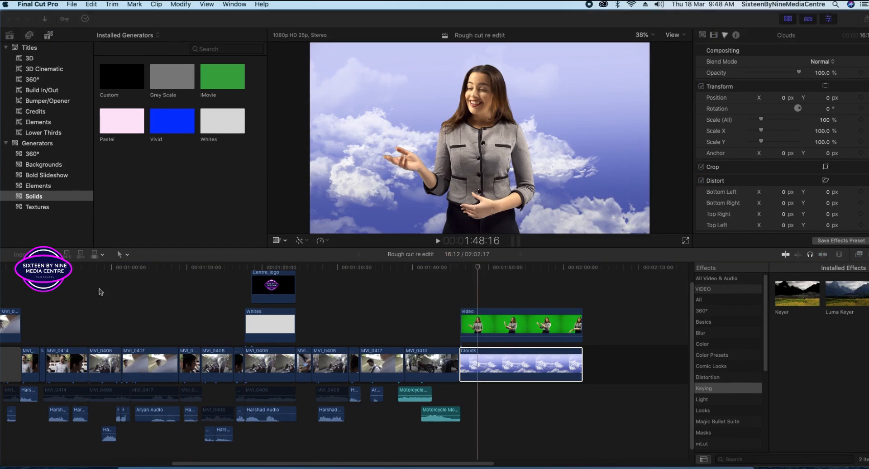
pyautogui.moveTo(476, 272); pyautogui.dragTo(20, 277)
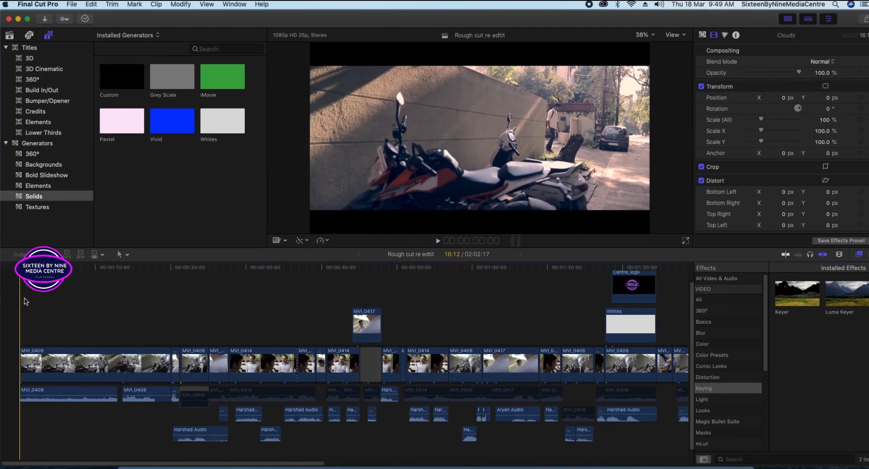
# Select the first MVI_0408 clip and scrub through its opening shot.
pyautogui.moveTo(43, 299); pyautogui.dragTo(86, 300)
pyautogui.click(49, 359)
pyautogui.moveTo(86, 268); pyautogui.dragTo(19, 272)
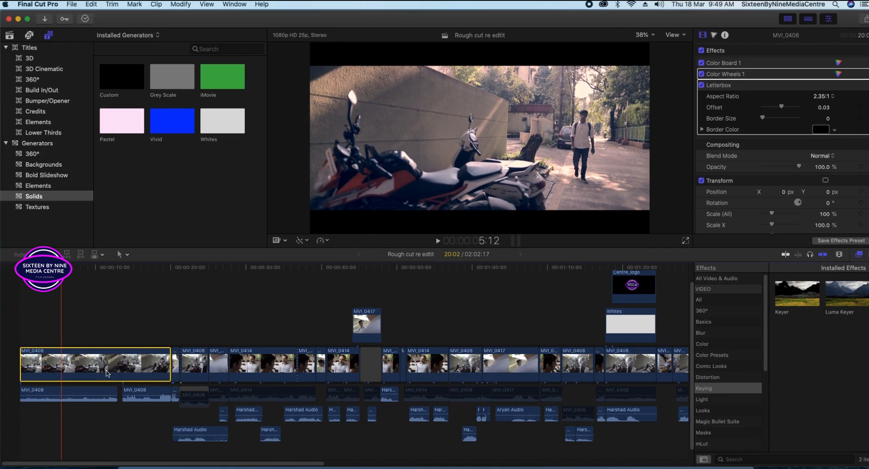
pyautogui.moveTo(61, 268)
pyautogui.mouseDown()
pyautogui.moveTo(36, 270)
pyautogui.moveTo(86, 270)
pyautogui.moveTo(61, 270)
pyautogui.mouseUp()
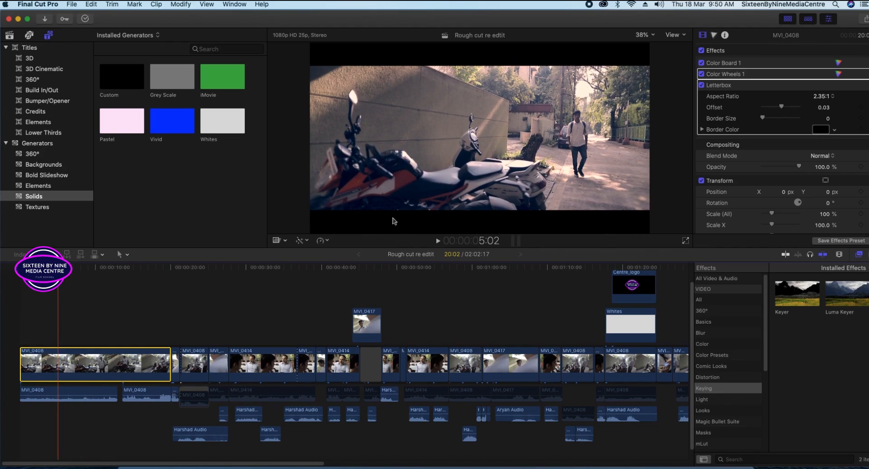
pyautogui.click(546, 147)
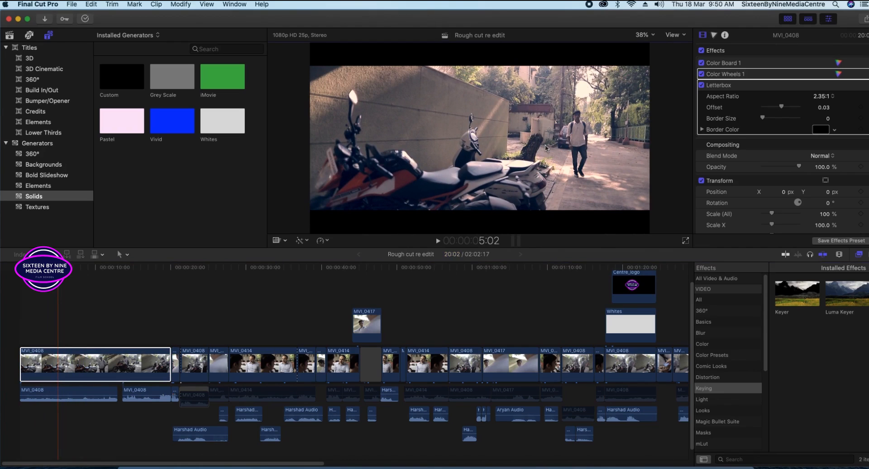
pyautogui.moveTo(58, 267); pyautogui.dragTo(41, 268)
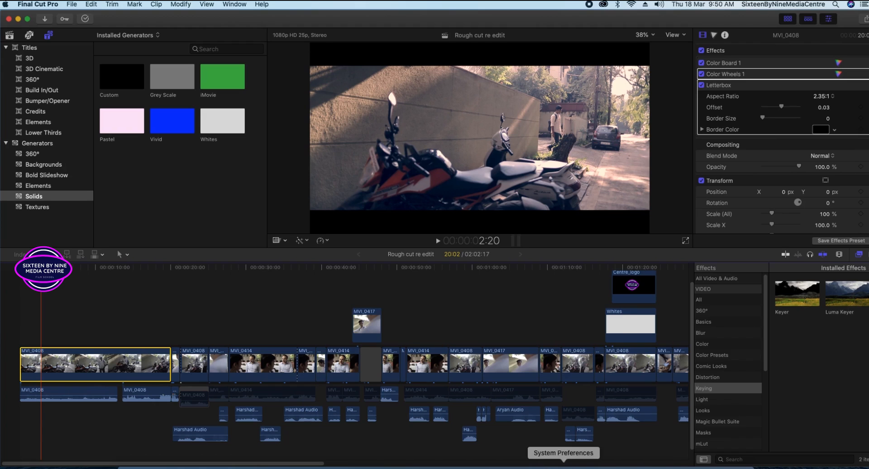
# In the Transform section, raise Scale (All) of MVI_0408 to 214%.
pyautogui.click(34, 197)
pyautogui.moveTo(41, 267)
pyautogui.mouseDown()
pyautogui.moveTo(27, 268)
pyautogui.moveTo(36, 267)
pyautogui.mouseUp()
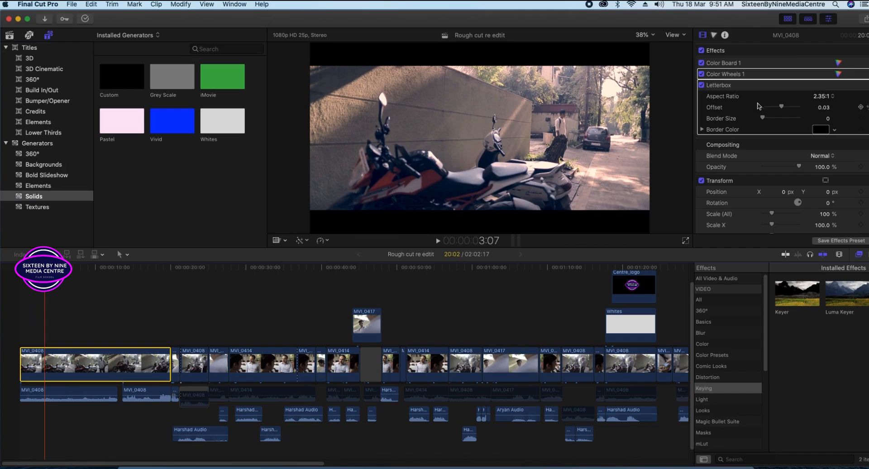
pyautogui.scroll(-2, 781, 190)
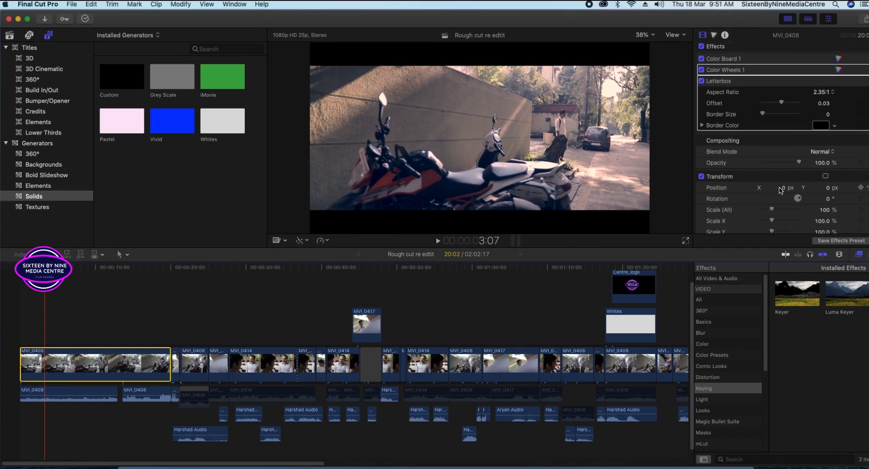
pyautogui.moveTo(773, 180); pyautogui.dragTo(790, 180)
# Turn on the viewer's Transform controls and shift the enlarged MVI_0408 image left.
pyautogui.click(497, 129)
pyautogui.click(284, 241)
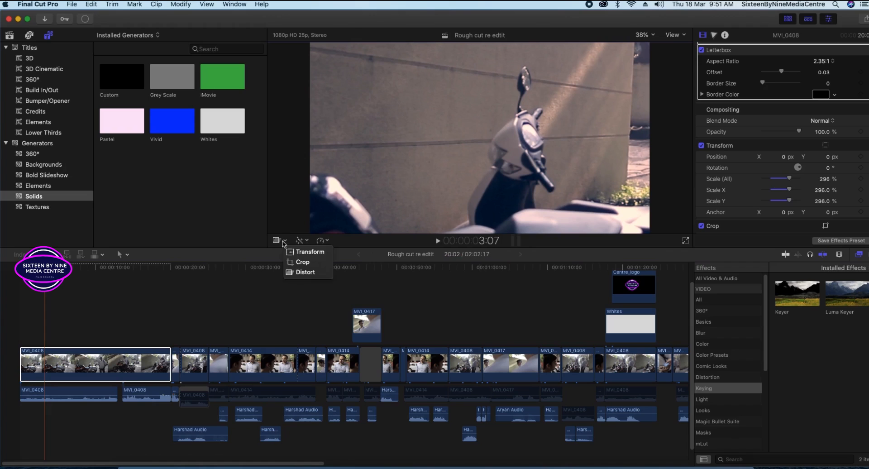
pyautogui.click(299, 256)
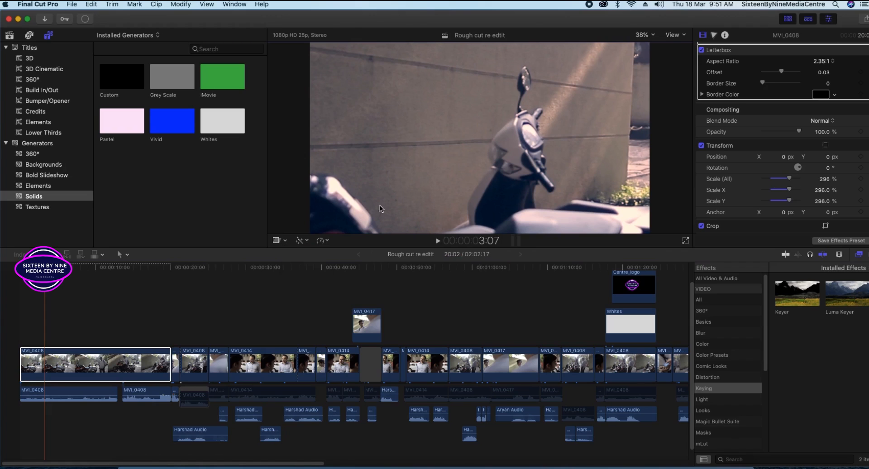
pyautogui.moveTo(496, 132); pyautogui.dragTo(292, 164)
pyautogui.moveTo(459, 138); pyautogui.dragTo(411, 123)
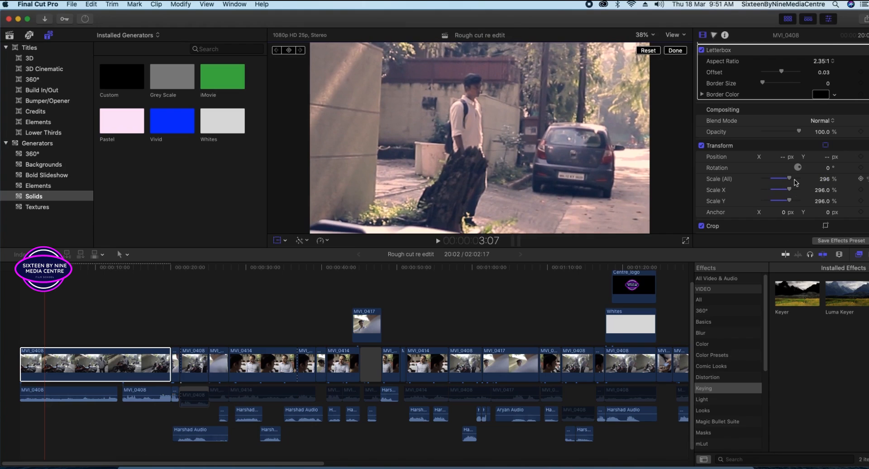
# Raise the scale to 339%, nudge the image left and down, play it back, then reduce the scale.
pyautogui.moveTo(790, 181); pyautogui.dragTo(794, 182)
pyautogui.moveTo(618, 151); pyautogui.dragTo(557, 169)
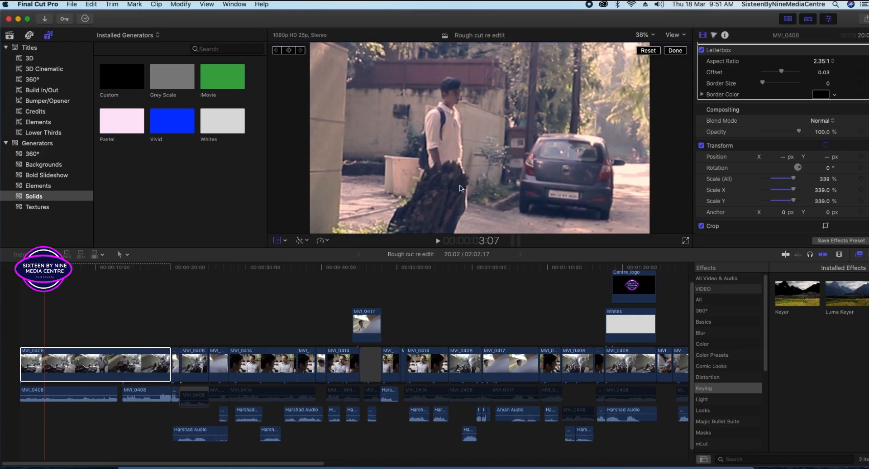
pyautogui.press('Home')
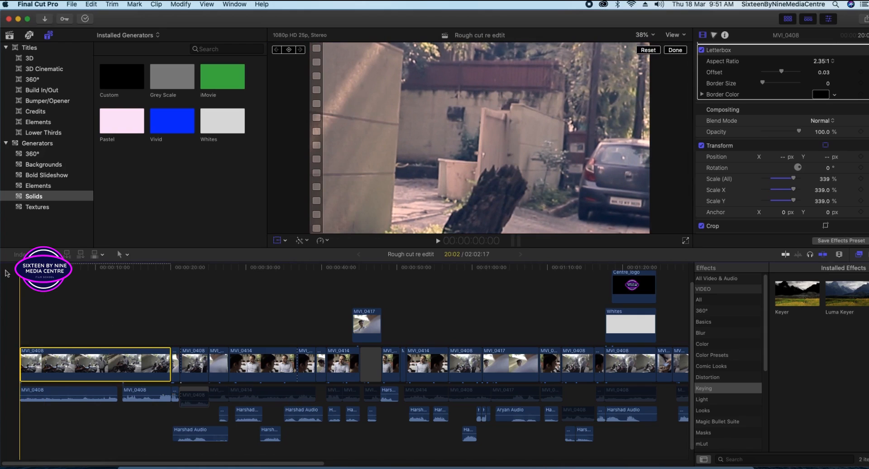
pyautogui.press('space')
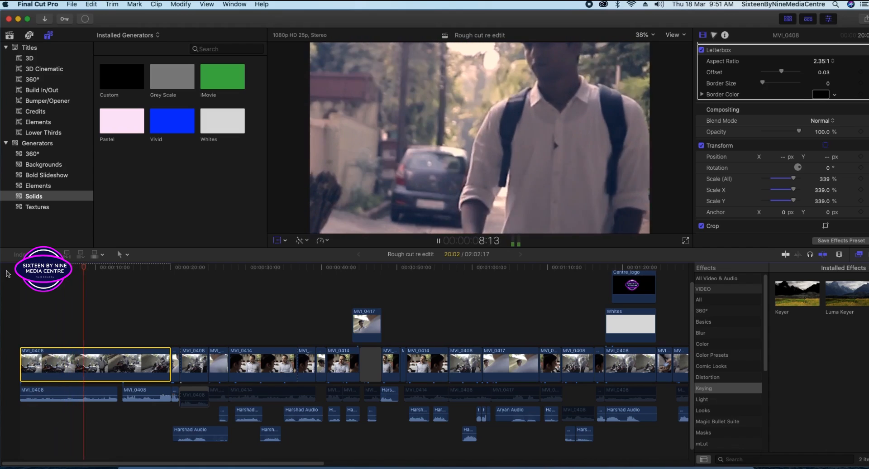
pyautogui.press('space')
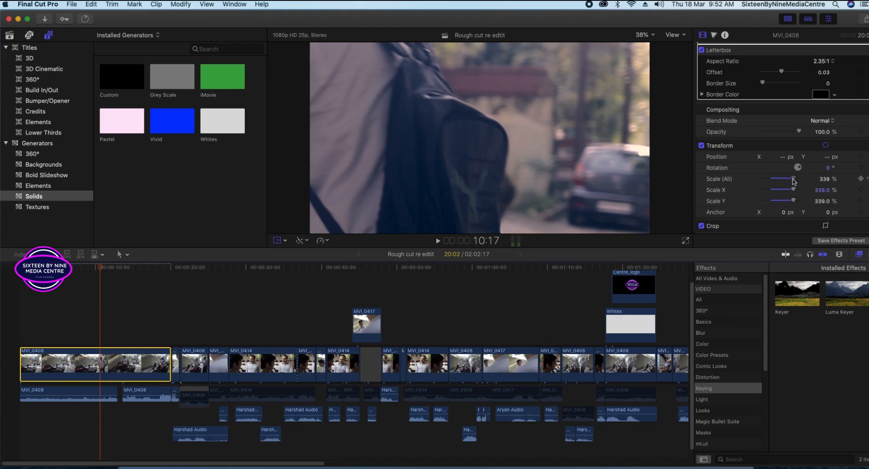
pyautogui.moveTo(793, 181); pyautogui.dragTo(782, 181)
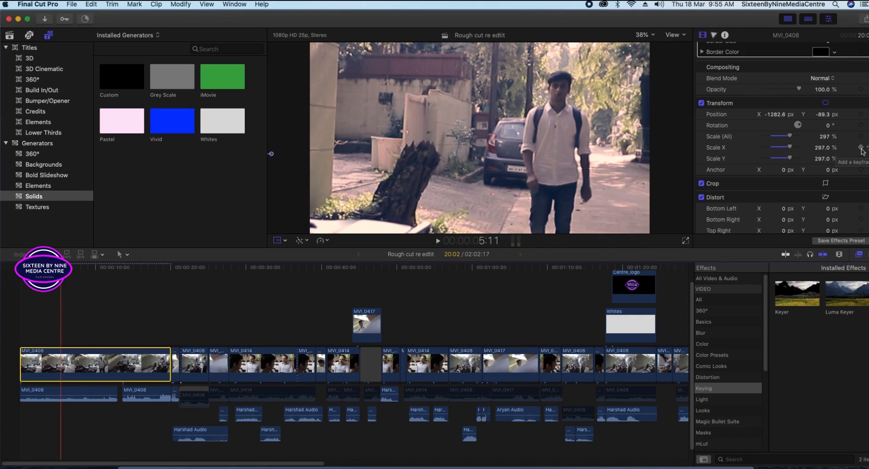
pyautogui.click(861, 136)
pyautogui.moveTo(61, 270); pyautogui.dragTo(95, 280)
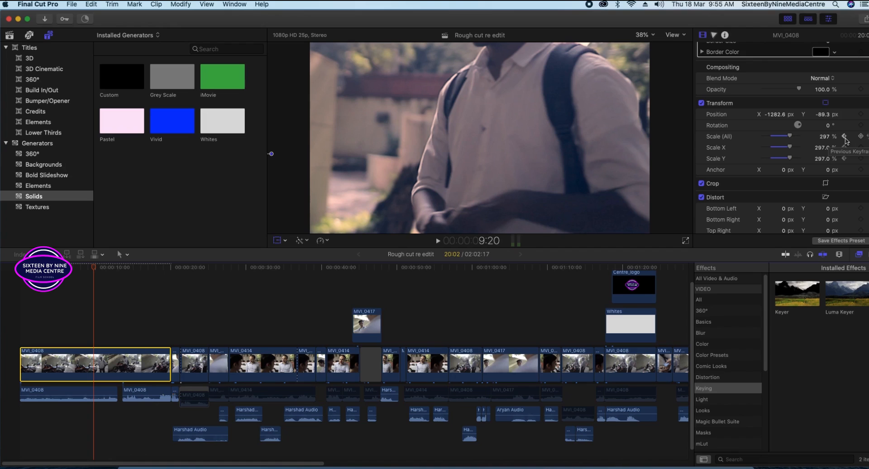
pyautogui.click(861, 136)
pyautogui.moveTo(790, 139); pyautogui.dragTo(784, 140)
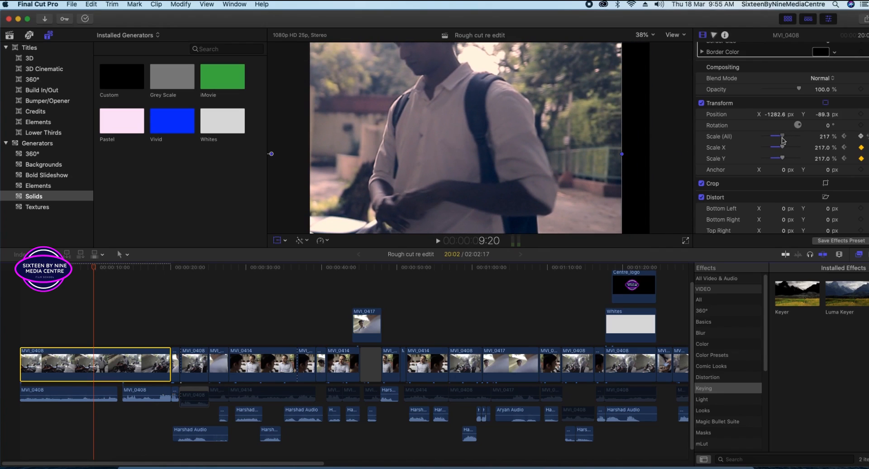
pyautogui.moveTo(782, 140); pyautogui.dragTo(786, 140)
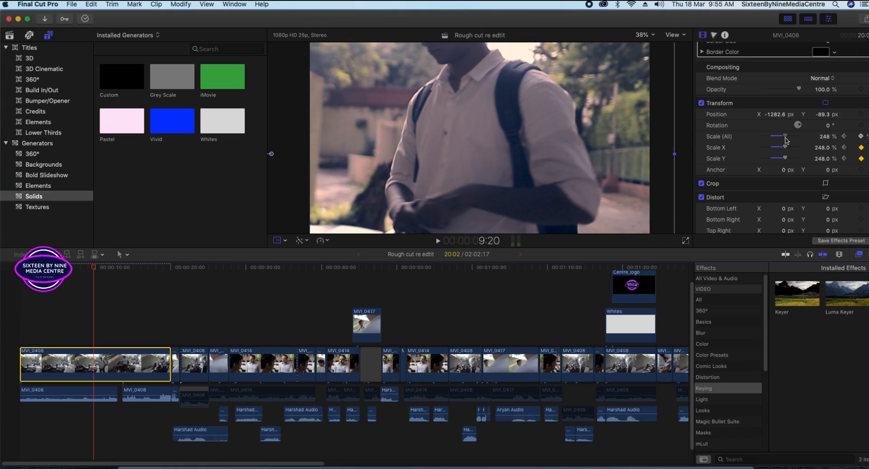
pyautogui.moveTo(786, 140); pyautogui.dragTo(785, 140)
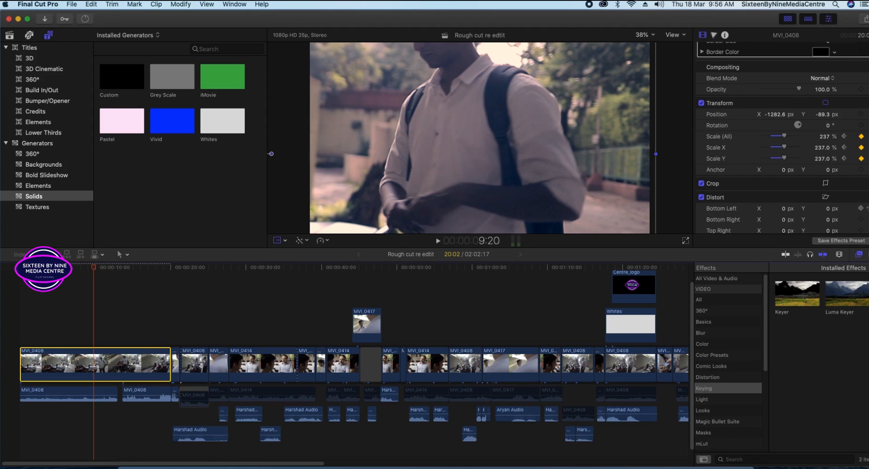
pyautogui.click(867, 137)
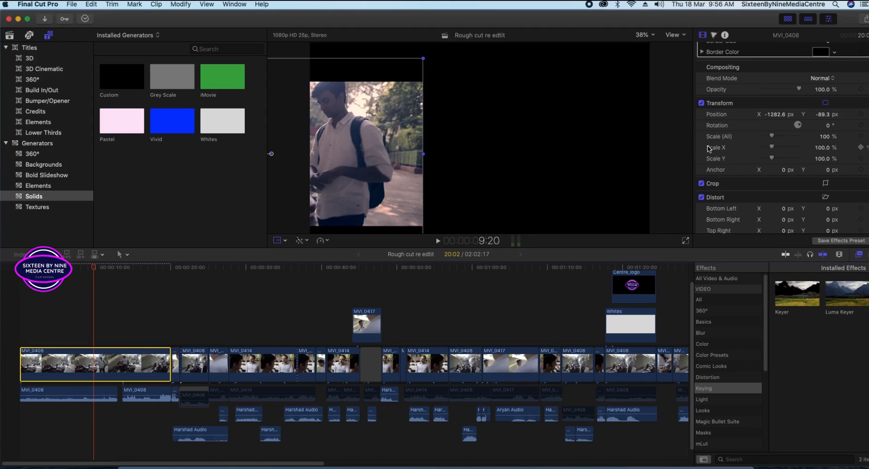
pyautogui.press('super+z')
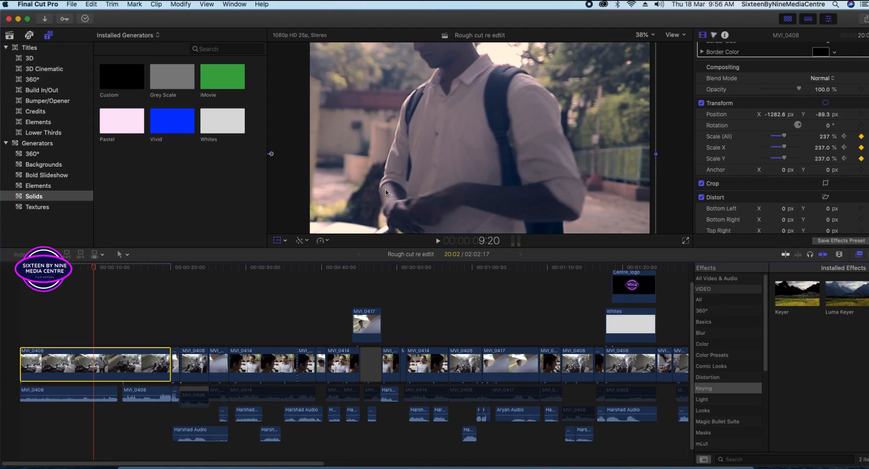
pyautogui.press('super+z')
pyautogui.press('super+z')
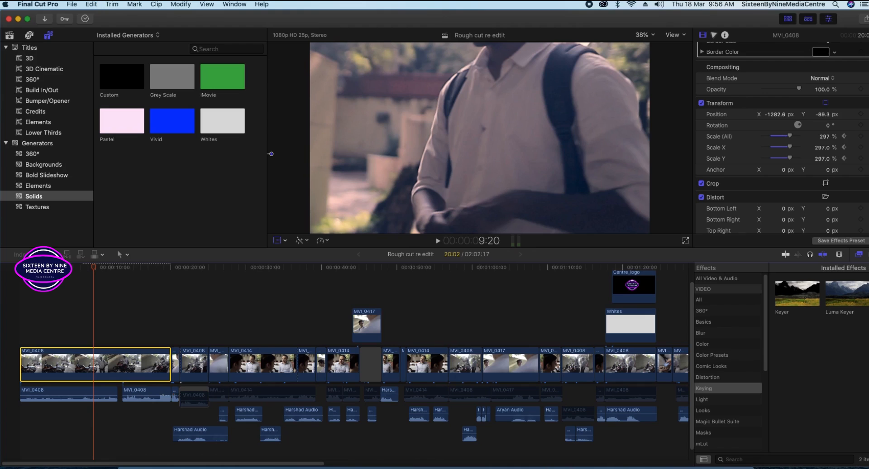
pyautogui.press('super+z')
pyautogui.press('super+z')
pyautogui.press('super+z')
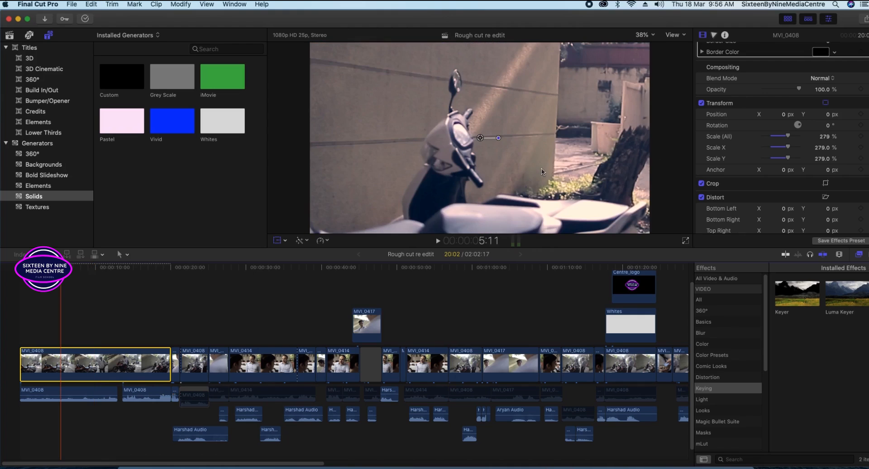
pyautogui.press('super+z')
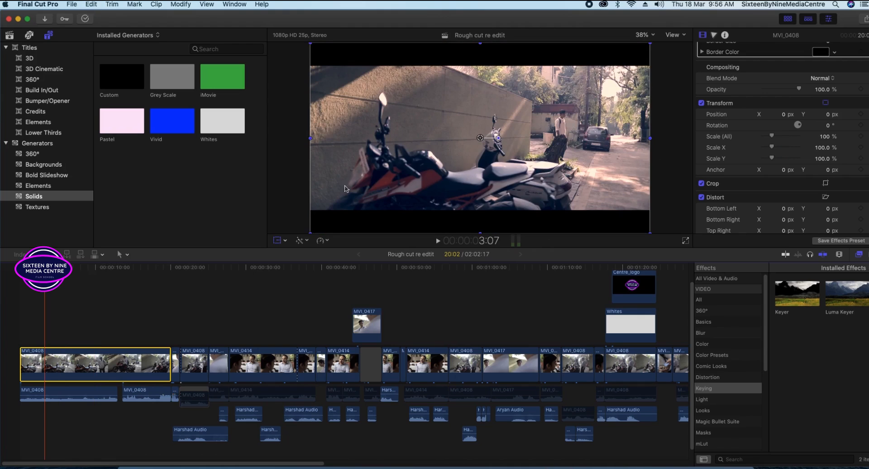
# At the clip start, add a Scale keyframe, punch in to 213%, and shift the framing left.
pyautogui.press('Home')
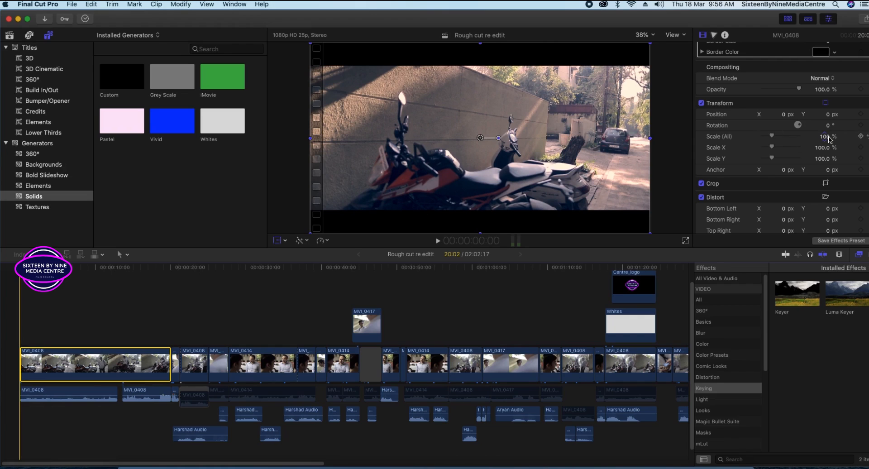
pyautogui.click(859, 136)
pyautogui.moveTo(825, 138); pyautogui.dragTo(831, 136)
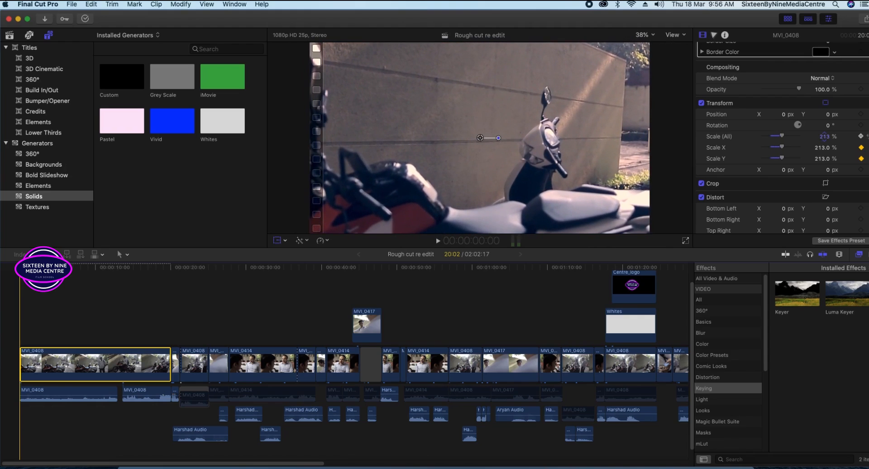
pyautogui.moveTo(537, 121); pyautogui.dragTo(484, 122)
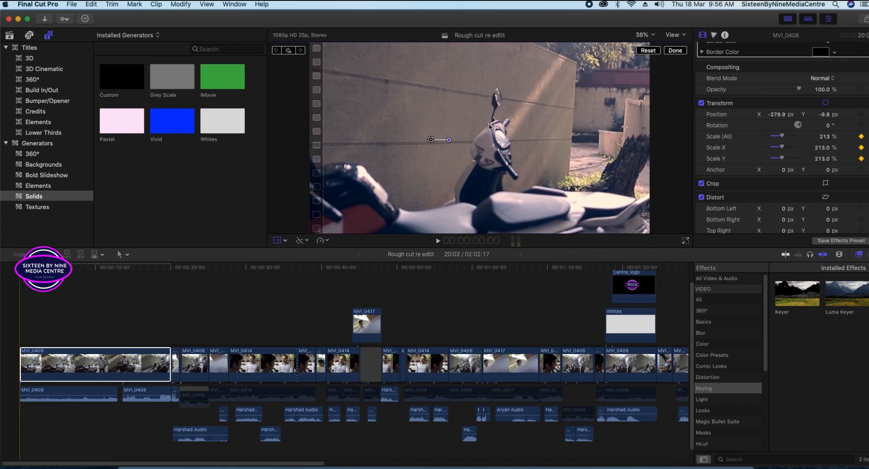
# Preview the zoom, move the image further left, and advance to about 9 seconds.
pyautogui.press('space')
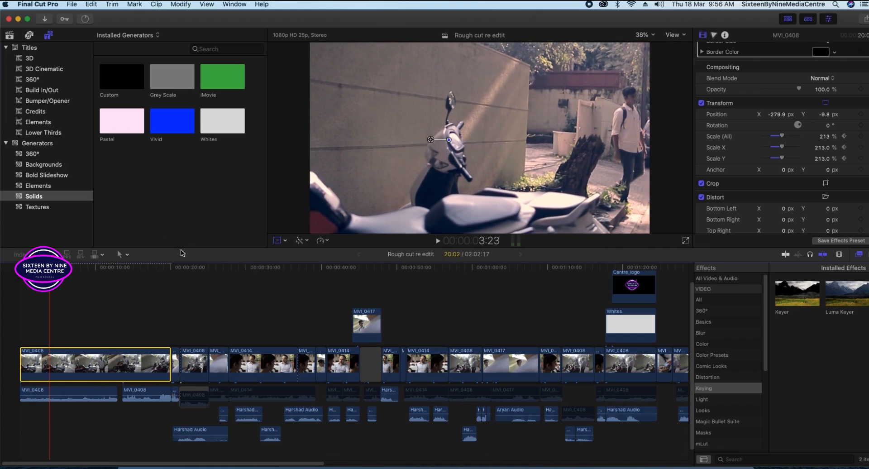
pyautogui.moveTo(461, 150); pyautogui.dragTo(401, 151)
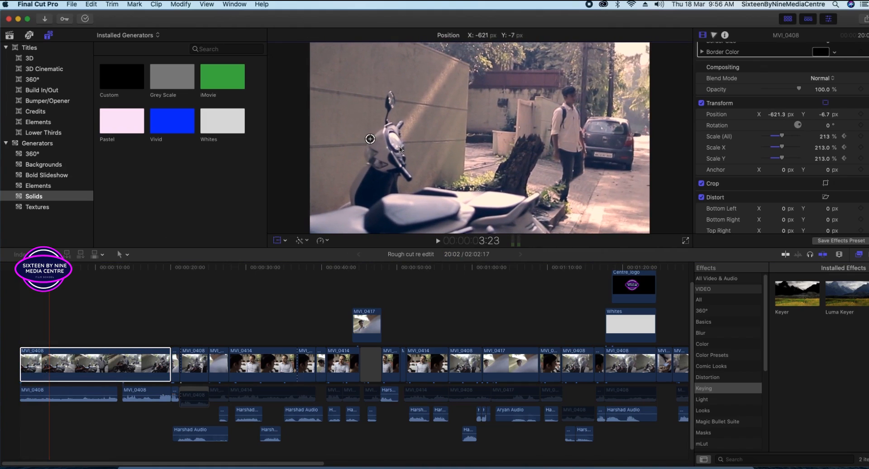
pyautogui.press('space')
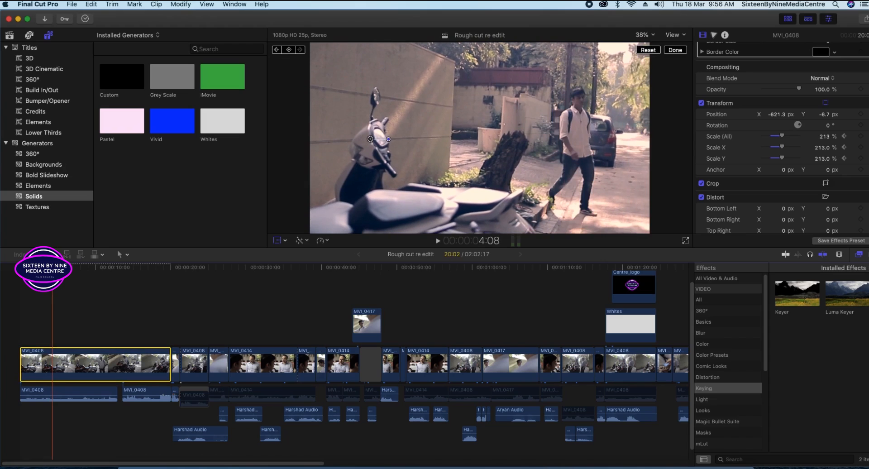
pyautogui.moveTo(53, 270); pyautogui.dragTo(93, 273)
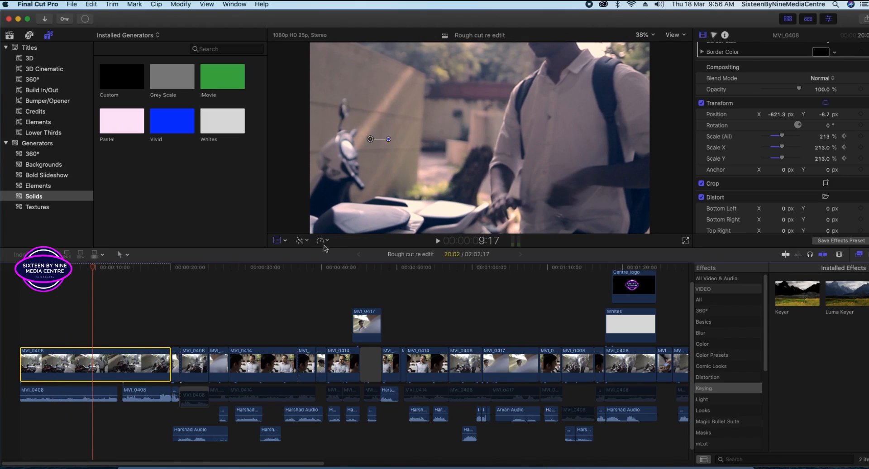
# Drop a stray scale keyframe at 9:03, then set the scale to about 174% later in the shot.
pyautogui.moveTo(95, 268); pyautogui.dragTo(88, 267)
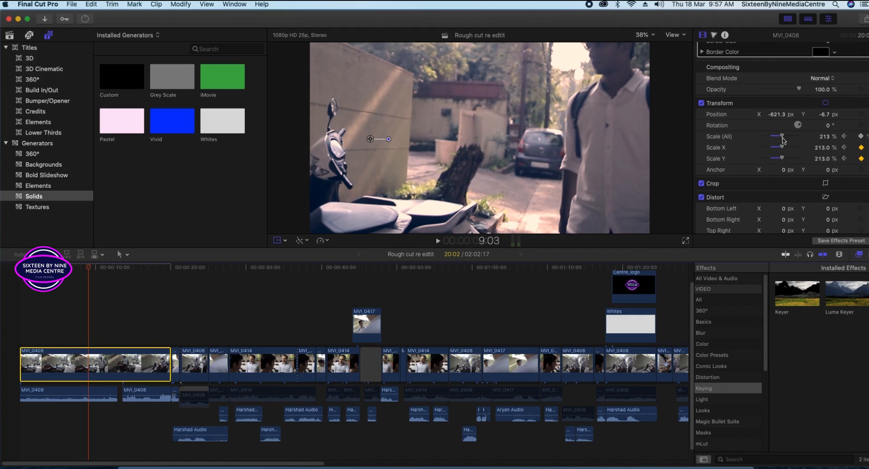
pyautogui.moveTo(783, 138); pyautogui.dragTo(779, 139)
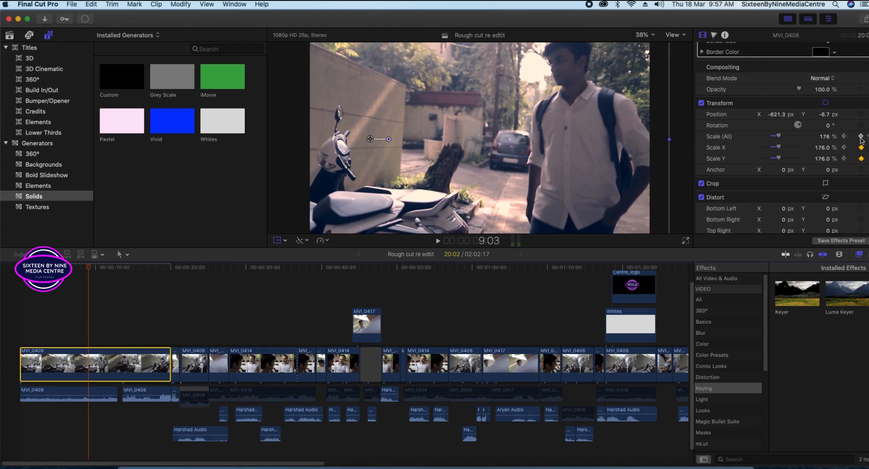
pyautogui.click(861, 137)
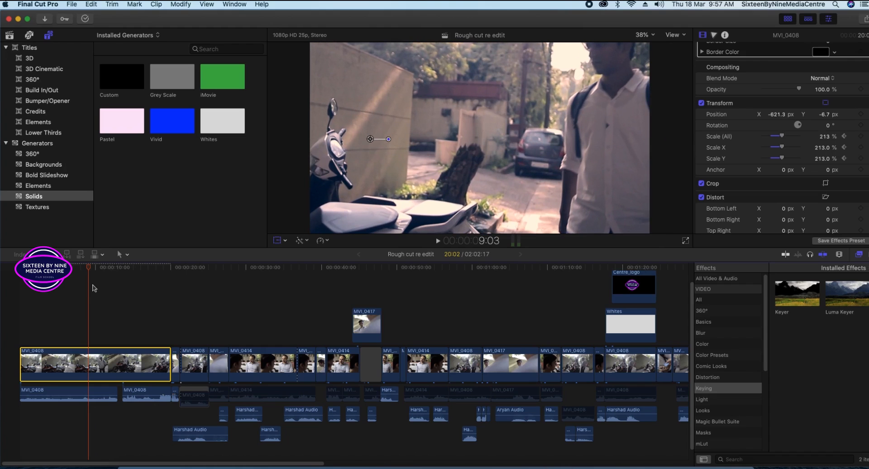
pyautogui.moveTo(87, 268); pyautogui.dragTo(134, 274)
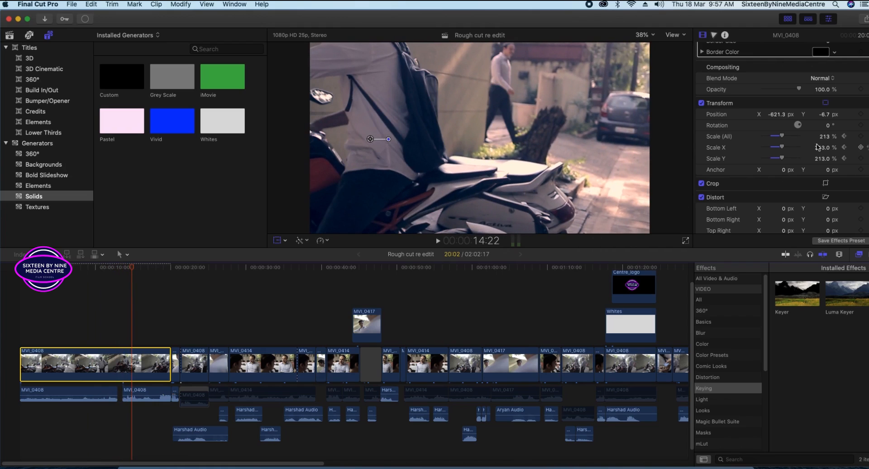
pyautogui.moveTo(783, 139); pyautogui.dragTo(778, 140)
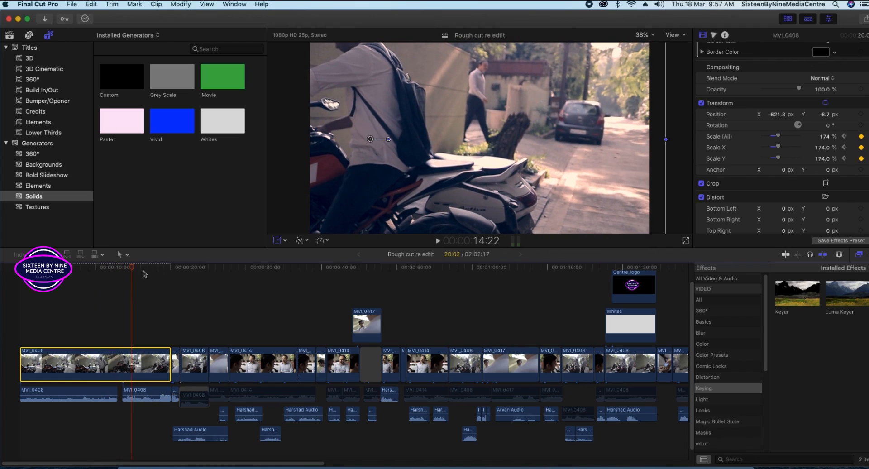
# Lower the scale further near the clip end and play the zoom back from the start.
pyautogui.moveTo(138, 270); pyautogui.dragTo(167, 272)
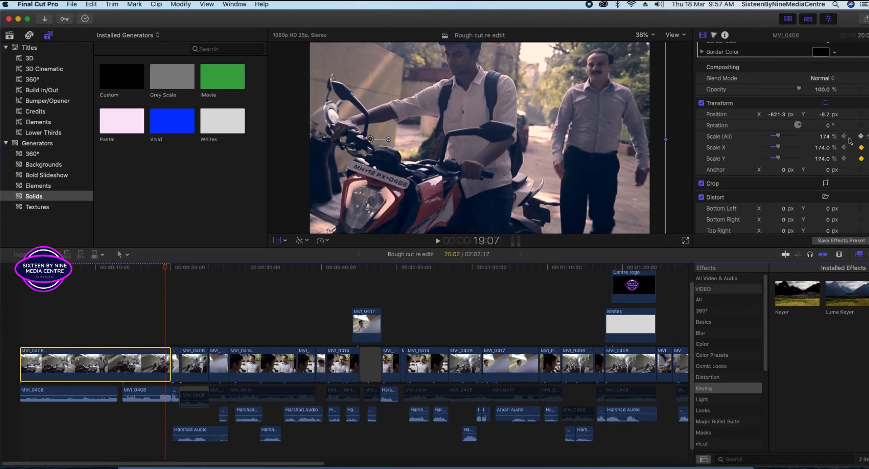
pyautogui.moveTo(779, 137); pyautogui.dragTo(778, 137)
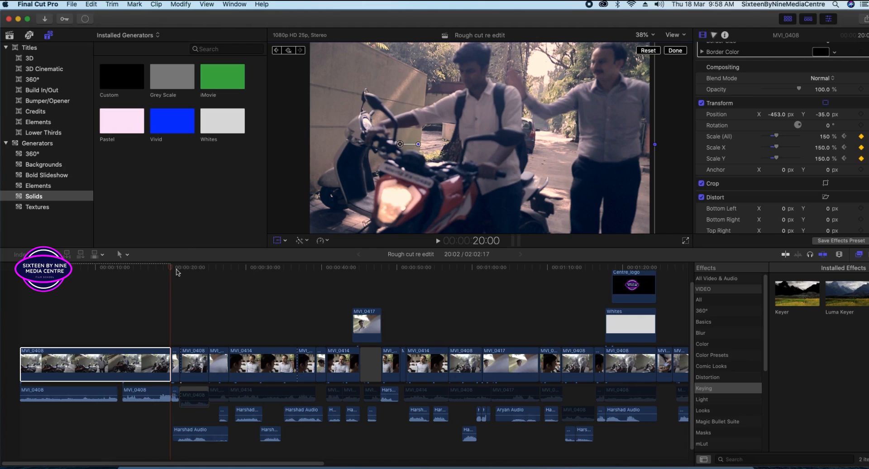
pyautogui.moveTo(155, 271); pyautogui.dragTo(20, 272)
pyautogui.press('space')
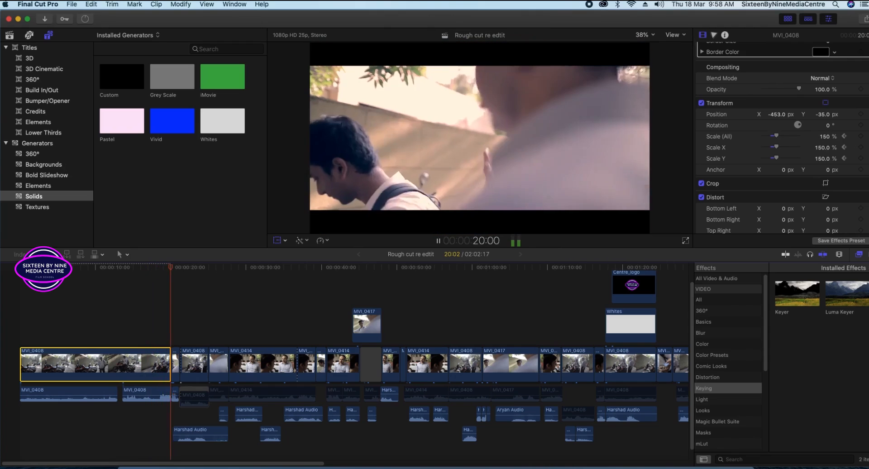
# Replay the MVI_0408 zoom animation from the start of the timeline.
pyautogui.press('space')
pyautogui.moveTo(175, 268); pyautogui.dragTo(1, 280)
pyautogui.press('space')
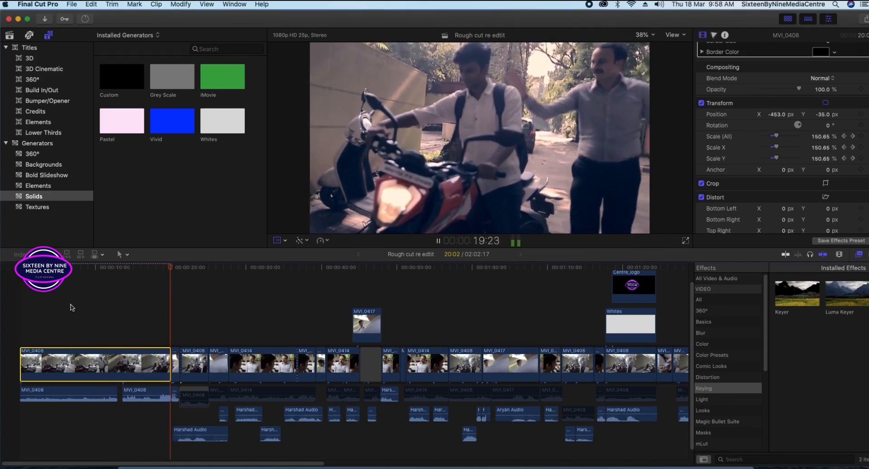
pyautogui.press('space')
# At 17:08, reset the scale to 100% and recentre the image at 0 px, 0 px.
pyautogui.moveTo(174, 275); pyautogui.dragTo(151, 276)
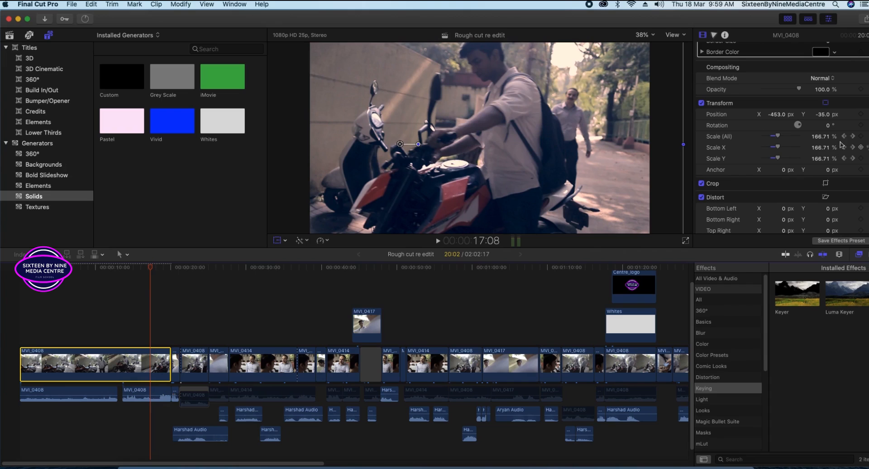
pyautogui.click(867, 137)
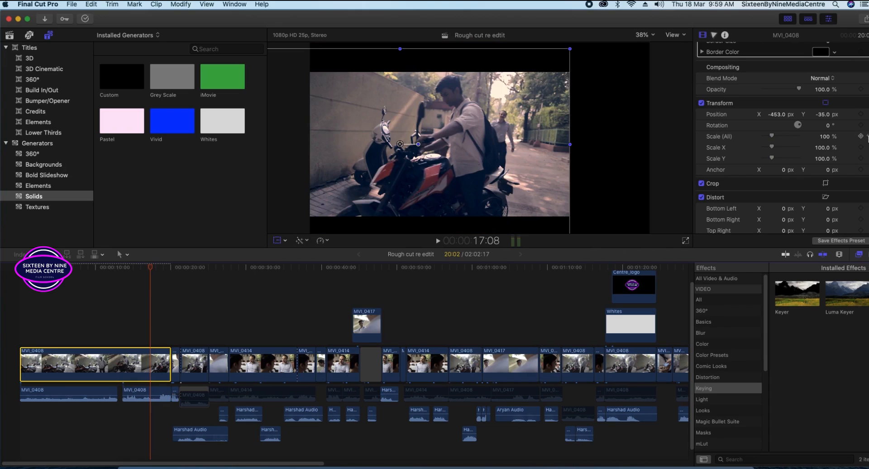
pyautogui.moveTo(466, 143); pyautogui.dragTo(521, 140)
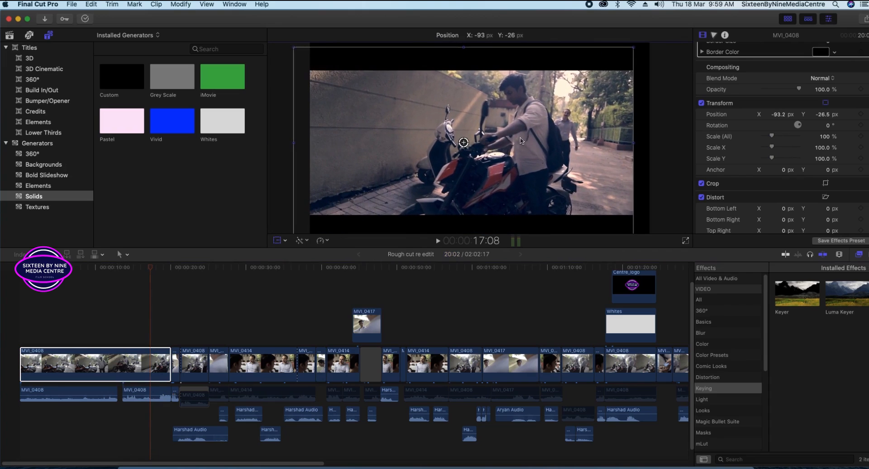
pyautogui.click(647, 51)
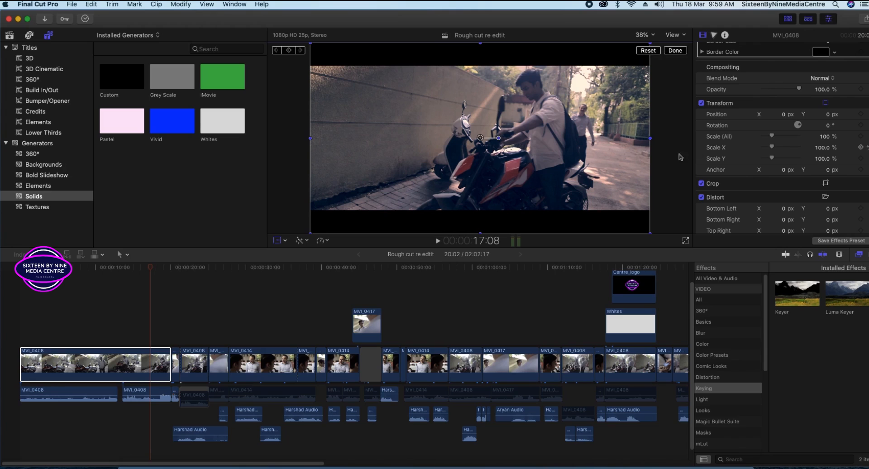
pyautogui.click(119, 372)
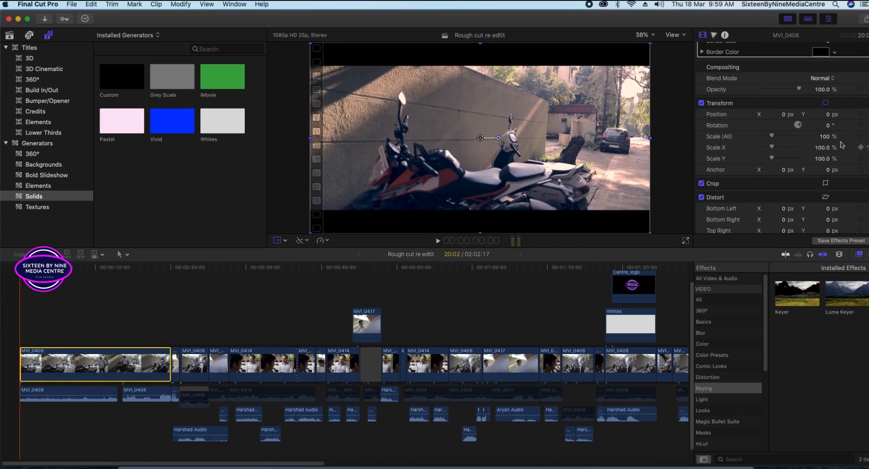
# Try a start scale keyframe with a punch-in and left shift, then undo both changes.
pyautogui.click(860, 136)
pyautogui.press('space')
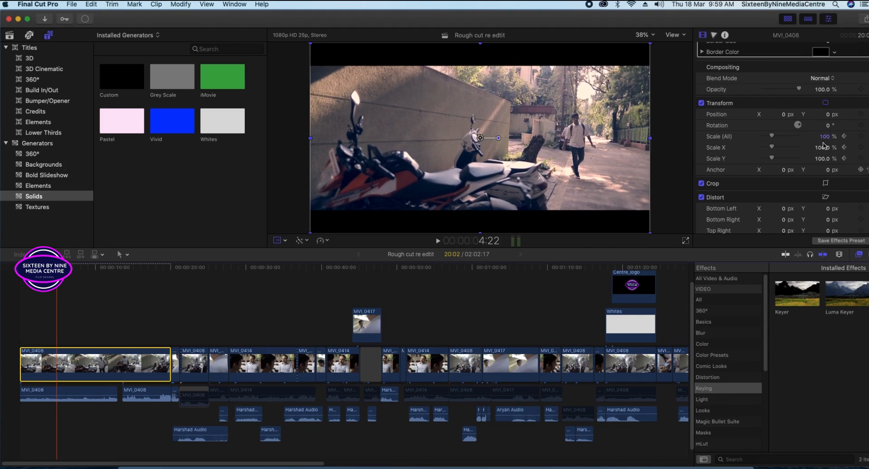
pyautogui.moveTo(825, 136); pyautogui.dragTo(824, 57)
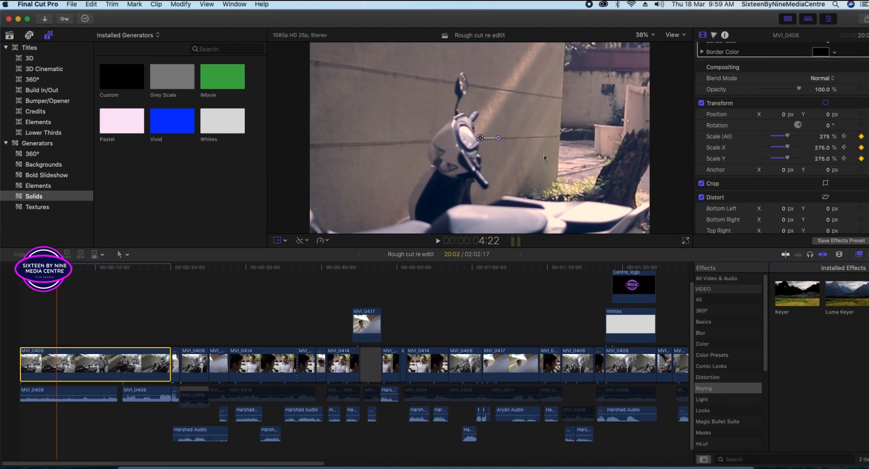
pyautogui.moveTo(526, 121); pyautogui.dragTo(499, 120)
pyautogui.moveTo(57, 268); pyautogui.dragTo(35, 267)
pyautogui.press('super+z')
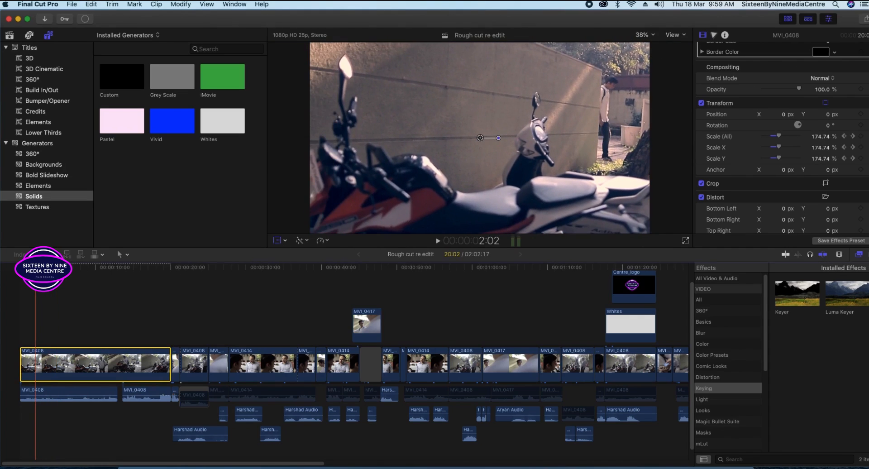
pyautogui.press('super+z')
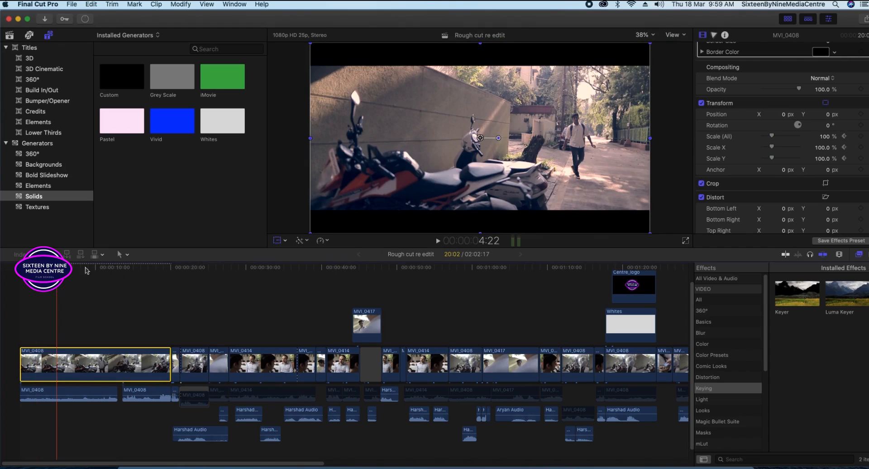
# Review the opening seconds, then select MVI_0414 and play back its scale animation.
pyautogui.moveTo(56, 271); pyautogui.dragTo(15, 274)
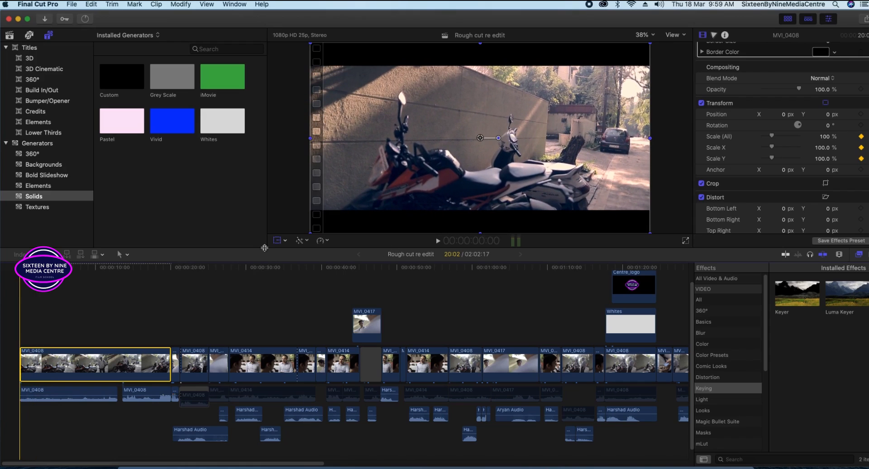
pyautogui.press('space')
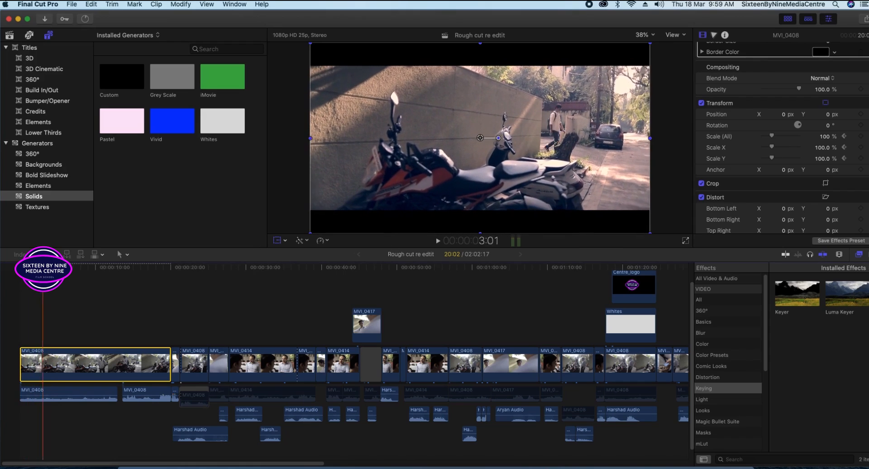
pyautogui.moveTo(51, 272); pyautogui.dragTo(40, 272)
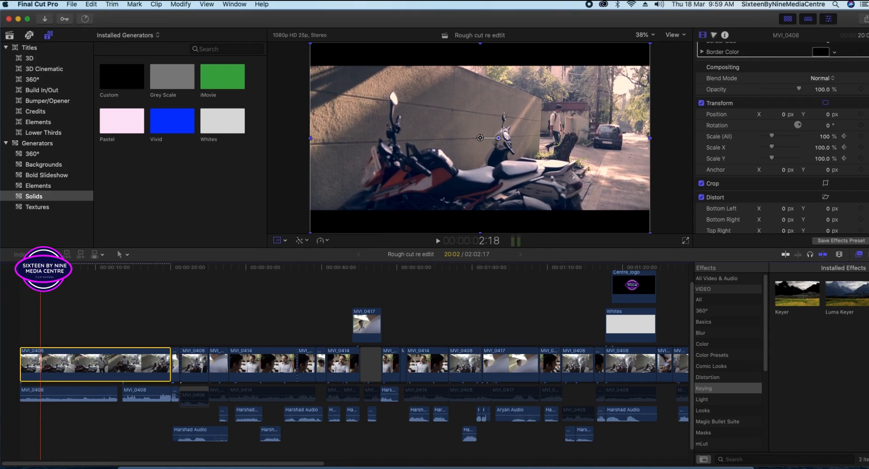
pyautogui.moveTo(40, 272); pyautogui.dragTo(63, 273)
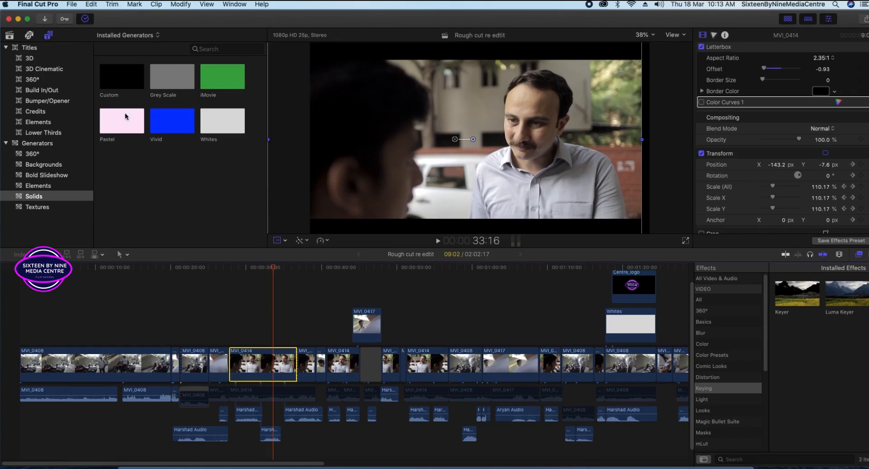
pyautogui.click(236, 271)
pyautogui.press('space')
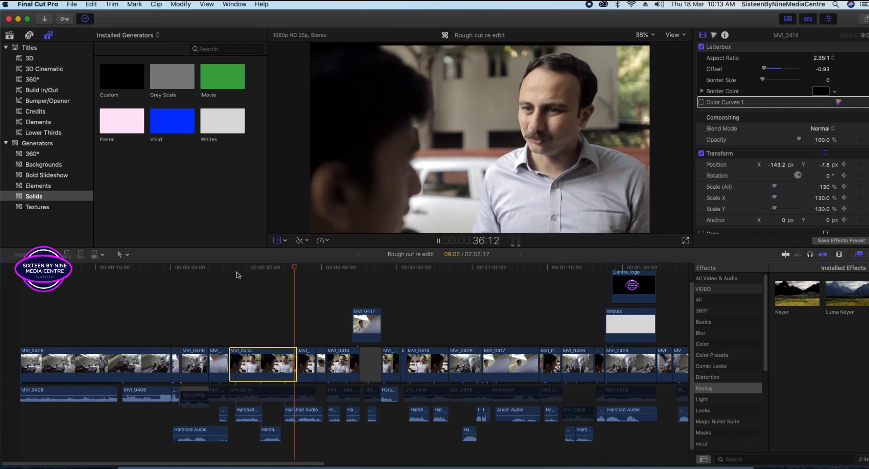
pyautogui.press('space')
pyautogui.moveTo(302, 271)
pyautogui.mouseDown()
pyautogui.moveTo(236, 279)
pyautogui.moveTo(294, 280)
pyautogui.mouseUp()
# Set the end Scale (All) keyframe to 140% and play back the updated push-in.
pyautogui.hotkey('shift', 't')
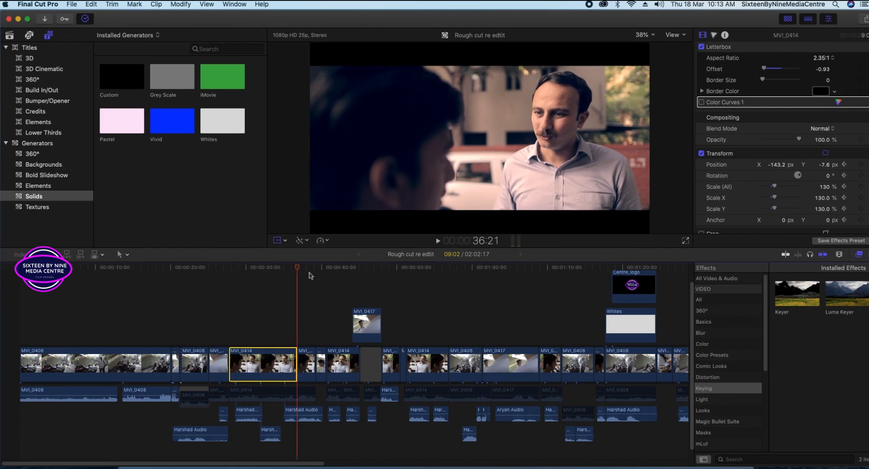
pyautogui.click(828, 186)
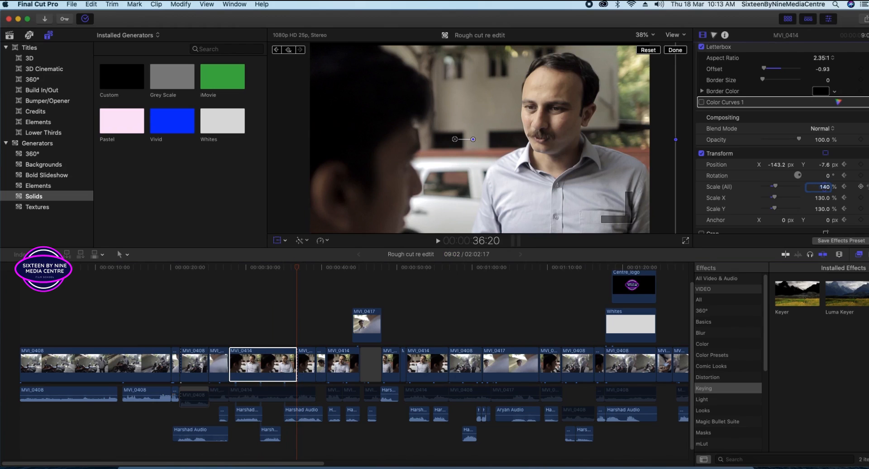
pyautogui.press('Return')
pyautogui.moveTo(297, 269); pyautogui.dragTo(263, 271)
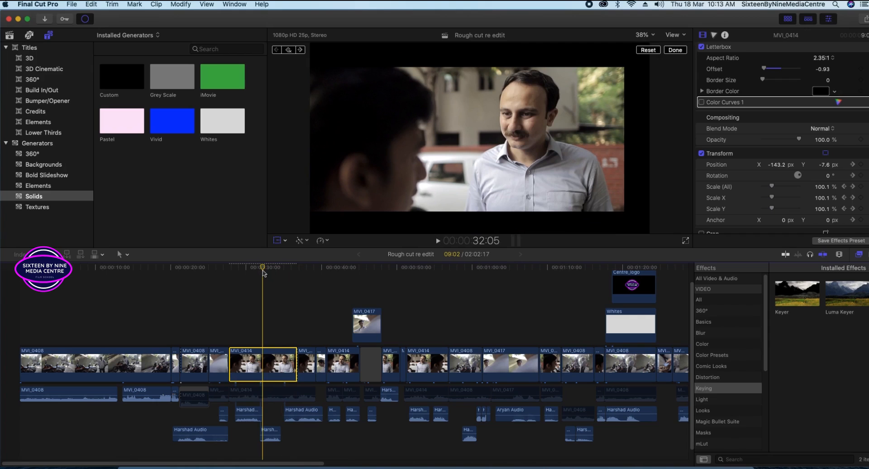
pyautogui.press('space')
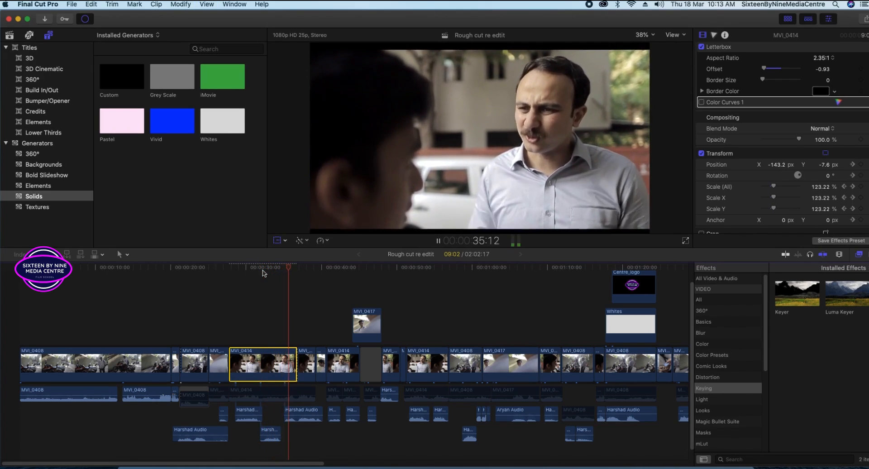
pyautogui.moveTo(300, 270); pyautogui.dragTo(284, 270)
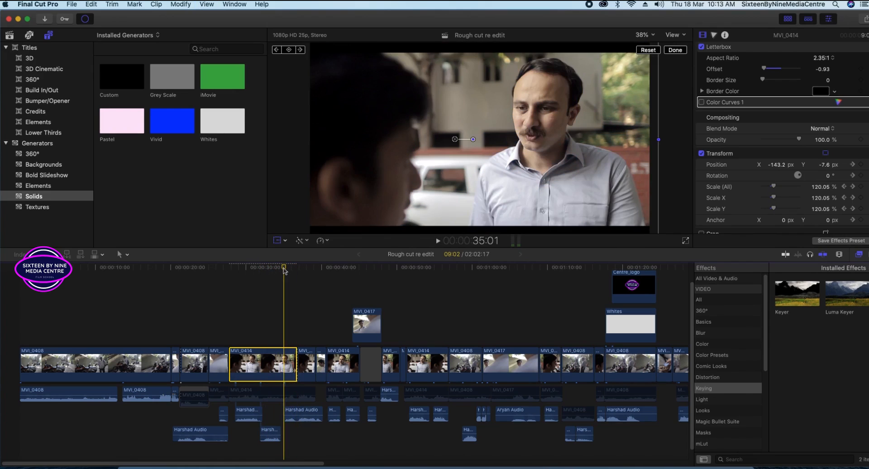
# Zoom the viewer to 6.25% then 25%, hide the transform overlay, and play the push-in.
pyautogui.click(644, 35)
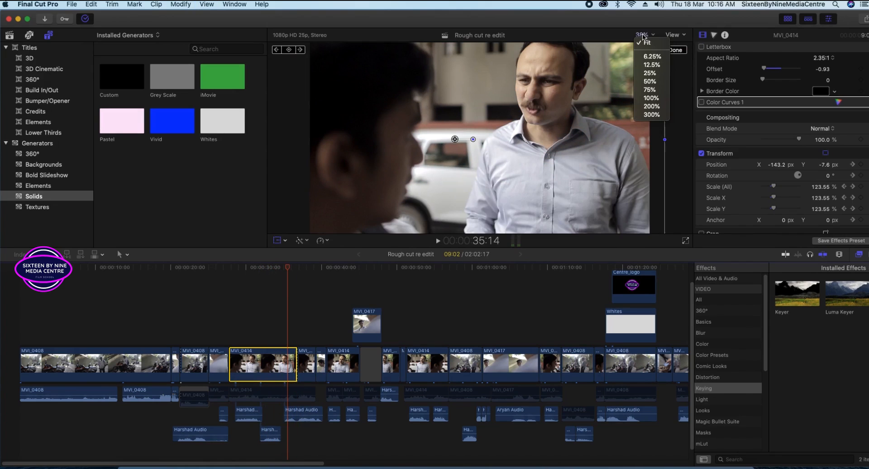
pyautogui.click(642, 58)
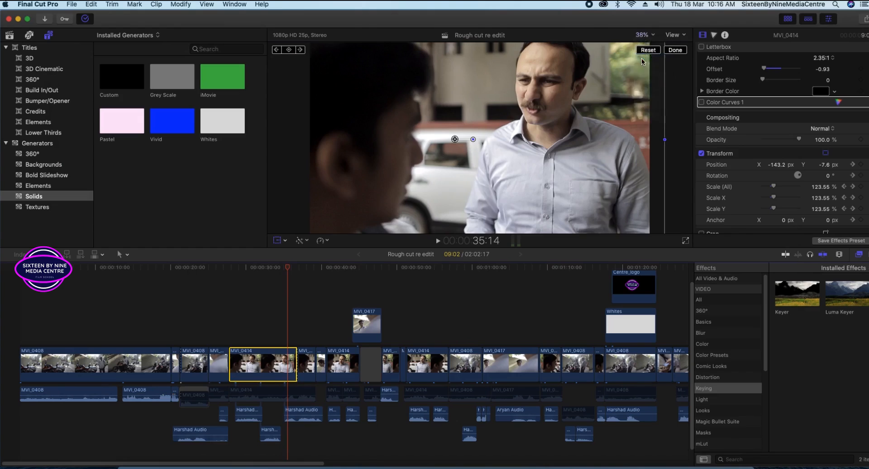
pyautogui.click(649, 39)
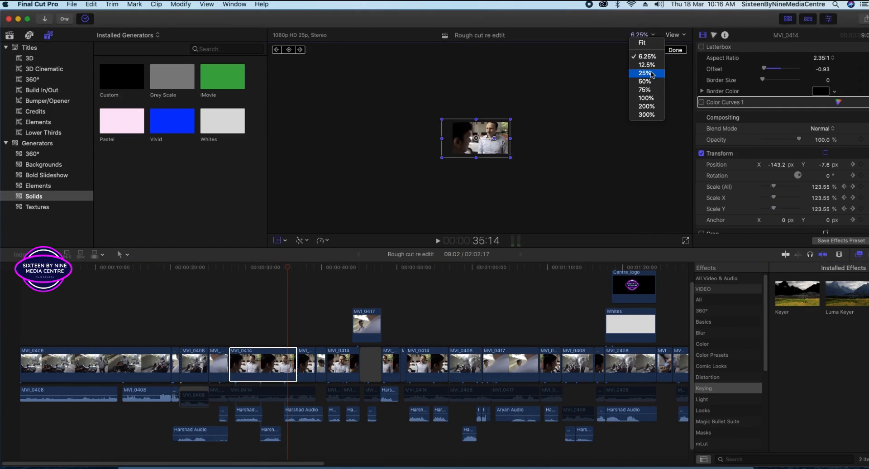
pyautogui.click(645, 89)
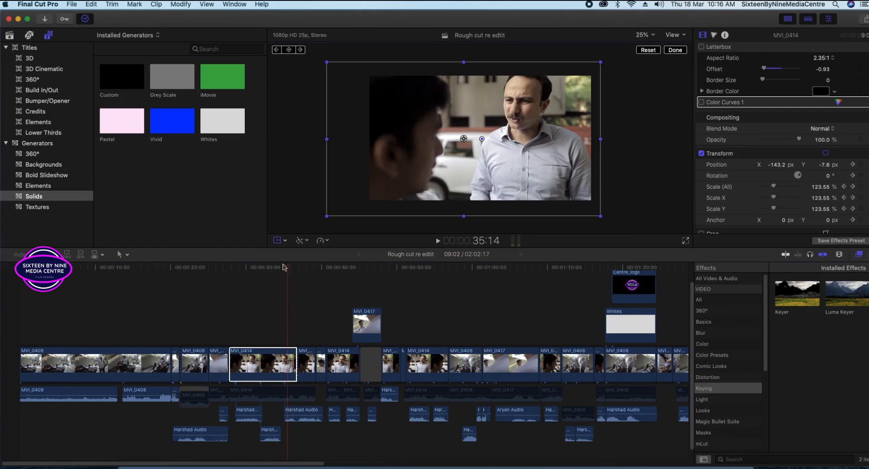
pyautogui.click(235, 267)
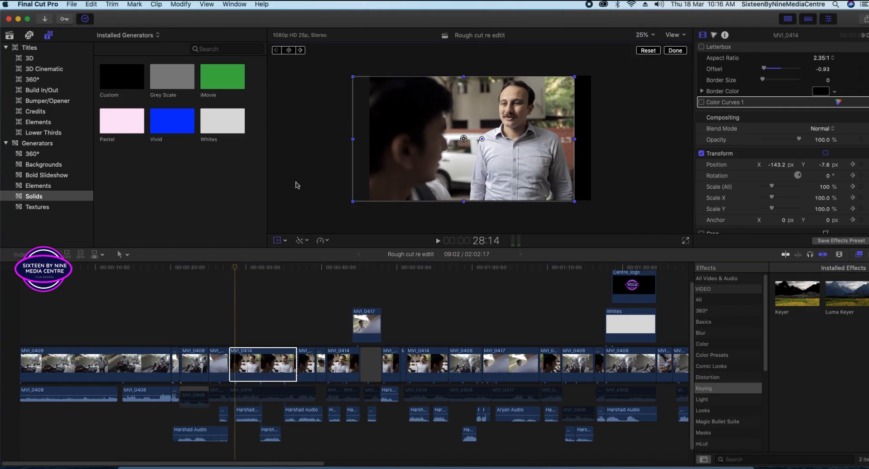
pyautogui.click(277, 241)
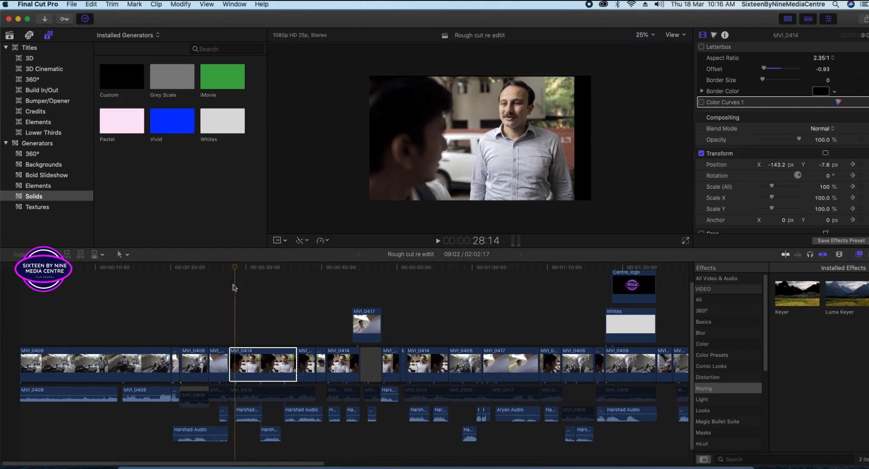
pyautogui.press('space')
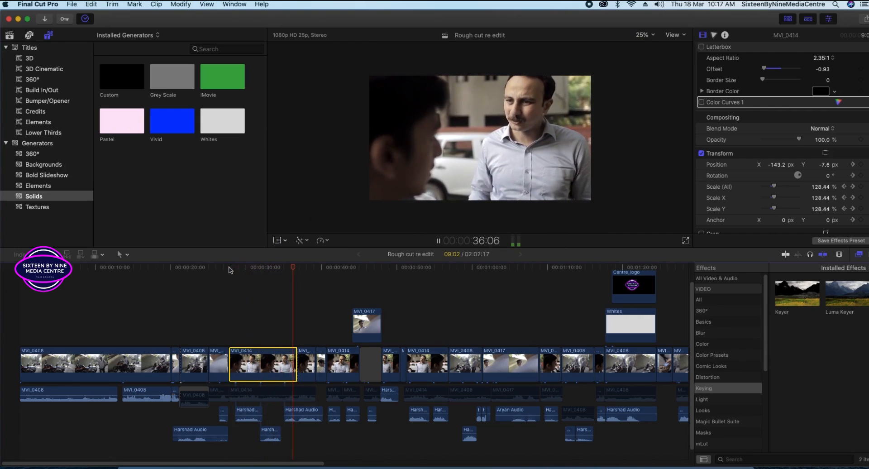
pyautogui.moveTo(277, 270)
pyautogui.mouseDown()
pyautogui.moveTo(288, 270)
pyautogui.moveTo(246, 270)
pyautogui.moveTo(277, 270)
pyautogui.moveTo(274, 278)
pyautogui.mouseUp()
# Set the viewer back to Fit and scrub through the scale animation.
pyautogui.click(650, 36)
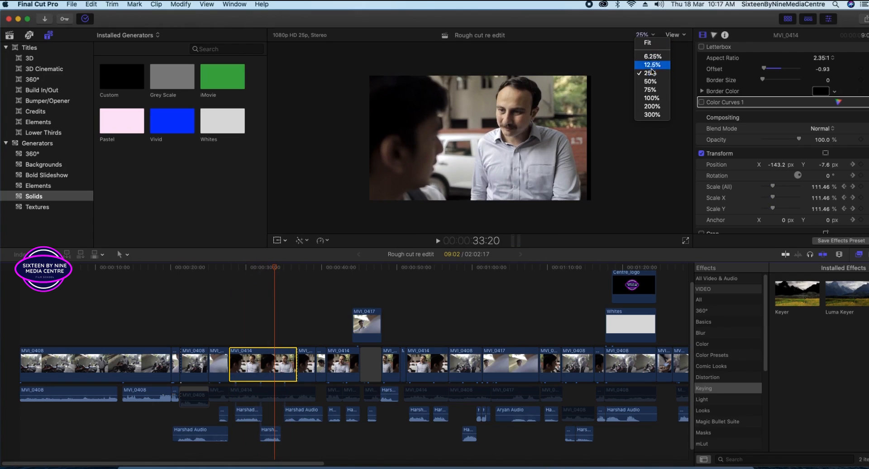
pyautogui.click(648, 42)
pyautogui.moveTo(277, 271); pyautogui.dragTo(244, 280)
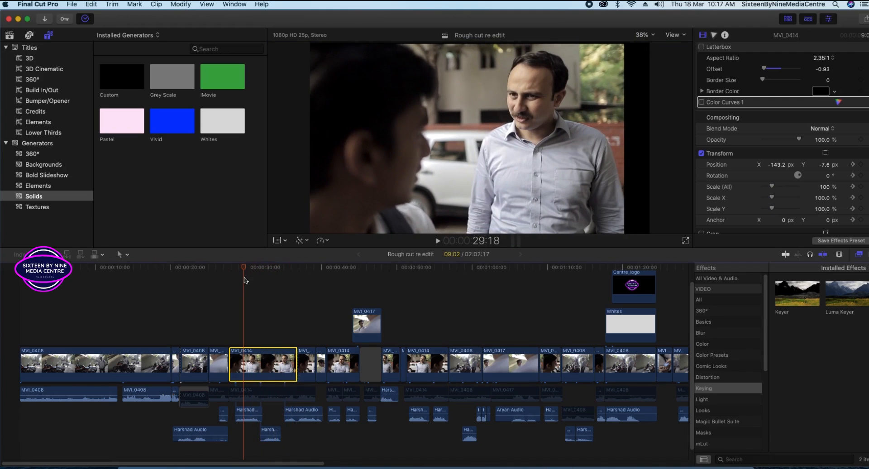
pyautogui.click(438, 134)
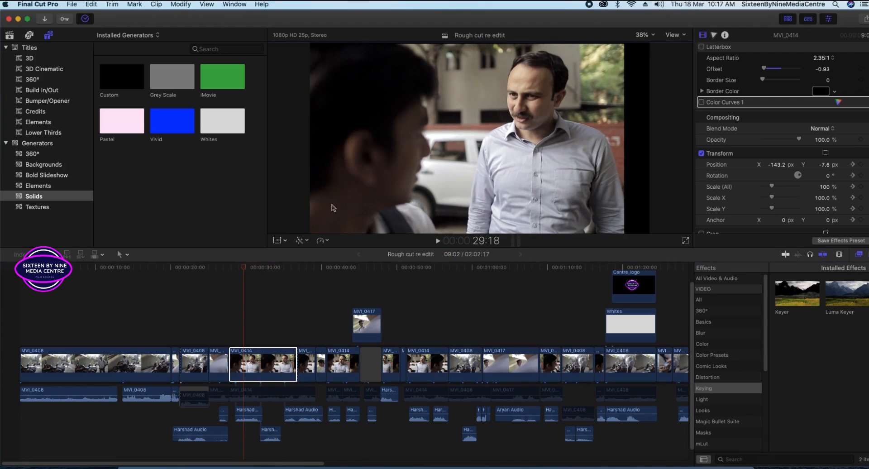
# Shift the MVI_0414 image right, undo it, then replay the push-in from 31:21 to 35:22.
pyautogui.click(281, 240)
pyautogui.moveTo(412, 166); pyautogui.dragTo(442, 166)
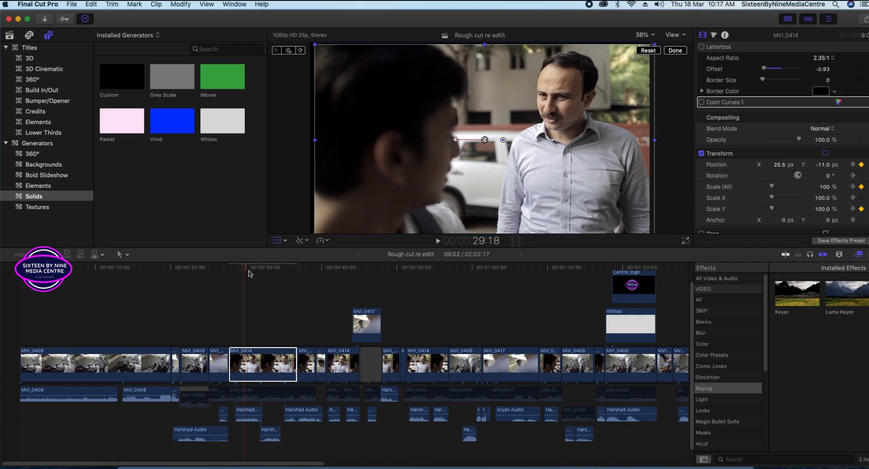
pyautogui.click(262, 274)
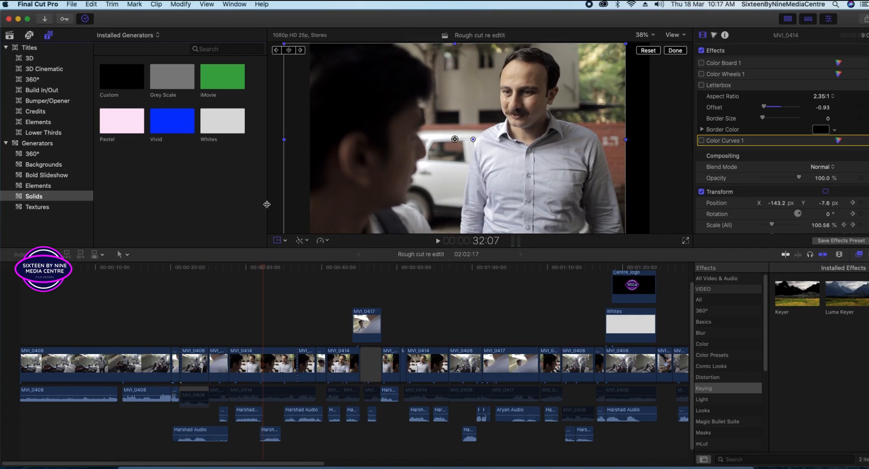
pyautogui.press('super+z')
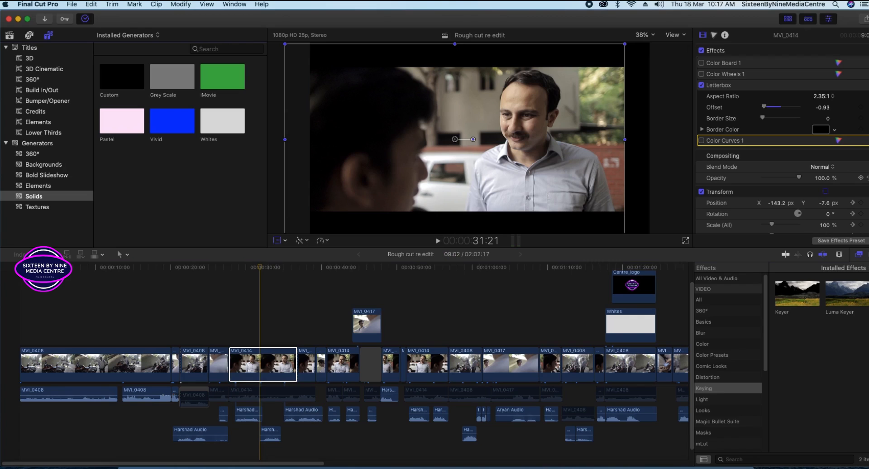
pyautogui.scroll(-5, 699, 206)
pyautogui.scroll(1, 696, 207)
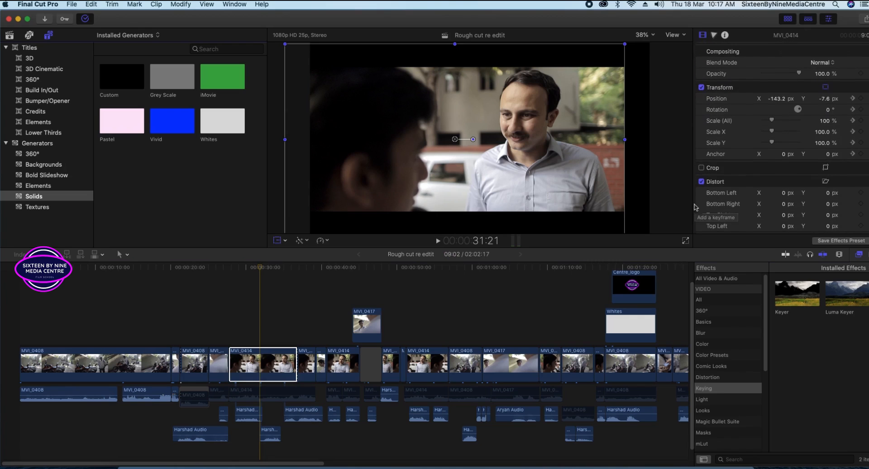
pyautogui.press('space')
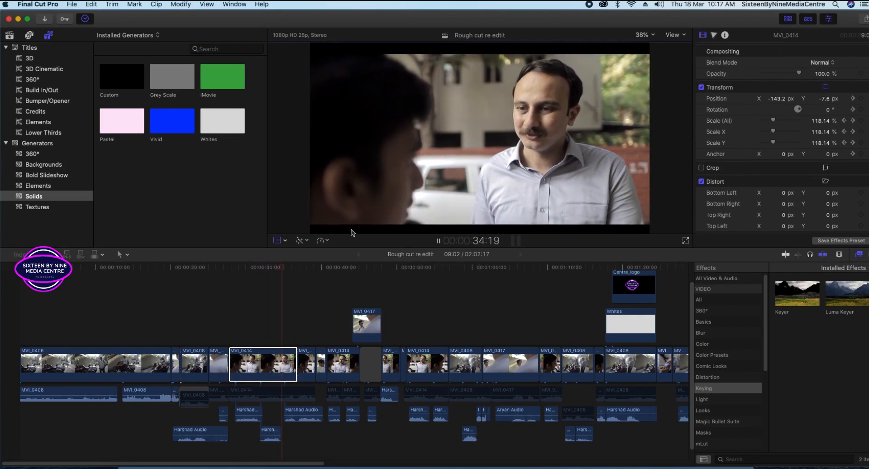
pyautogui.press('space')
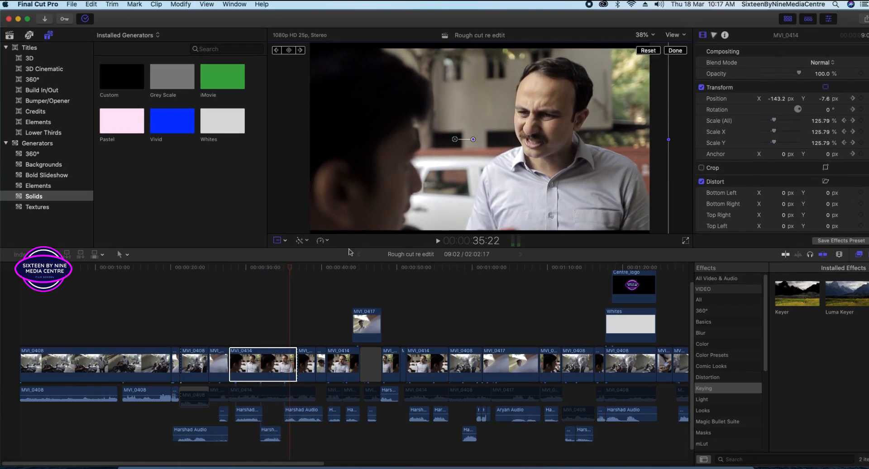
pyautogui.moveTo(285, 272)
pyautogui.mouseDown()
pyautogui.moveTo(296, 272)
pyautogui.moveTo(284, 274)
pyautogui.mouseUp()
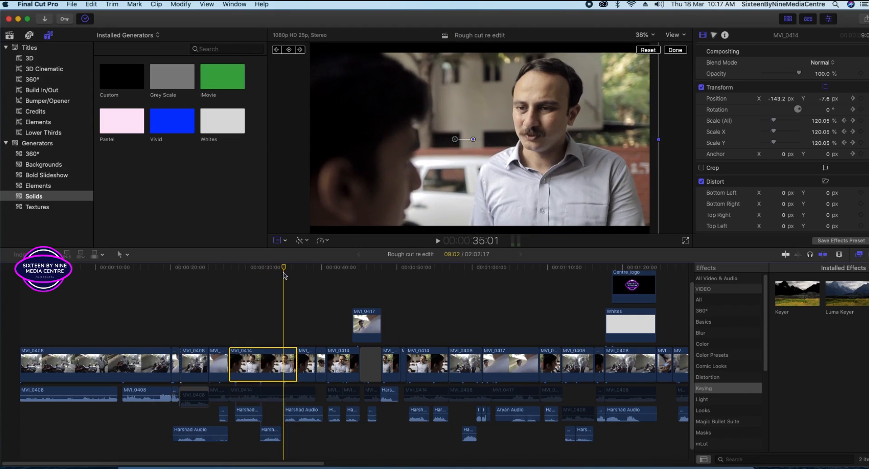
# Turn off the Letterbox effect on MVI_0414, scrub back, and open the clip's context menu.
pyautogui.scroll(5, 738, 86)
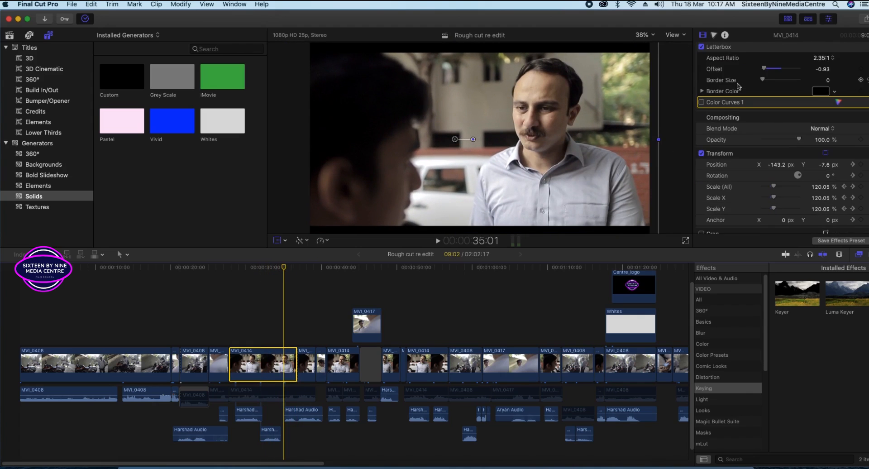
pyautogui.click(701, 85)
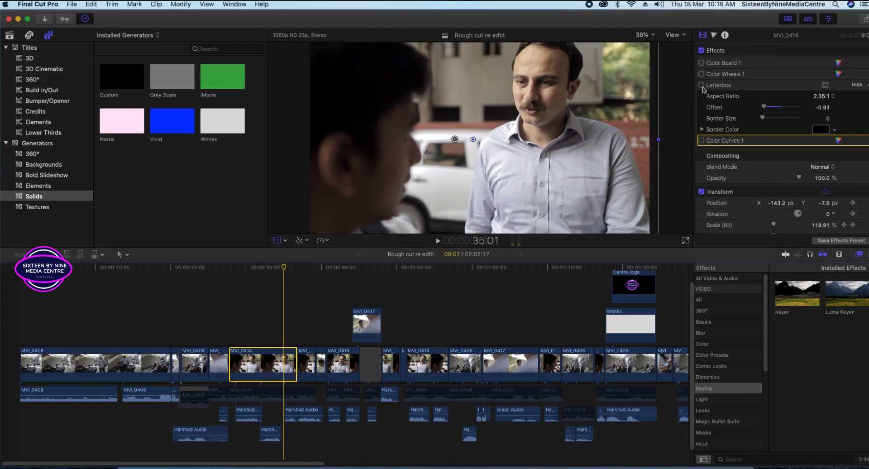
pyautogui.moveTo(284, 269); pyautogui.dragTo(235, 280)
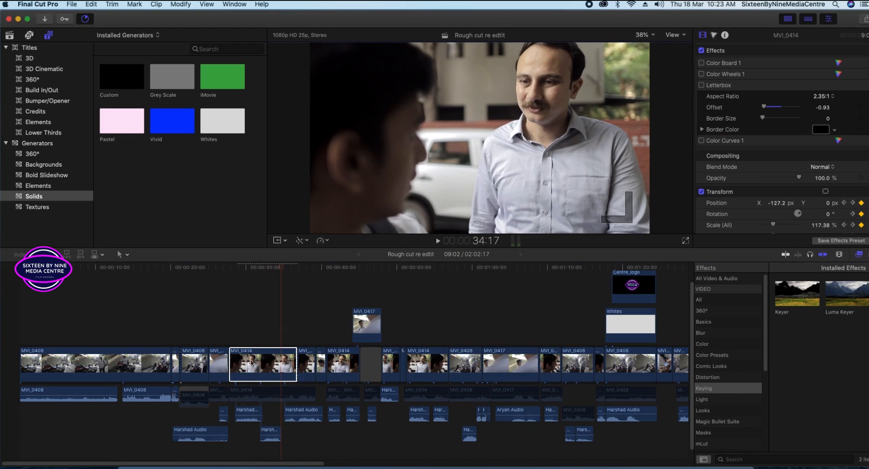
pyautogui.rightClick(255, 375)
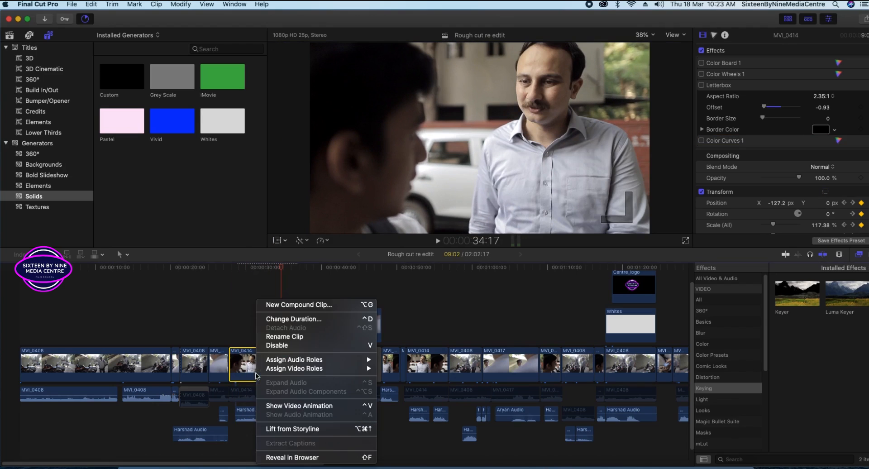
# Nest MVI_0414 in a default-named compound clip and drop the Letterbox effect onto it.
pyautogui.click(294, 304)
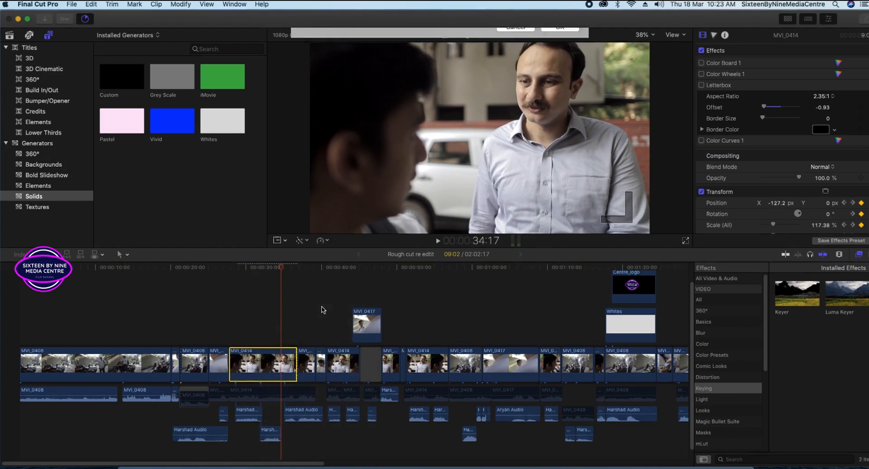
pyautogui.click(557, 70)
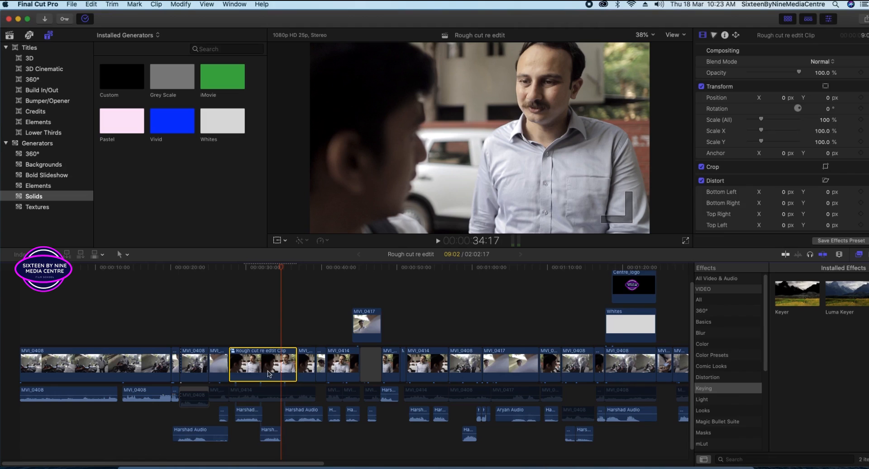
pyautogui.click(739, 459)
pyautogui.write('le')
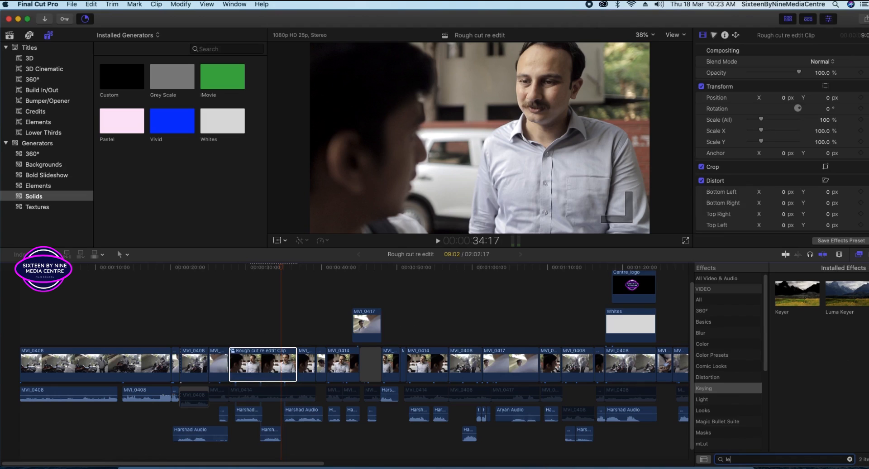
pyautogui.write('tter')
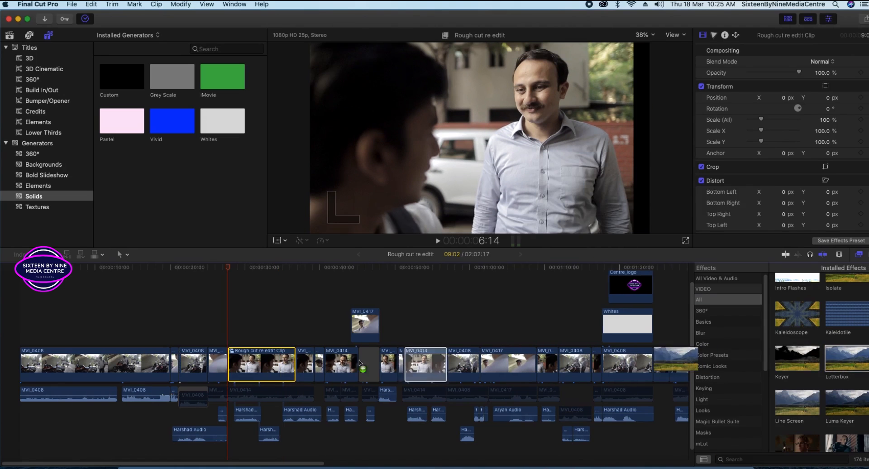
pyautogui.moveTo(417, 365); pyautogui.dragTo(265, 370)
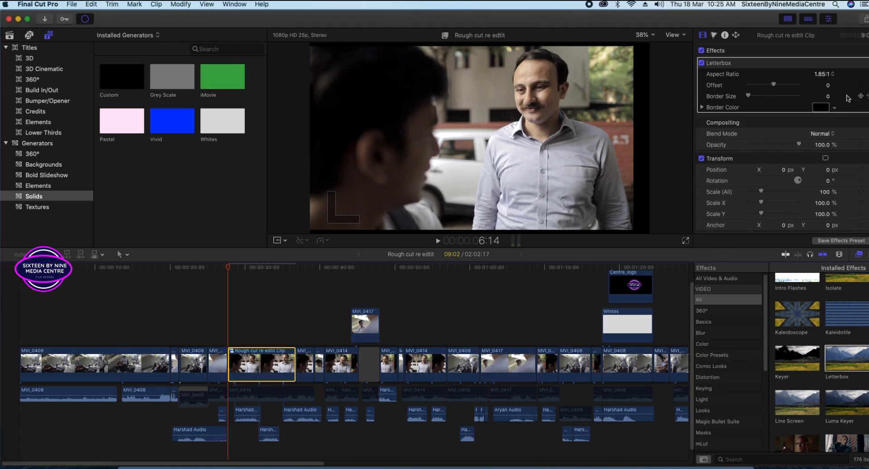
# Set the Letterbox aspect ratio to 2.35:1, then select the five opening clips.
pyautogui.click(829, 77)
pyautogui.click(823, 82)
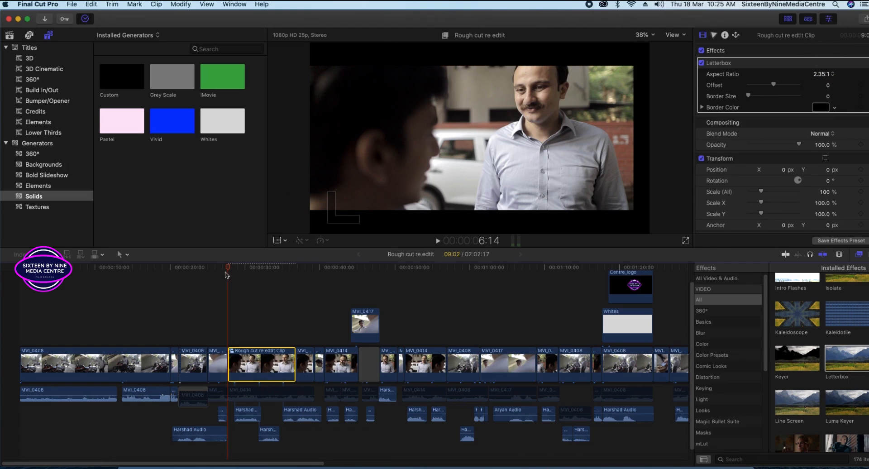
pyautogui.moveTo(228, 267); pyautogui.dragTo(234, 267)
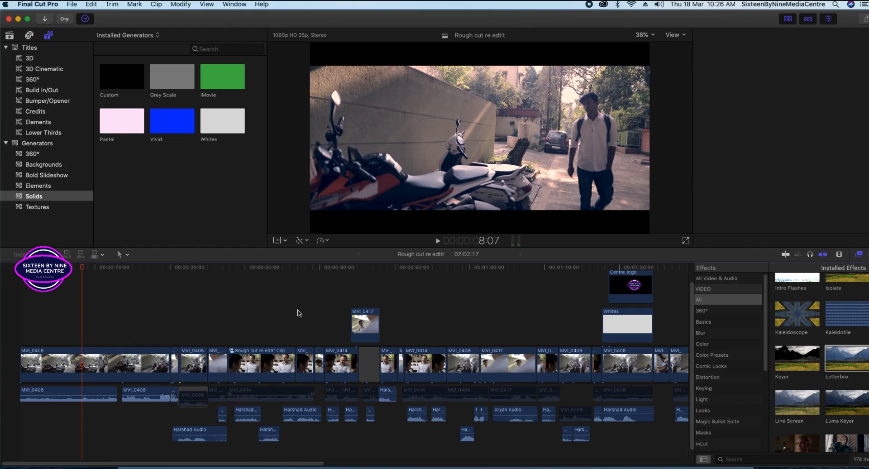
pyautogui.moveTo(296, 309); pyautogui.dragTo(108, 365)
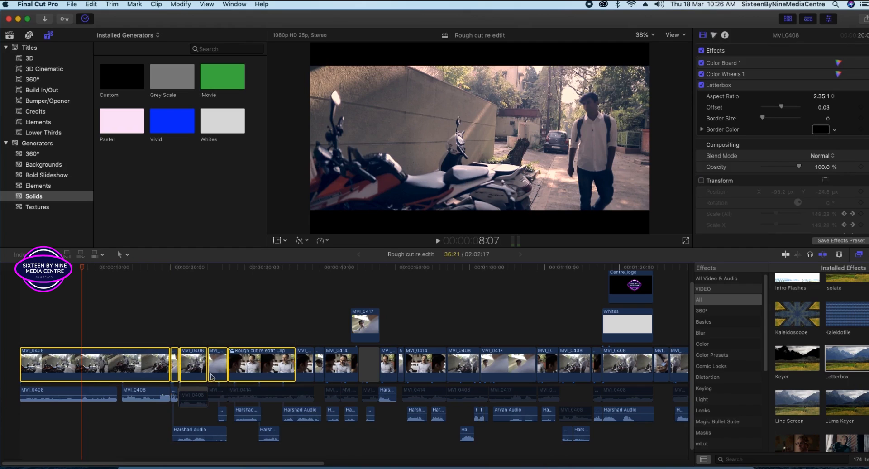
# Nest the selected opening clips into a new compound clip with the default name.
pyautogui.rightClick(211, 377)
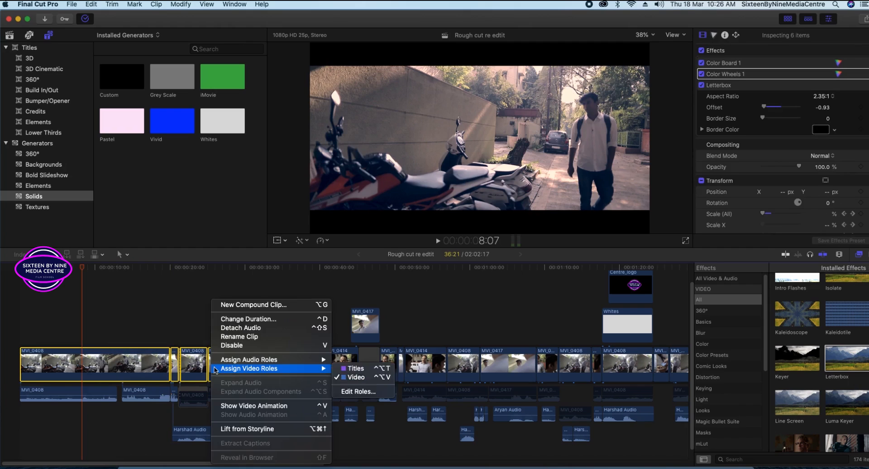
pyautogui.click(242, 307)
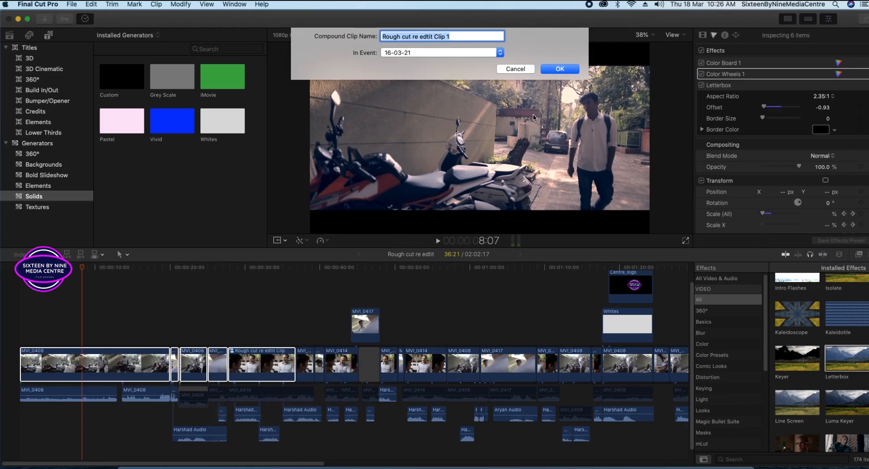
pyautogui.click(559, 69)
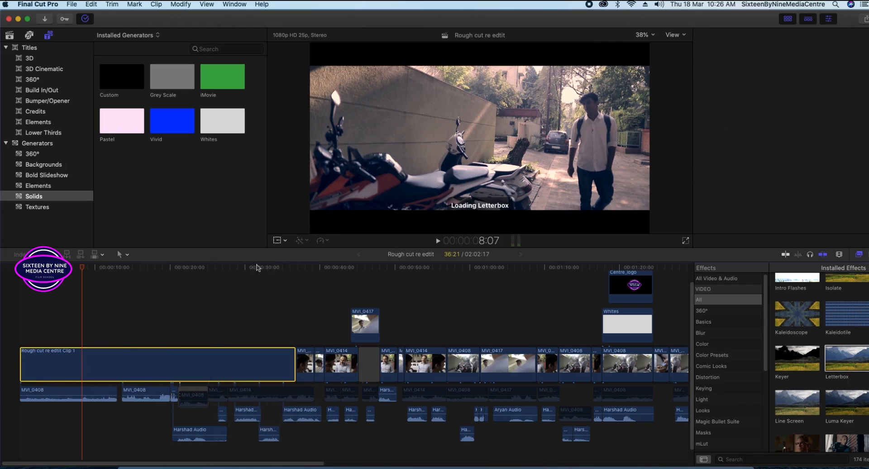
# Inspect the new compound clip and the nested MVI_0414 clip, then undo the nesting.
pyautogui.doubleClick(197, 371)
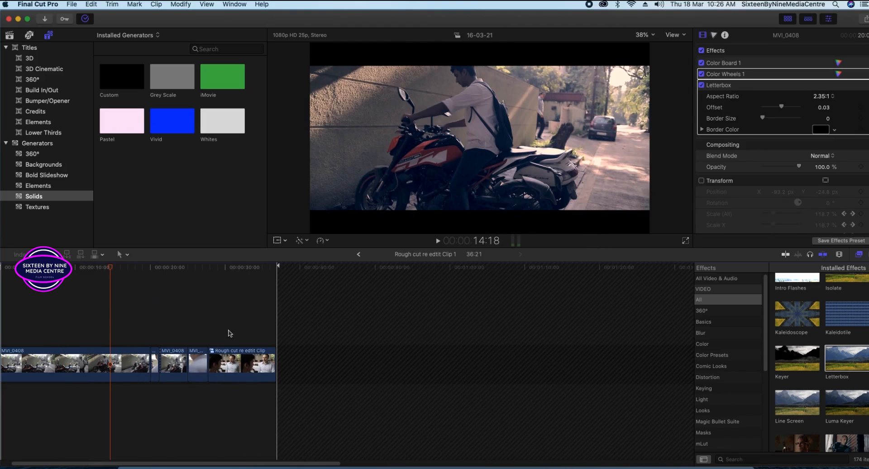
pyautogui.doubleClick(226, 353)
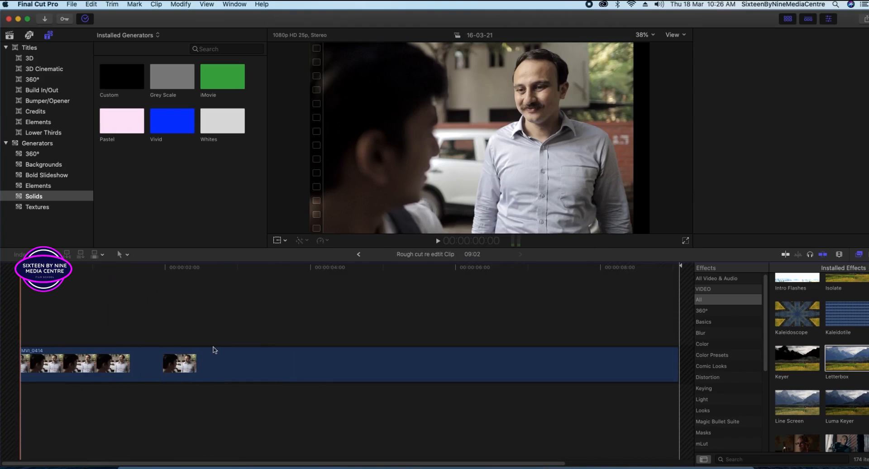
pyautogui.press('super+minus')
pyautogui.press('super+minus')
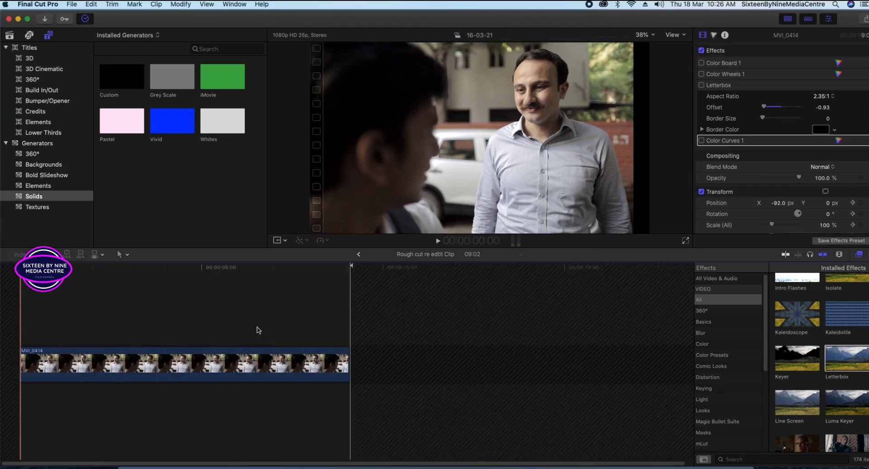
pyautogui.click(257, 330)
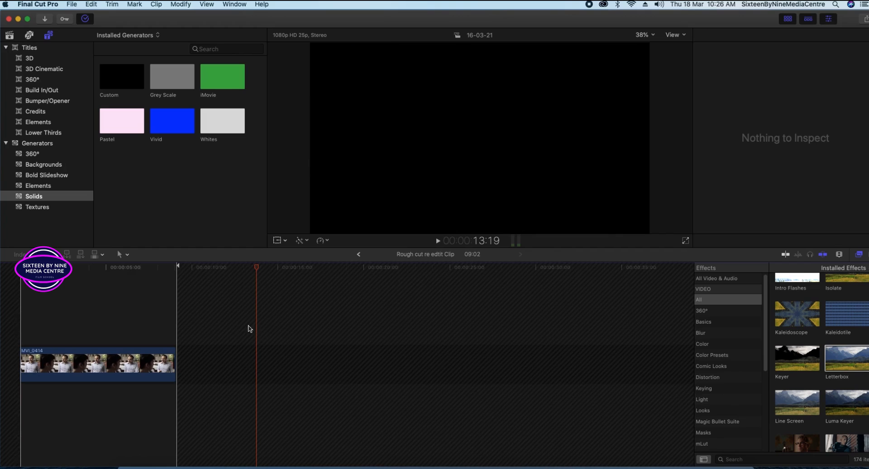
pyautogui.press('super+bracketleft')
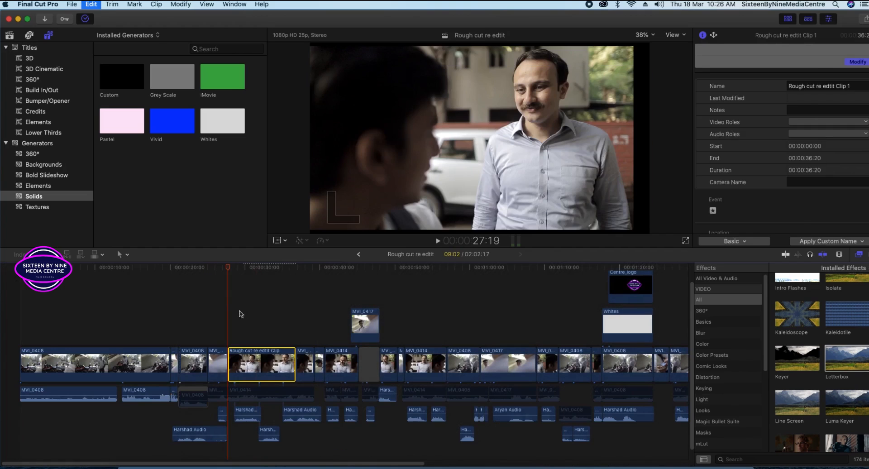
# Review the project's shots and select the Rough cut re edtit Clip compound clip.
pyautogui.moveTo(151, 277); pyautogui.dragTo(123, 285)
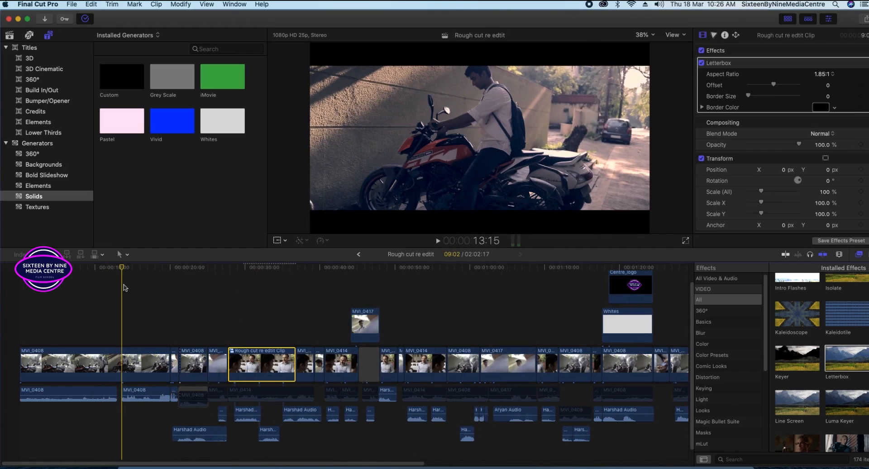
pyautogui.click(130, 364)
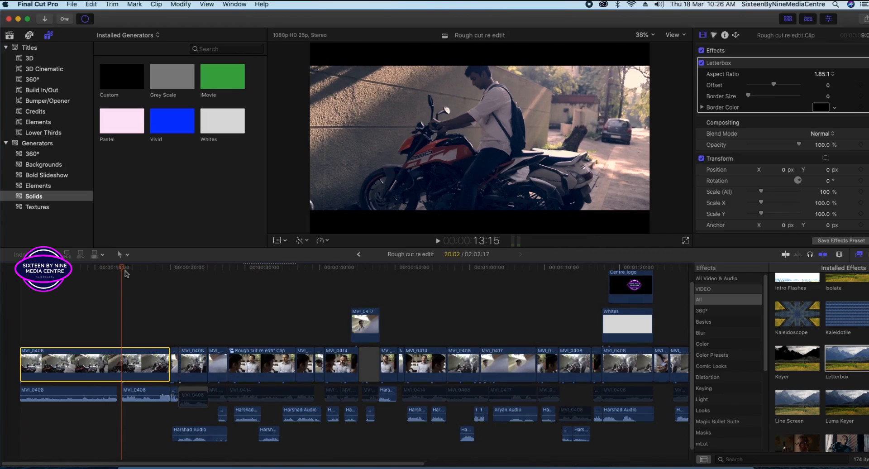
pyautogui.moveTo(208, 274); pyautogui.dragTo(264, 360)
pyautogui.click(264, 361)
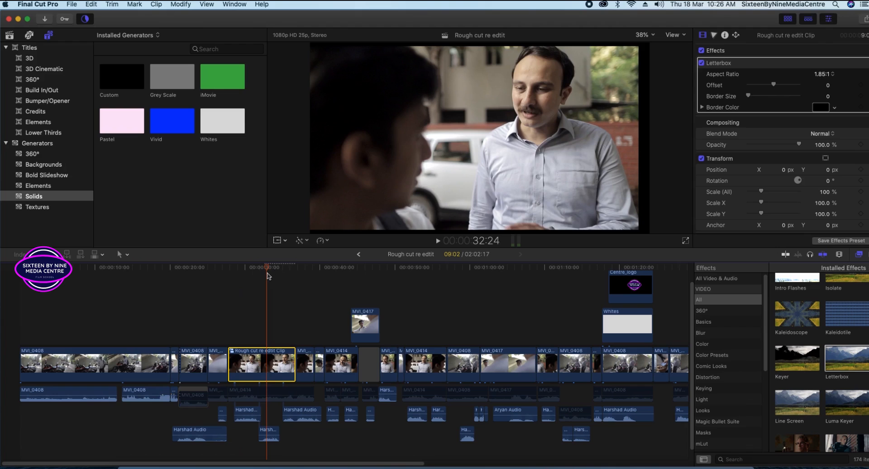
# Set the compound clip's Letterbox aspect ratio to 2.35:1 and toggle it to compare framing.
pyautogui.click(823, 73)
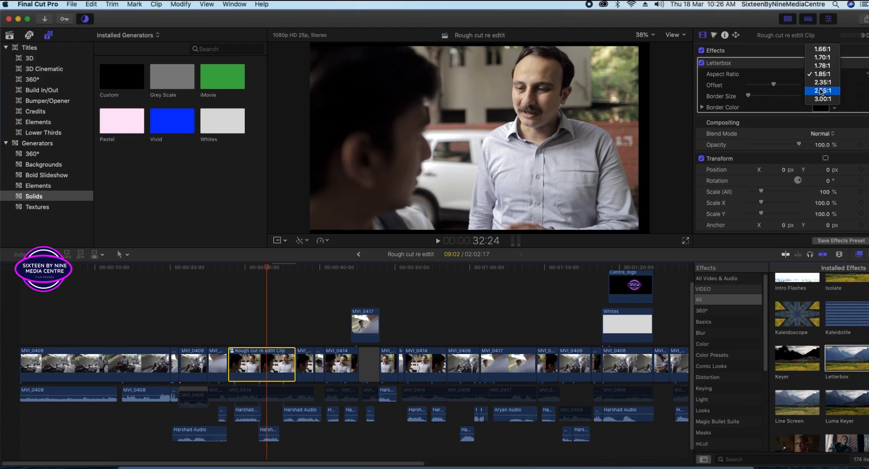
pyautogui.click(823, 82)
pyautogui.moveTo(271, 267); pyautogui.dragTo(265, 287)
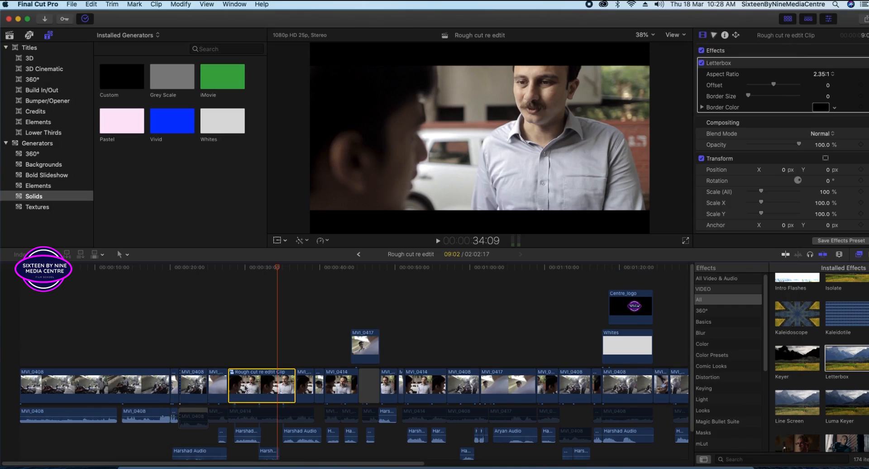
pyautogui.click(702, 63)
pyautogui.click(474, 196)
# Inspect the Transform Scale X value, leaving it unchanged.
pyautogui.click(822, 203)
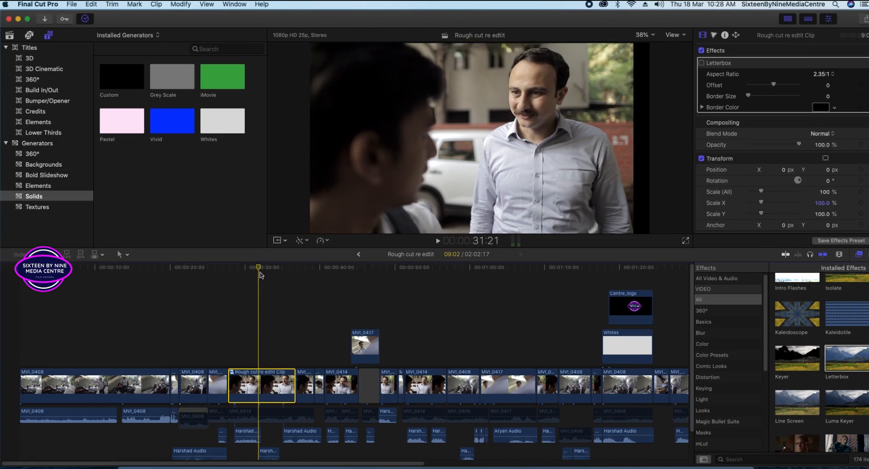
pyautogui.scroll(-2, 833, 177)
pyautogui.click(749, 138)
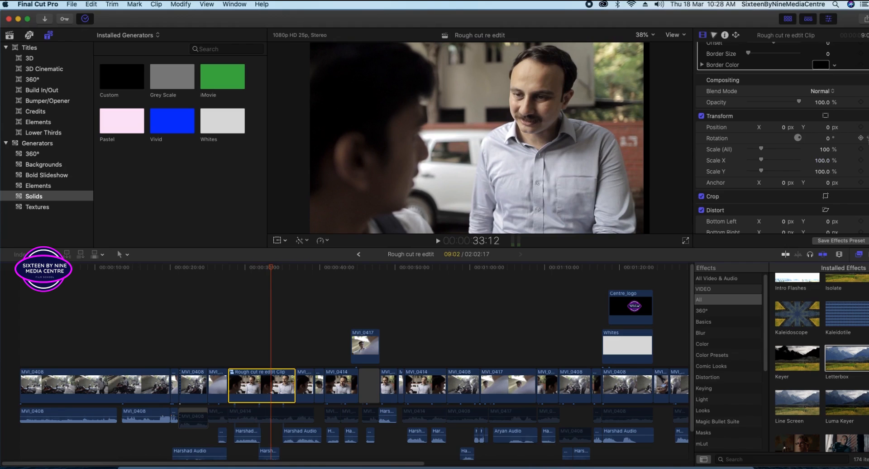
pyautogui.click(835, 140)
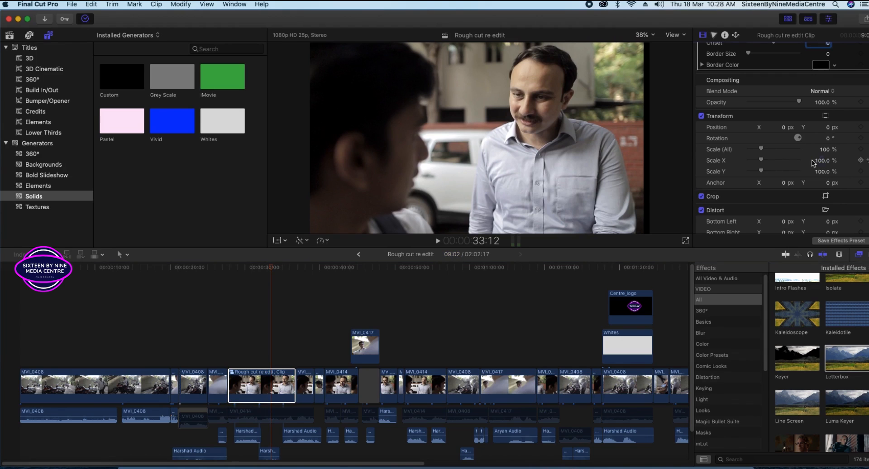
pyautogui.moveTo(275, 269)
pyautogui.mouseDown()
pyautogui.moveTo(259, 268)
pyautogui.moveTo(279, 270)
pyautogui.mouseUp()
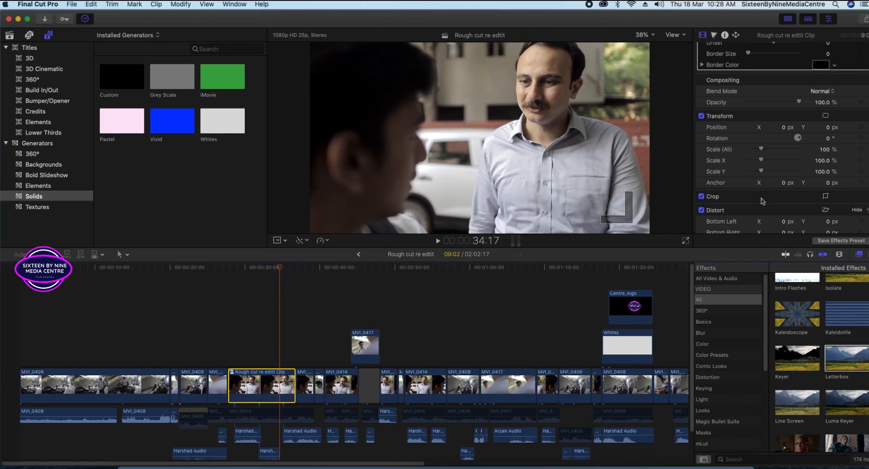
# Add and then remove Scale keyframes, and switch off the clip's Transform.
pyautogui.click(861, 149)
pyautogui.click(860, 160)
pyautogui.click(861, 150)
pyautogui.click(721, 127)
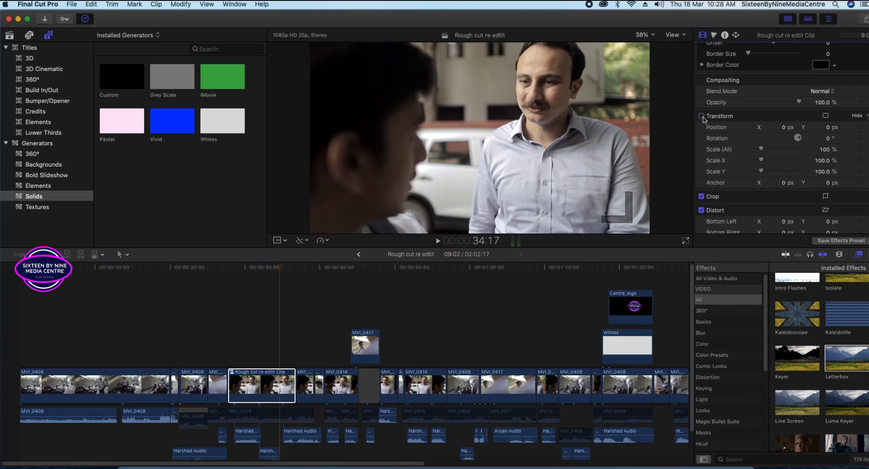
# Turn Transform back on and toggle the Letterbox off to compare framing.
pyautogui.click(702, 116)
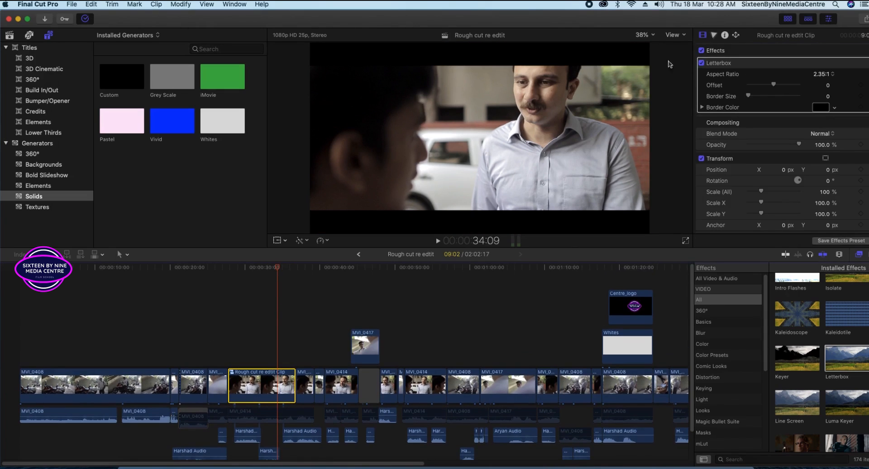
pyautogui.click(701, 63)
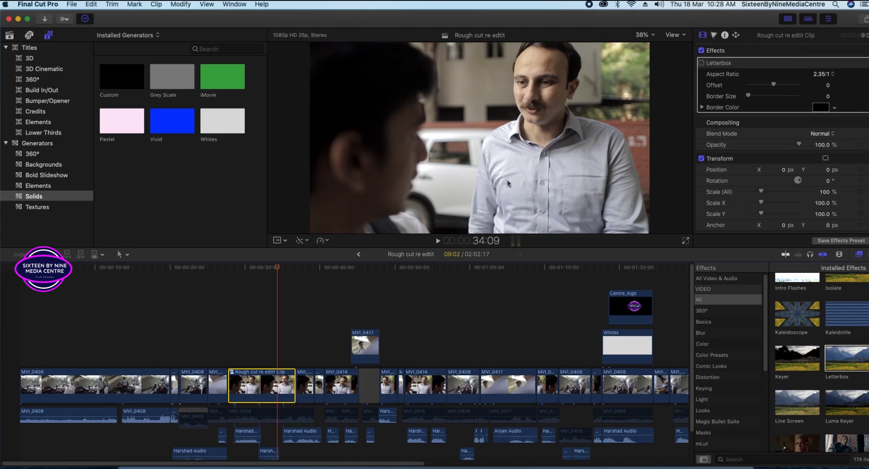
pyautogui.click(474, 194)
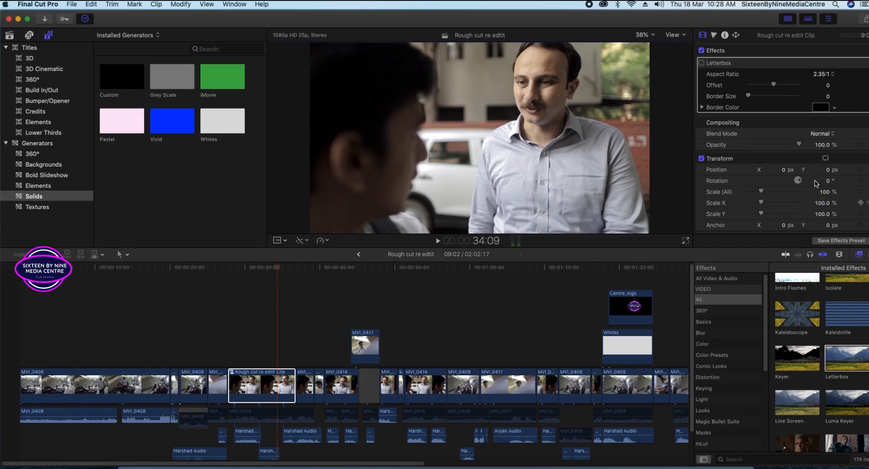
pyautogui.moveTo(277, 274)
pyautogui.mouseDown()
pyautogui.moveTo(256, 275)
pyautogui.moveTo(271, 274)
pyautogui.mouseUp()
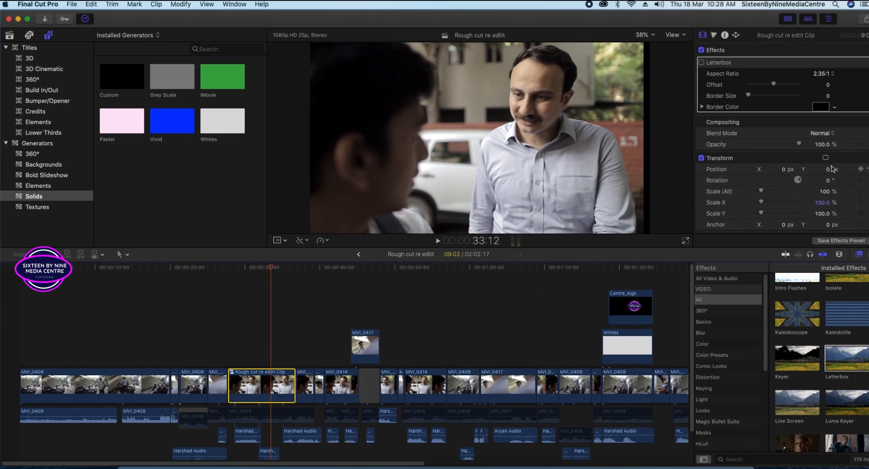
pyautogui.scroll(-3, 832, 169)
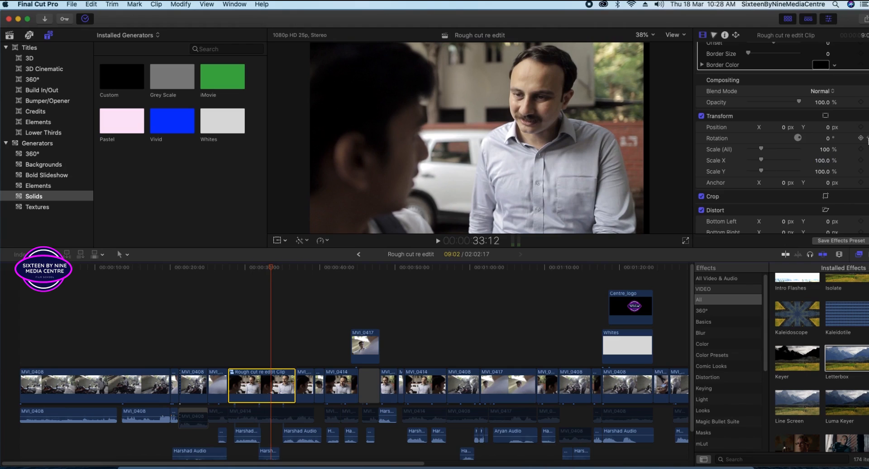
pyautogui.click(835, 140)
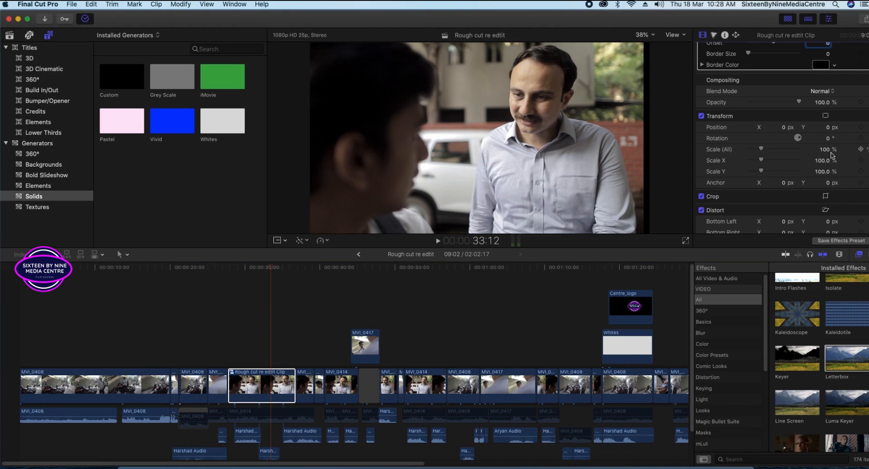
pyautogui.moveTo(272, 268)
pyautogui.mouseDown()
pyautogui.moveTo(260, 269)
pyautogui.moveTo(280, 269)
pyautogui.mouseUp()
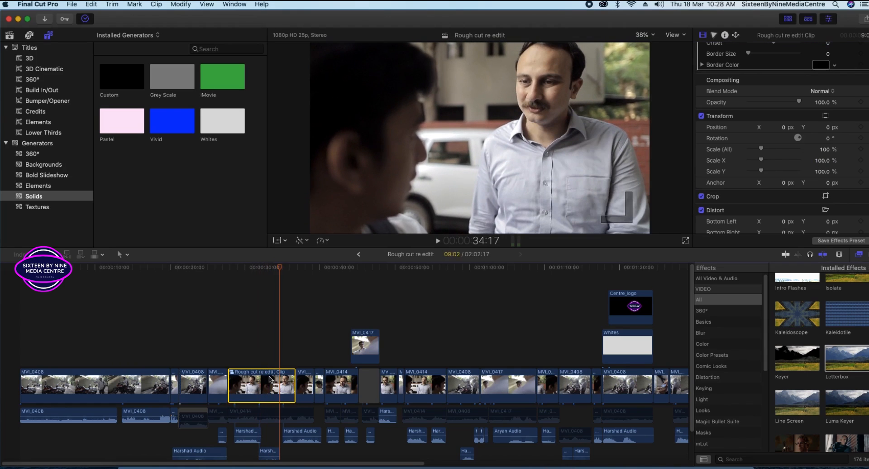
# Add and remove a Scale (All) keyframe, then switch Transform off again.
pyautogui.click(861, 149)
pyautogui.click(861, 149)
pyautogui.click(724, 142)
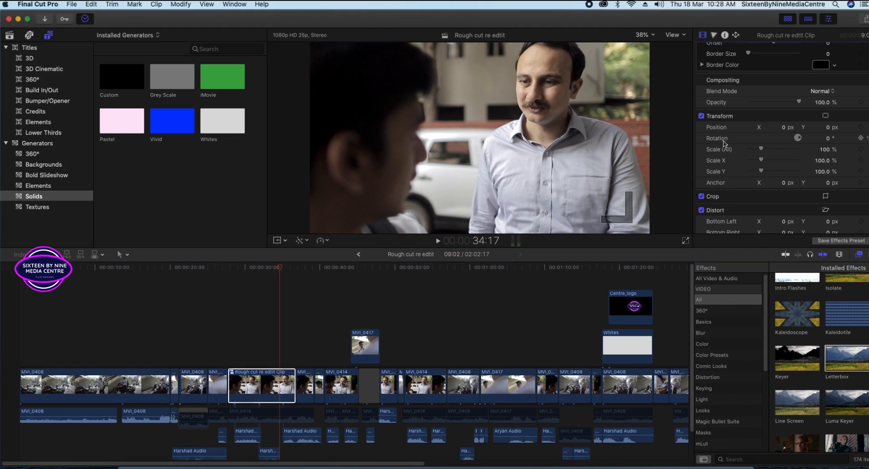
pyautogui.click(701, 117)
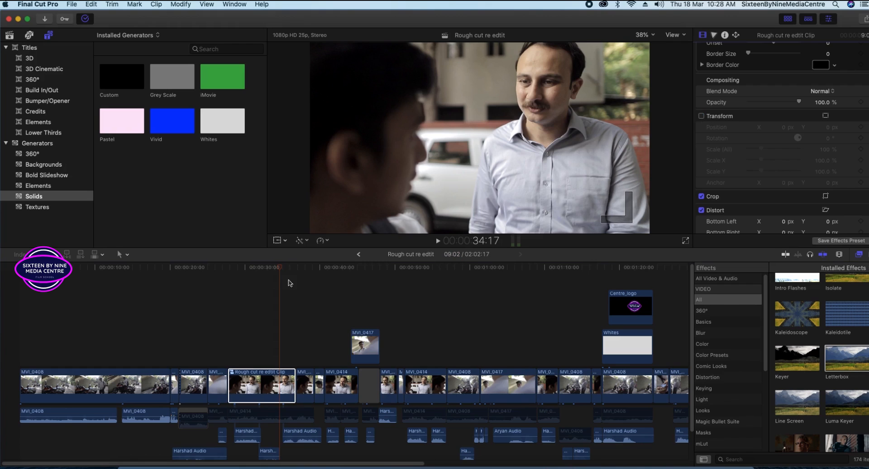
# Play the clip, show on-screen transform handles, return to 34:17 and re-enable Transform.
pyautogui.press('space')
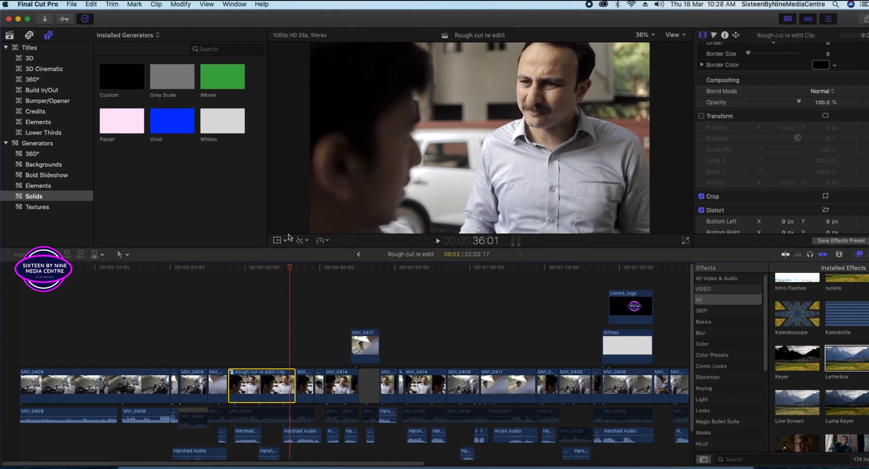
pyautogui.click(277, 240)
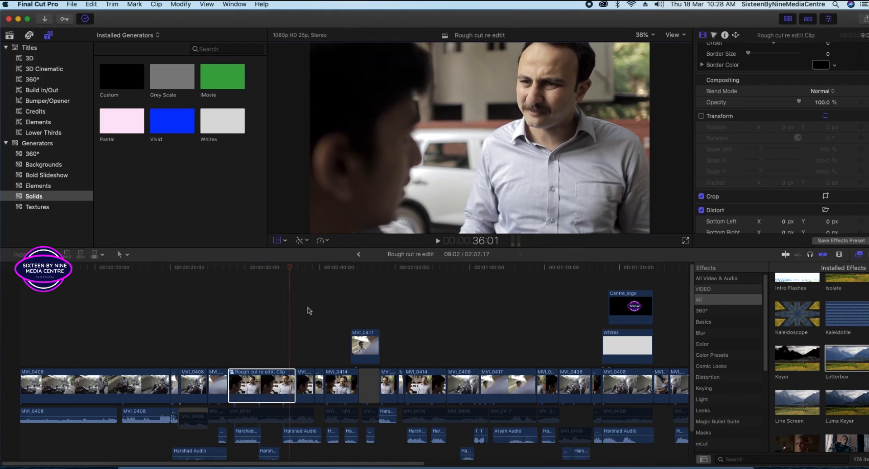
pyautogui.moveTo(294, 267); pyautogui.dragTo(279, 267)
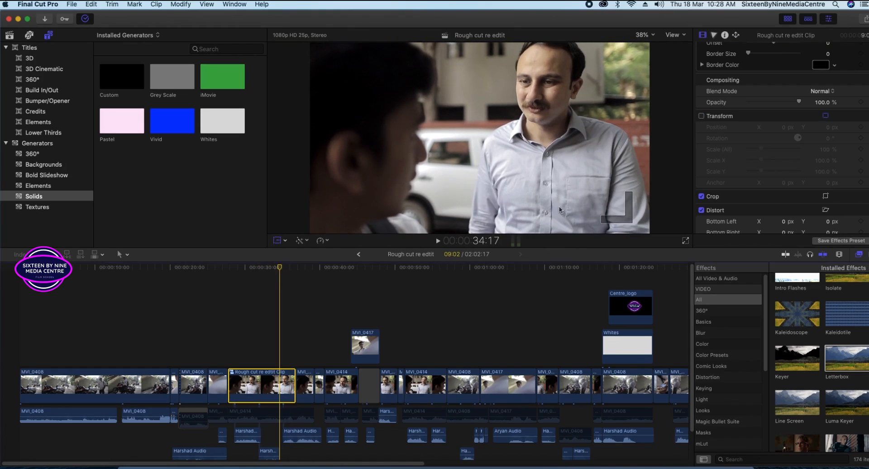
pyautogui.click(701, 115)
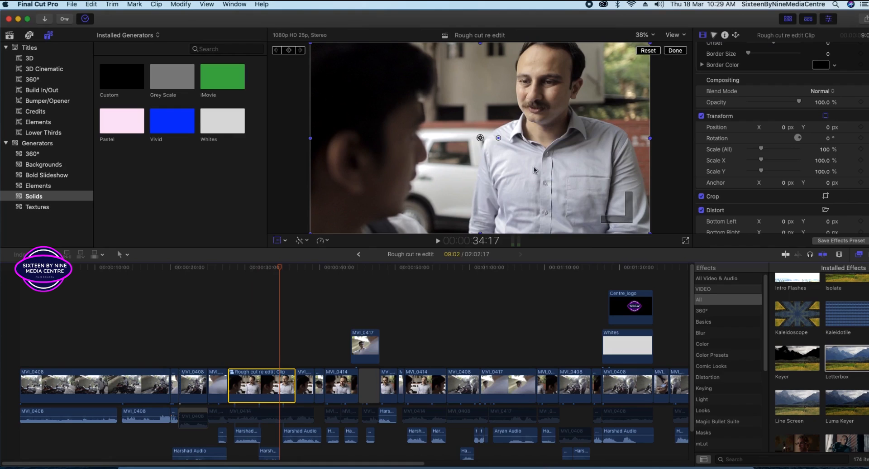
# After reviewing 33:17–35:01, tick the compound clip's 2.35:1 Letterbox and select opening MVI_0408.
pyautogui.click(273, 269)
pyautogui.moveTo(273, 269); pyautogui.dragTo(283, 269)
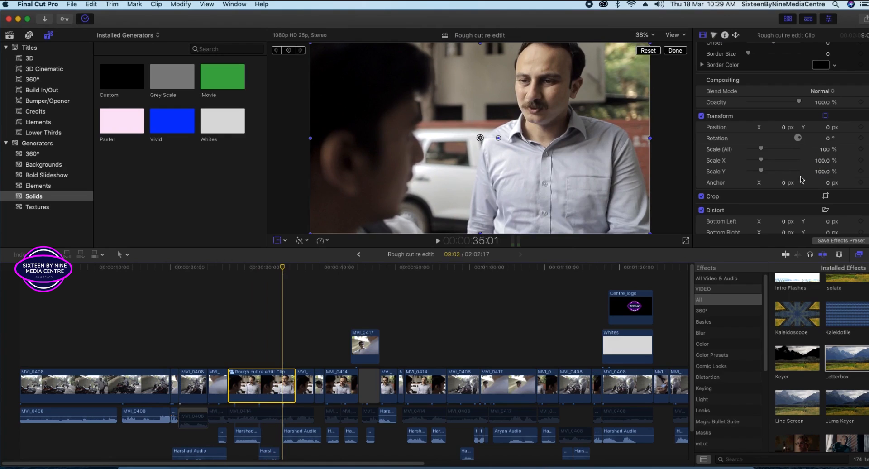
pyautogui.click(834, 152)
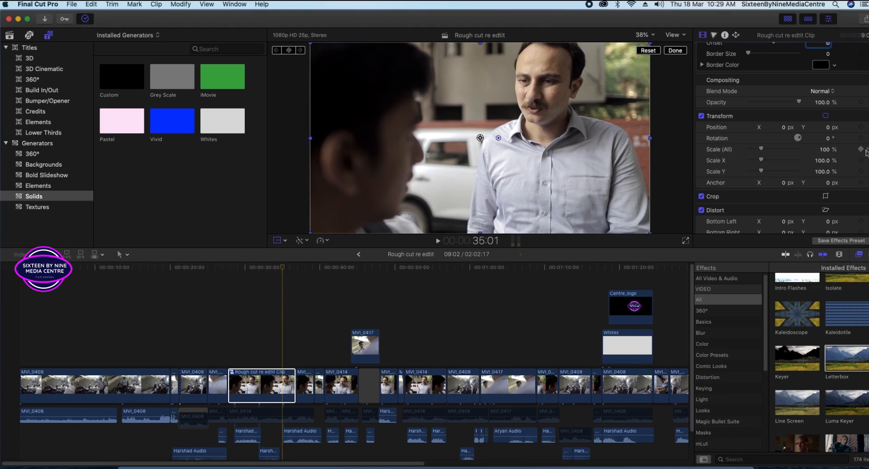
pyautogui.moveTo(283, 267); pyautogui.dragTo(42, 294)
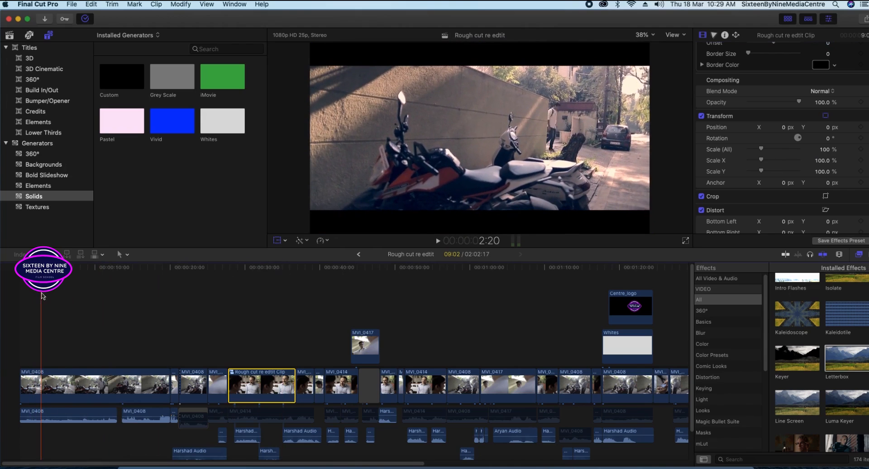
pyautogui.scroll(3, 715, 117)
pyautogui.click(702, 64)
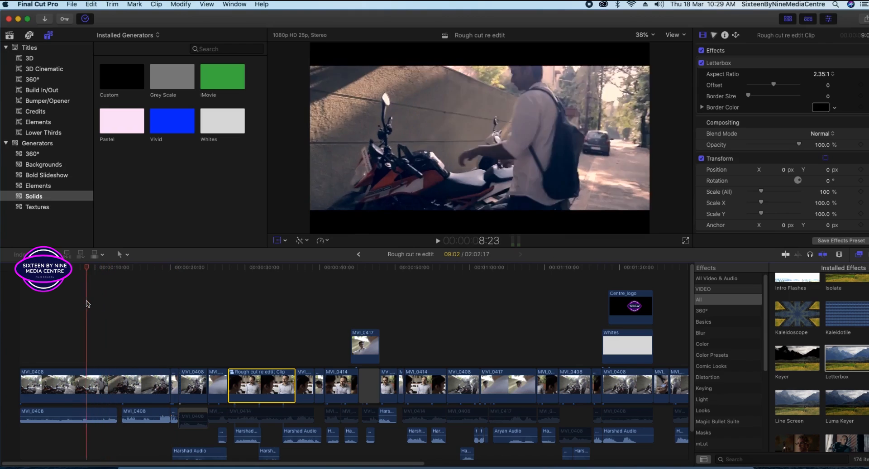
pyautogui.click(126, 390)
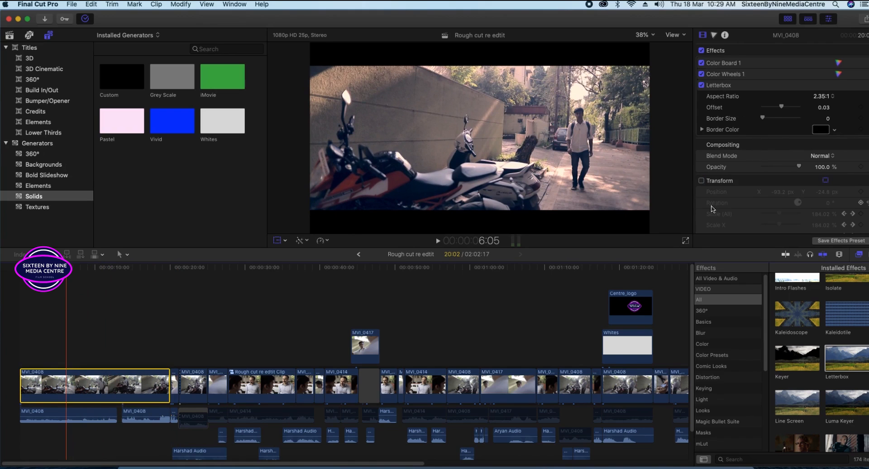
# Enable MVI_0408's scale-up Transform and play the opening from the start to check the zoom.
pyautogui.click(701, 180)
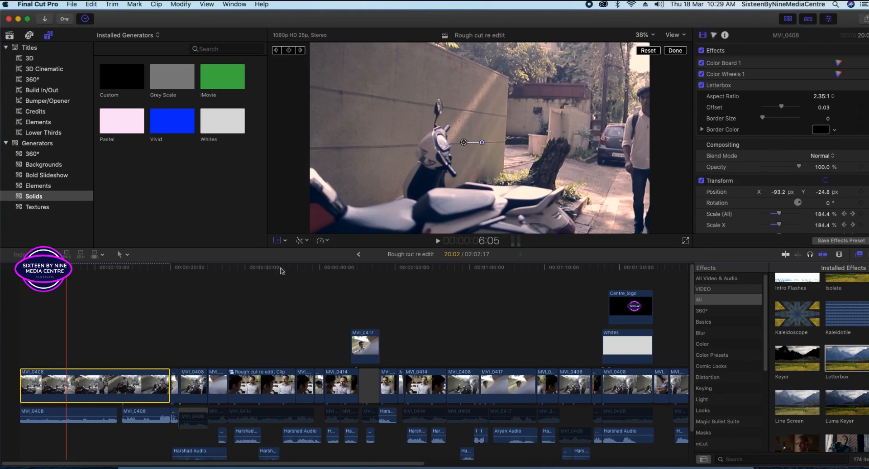
pyautogui.press('Home')
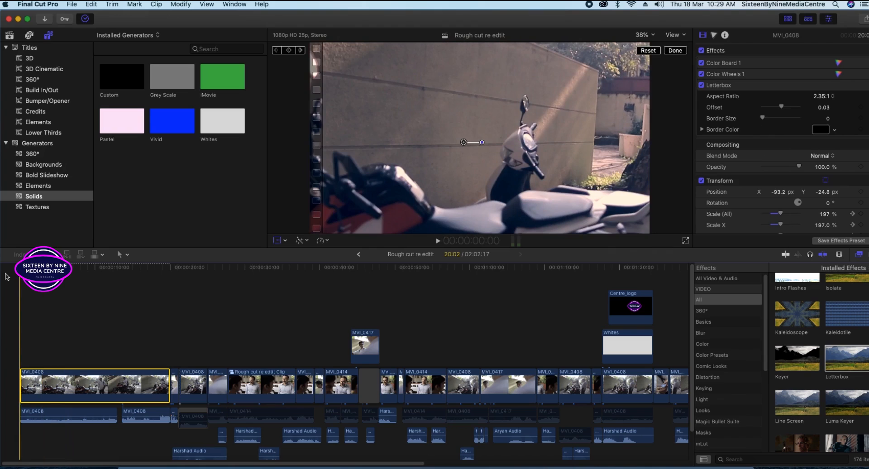
pyautogui.press('space')
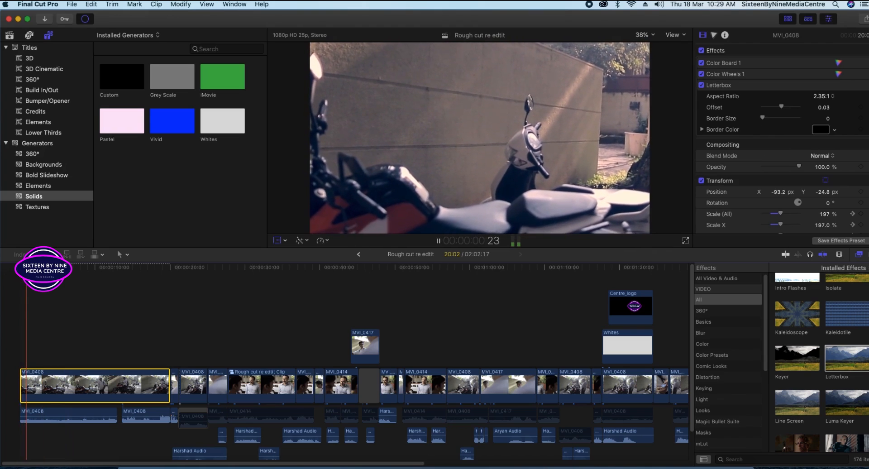
pyautogui.press('space')
pyautogui.moveTo(41, 268); pyautogui.dragTo(131, 296)
pyautogui.click(99, 365)
# Select MVI_0408 and switch off its own Letterbox effect.
pyautogui.click(107, 379)
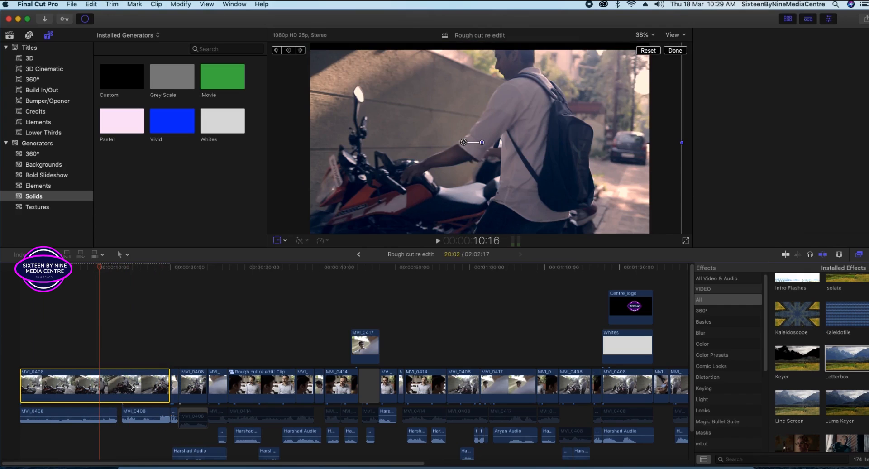
pyautogui.rightClick(128, 383)
pyautogui.click(100, 354)
pyautogui.click(701, 85)
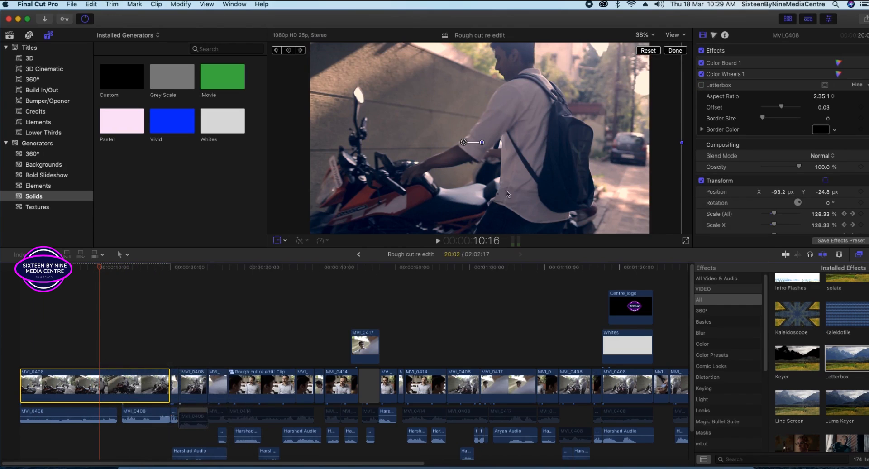
pyautogui.rightClick(114, 392)
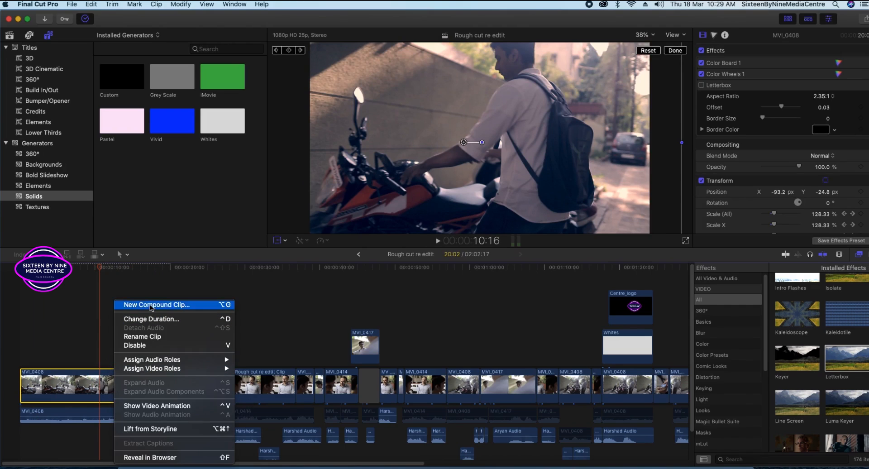
# Nest MVI_0408 in a compound clip named Rough cut re edtit Clip 1.
pyautogui.click(166, 308)
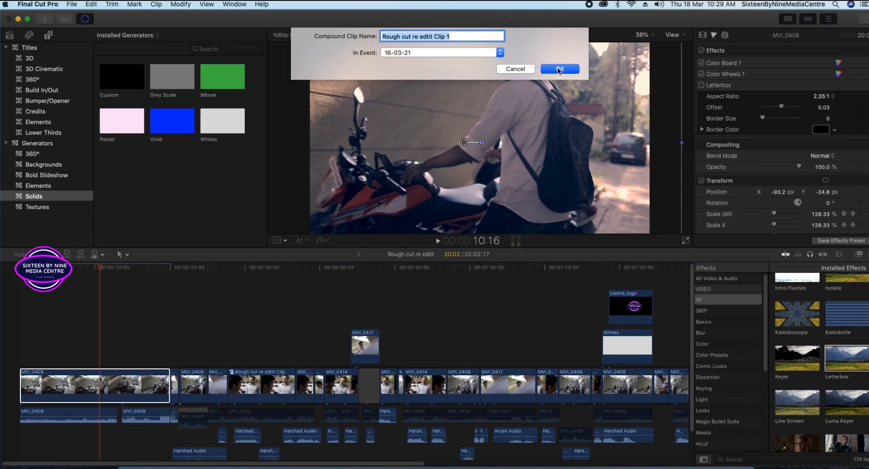
pyautogui.click(560, 69)
pyautogui.hotkey('shift', 't')
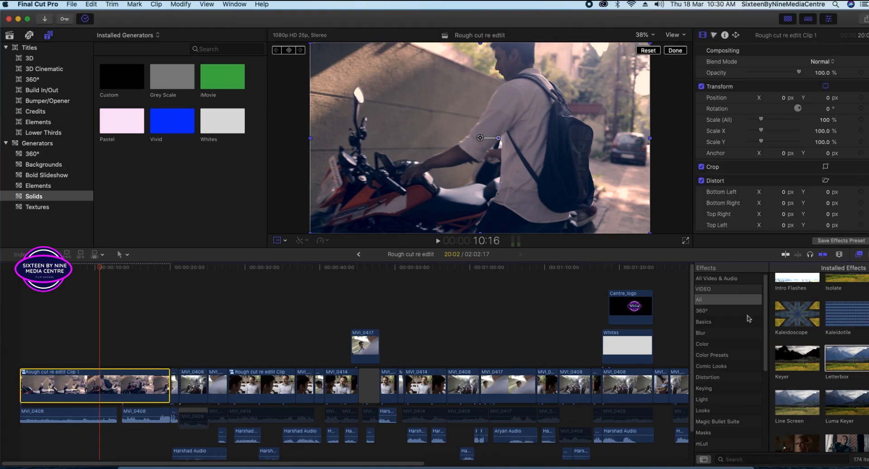
# Apply a 2.35:1 Letterbox to Rough cut re edtit Clip 1 and play the opening back.
pyautogui.moveTo(854, 368); pyautogui.dragTo(129, 384)
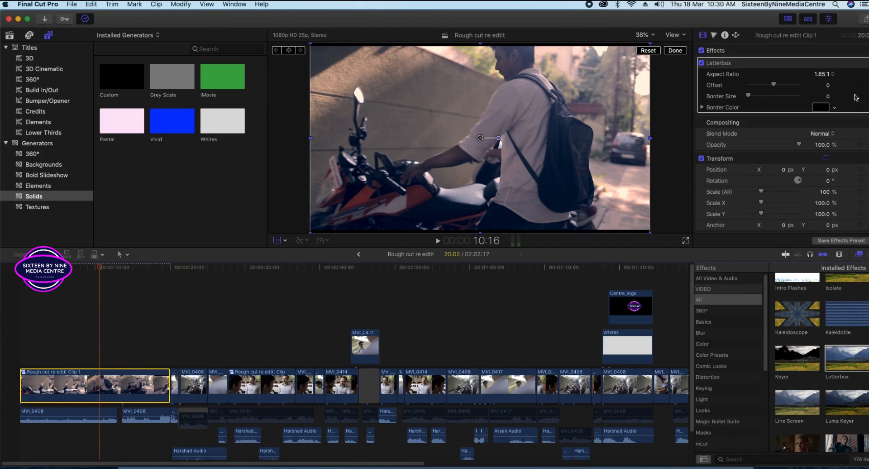
pyautogui.click(840, 79)
pyautogui.click(825, 93)
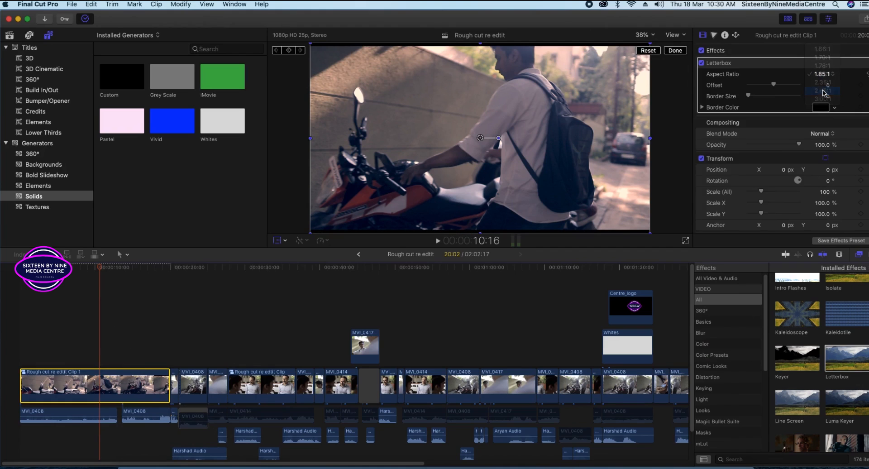
pyautogui.click(825, 77)
pyautogui.click(824, 72)
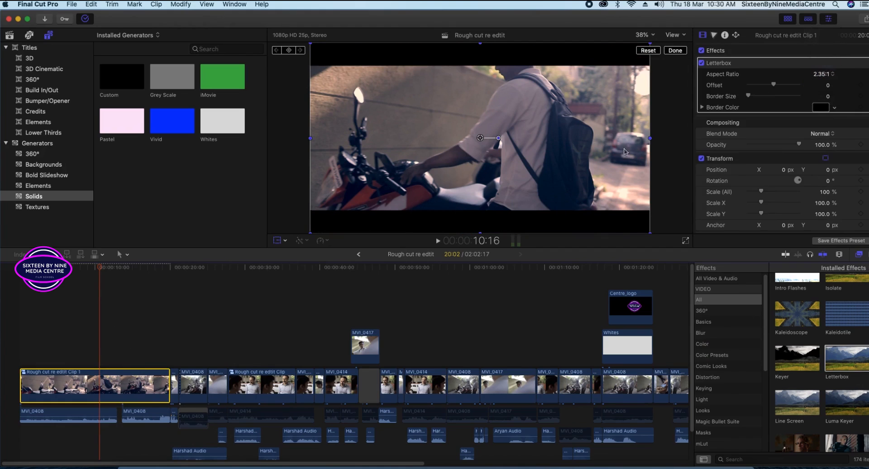
pyautogui.moveTo(100, 271); pyautogui.dragTo(32, 304)
pyautogui.press('space')
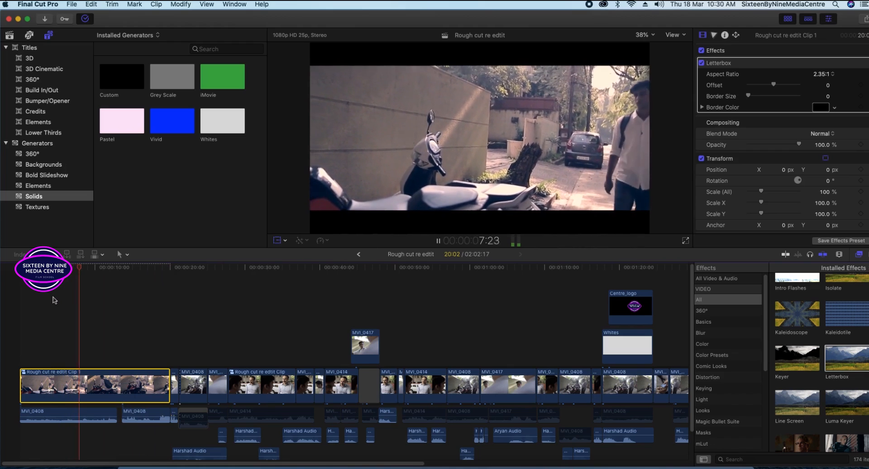
pyautogui.click(114, 272)
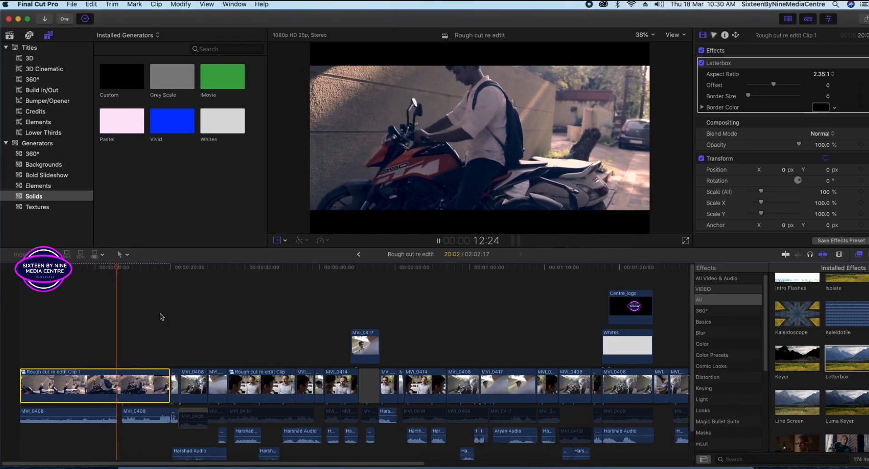
pyautogui.press('space')
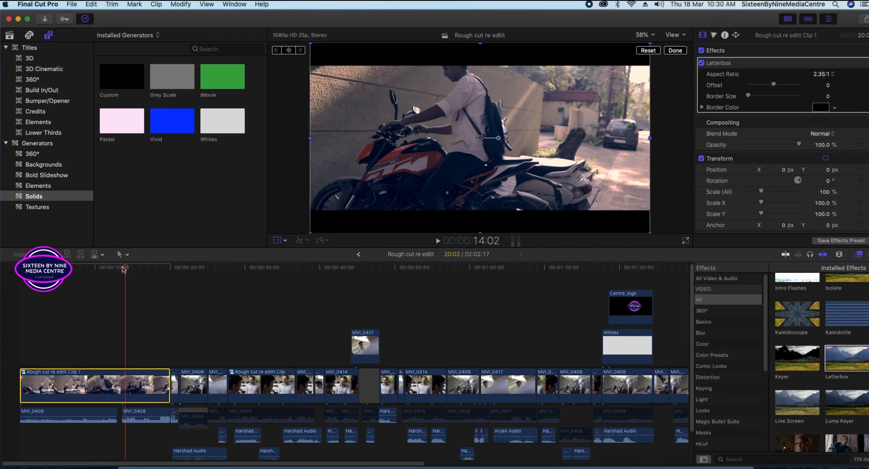
pyautogui.click(52, 268)
pyautogui.press('space')
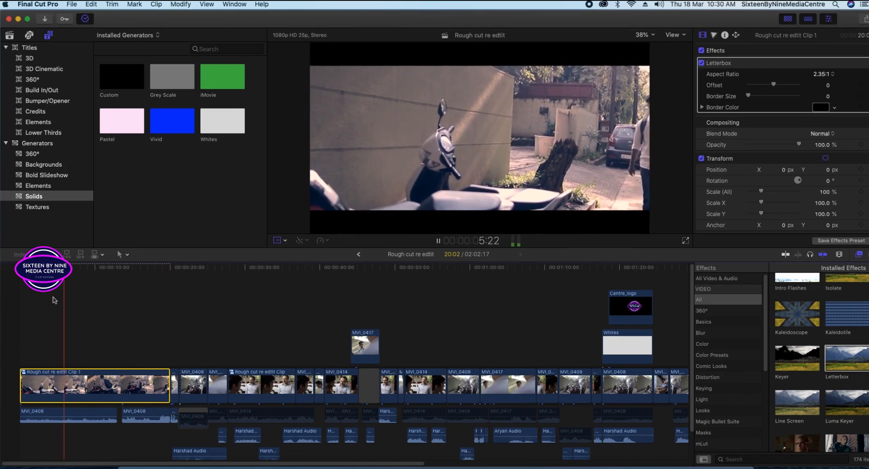
pyautogui.click(118, 270)
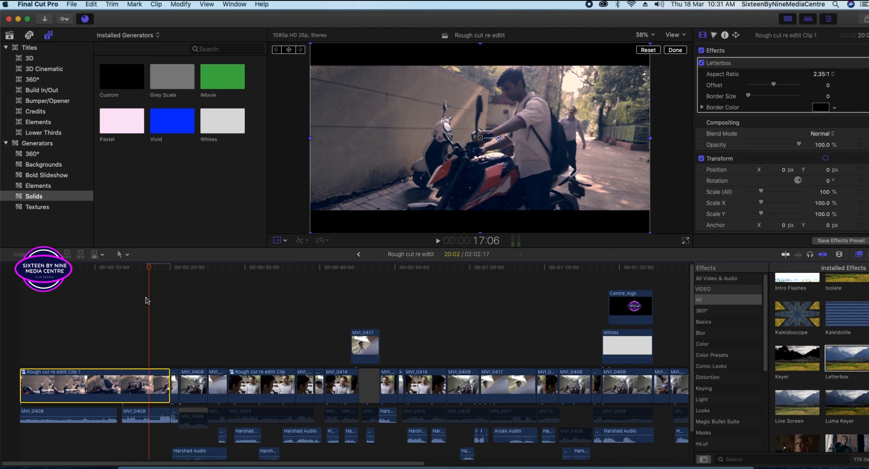
pyautogui.moveTo(148, 268); pyautogui.dragTo(279, 286)
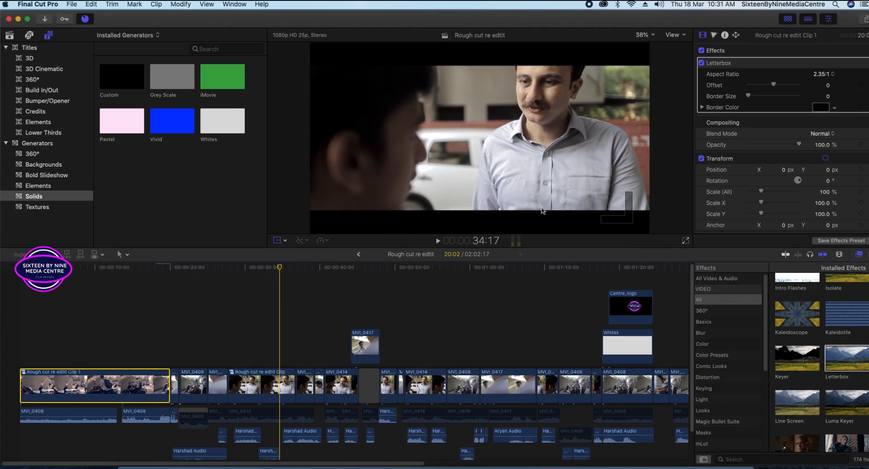